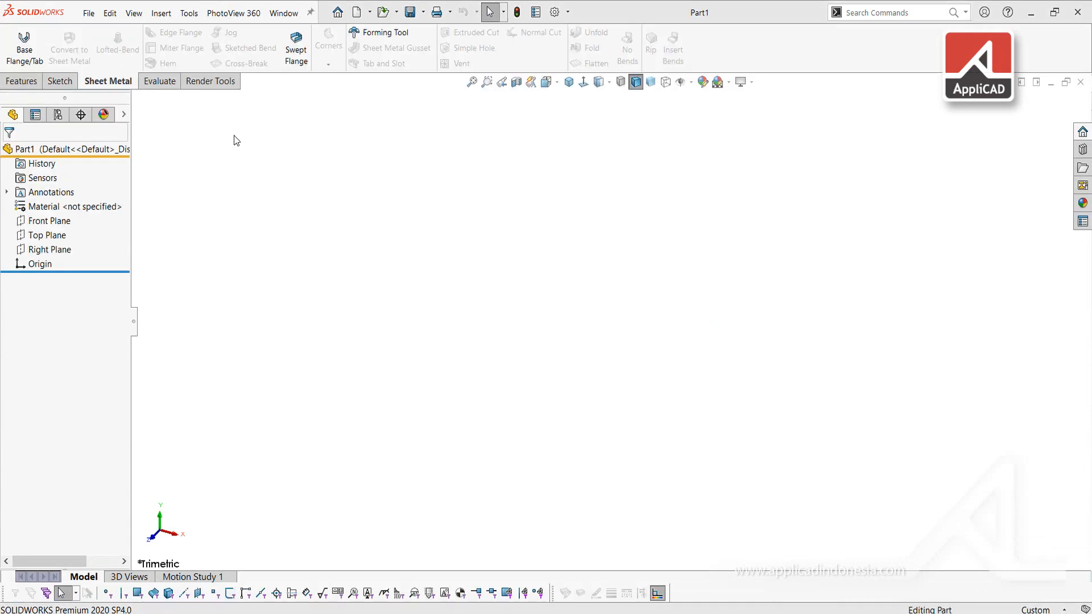
Sketch a center rectangle on the Top Plane, centred on the origin, about 116 mm wide and 180 mm high
left_click(48, 235)
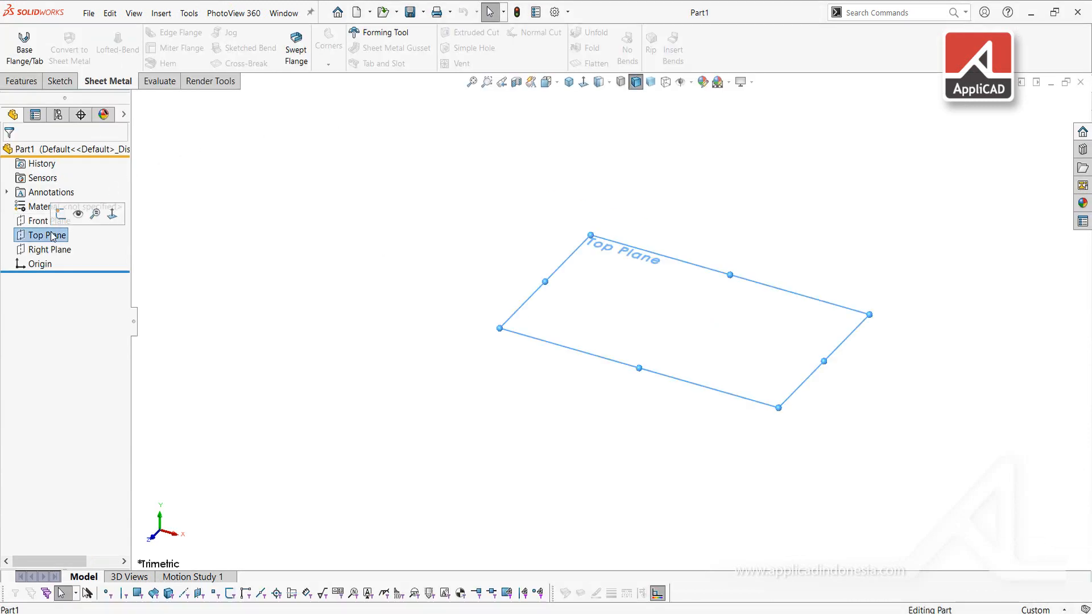
left_click(85, 215)
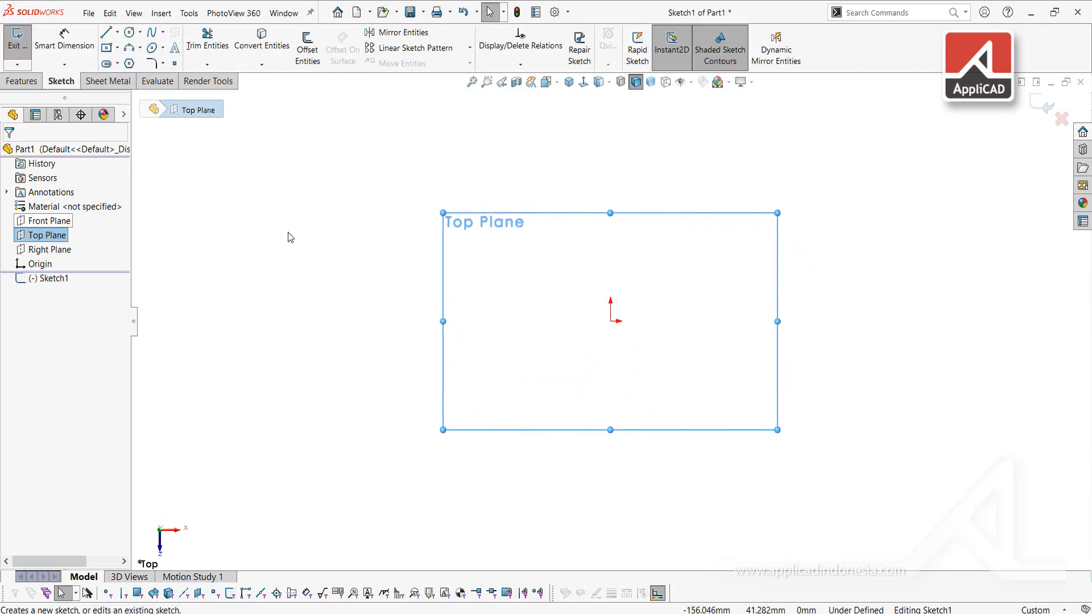
right_click_drag(288, 232, 346, 299)
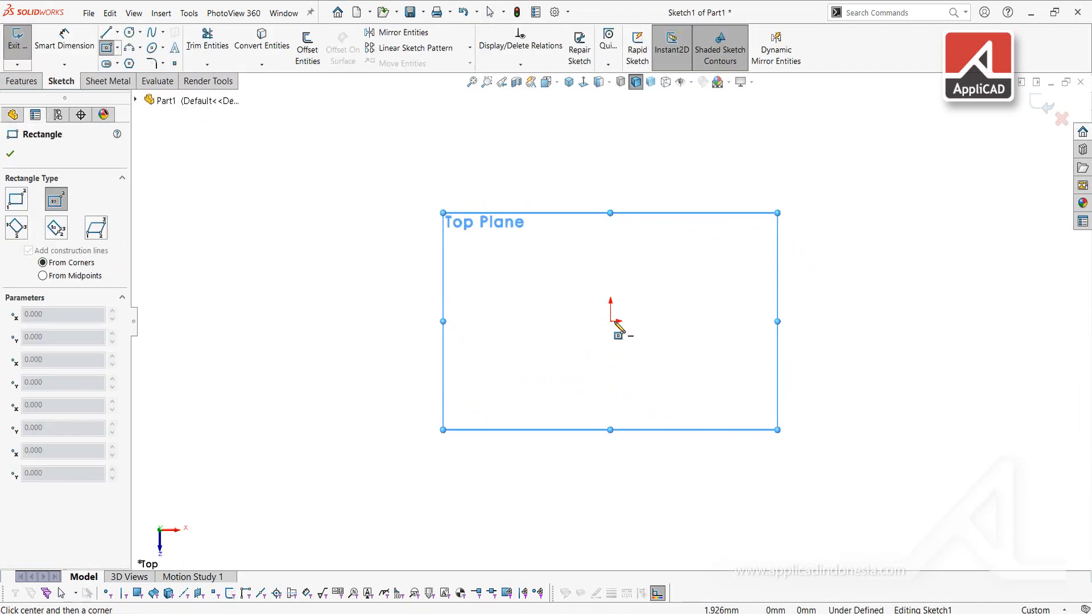
left_click(611, 322)
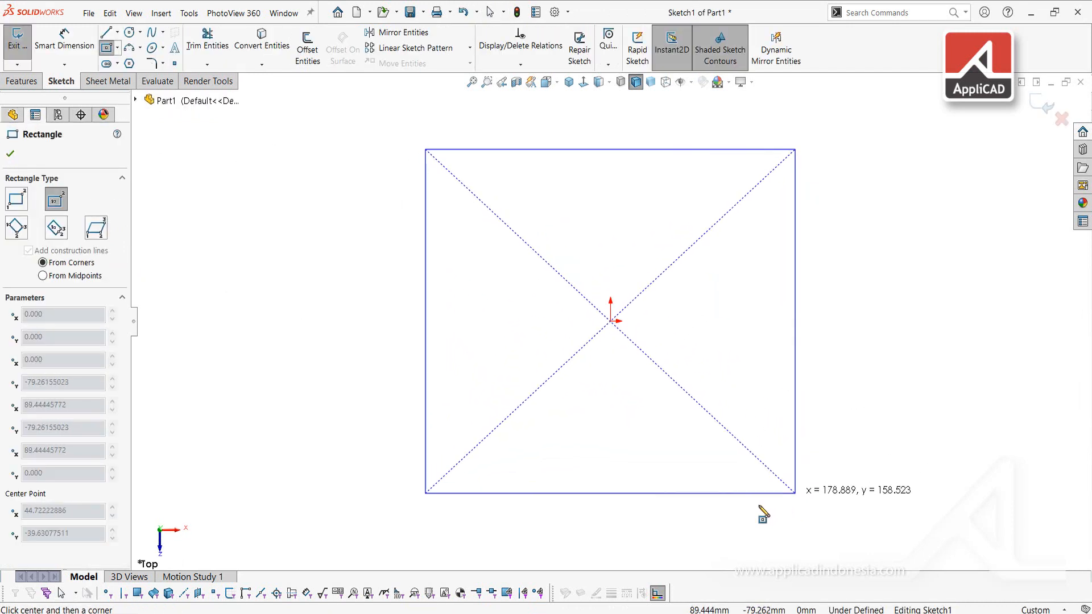
left_click(731, 517)
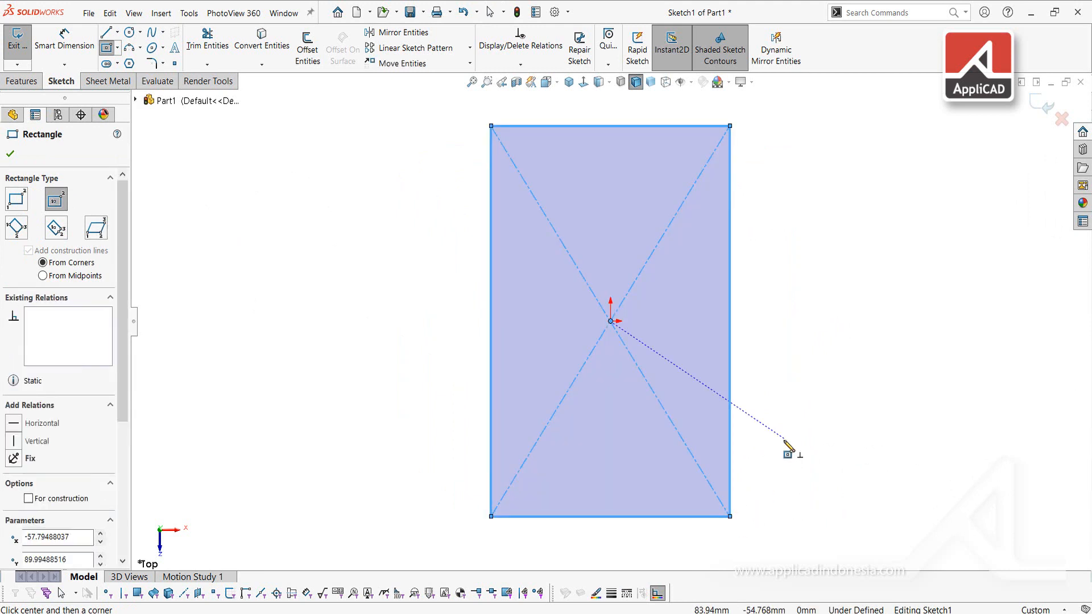
key("Escape")
Dimension the rectangle's vertical side to 75 mm and its horizontal side to 45 mm
right_click_drag(531, 355, 530, 326)
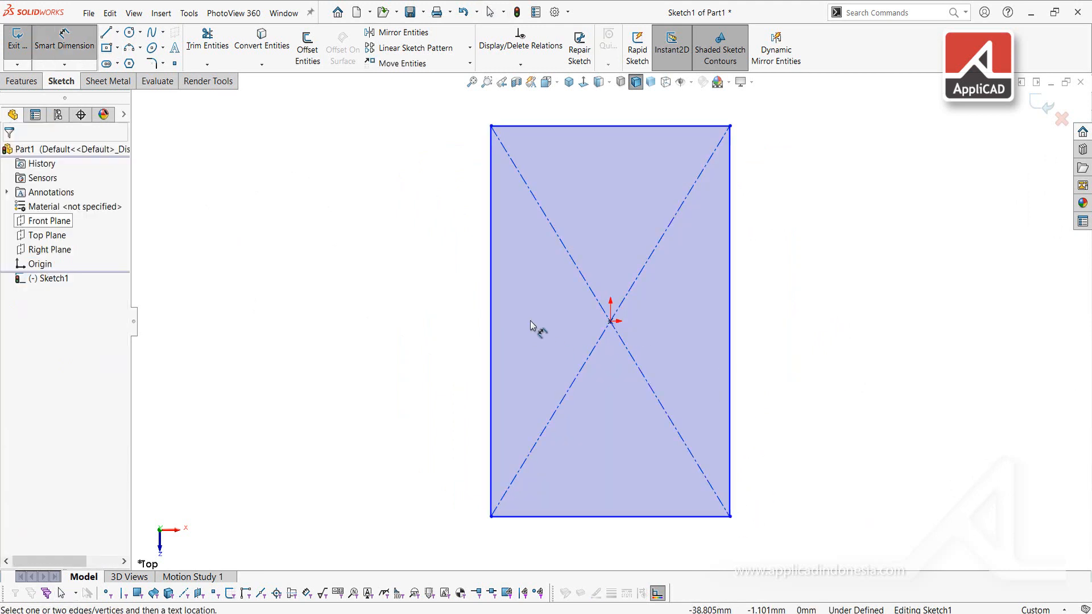
left_click(495, 306)
left_click(410, 342)
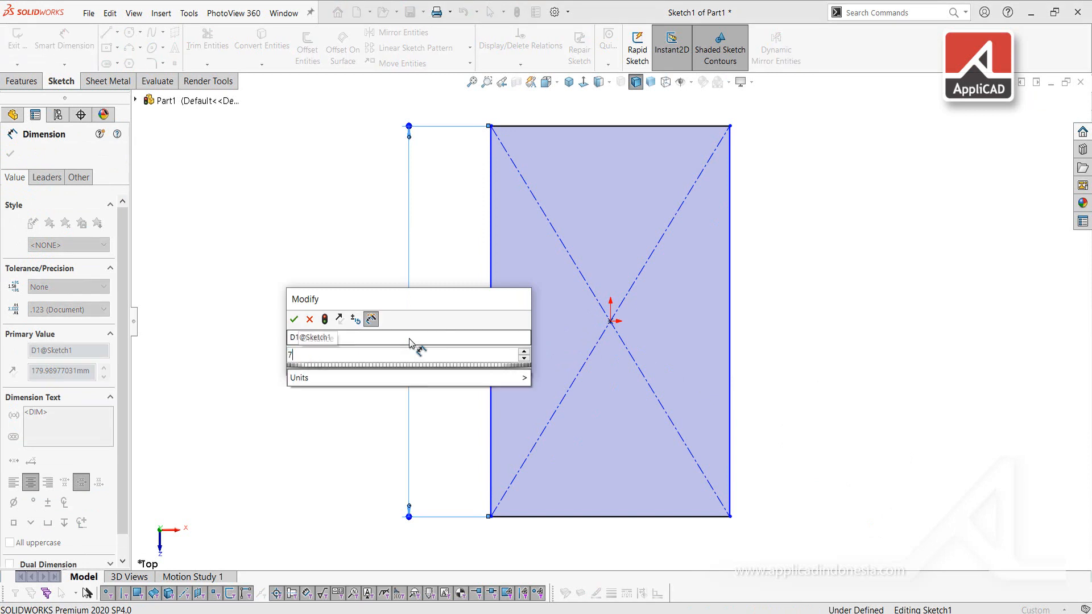
type("75")
key("Return")
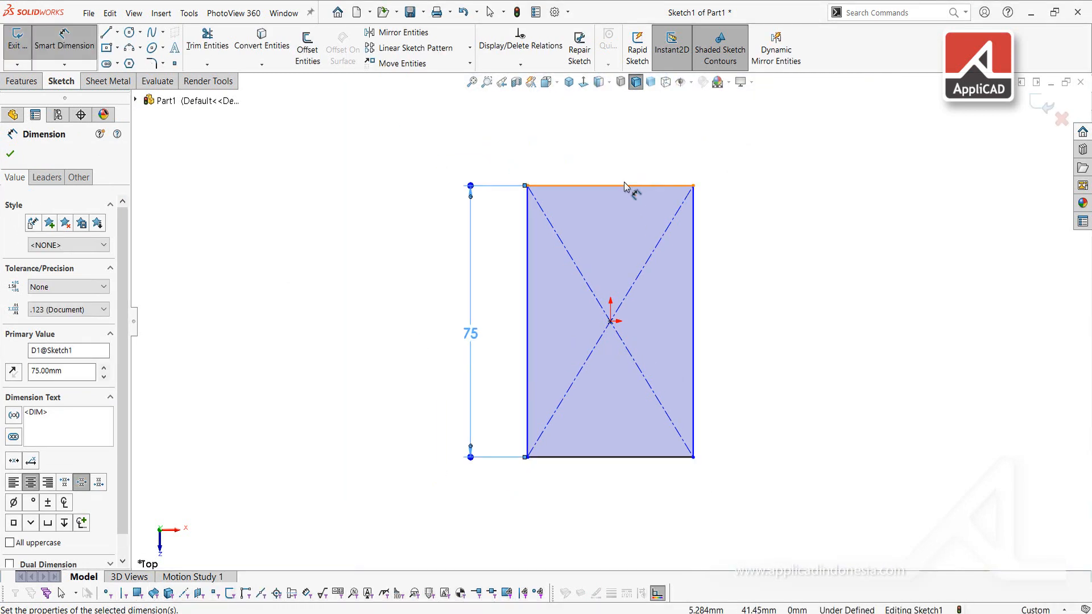
left_click(622, 187)
left_click(612, 140)
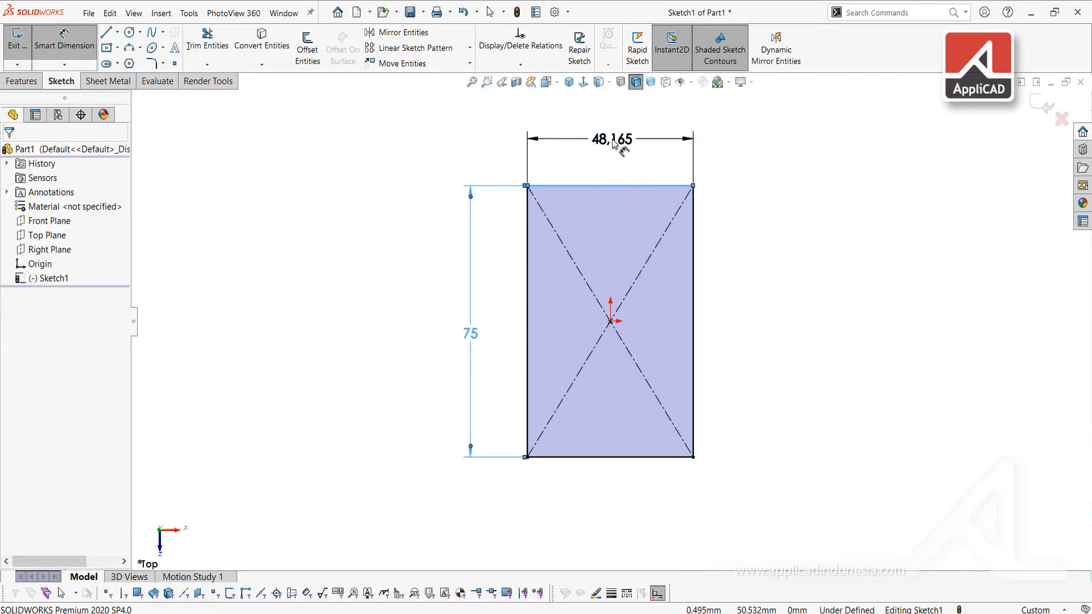
type("45")
key("Return")
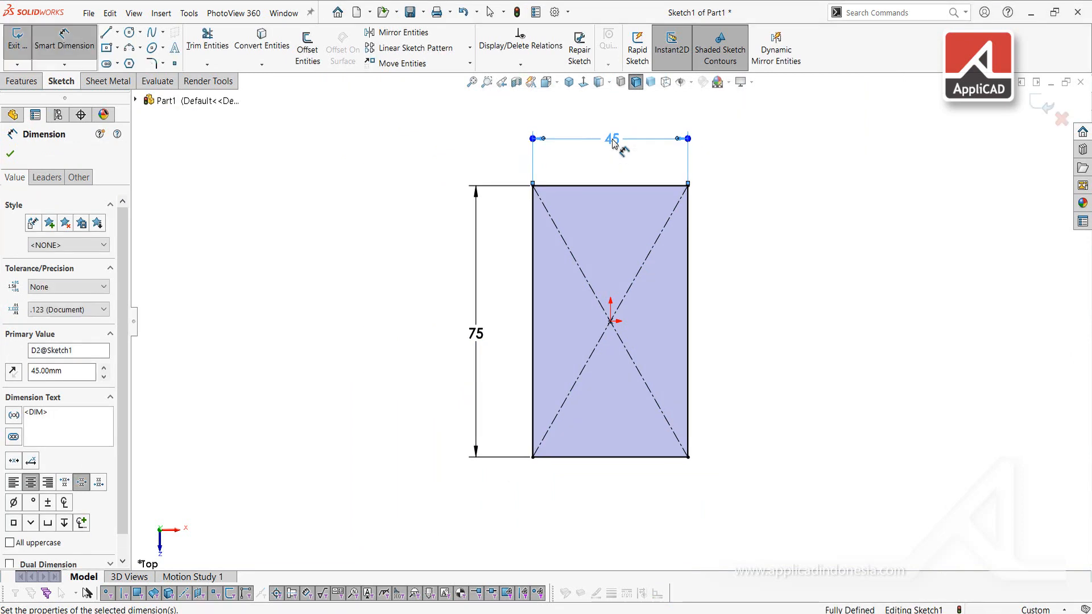
key("Escape")
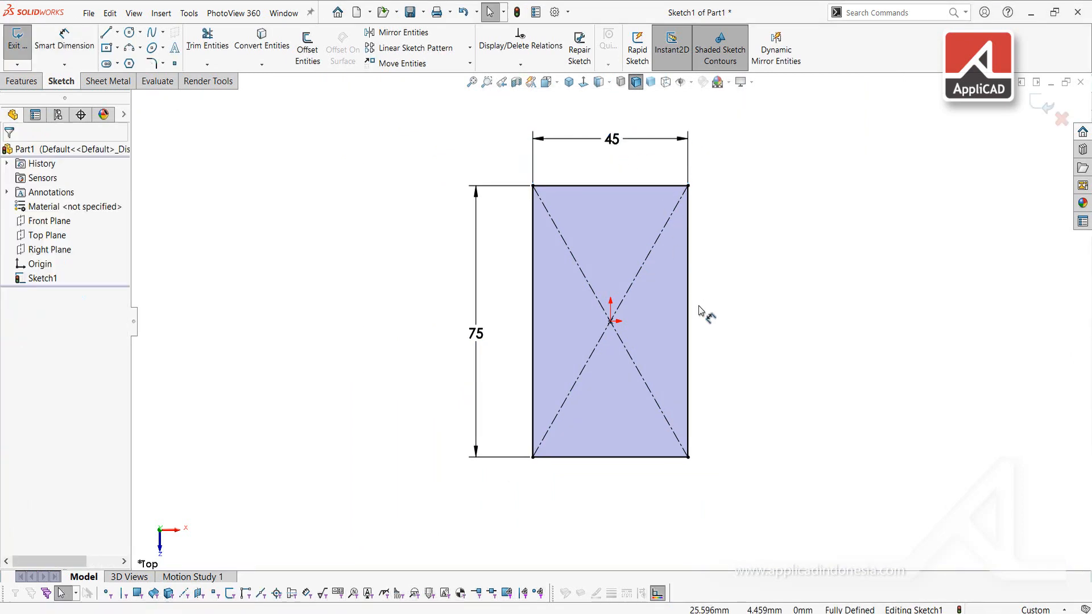
Create a 2 mm thick base flange from the rectangle sketch with its thickness direction reversed
left_click(100, 85)
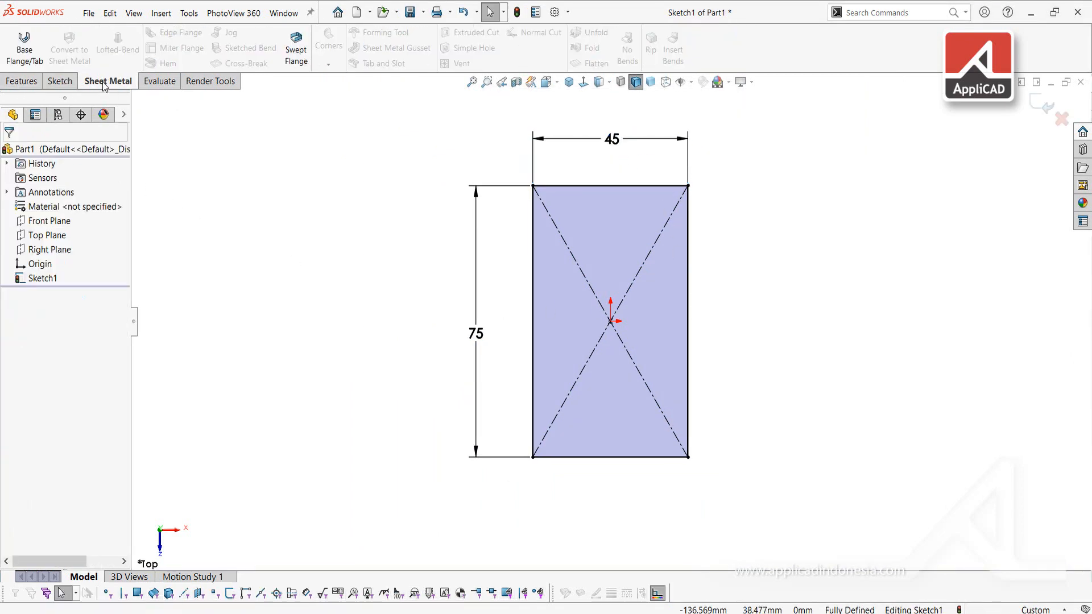
left_click(24, 46)
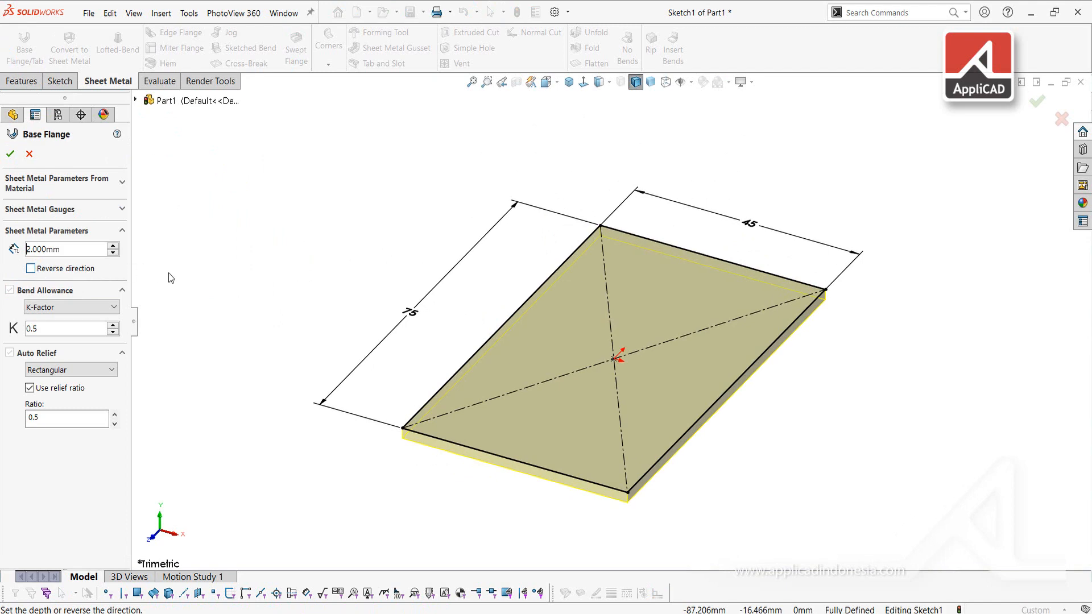
left_click(31, 269)
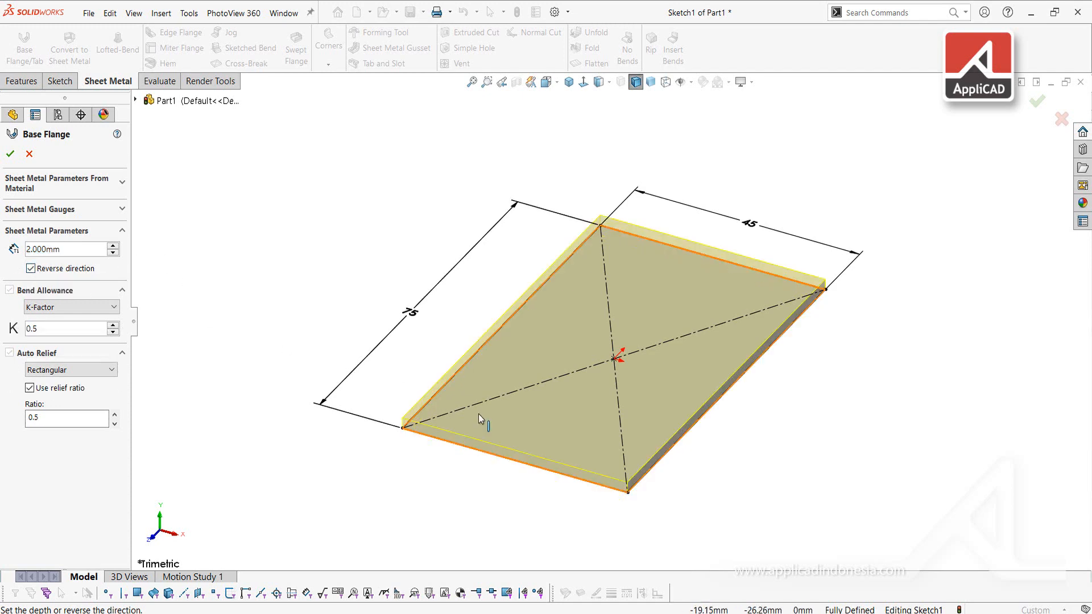
scroll(442, 419, "down", 5)
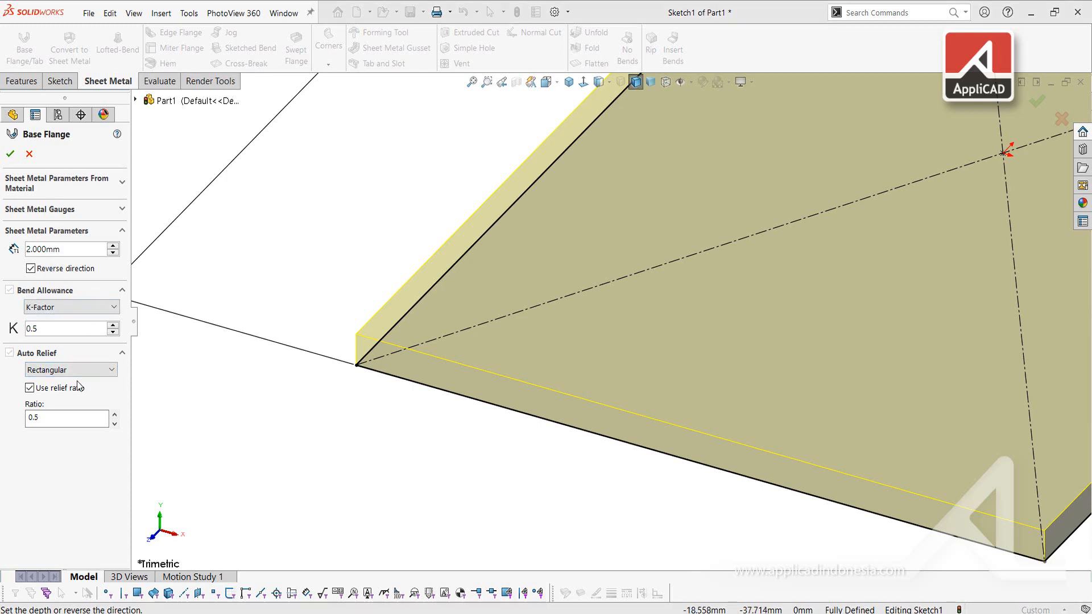
left_click(11, 156)
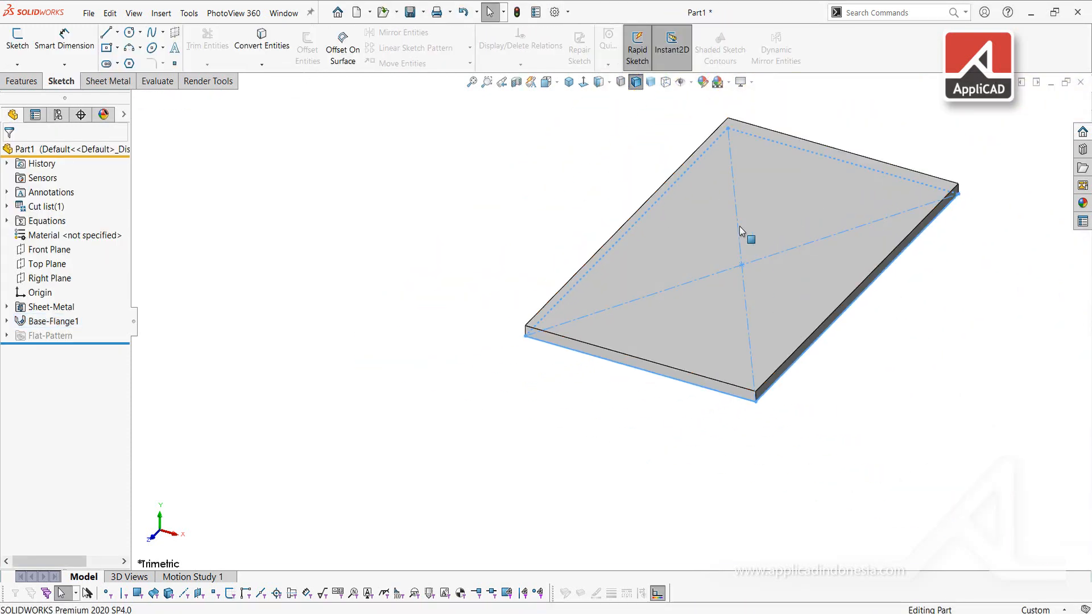
Start an edge flange on all four upper edges of the base plate, placed upward at a length of about 31 mm
scroll(701, 236, "down", 3)
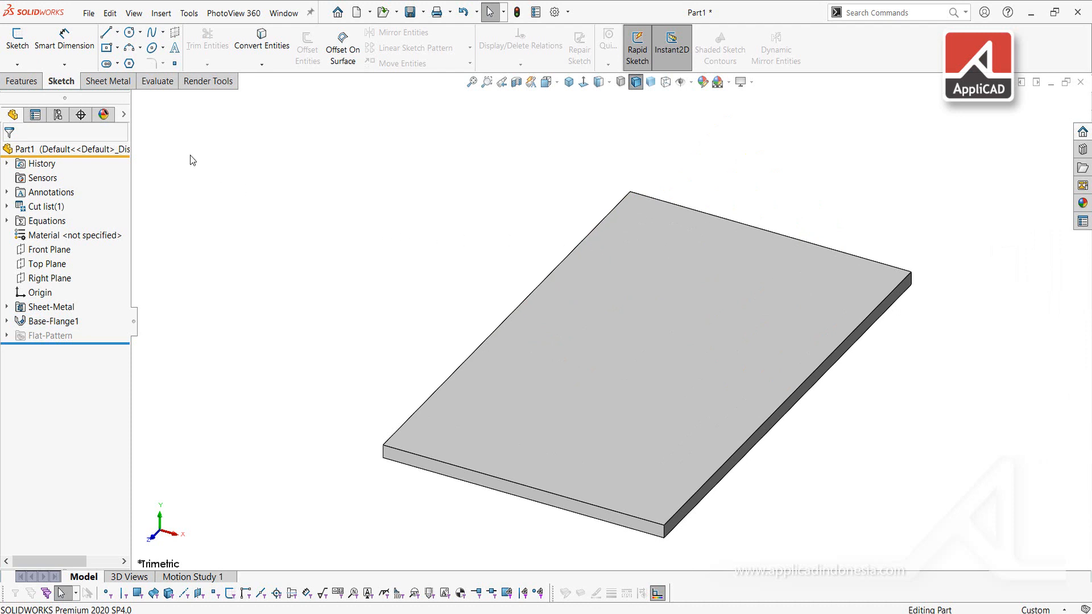
left_click(104, 83)
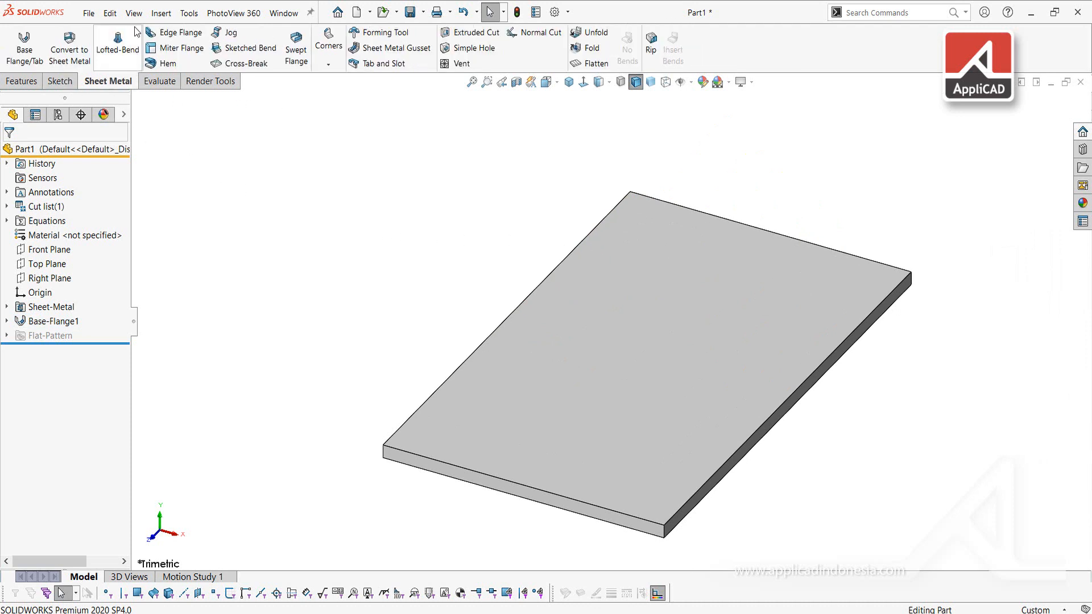
left_click(151, 34)
left_click(532, 292)
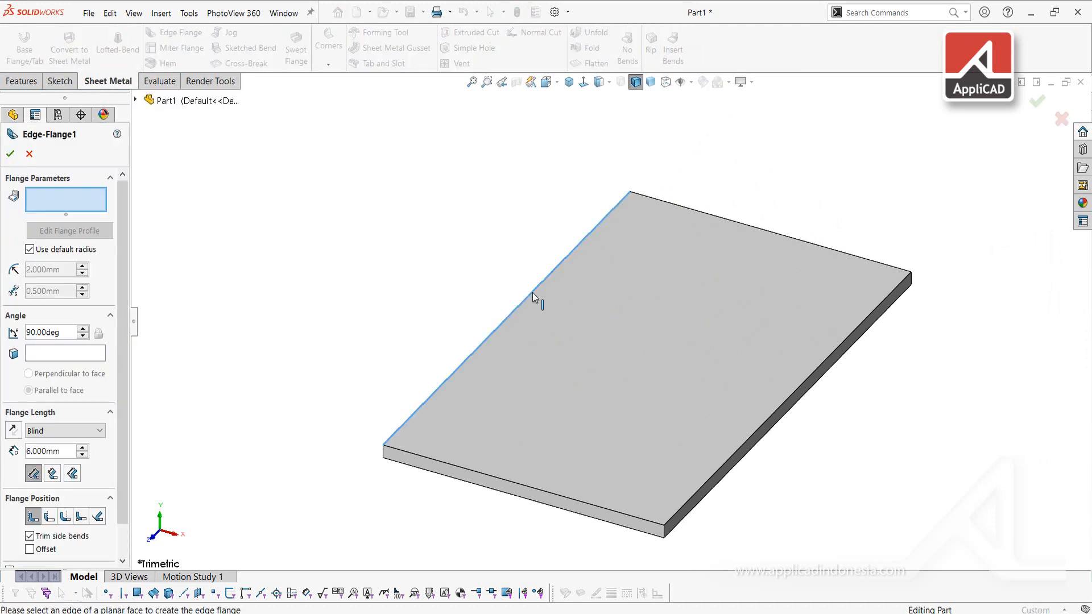
left_click(476, 134)
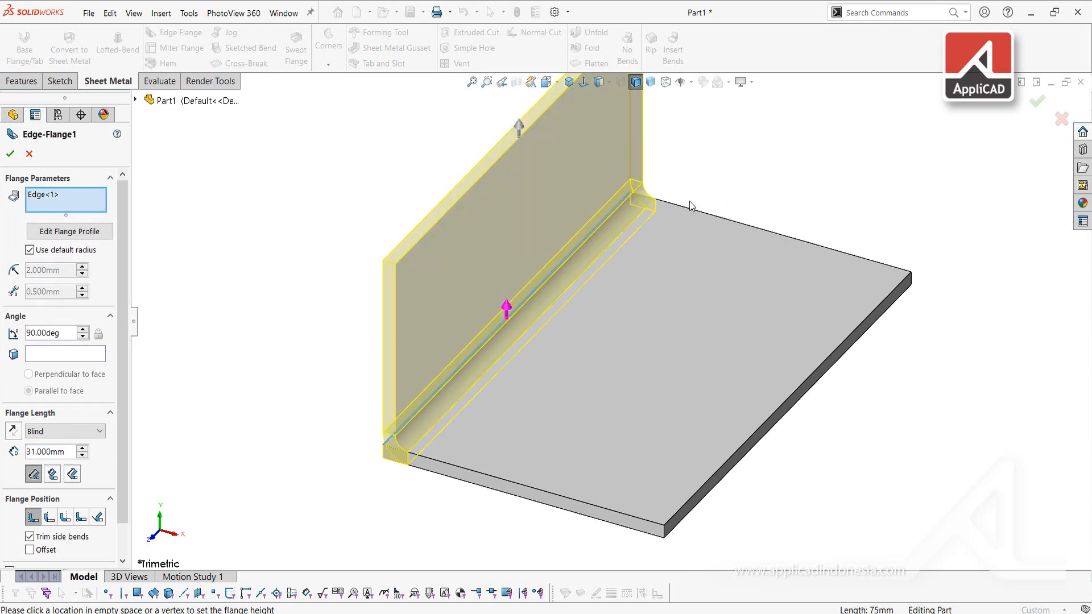
left_click(702, 214)
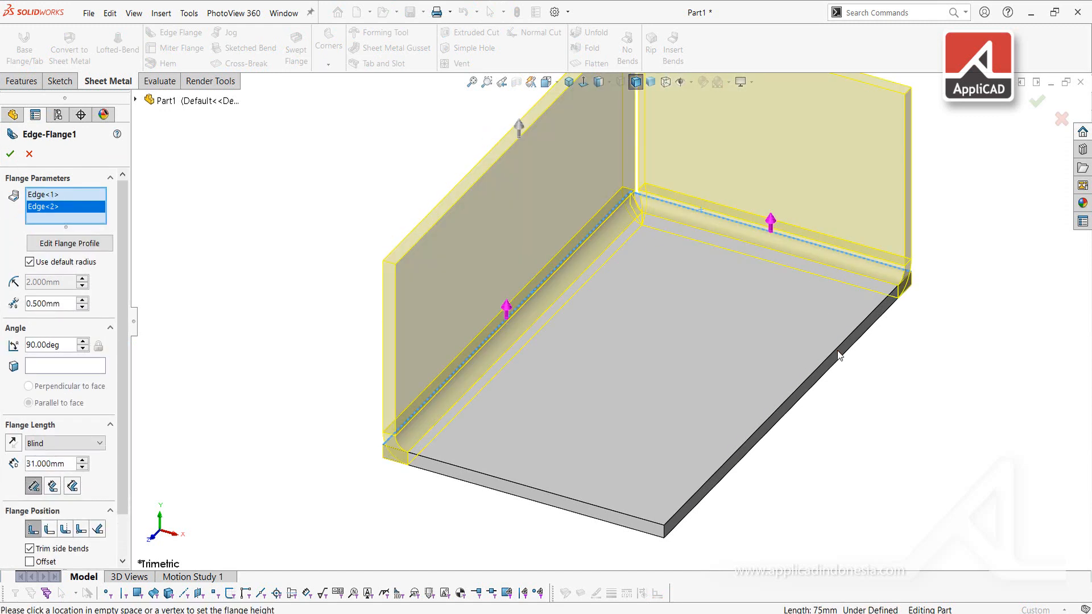
left_click(836, 354)
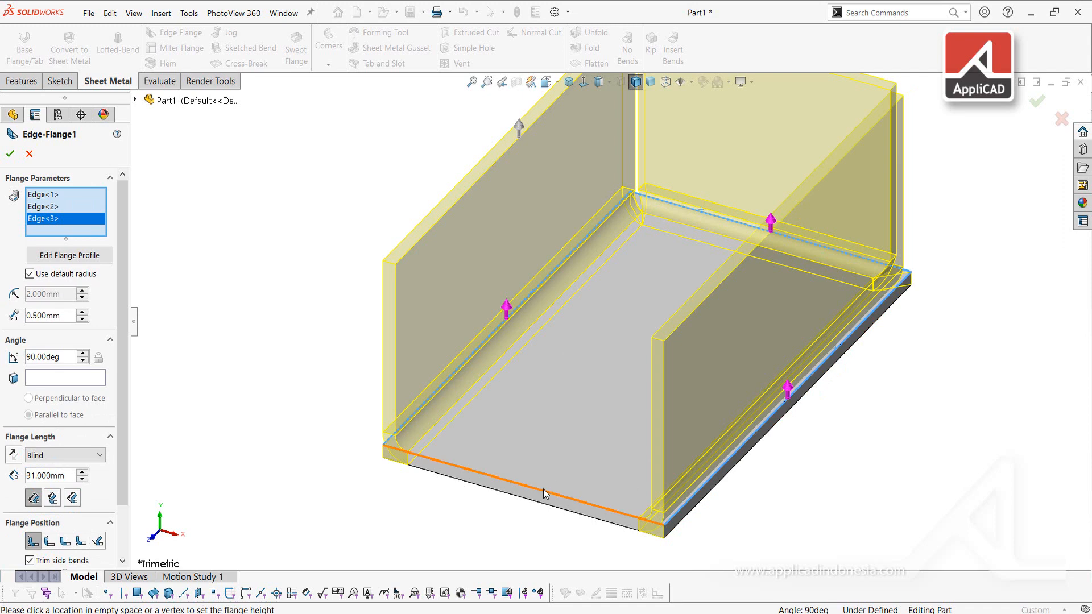
left_click(544, 493)
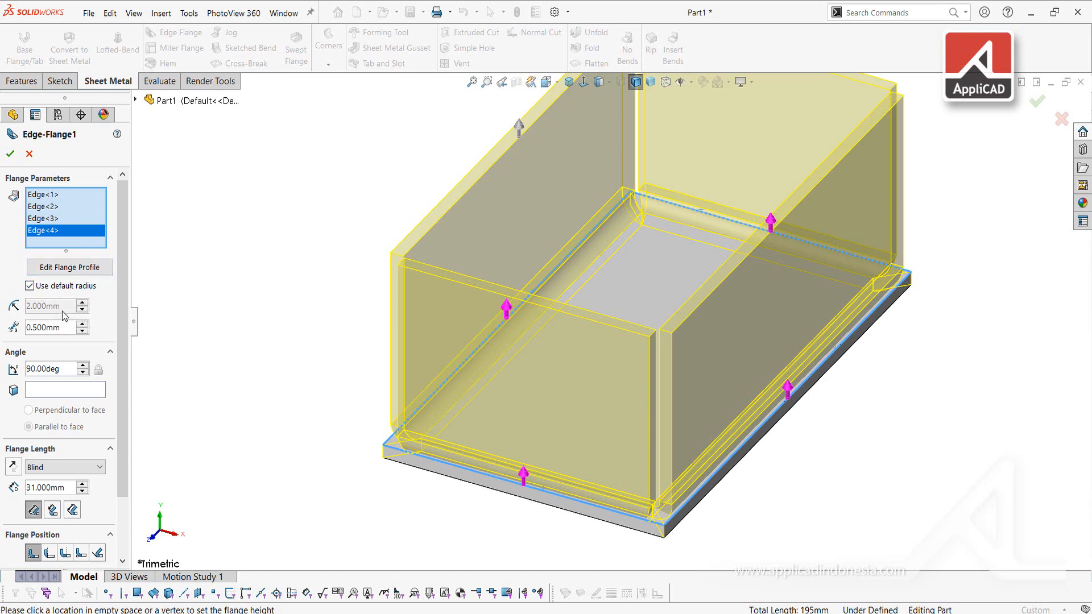
Set the four edge flanges to a length of 60 mm with the Bend Outside position and create them
scroll(65, 341, "down", 3)
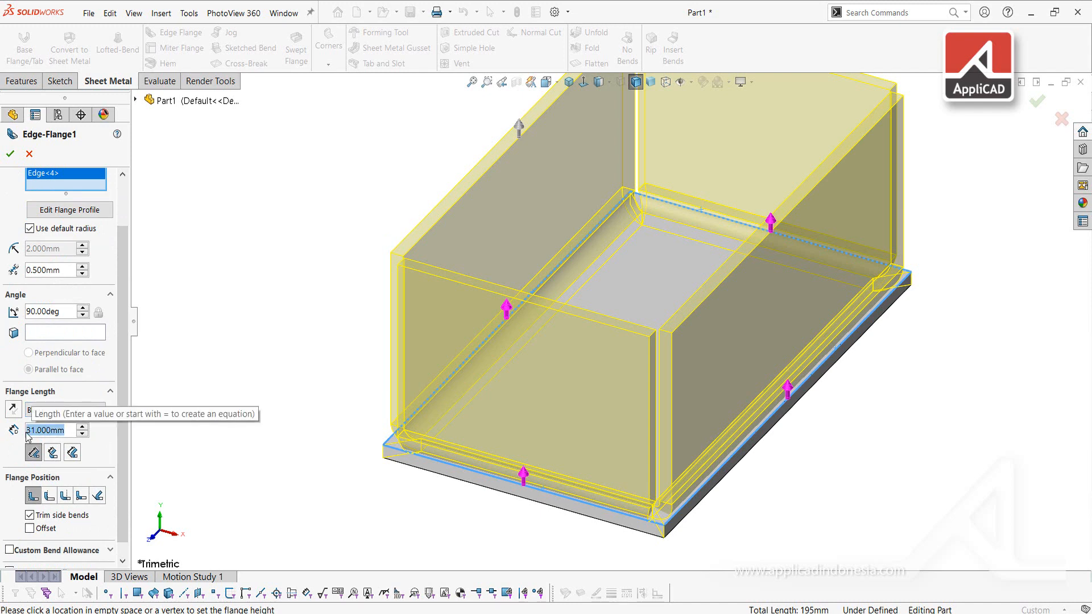
type("60")
key("Return")
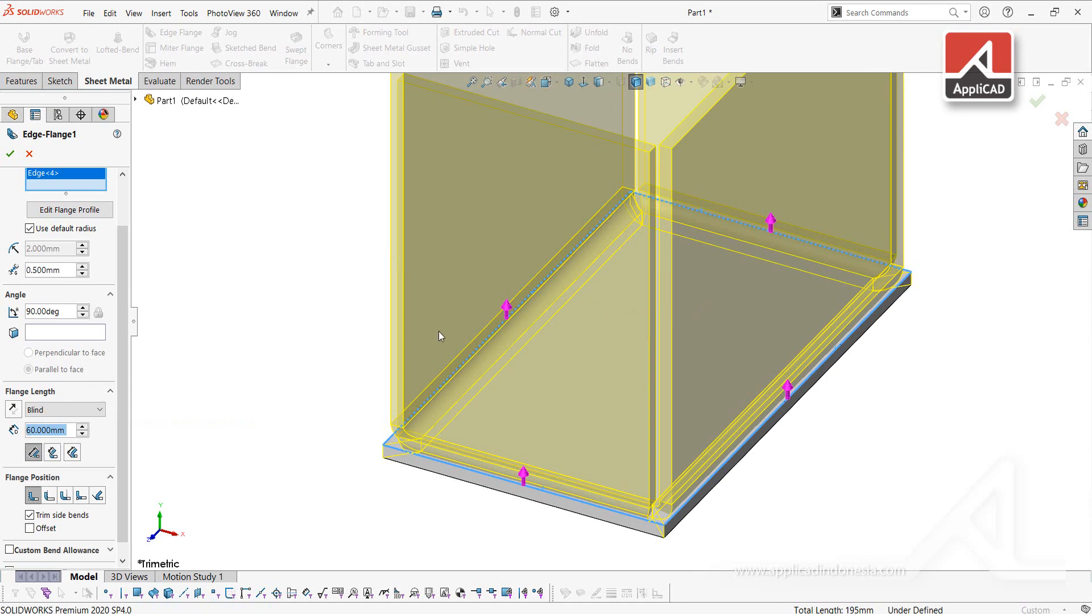
scroll(441, 331, "up", 3)
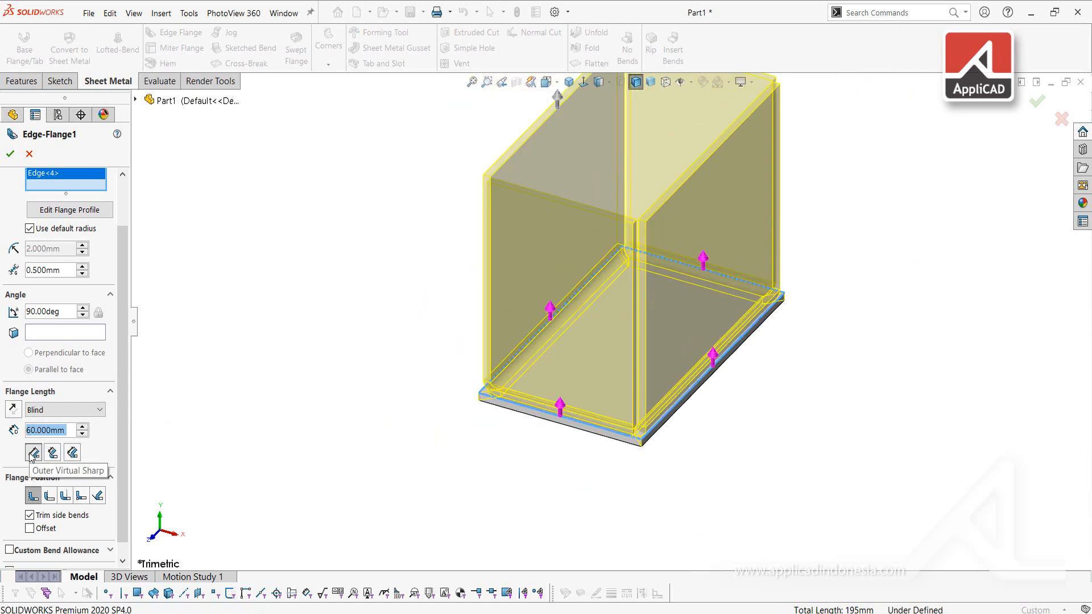
left_click(65, 496)
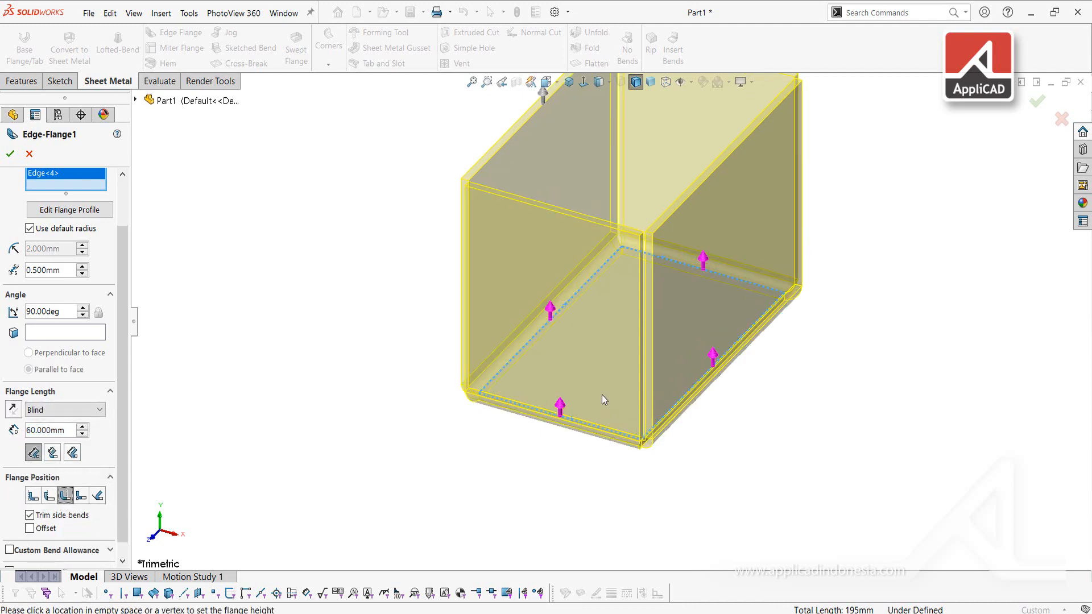
scroll(472, 240, "up", 2)
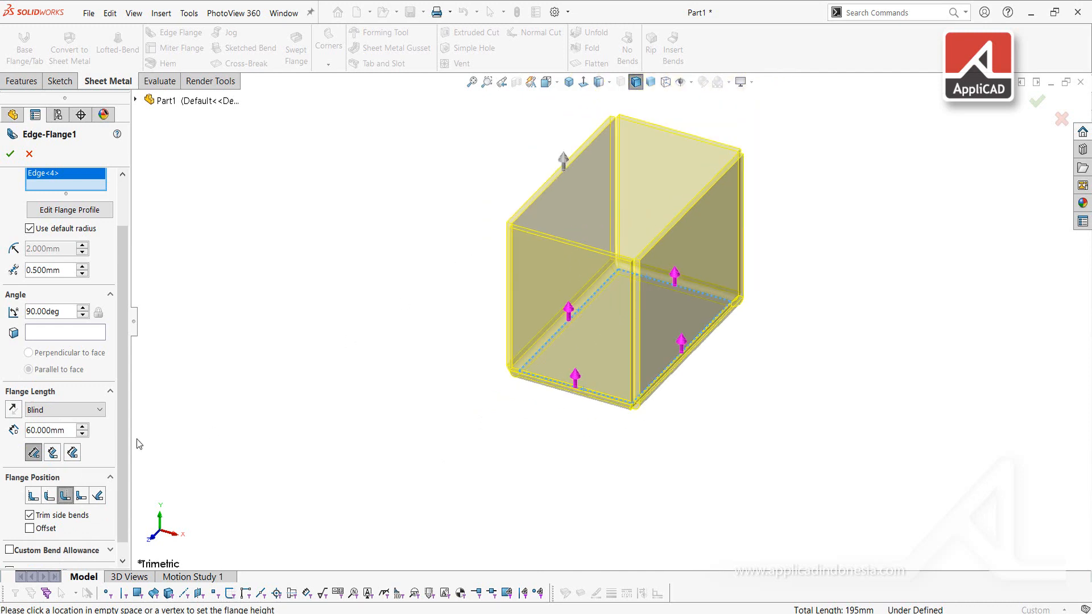
left_click_drag(127, 410, 123, 291)
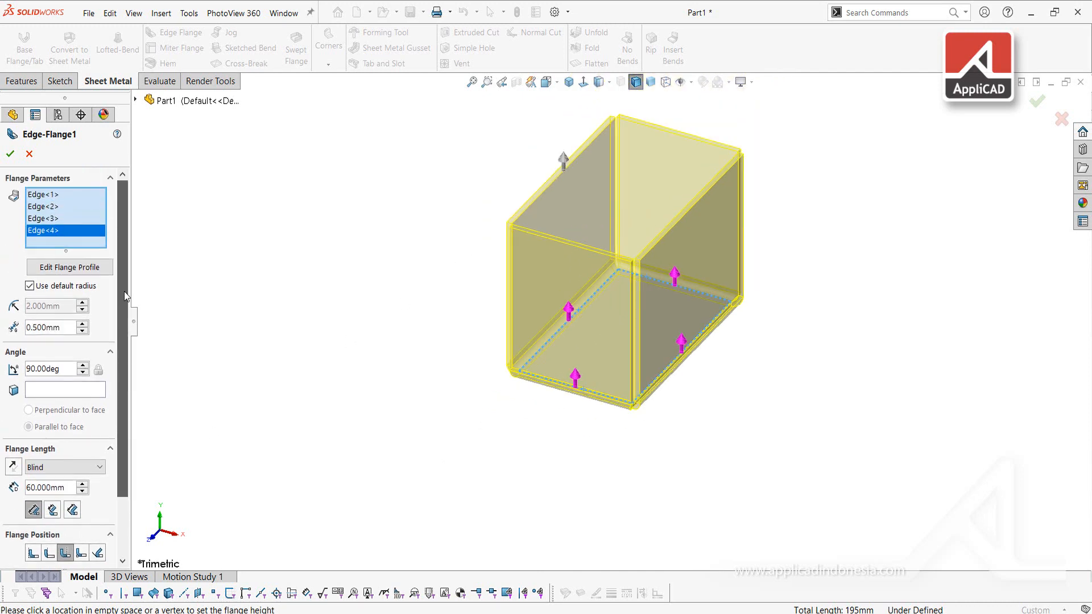
left_click(9, 159)
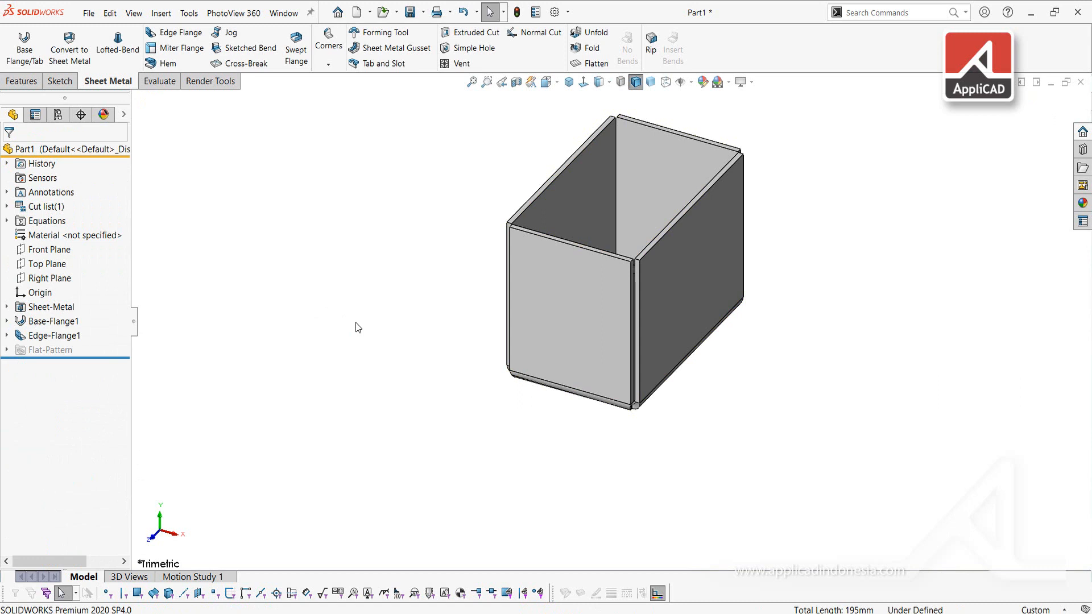
Start an edge flange on the outer top edges of the two short walls, pointing outward at 14 mm with Material Inside position
middle_click_drag(667, 318, 535, 271)
scroll(545, 216, "down", 6)
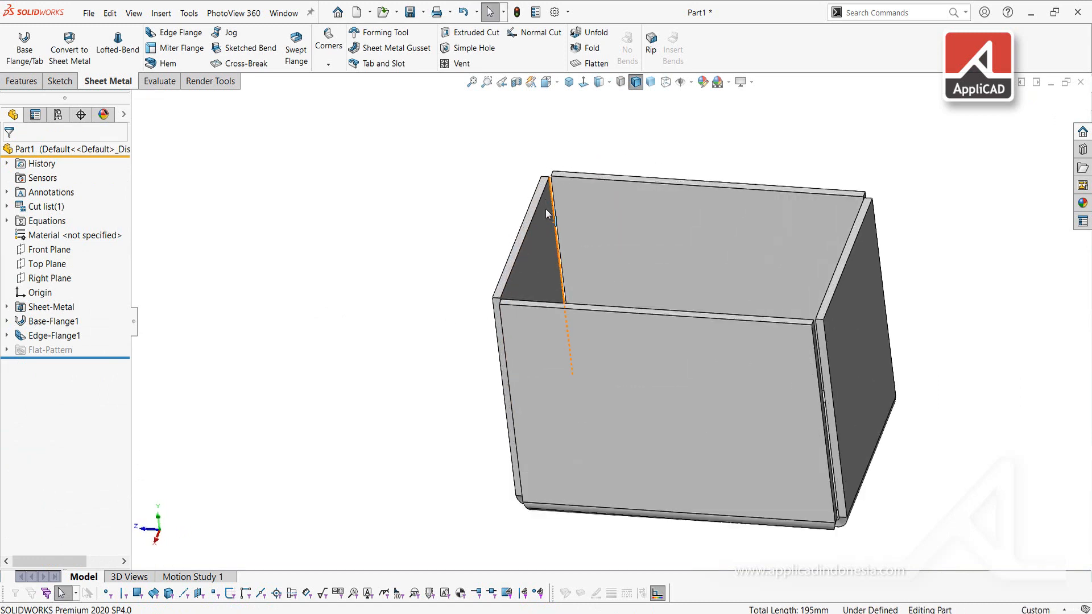
scroll(525, 244, "up", 3)
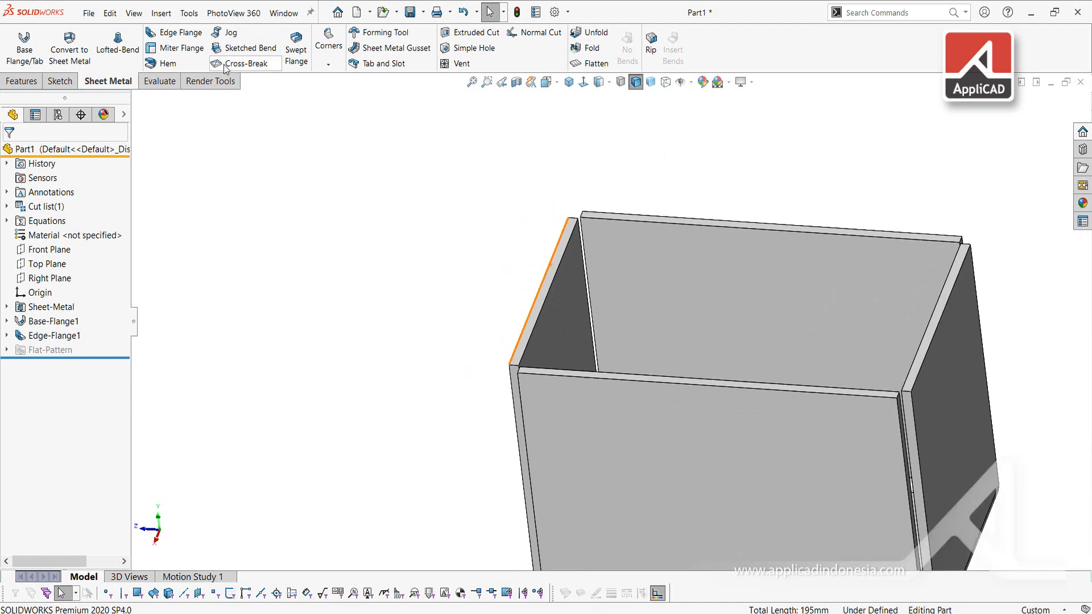
left_click(168, 32)
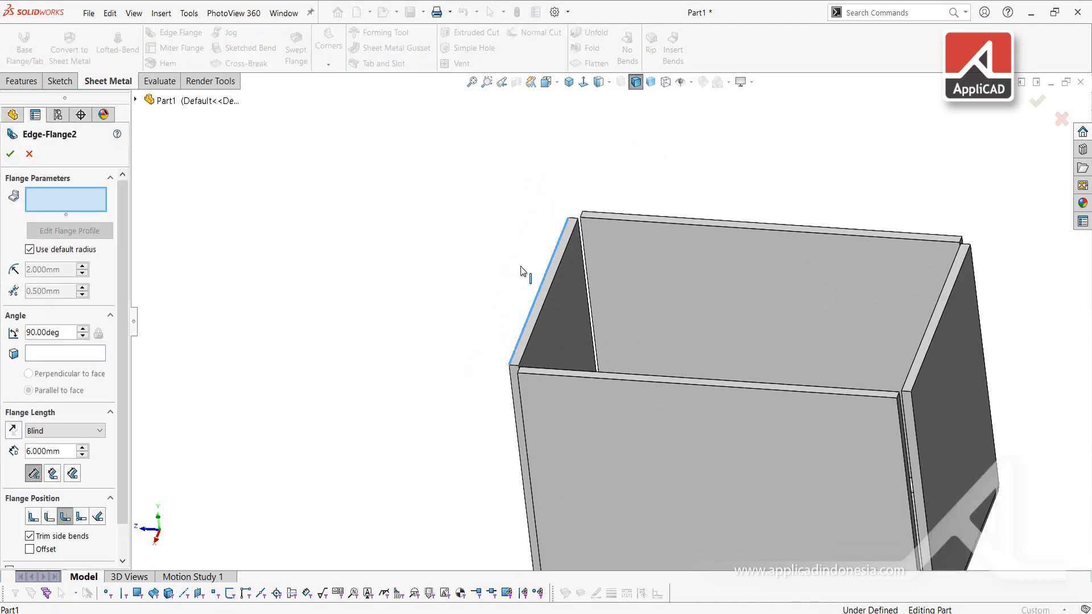
left_click(524, 273)
left_click(478, 276)
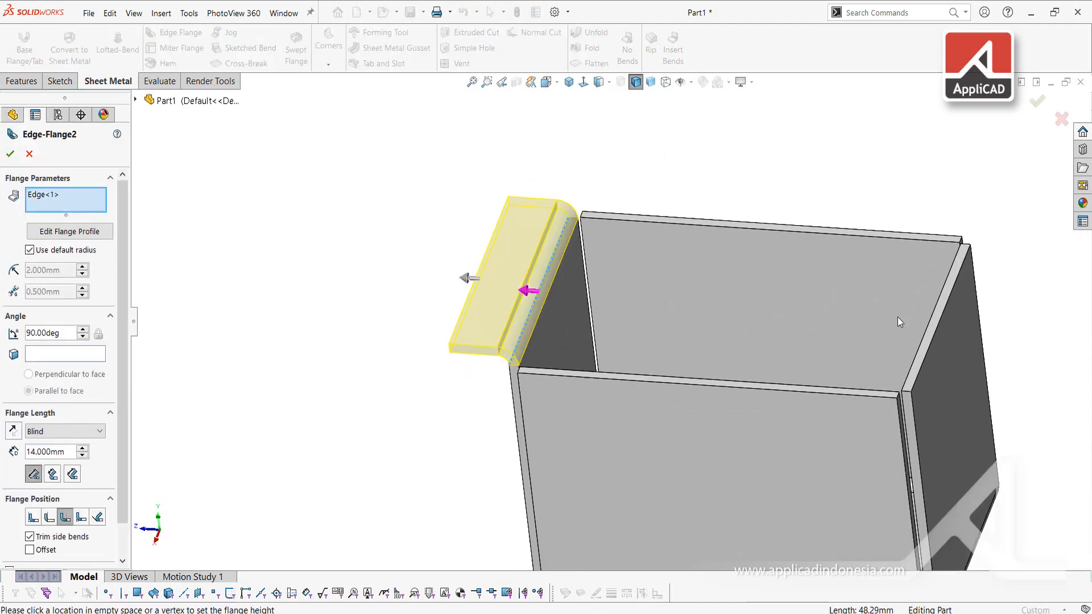
left_click(948, 309)
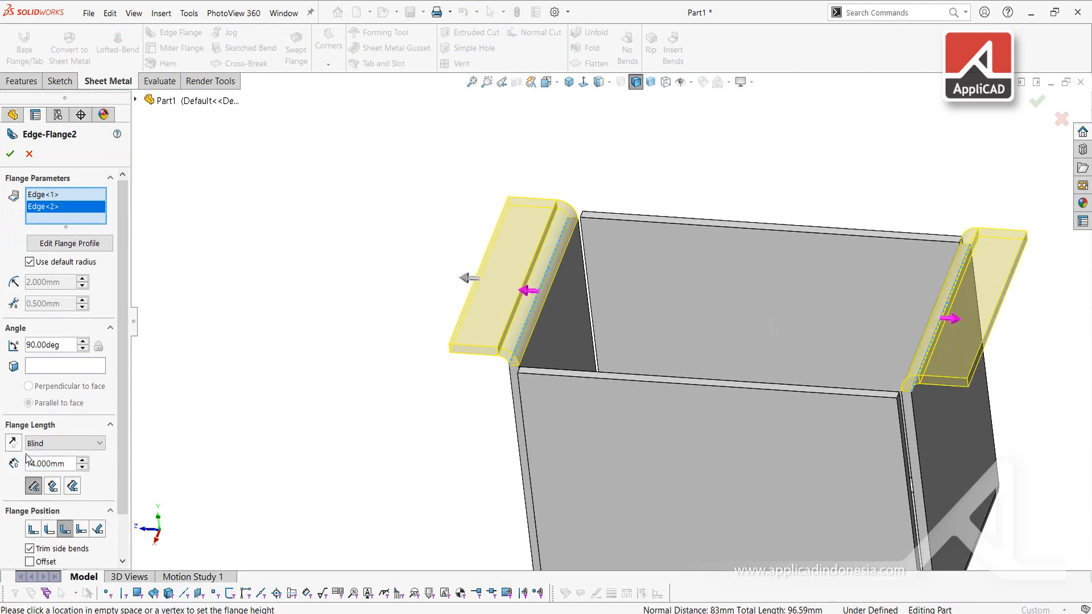
left_click(33, 530)
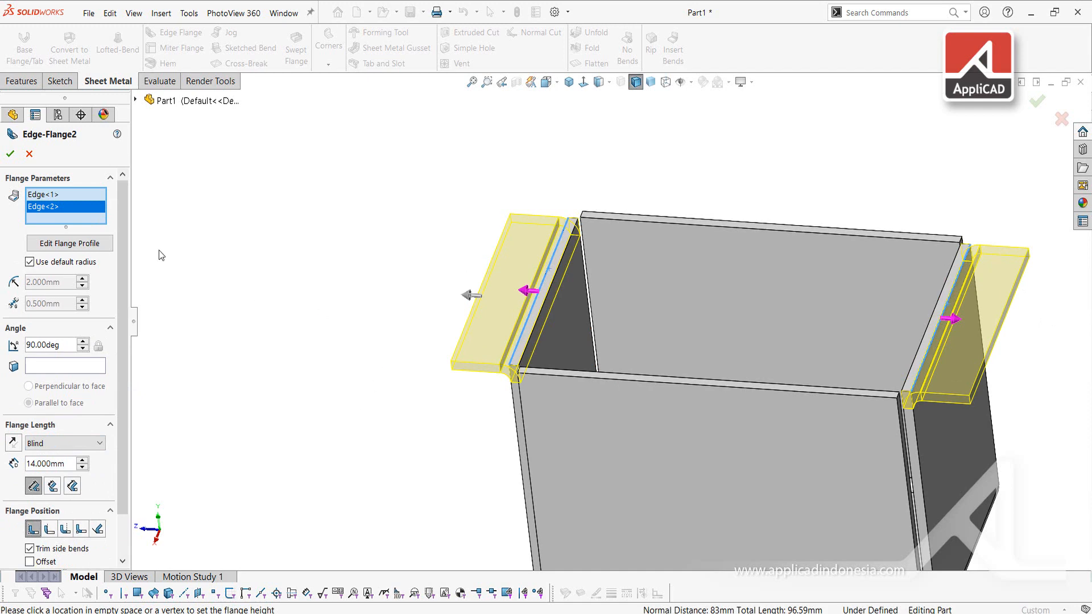
Edit the first flange's profile and move both side lines inward to make it about 22 mm wide
left_click(66, 196)
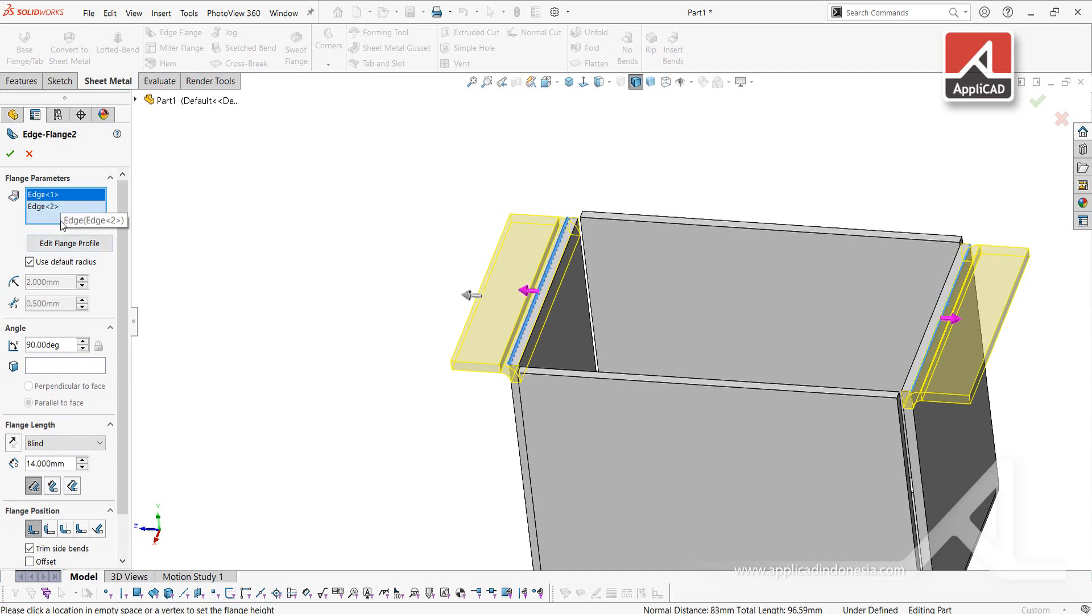
left_click(61, 246)
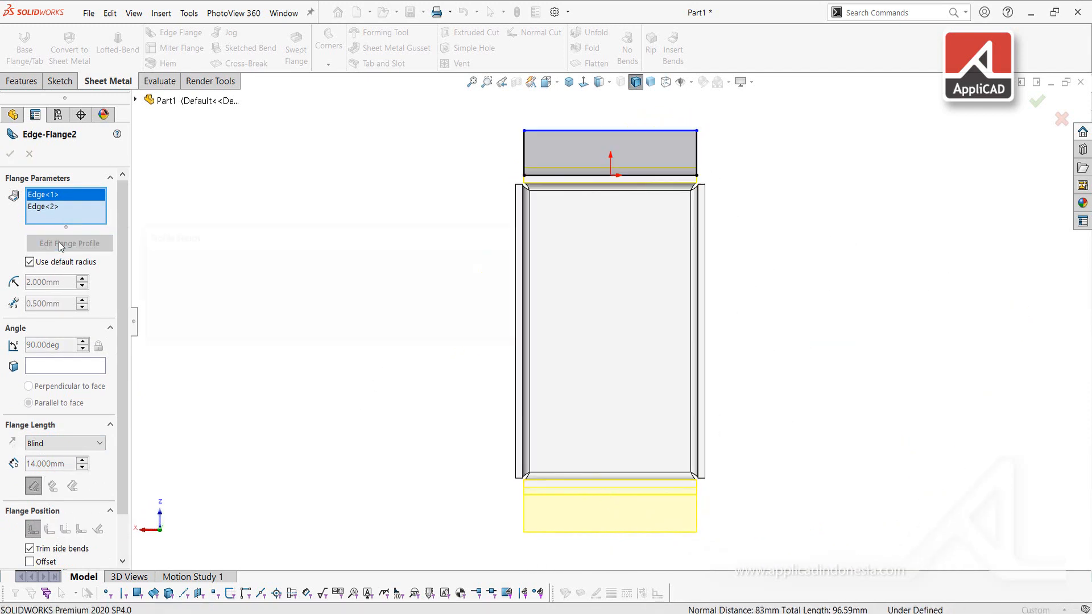
scroll(546, 159, "down", 3)
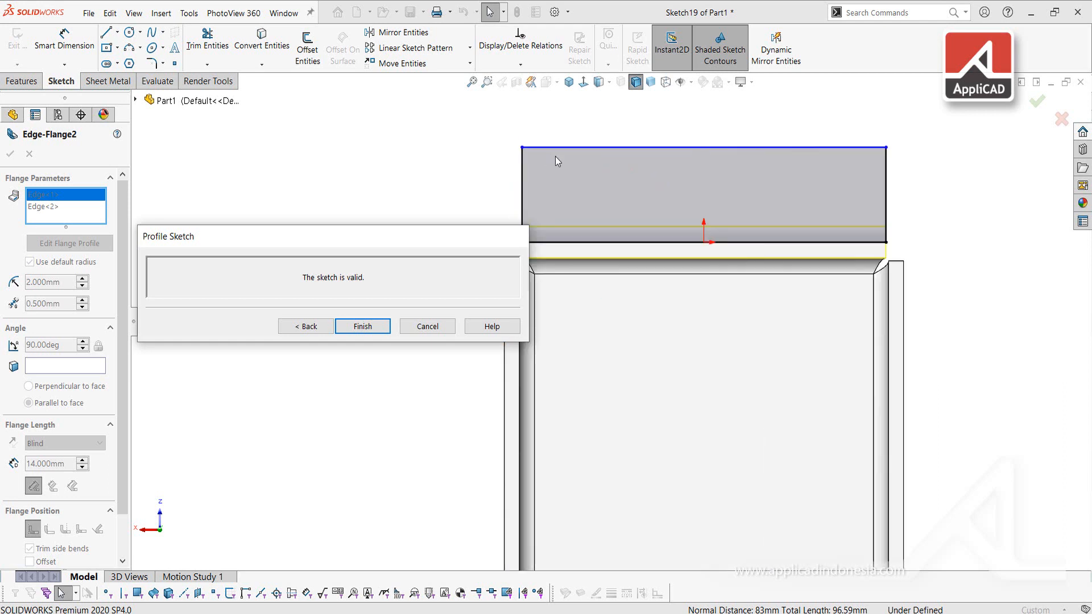
left_click_drag(477, 235, 472, 314)
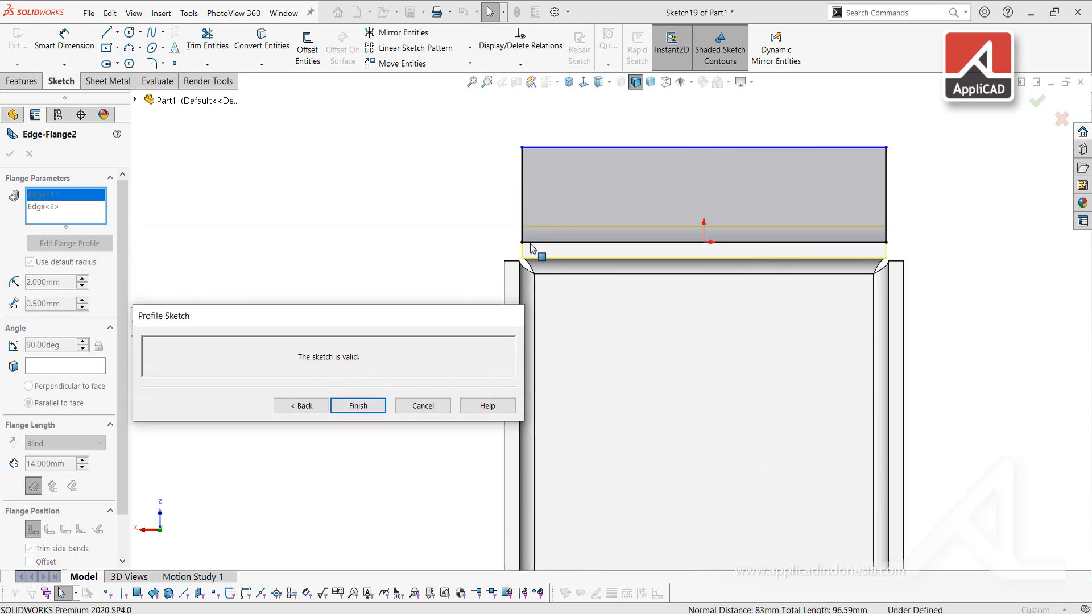
left_click_drag(526, 186, 592, 184)
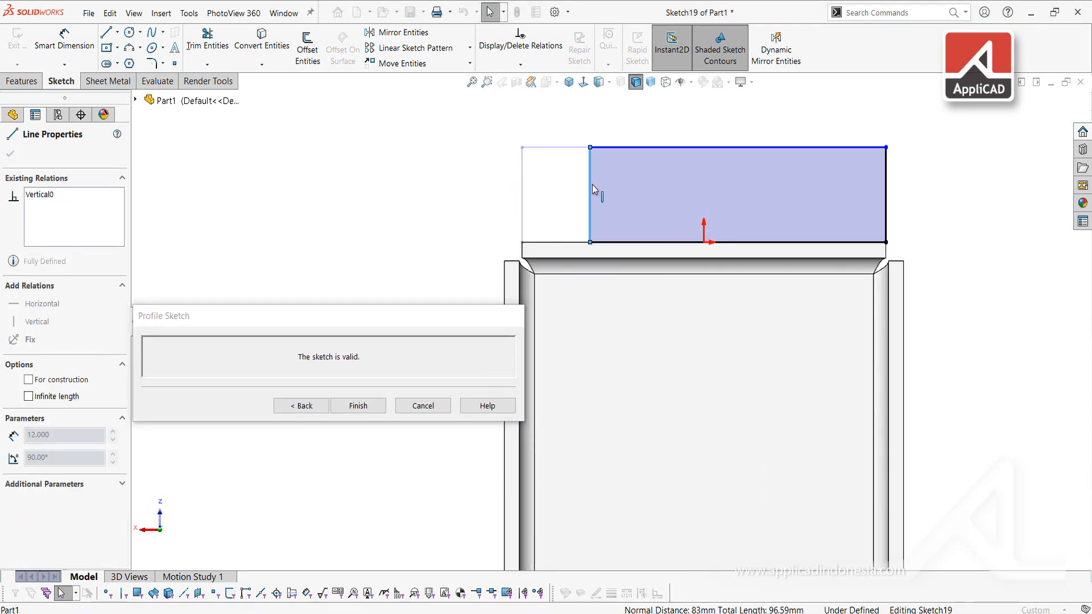
mouse_move(883, 178)
left_mouse_down()
mouse_move(755, 186)
mouse_move(776, 186)
left_mouse_up()
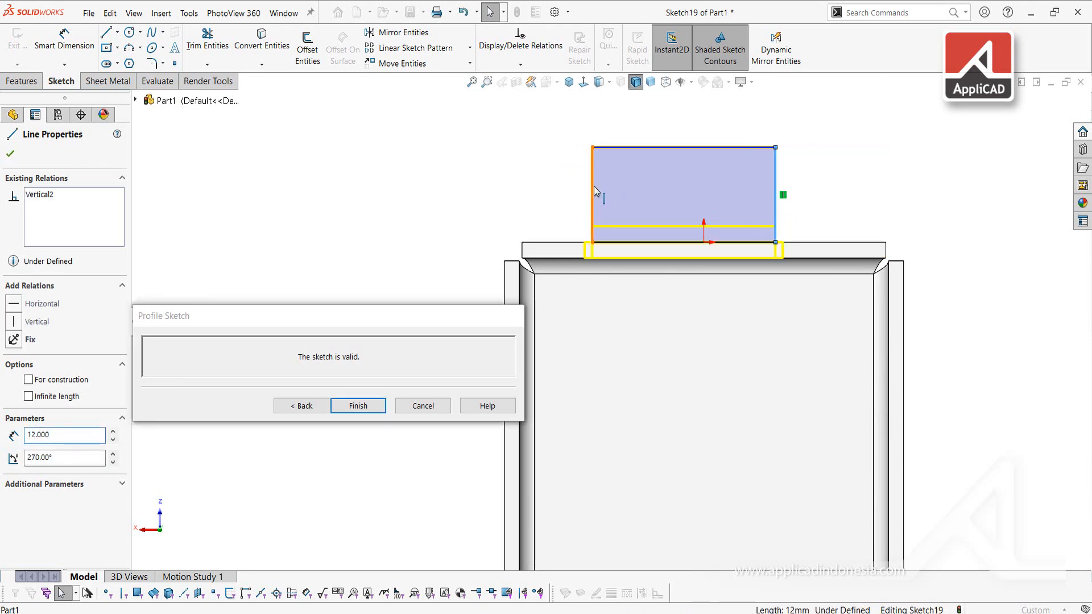
left_click_drag(593, 186, 612, 187)
Dimension the first flange profile to a height of 15 mm and a width of 15 mm
right_click_drag(993, 367, 987, 256)
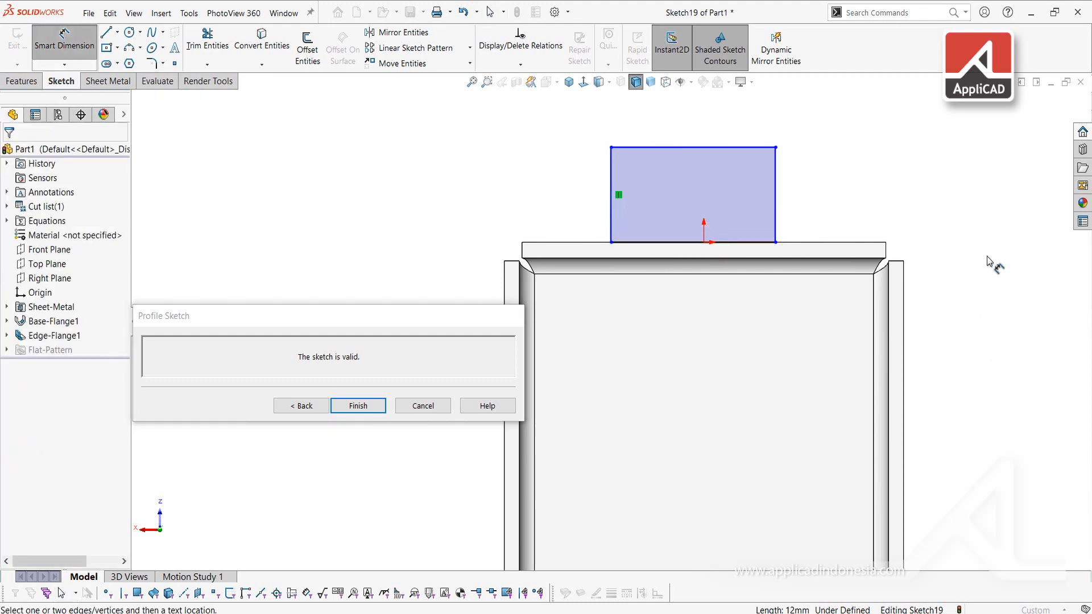
left_click(611, 209)
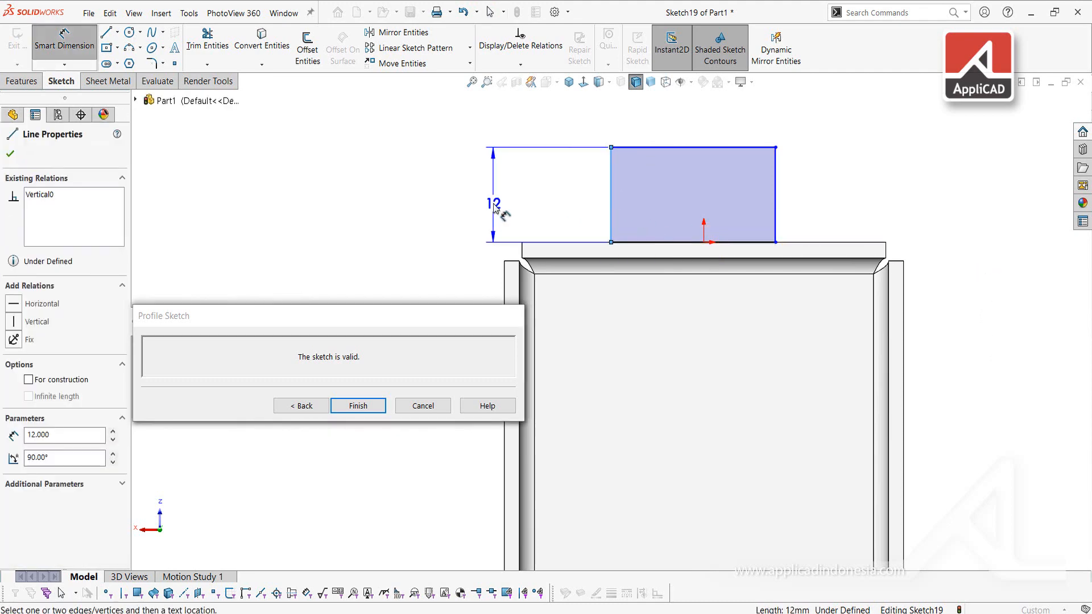
left_click(494, 207)
type("15")
key("Return")
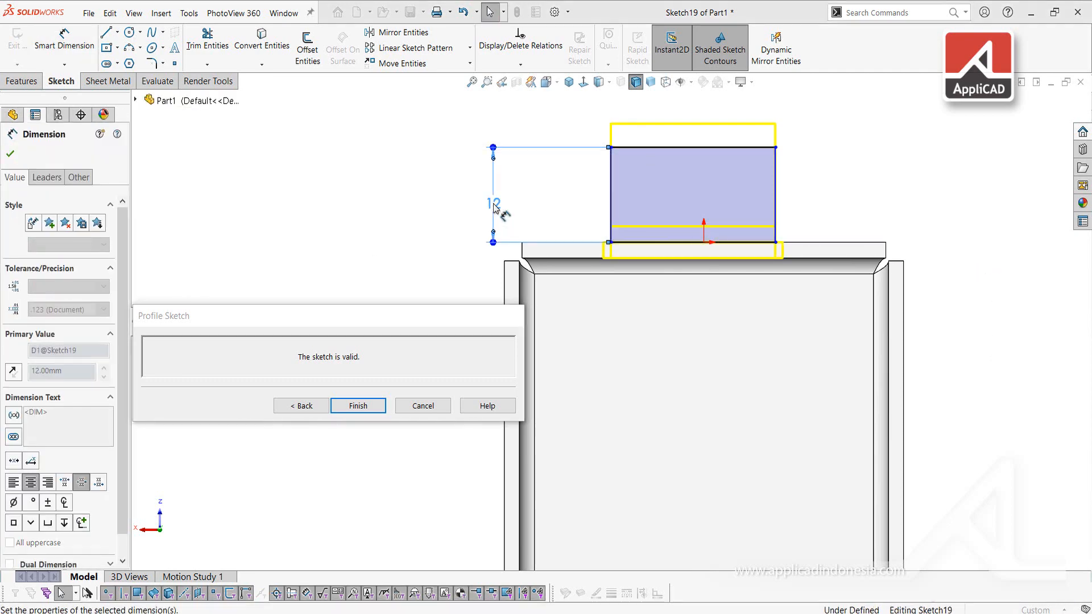
scroll(692, 173, "up", 2)
left_click(697, 158)
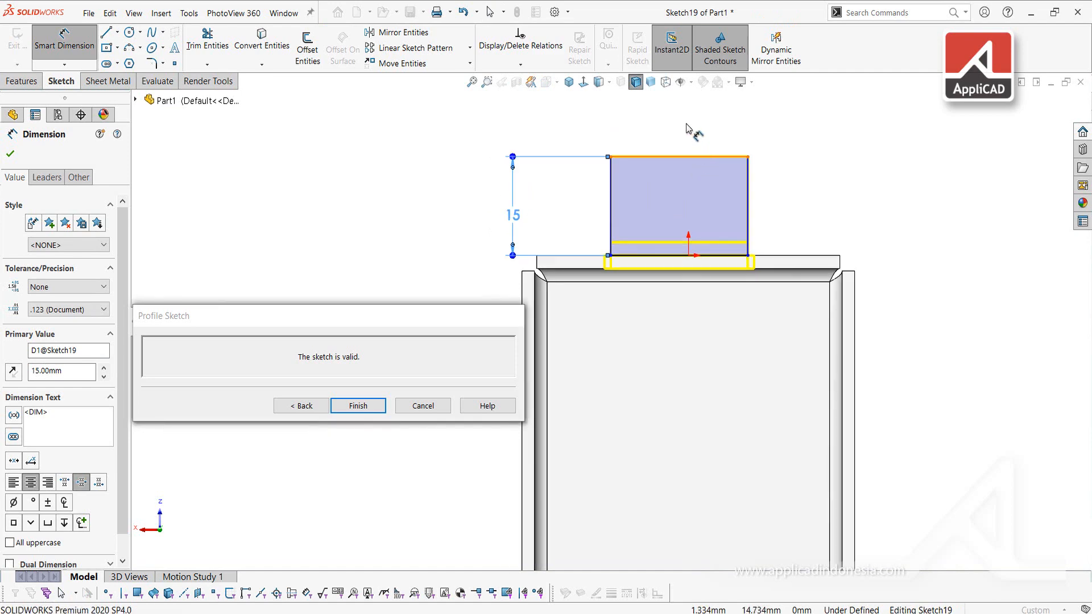
left_click(683, 121)
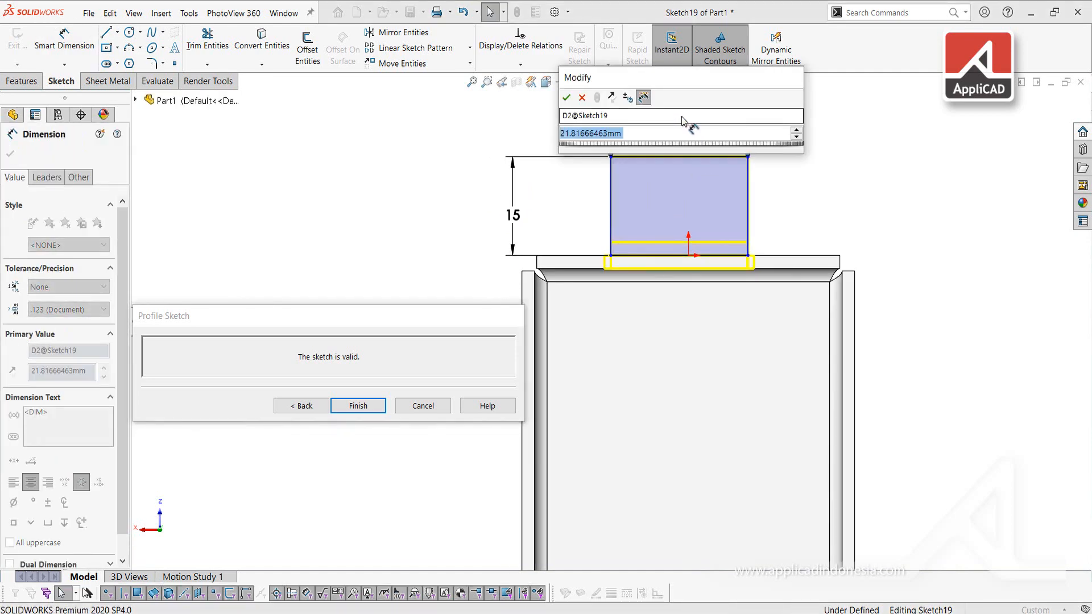
type("15")
key("Return")
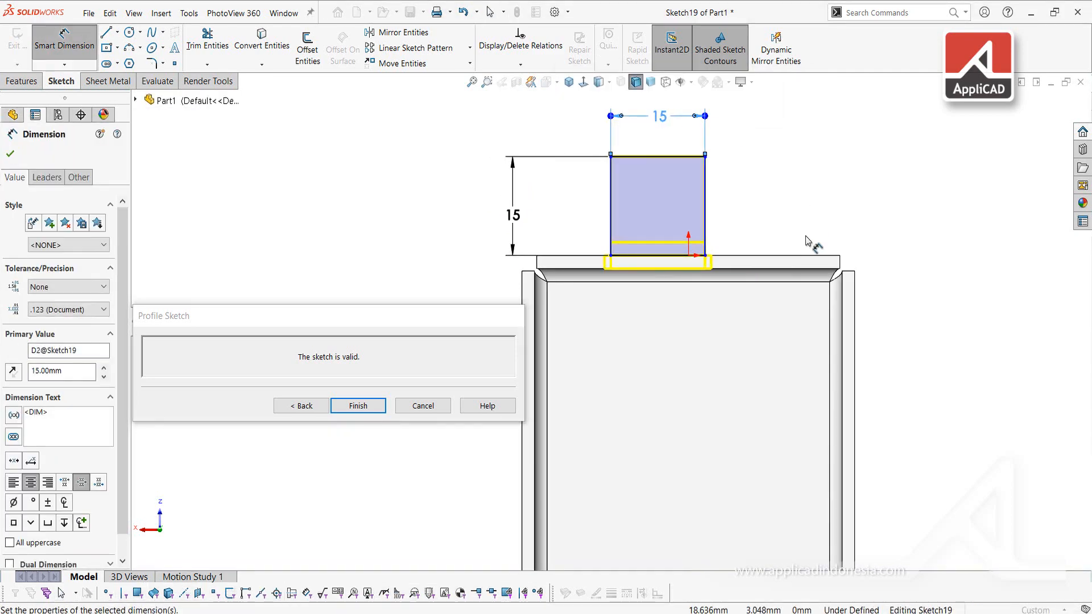
key("Escape")
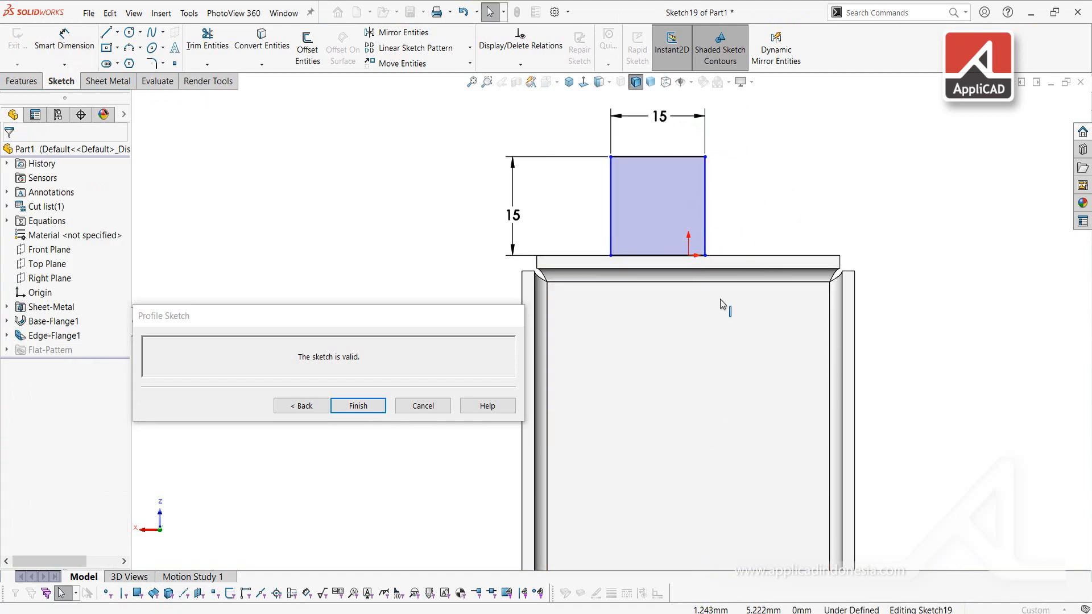
Sketch a vertical construction line about 14 mm long upward from the origin inside the flange profile
key("l")
scroll(694, 262, "up", 3)
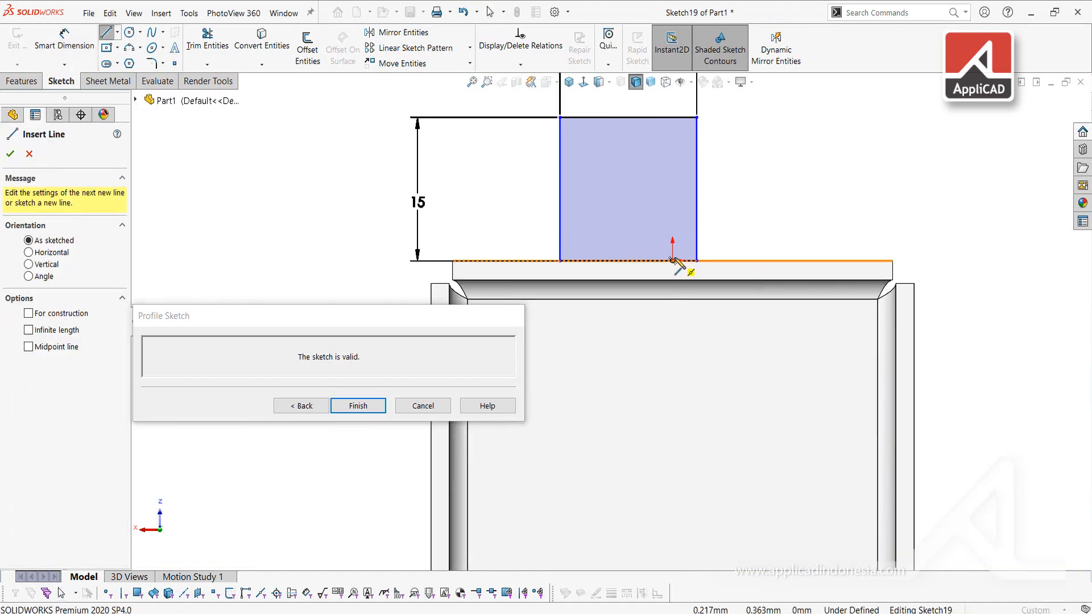
left_click(673, 261)
left_click(673, 127)
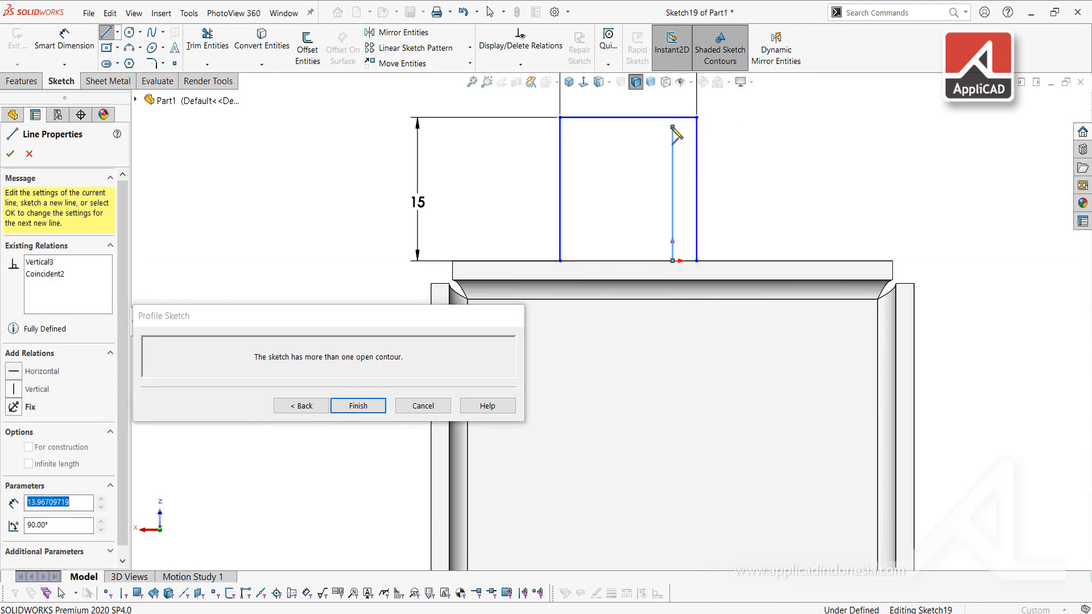
right_click(673, 129)
left_click(697, 138)
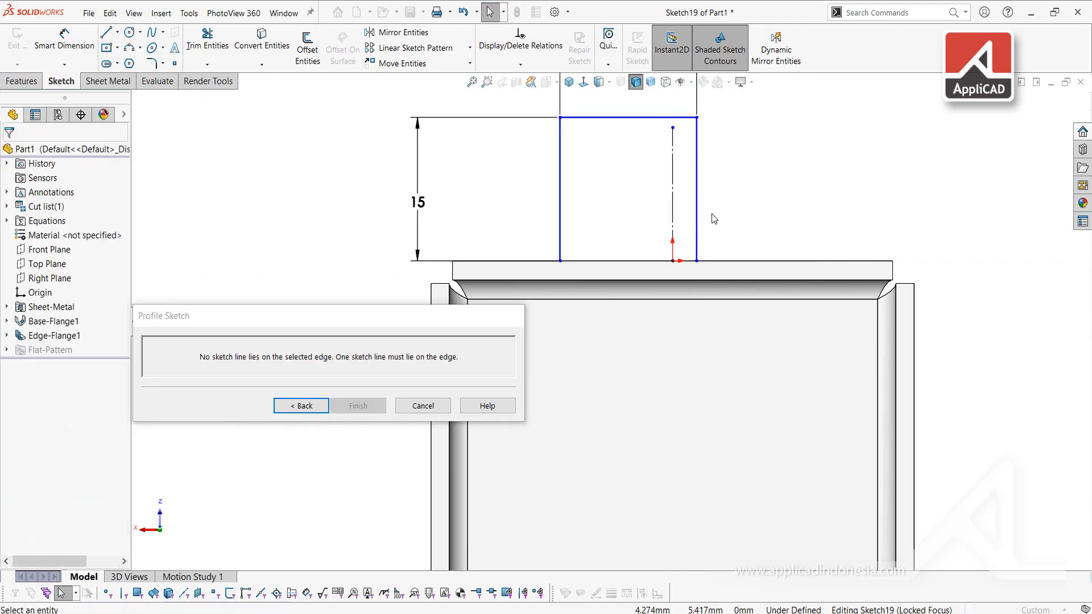
Close the base of the flange profile with a horizontal line along the wall edge between its two lower corners
key("l")
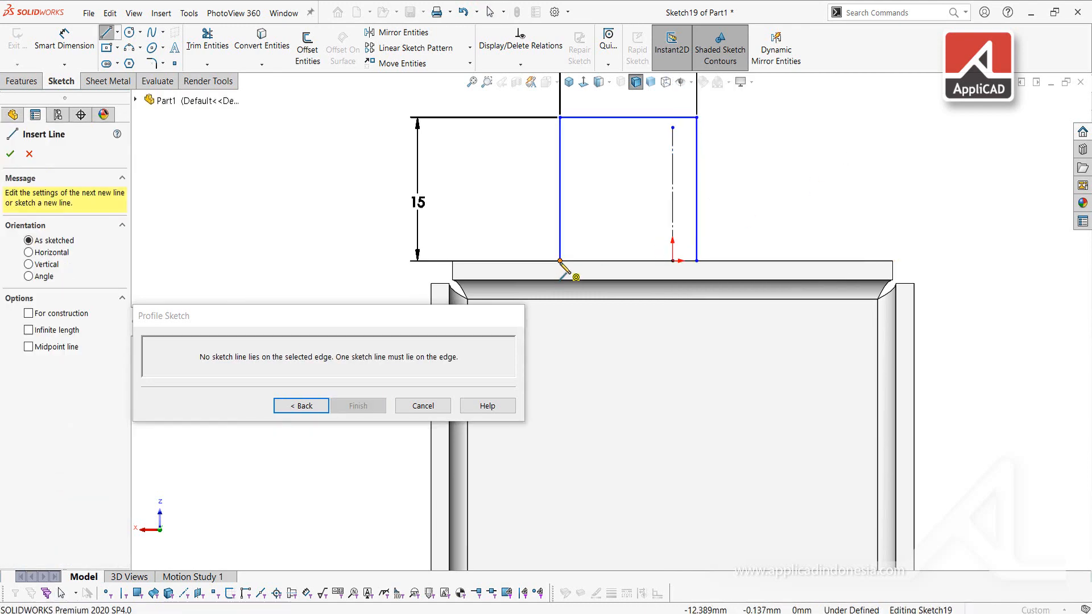
left_click(560, 260)
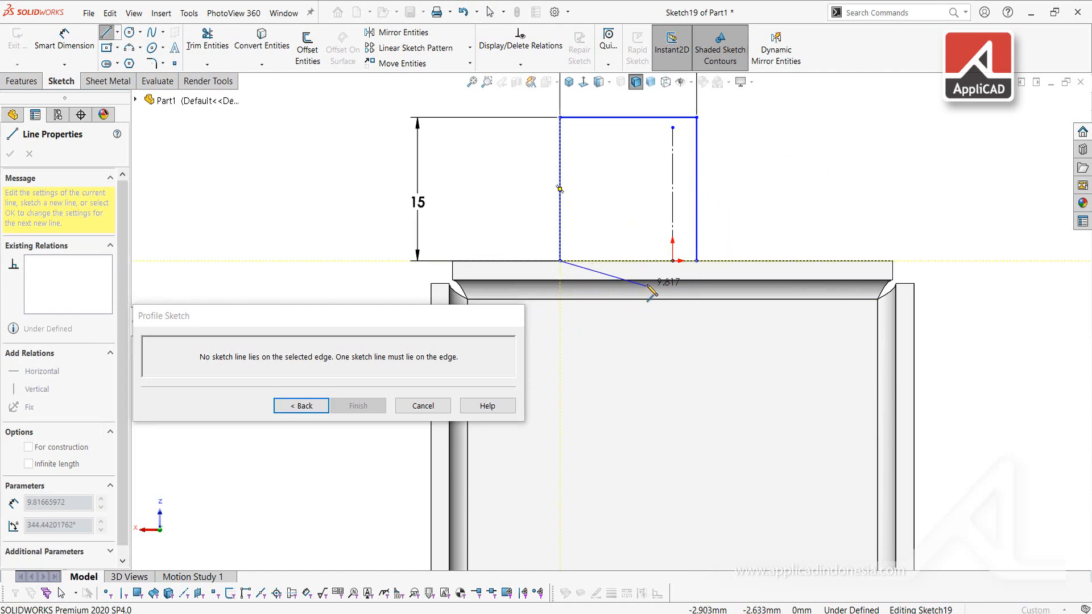
left_click(697, 262)
scroll(695, 272, "down", 4)
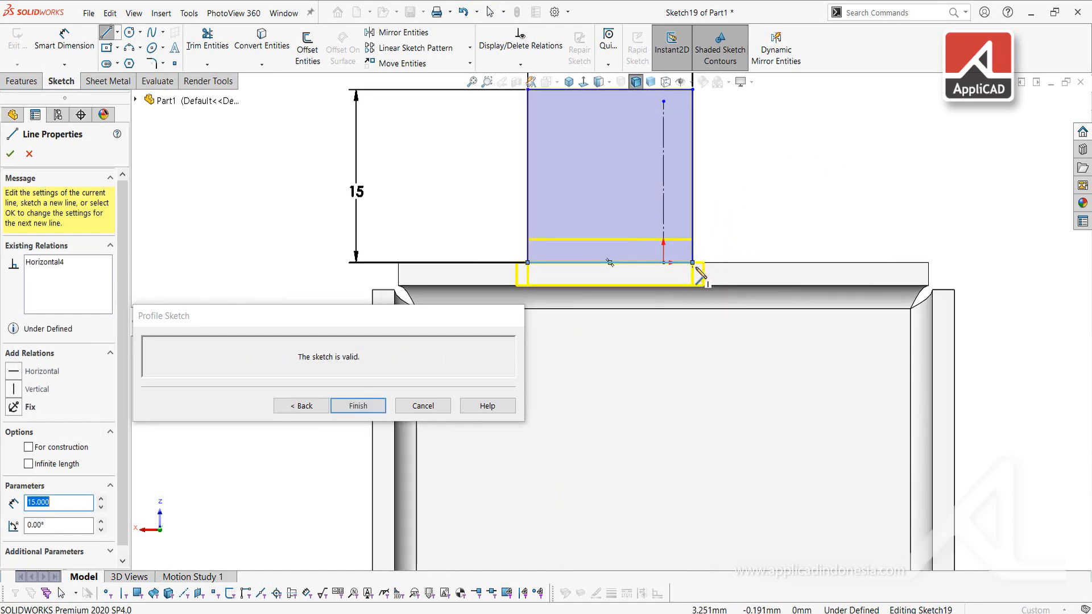
key("Escape")
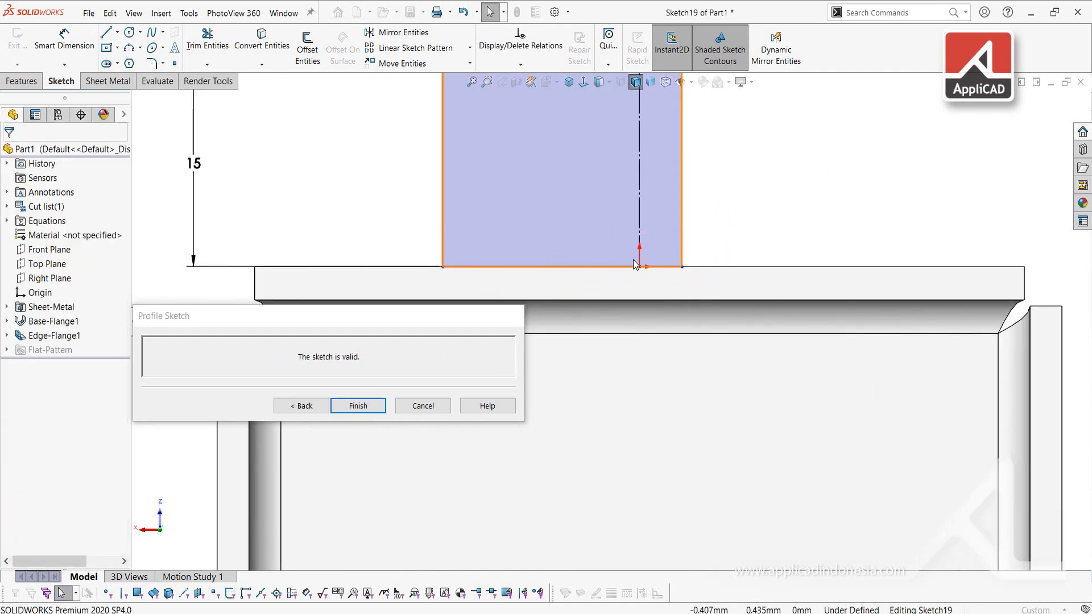
Dimension the profile's side line 7.5 mm from the construction line to center the tab, and return to the flange settings
scroll(664, 215, "up", 1)
right_click_drag(686, 160, 687, 119)
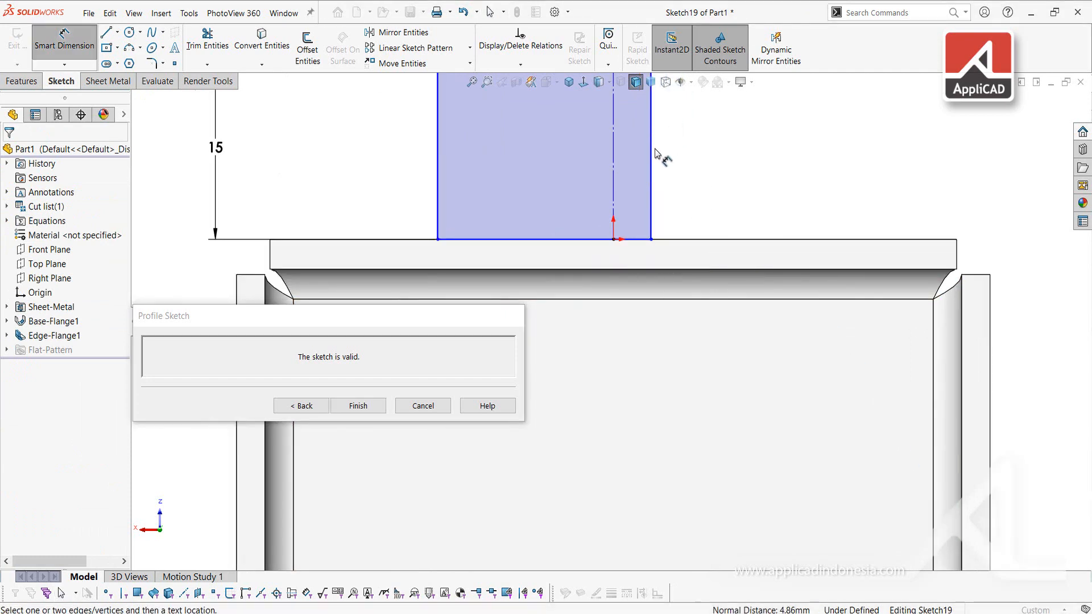
scroll(635, 176, "up", 3)
scroll(625, 199, "down", 3)
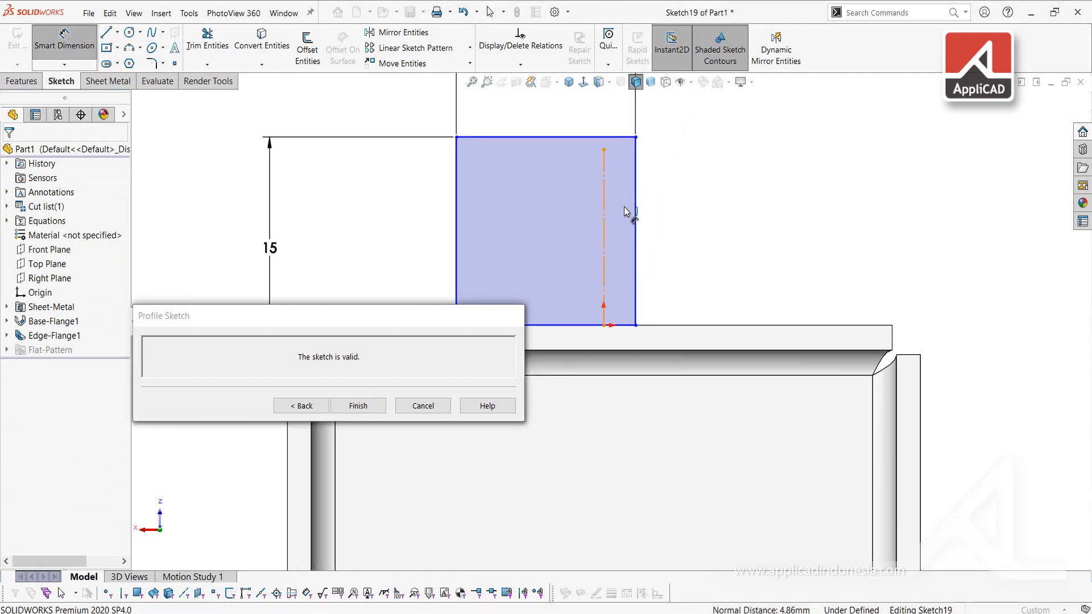
left_click(604, 214)
left_click(704, 135)
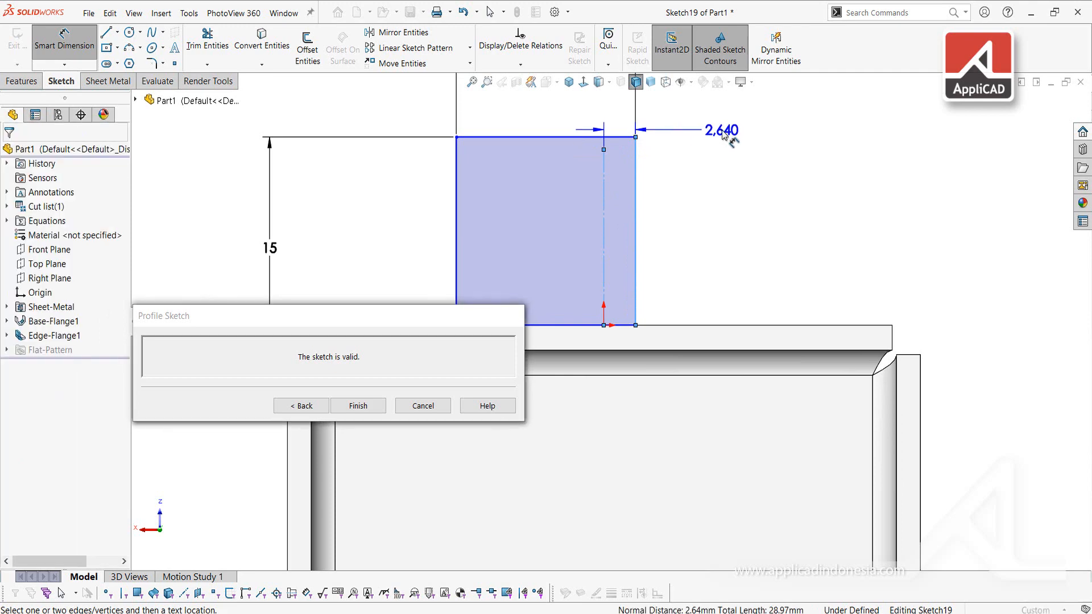
type("7.5")
key("Return")
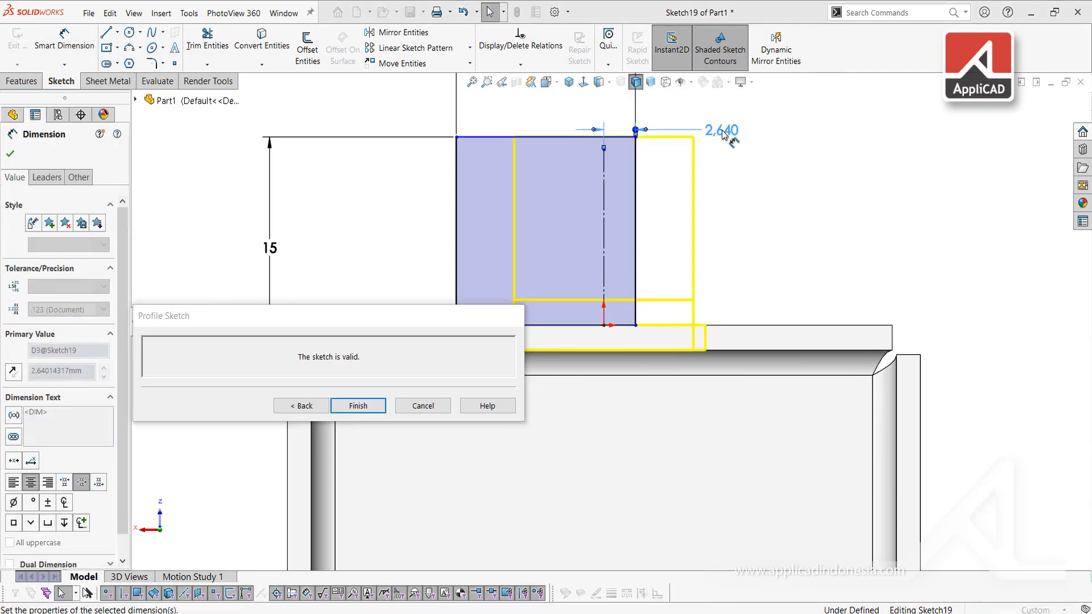
scroll(627, 285, "up", 2)
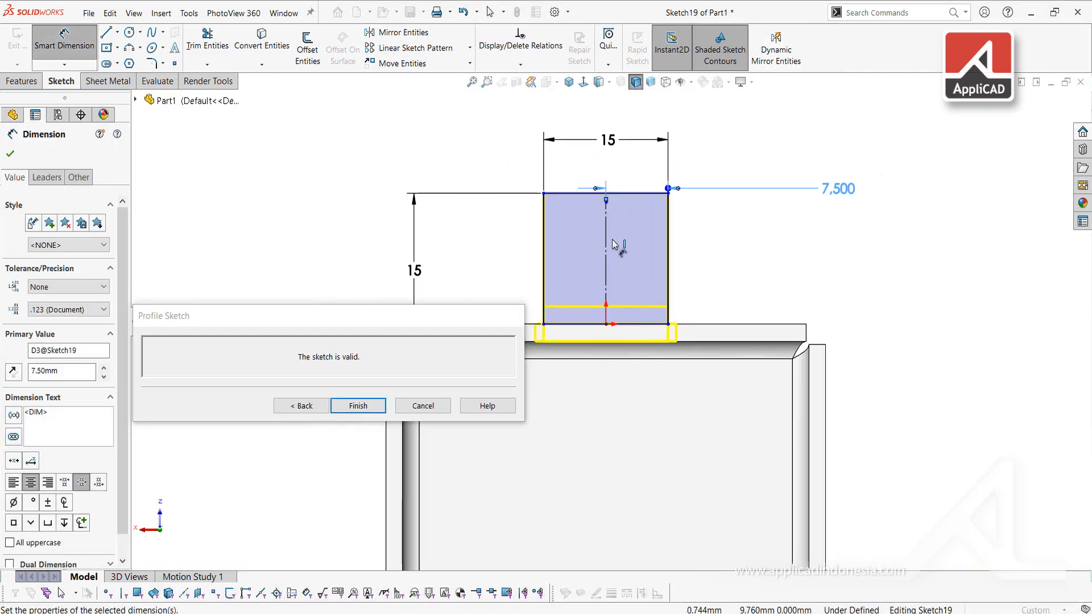
scroll(609, 319, "up", 2)
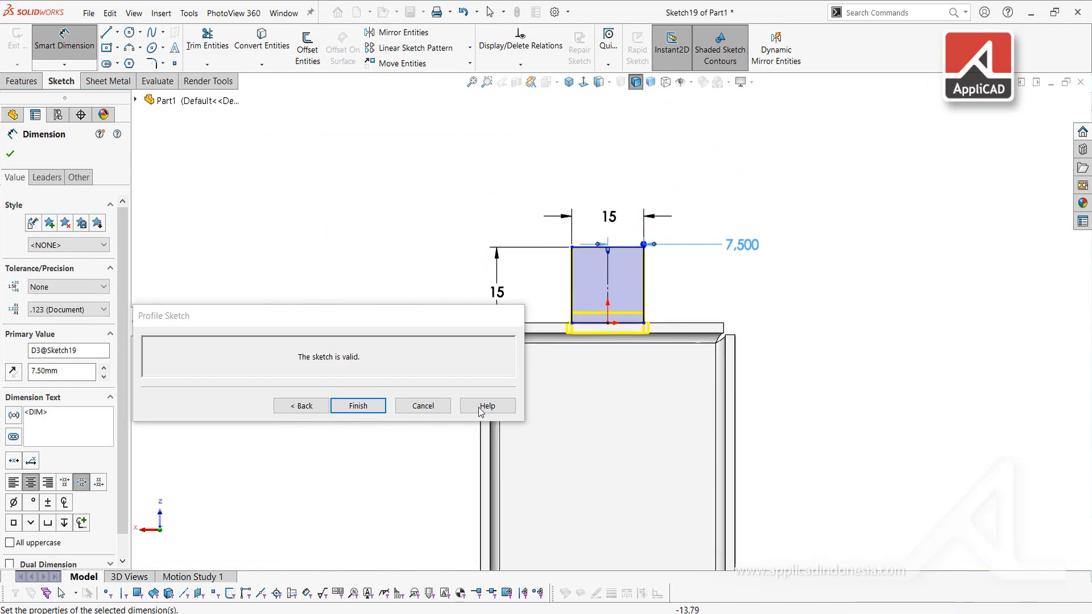
left_click(302, 406)
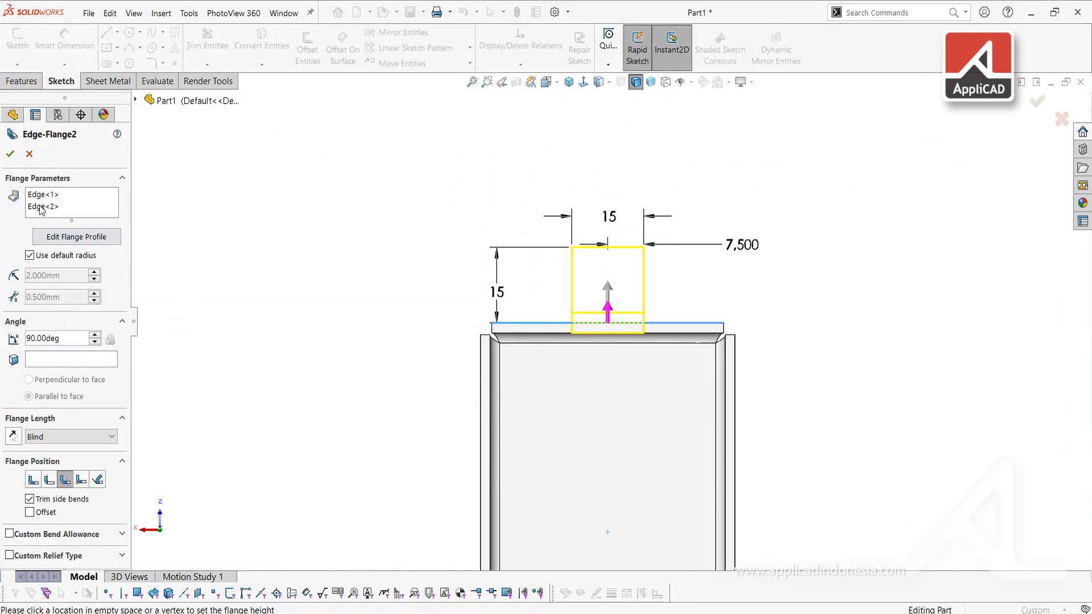
Open the second edge's flange profile for editing and pull both side lines inward to a width of about 20 mm around the origin
left_click(41, 207)
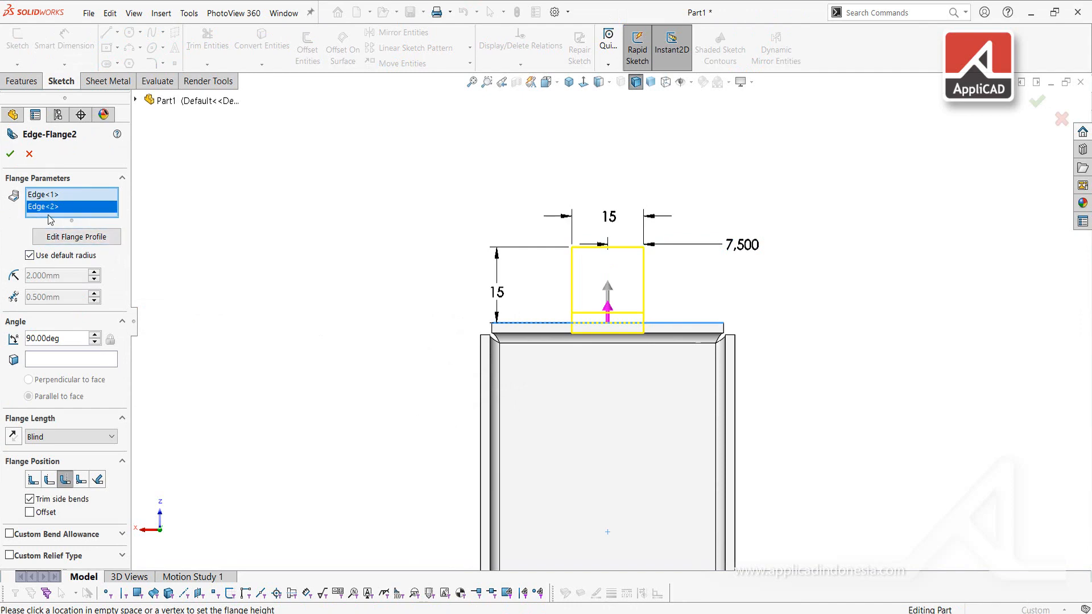
left_click(67, 237)
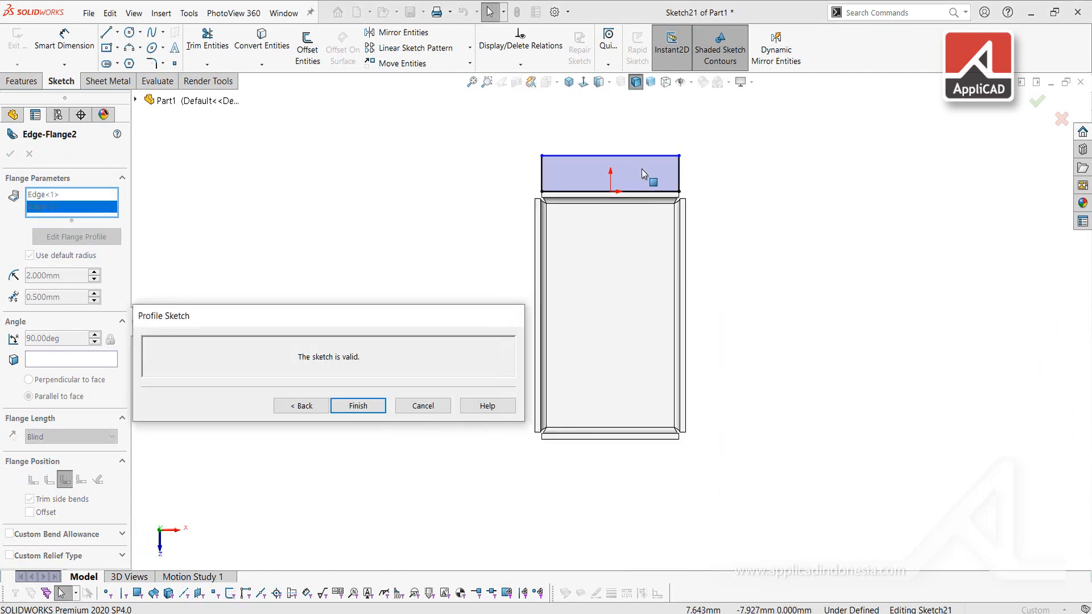
scroll(510, 200, "down", 4)
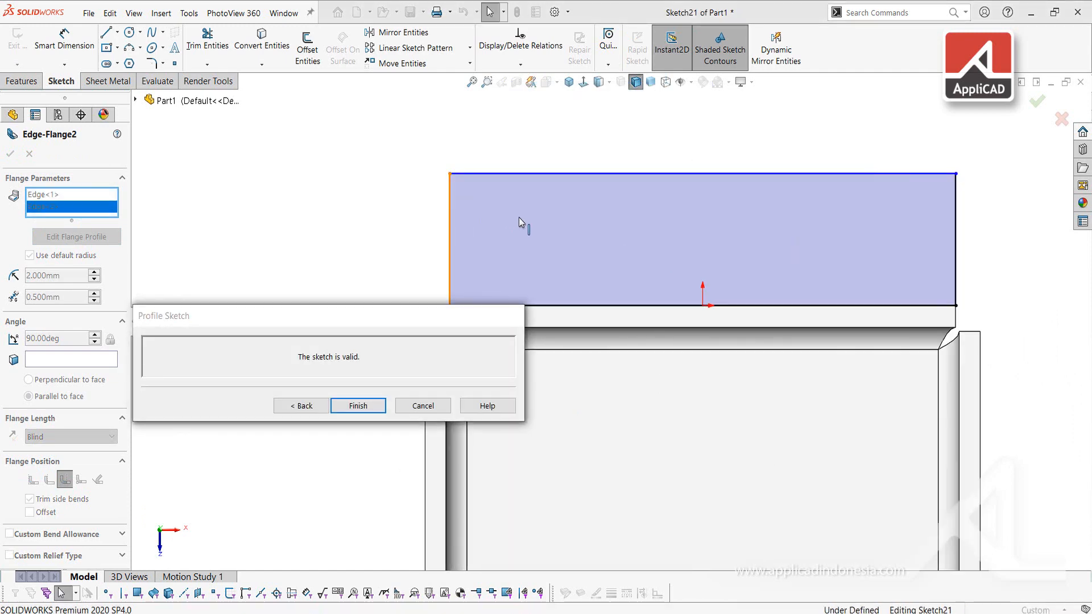
left_click_drag(519, 218, 588, 224)
left_click_drag(958, 216, 802, 234)
Dimension the second flange profile to a height of 15 mm and a width of 15 mm
right_click_drag(964, 292, 958, 188)
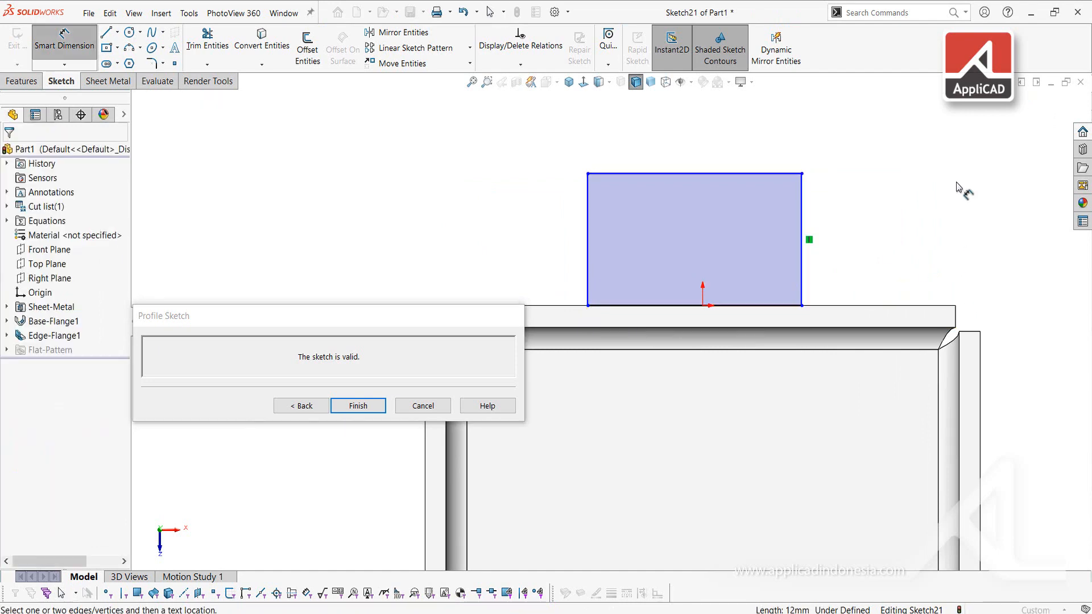
left_click(589, 230)
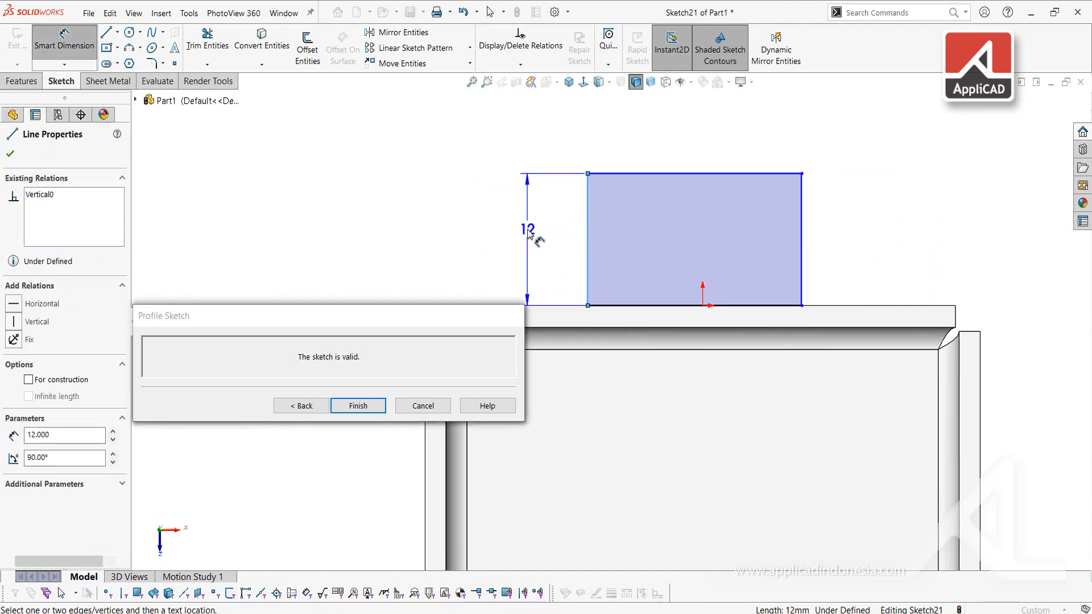
left_click(527, 234)
type("15")
key("Return")
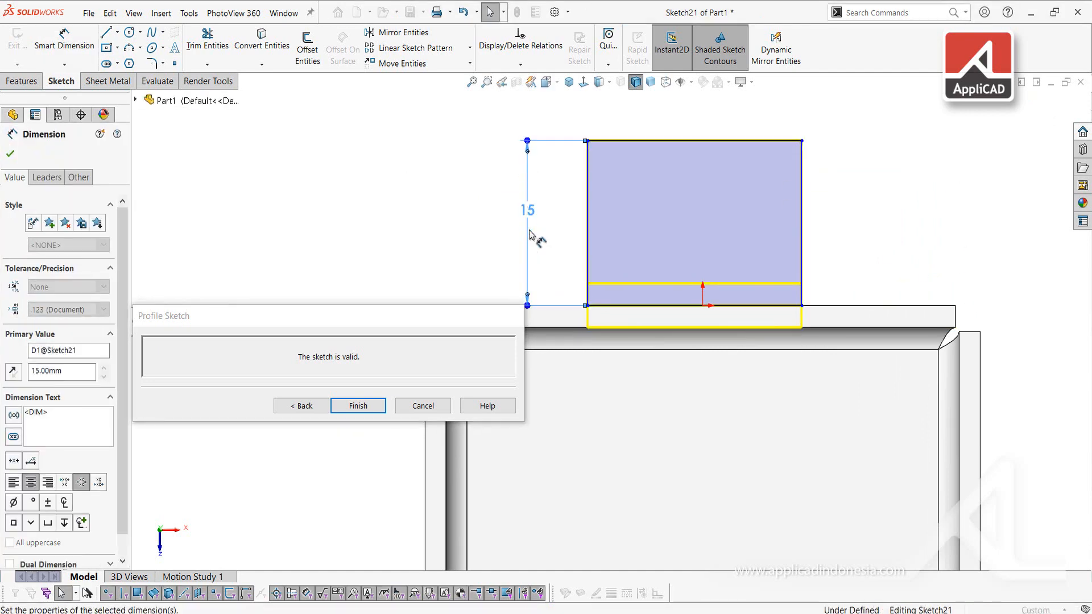
left_click(685, 140)
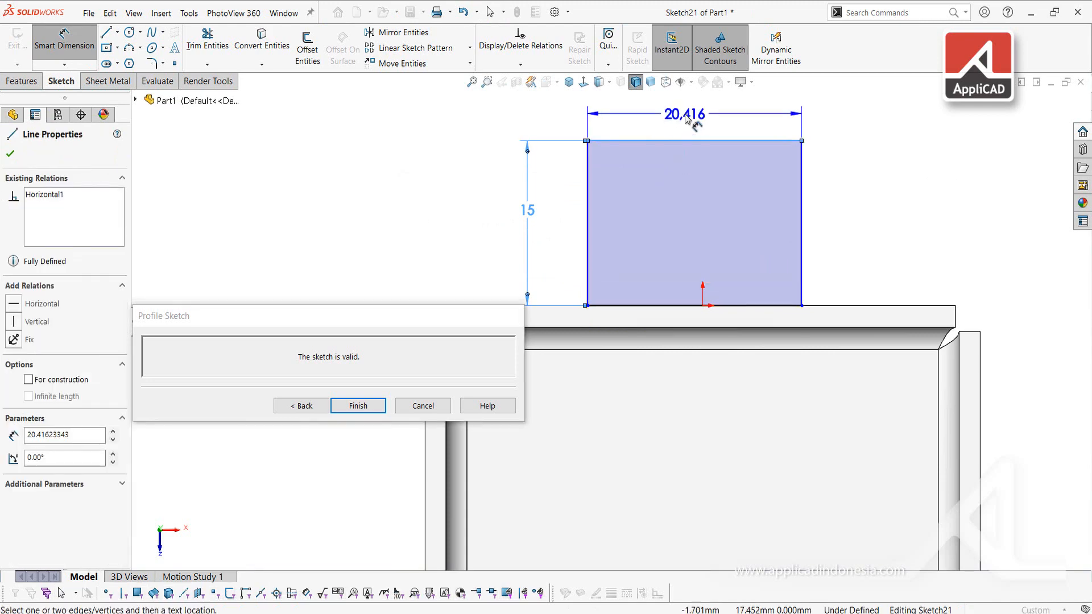
left_click(686, 117)
type("15")
key("Return")
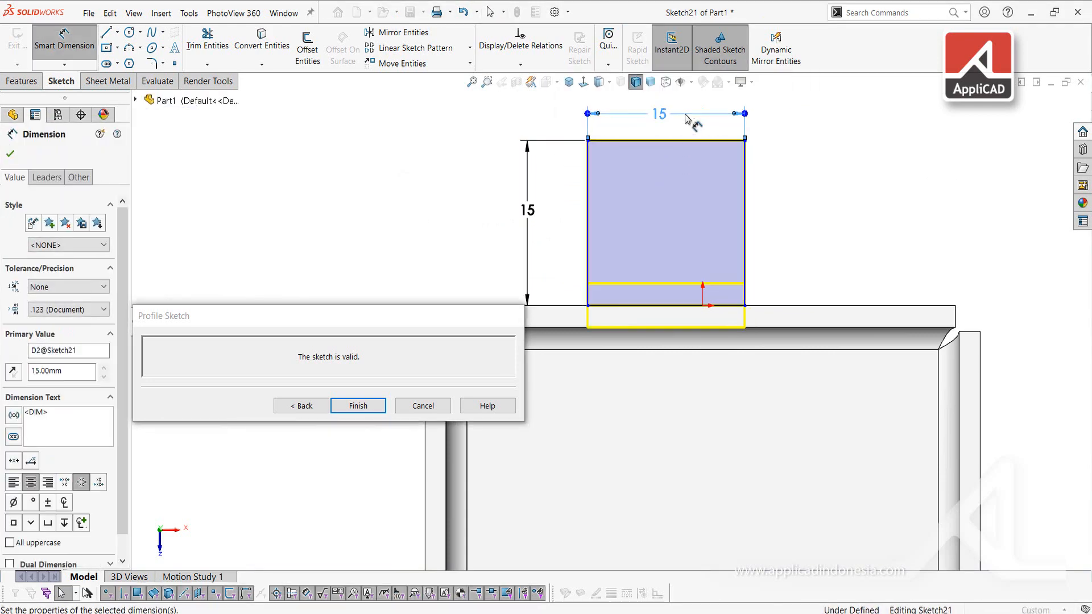
key("Escape")
Sketch a vertical construction line about 13 mm long upward from the origin inside the second flange profile
right_click_drag(821, 240, 864, 191)
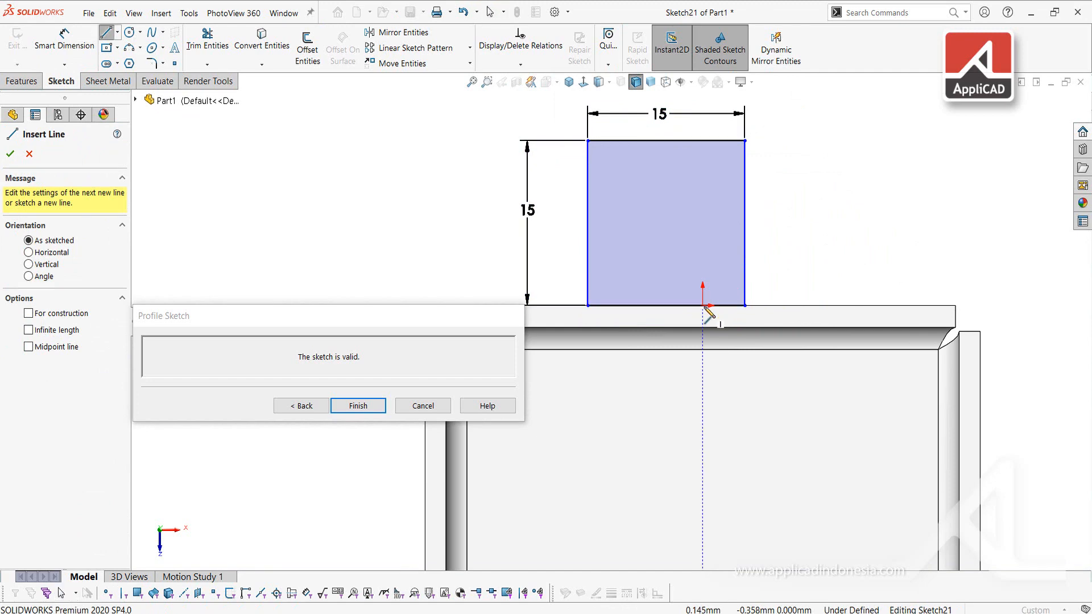
left_click(703, 305)
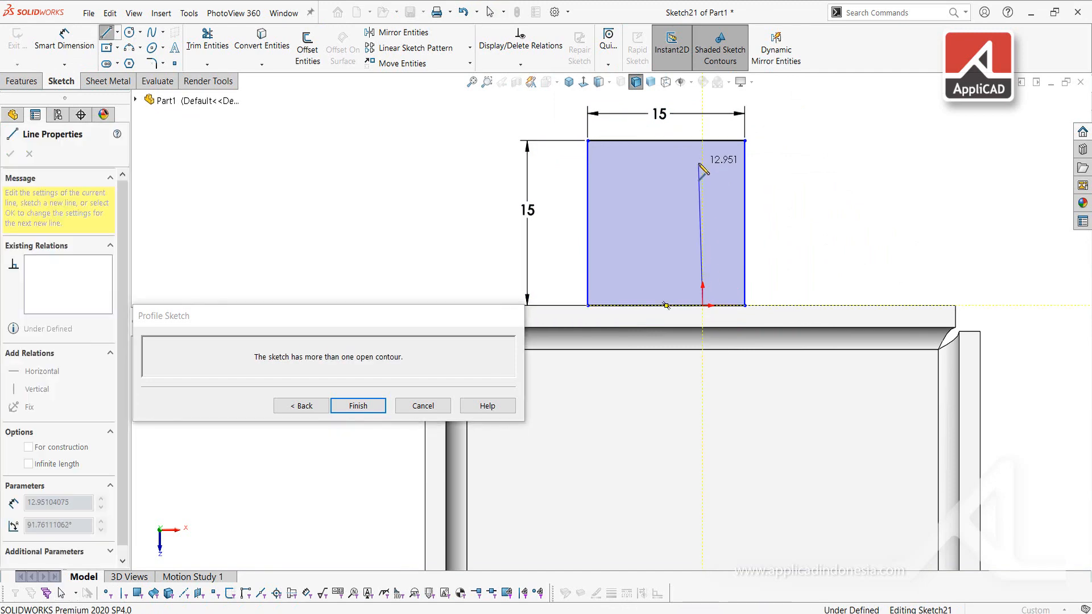
right_click(699, 164)
left_click(733, 173)
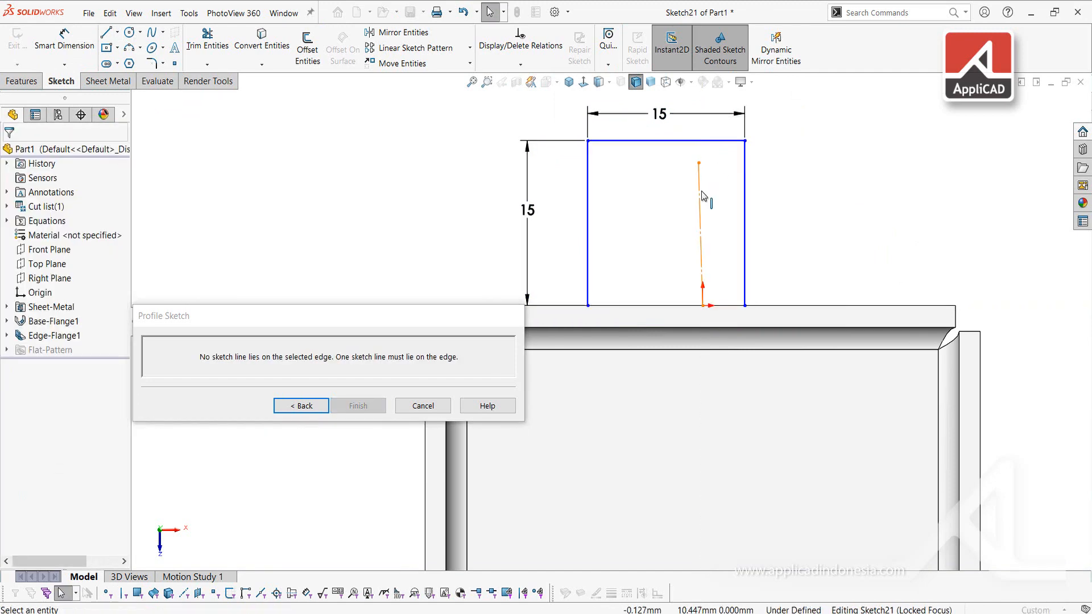
left_click(702, 190)
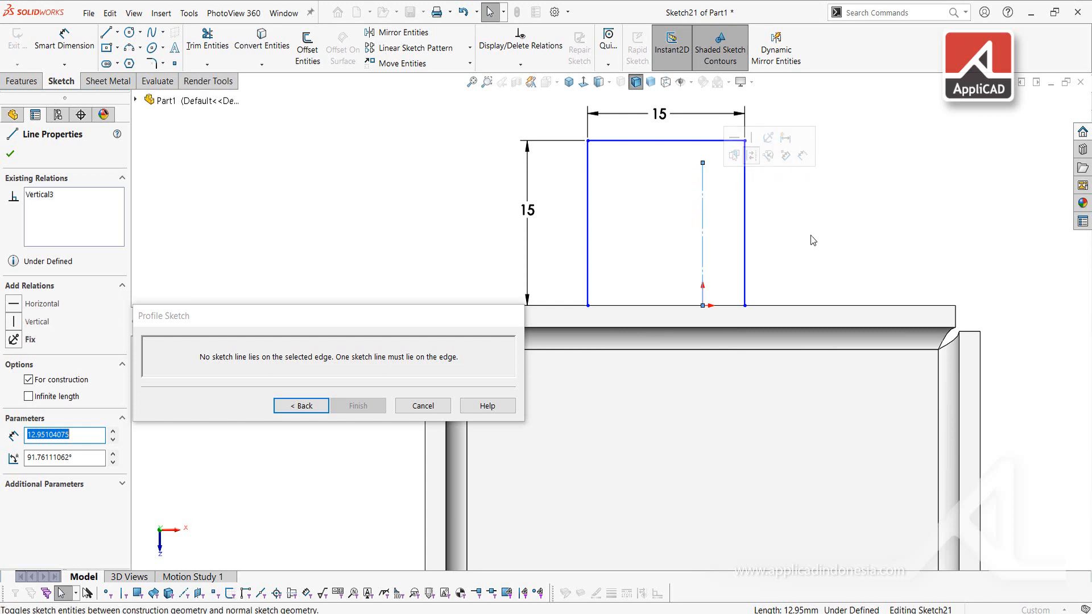
Close the base of the second flange profile with a horizontal line along the wall edge between its lower corners
right_click_drag(838, 214, 808, 215)
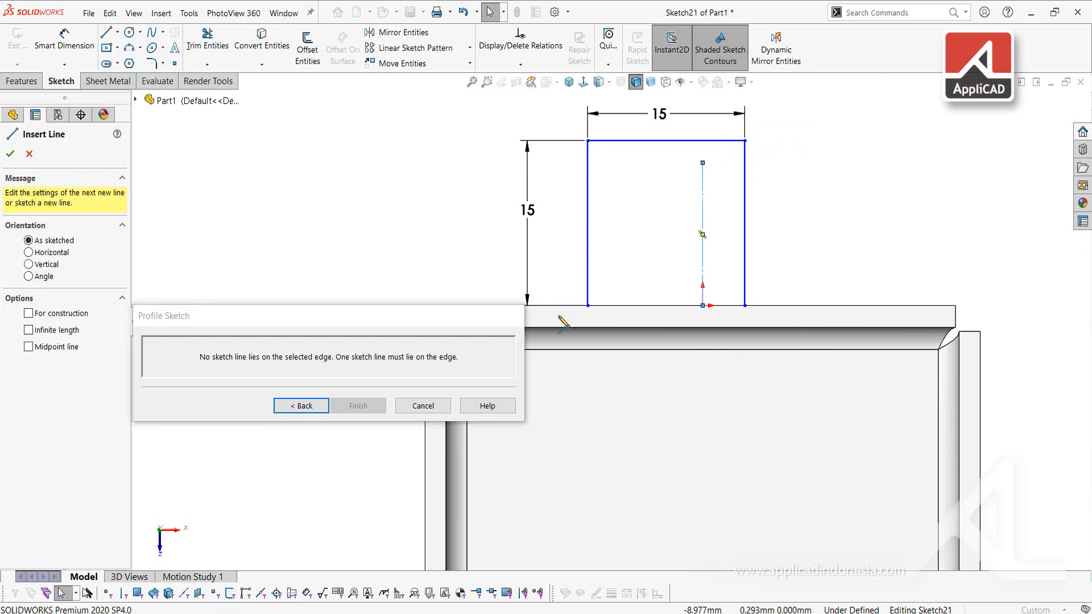
left_click(589, 306)
left_click(745, 306)
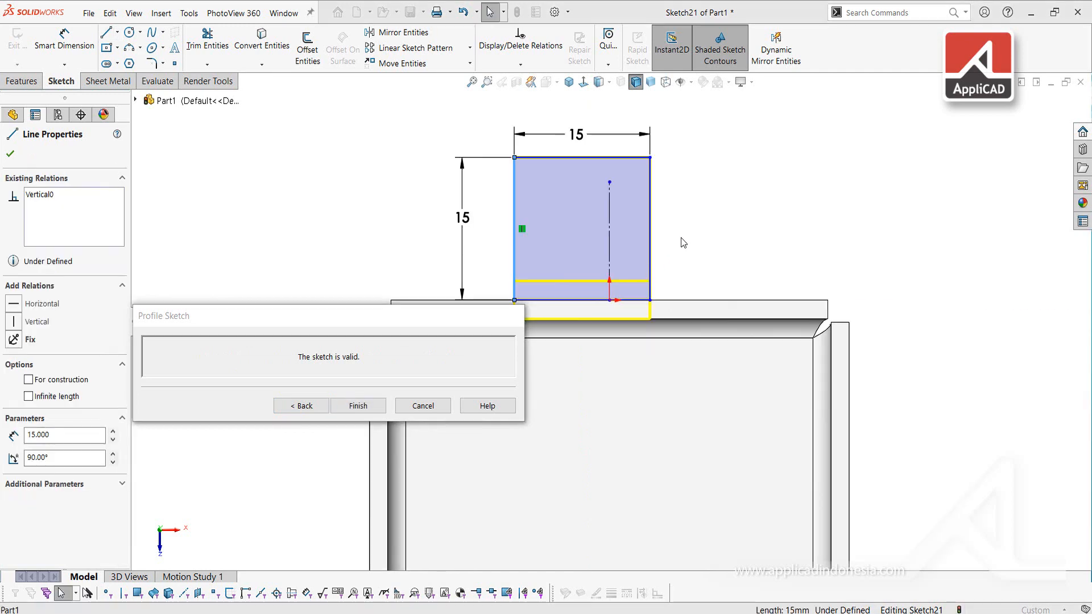
Dimension the second profile's side line 7.5 mm from its construction line to center the tab, and return to the flange settings
key("d")
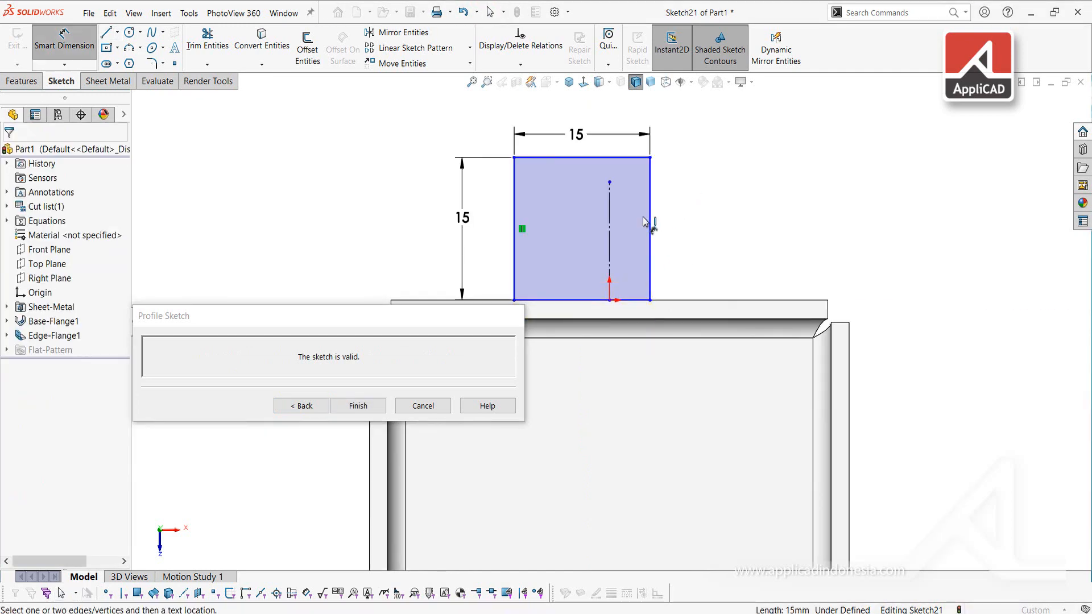
left_click(609, 232)
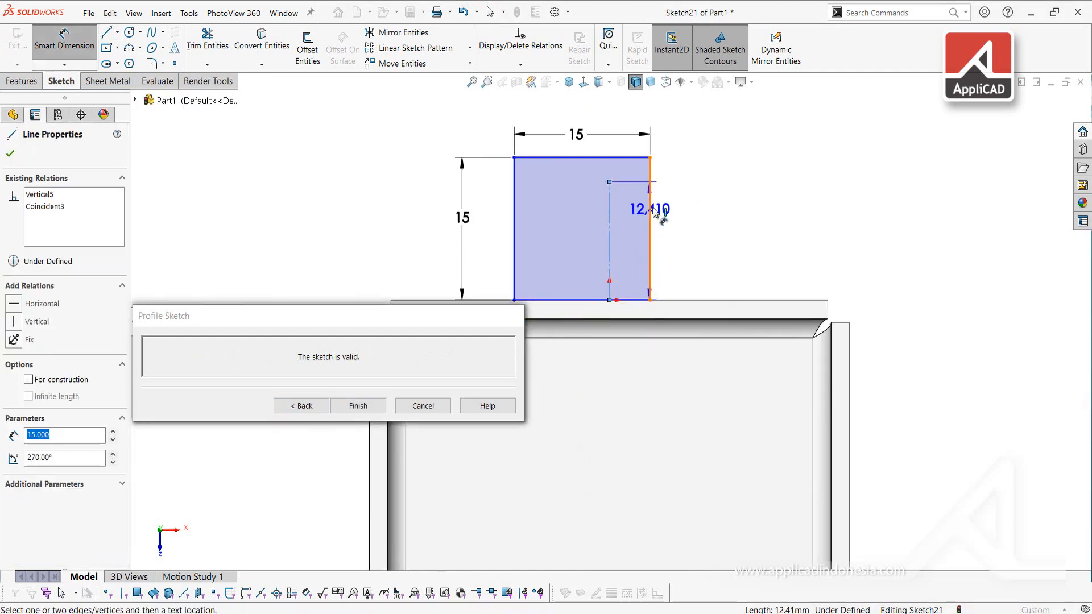
left_click(717, 206)
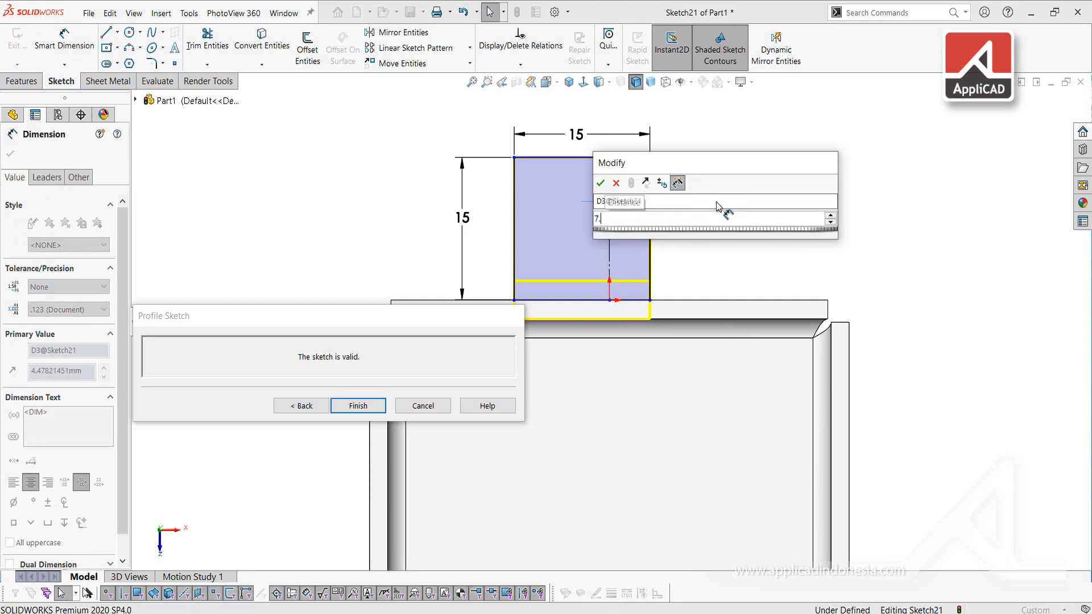
type("7.5")
key("Return")
scroll(674, 326, "up", 3)
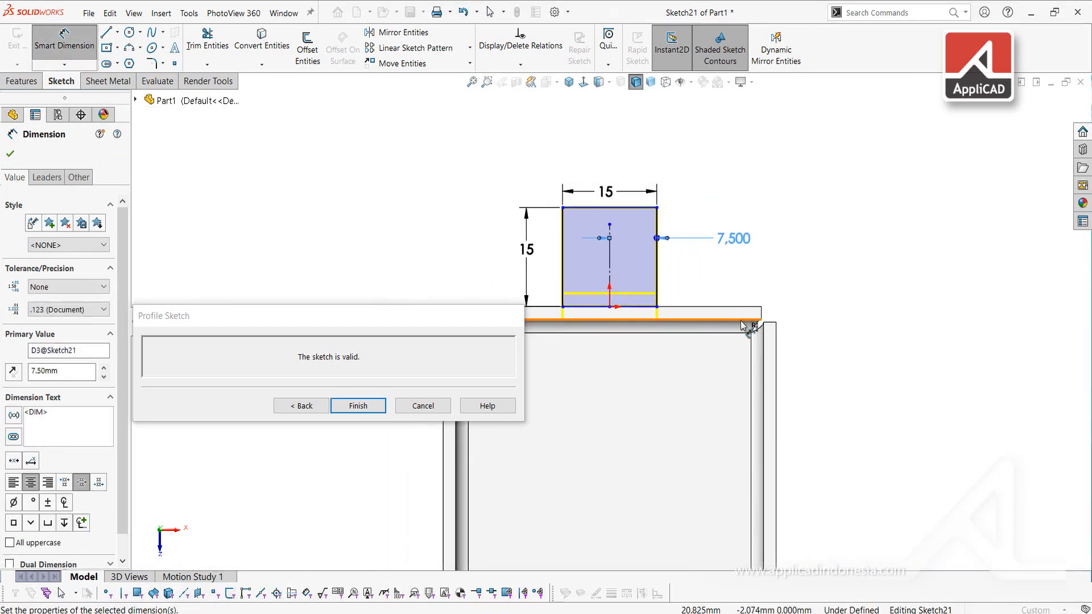
left_click(300, 406)
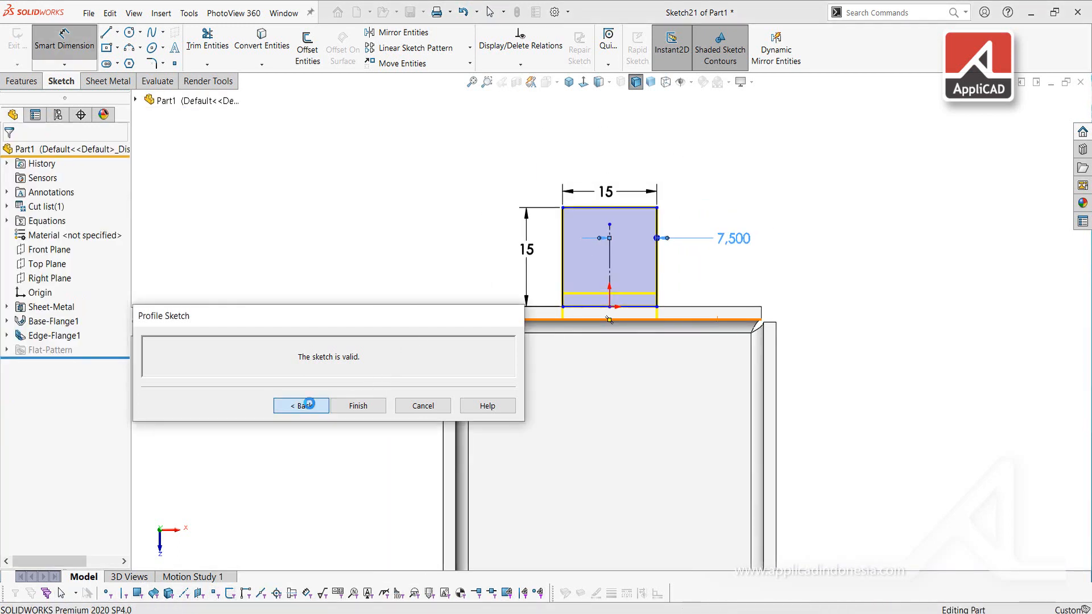
Set the flange position of both tabs to Material Inside
scroll(529, 447, "up", 7)
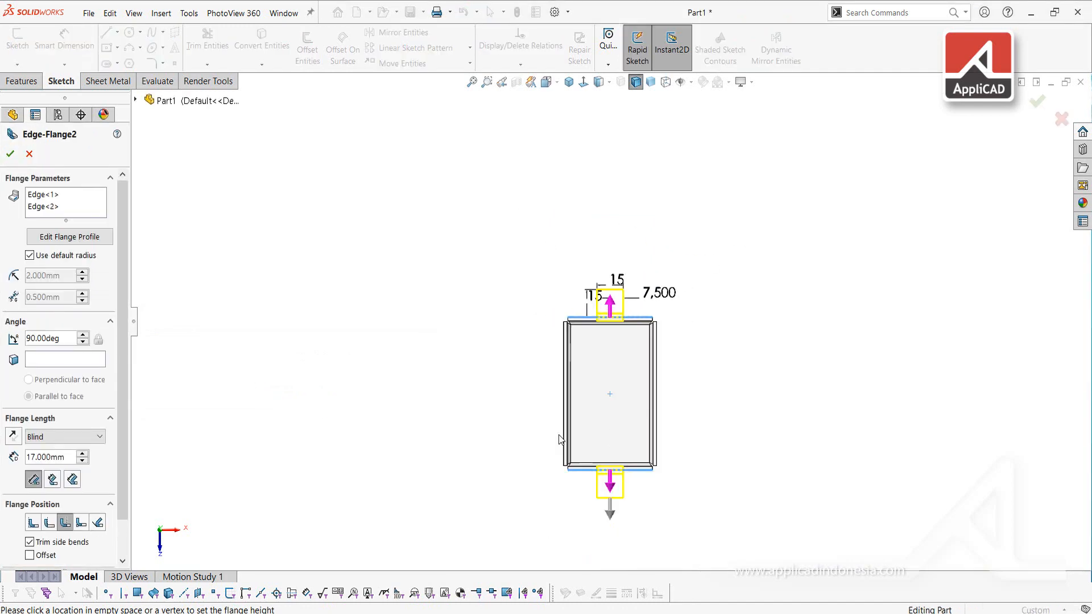
middle_click_drag(614, 460, 432, 319)
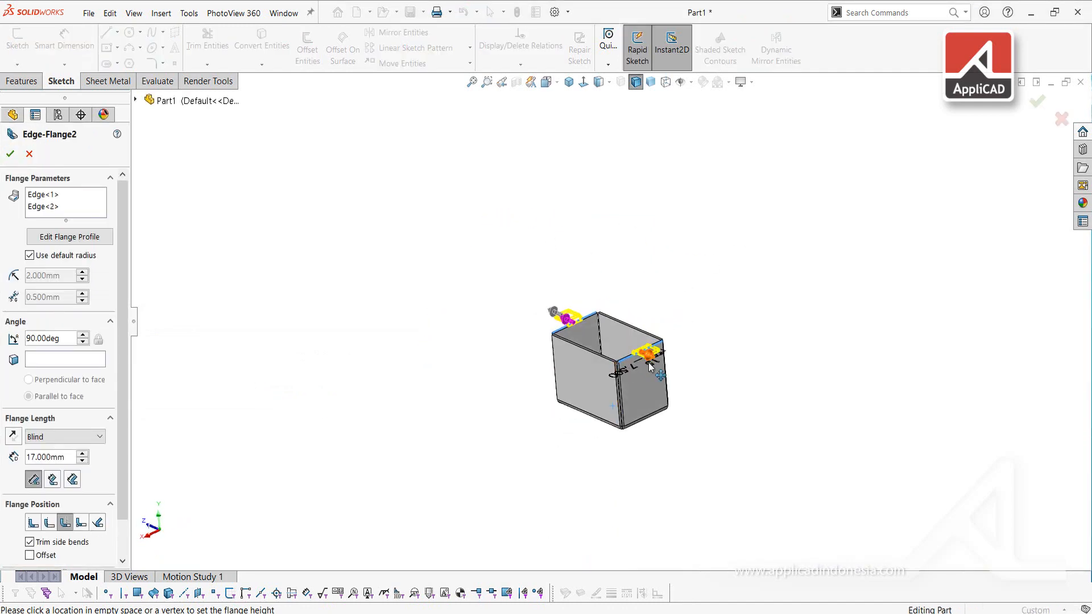
scroll(416, 233, "up", 6)
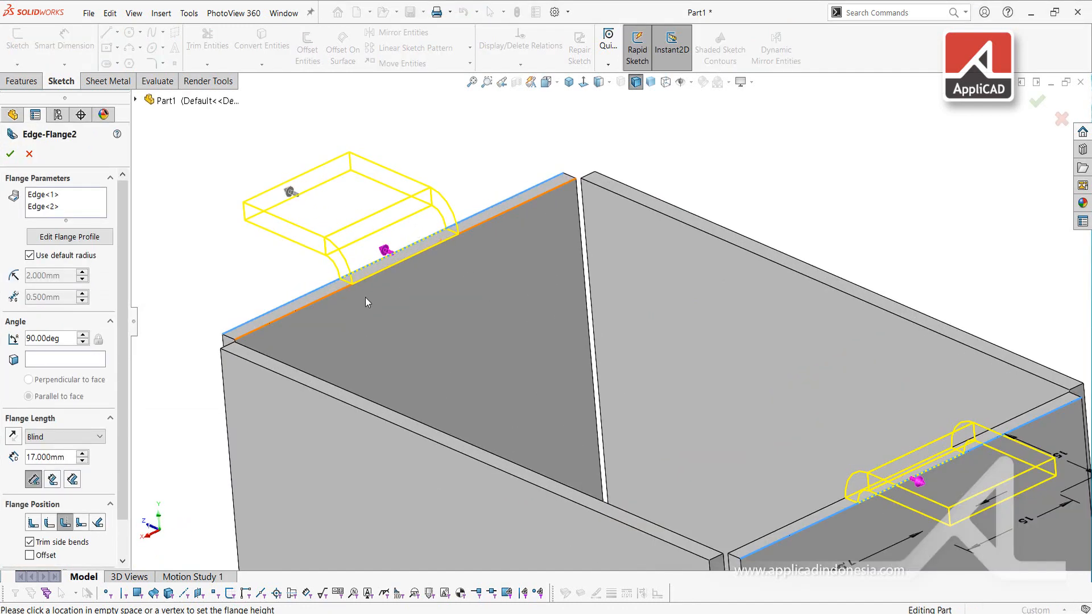
middle_click_drag(366, 302, 450, 292)
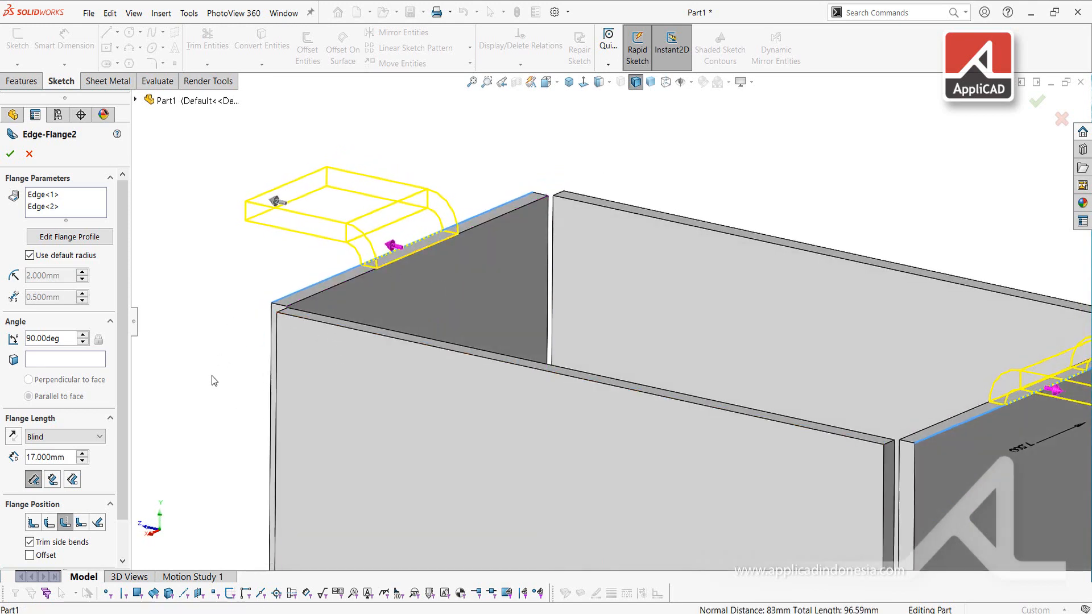
left_click(32, 523)
middle_click_drag(243, 373, 289, 275)
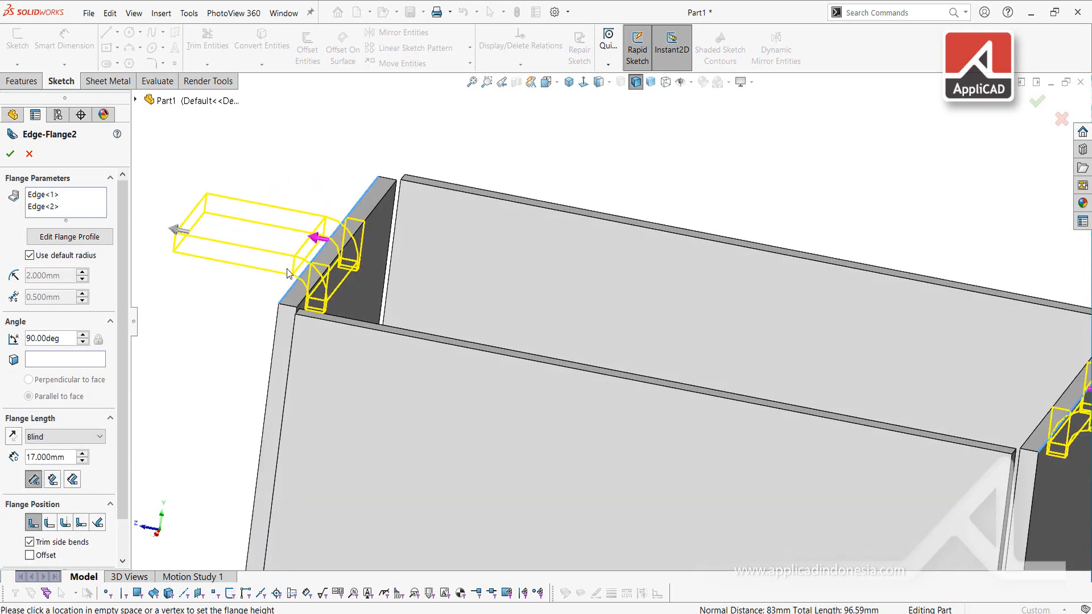
middle_click_drag(349, 259, 417, 262)
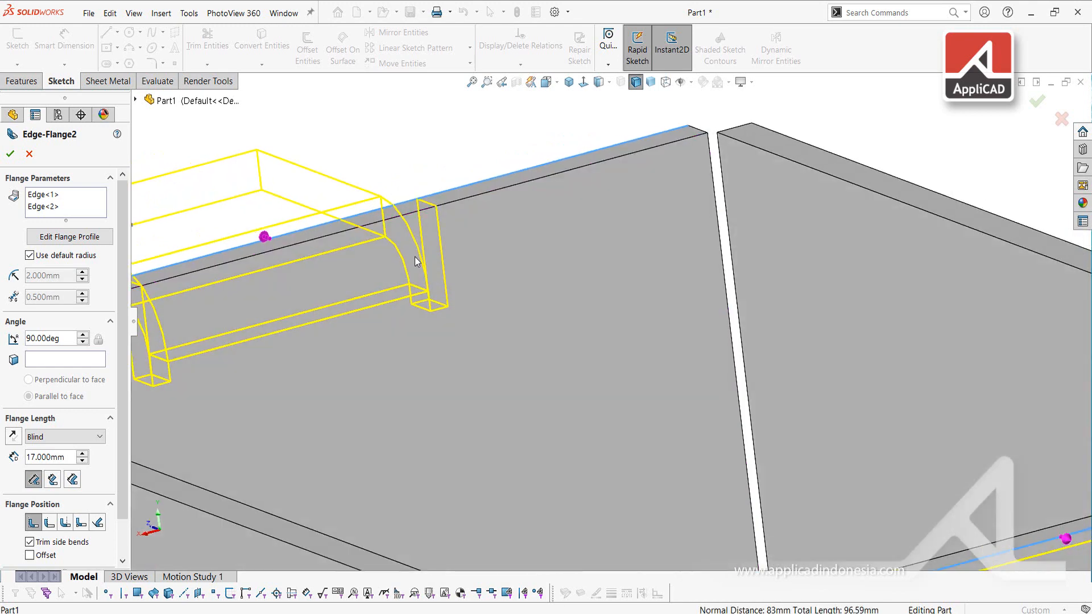
Give the tabs a custom rectangular relief without the relief ratio, with a depth of 2 mm and a width of 2 mm
scroll(121, 479, "down", 1)
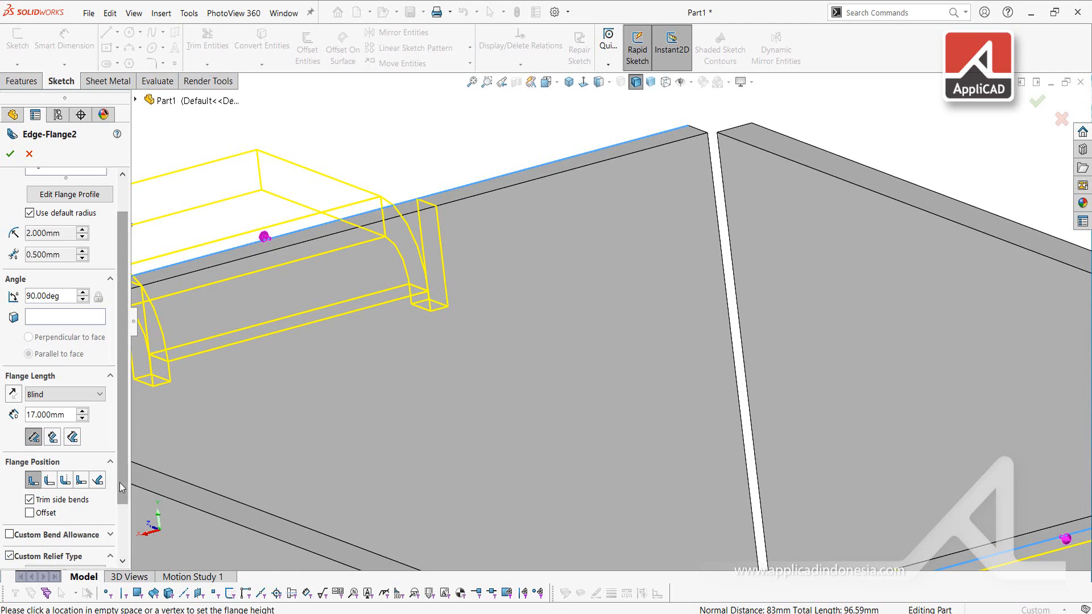
scroll(121, 487, "down", 2)
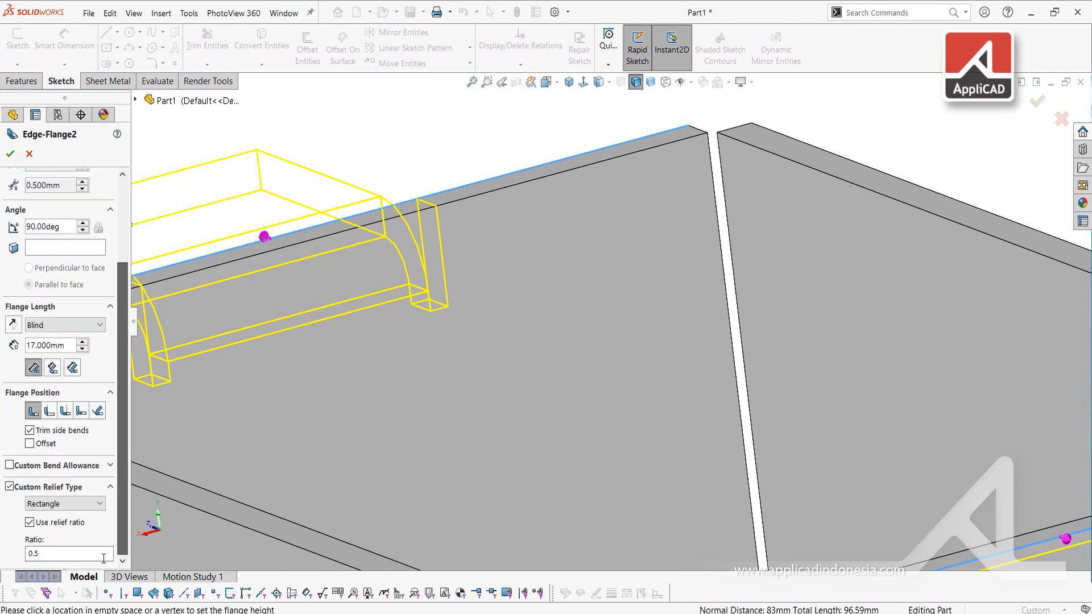
left_click(30, 522)
scroll(117, 468, "down", 1)
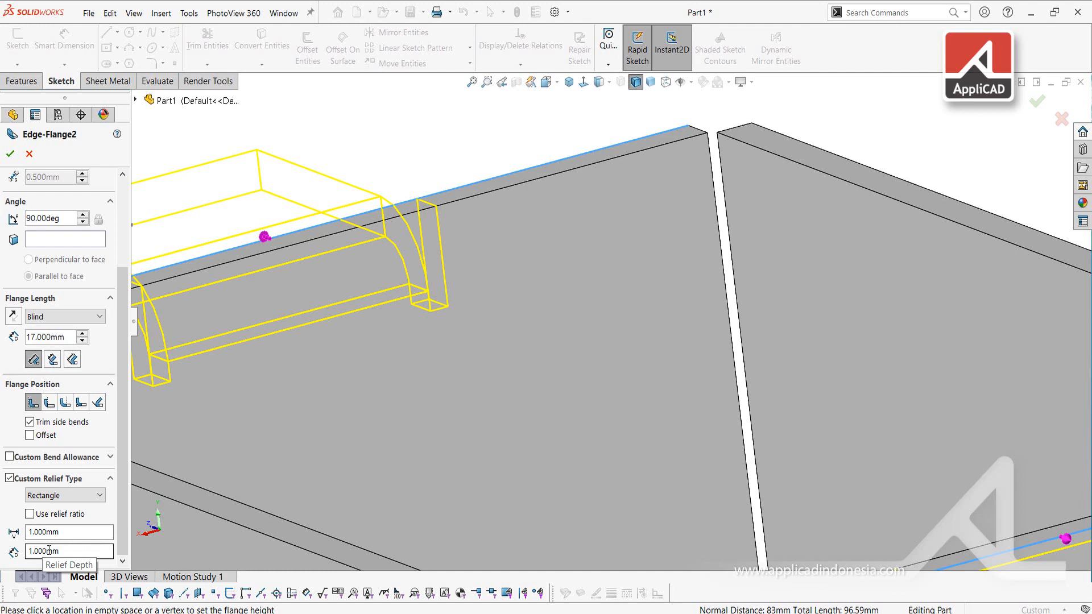
left_click_drag(65, 551, 29, 553)
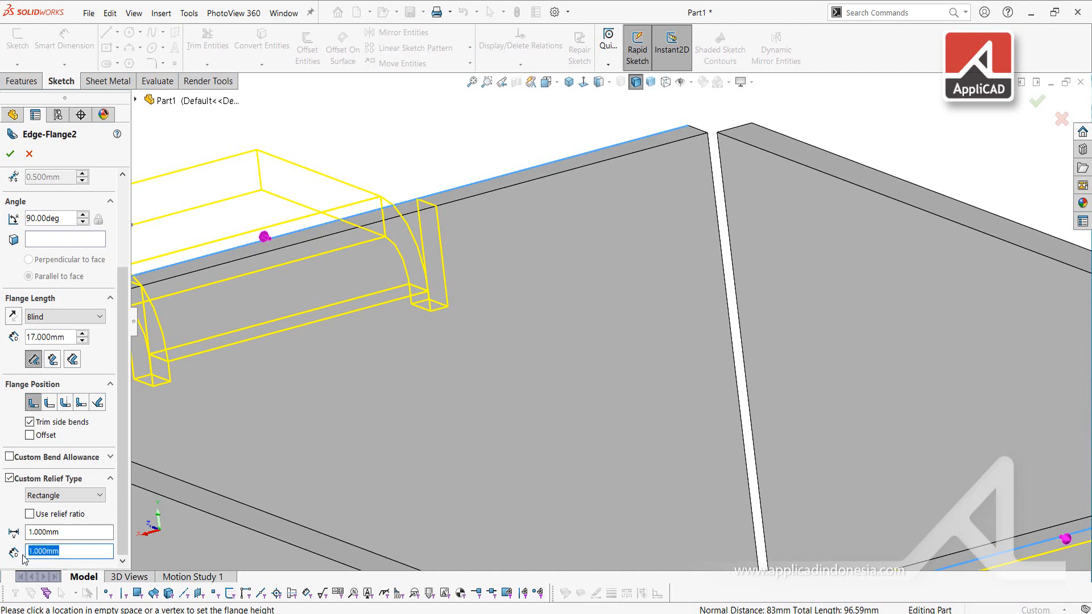
key("Return")
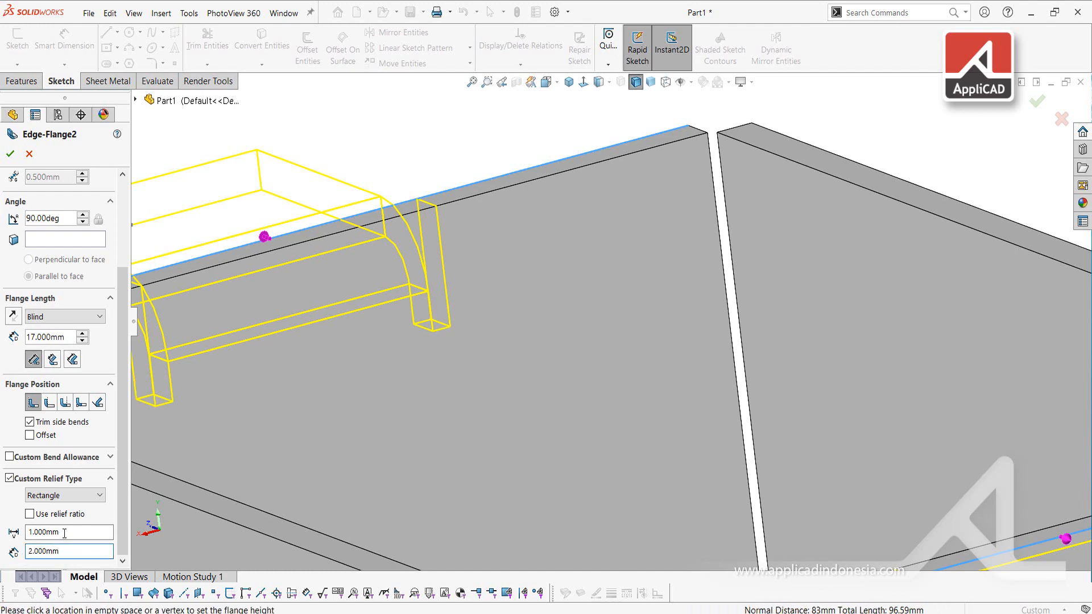
left_click_drag(64, 533, 28, 533)
type("2")
key("Return")
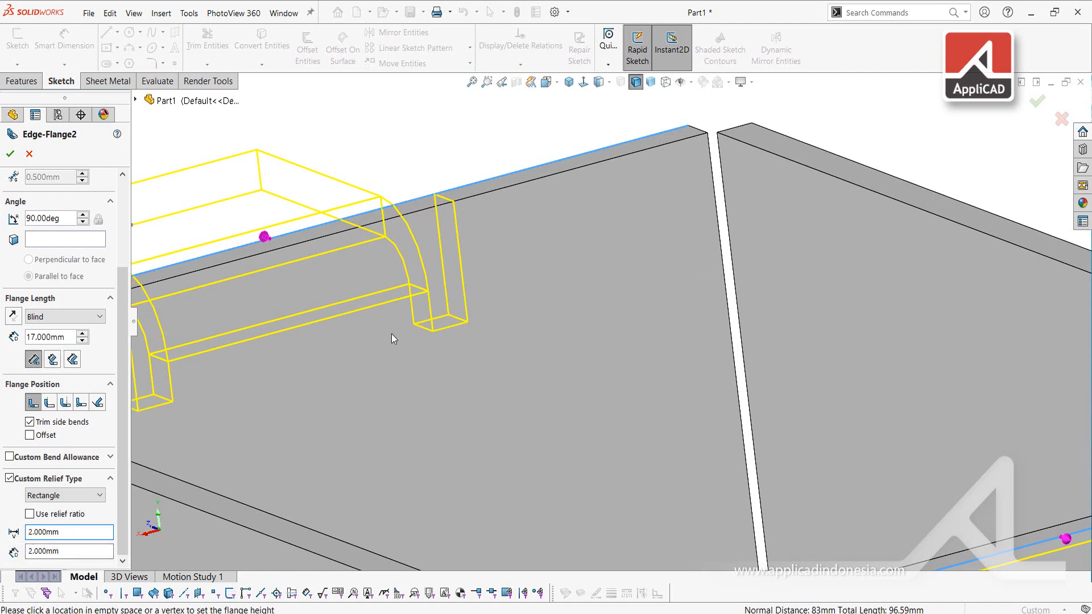
Accept the edge flange to create both tabs, and inspect the bends and reliefs on the short walls
middle_click_drag(368, 351, 546, 344)
scroll(602, 344, "up", 4)
middle_click_drag(669, 348, 643, 391)
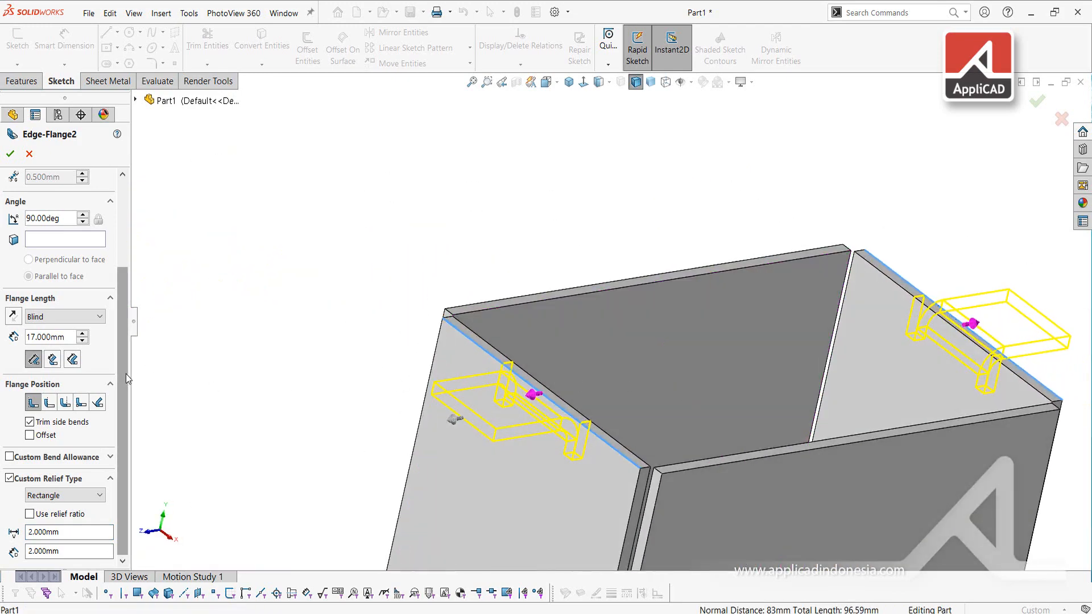
scroll(125, 379, "up", 3)
left_click(11, 155)
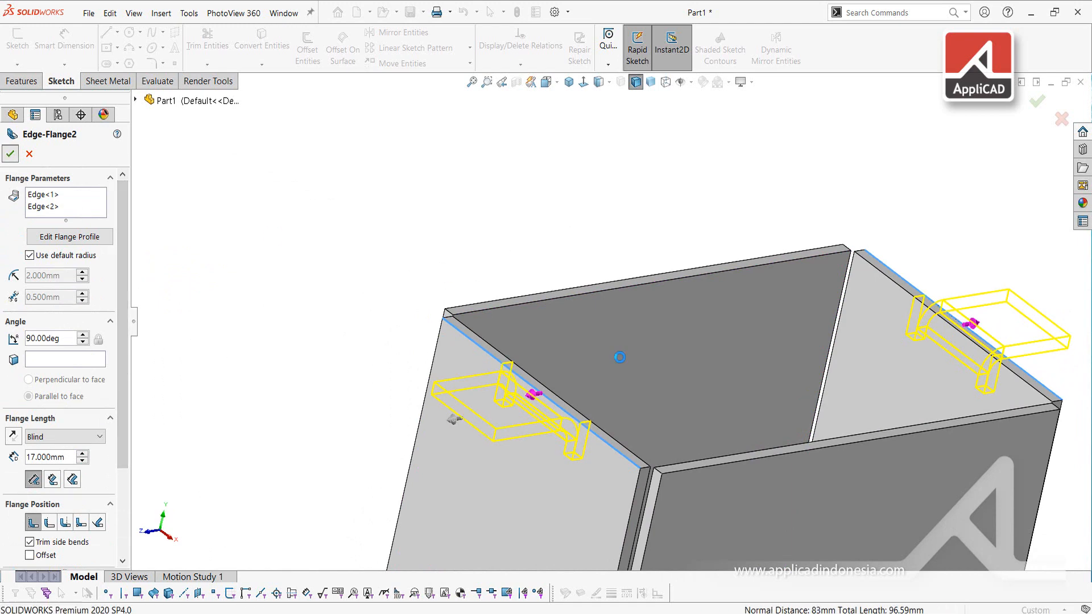
middle_click_drag(704, 378, 512, 392)
middle_click_drag(689, 409, 654, 412)
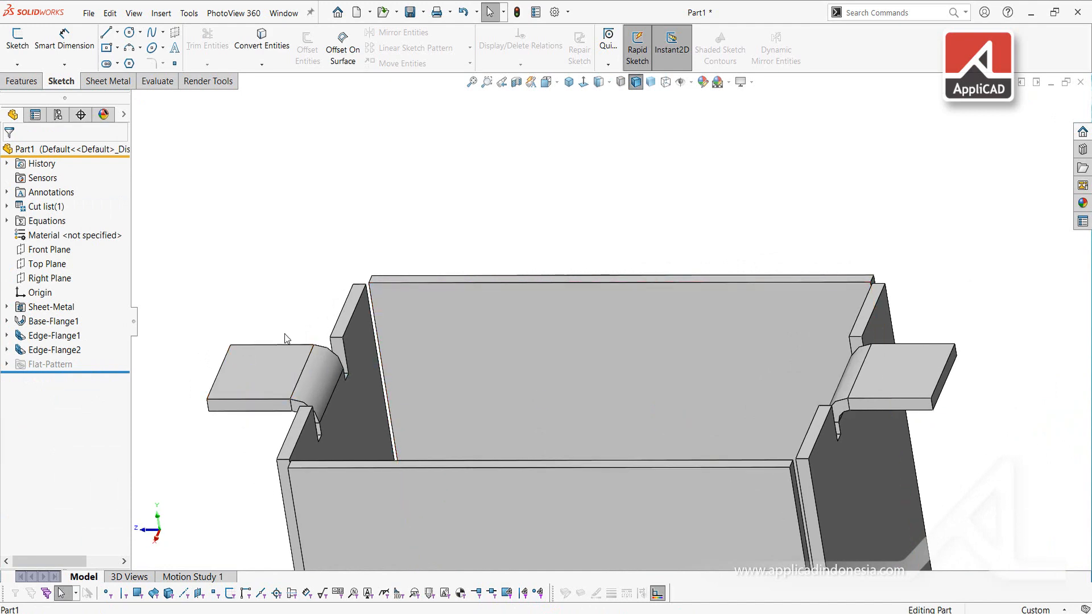
scroll(274, 368, "down", 5)
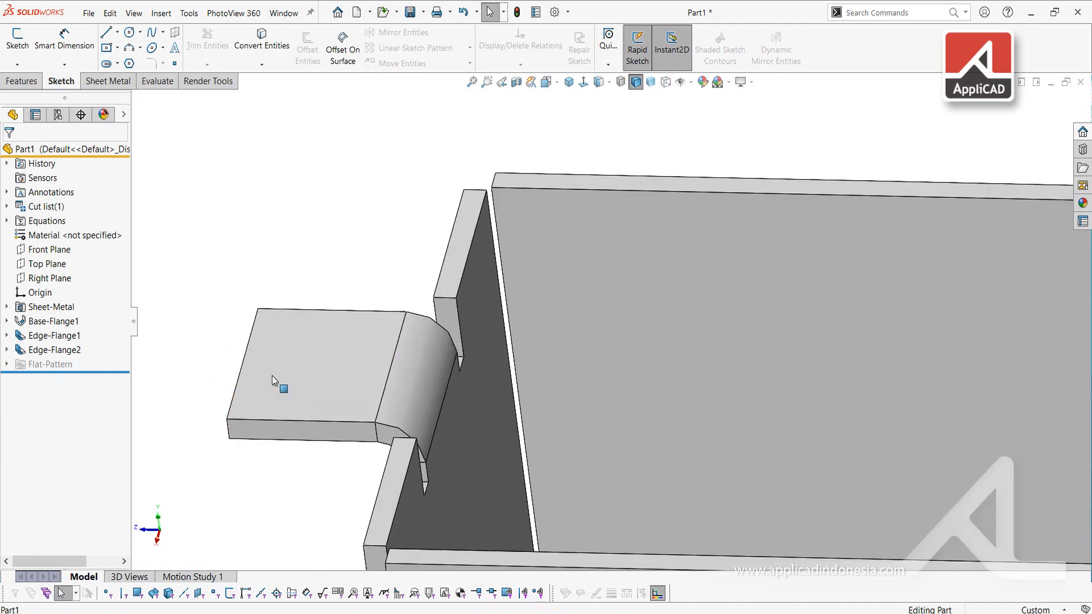
Set up a sheet metal Break Corner feature with the fillet break type and a radius of 7.5 mm
left_click(303, 354)
left_click(369, 209)
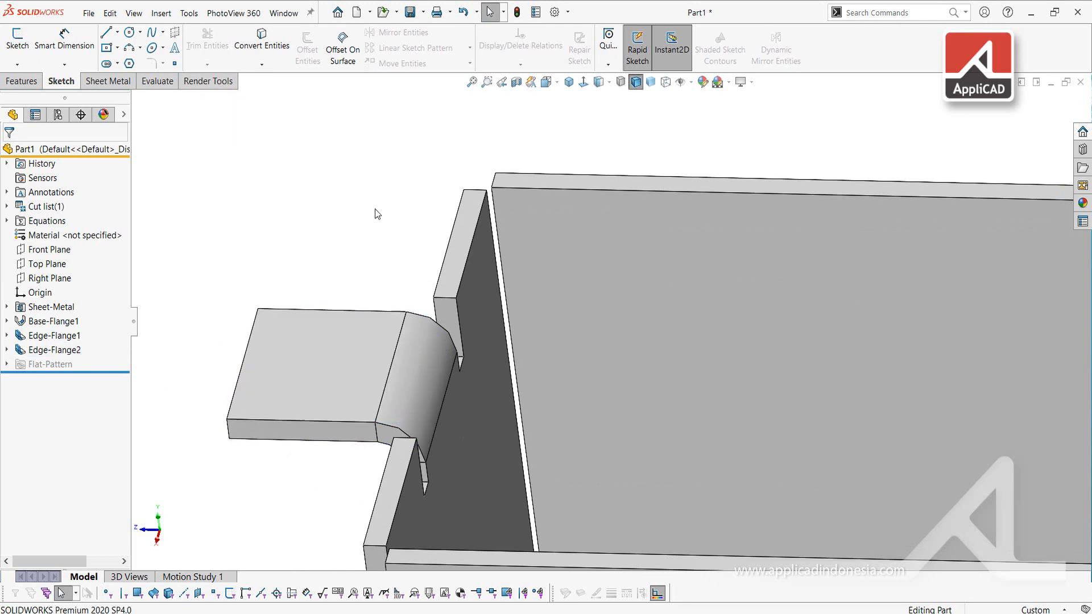
left_click(130, 84)
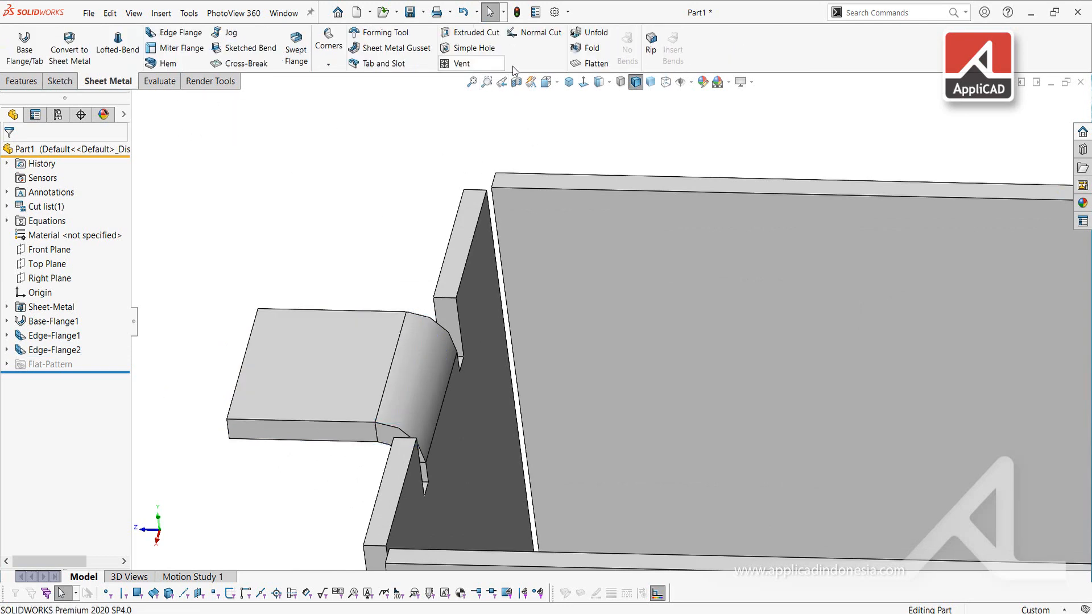
left_click(326, 65)
left_click(333, 111)
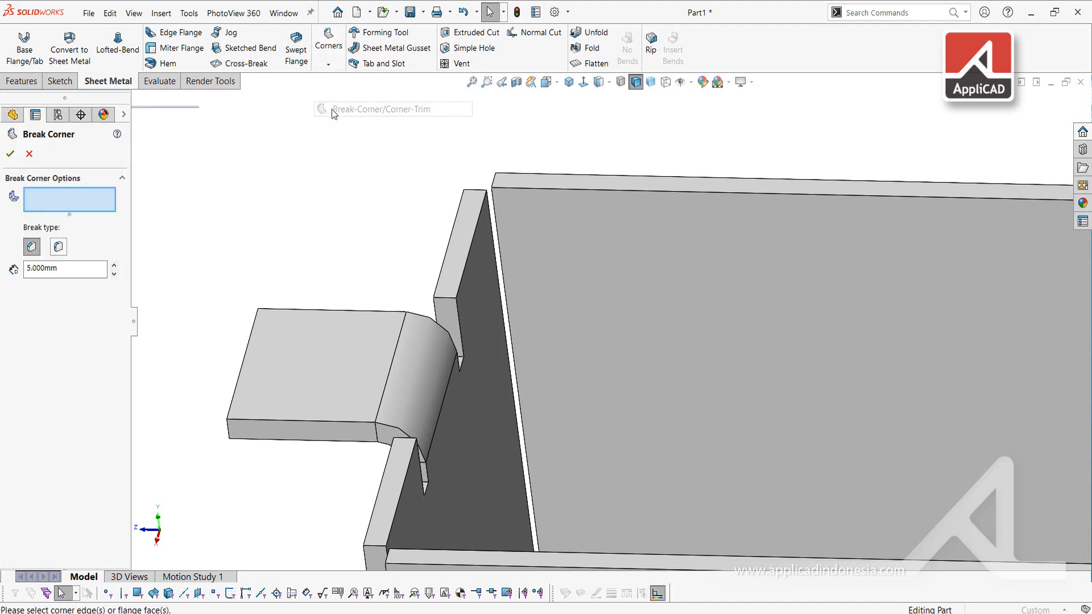
left_click(58, 248)
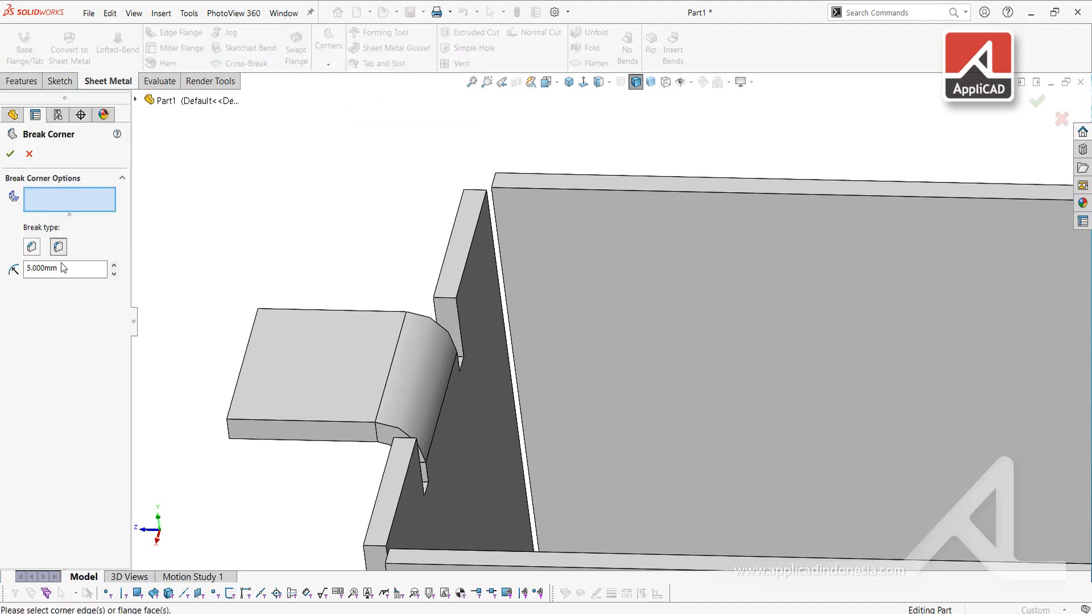
left_click(62, 268)
type("7.5")
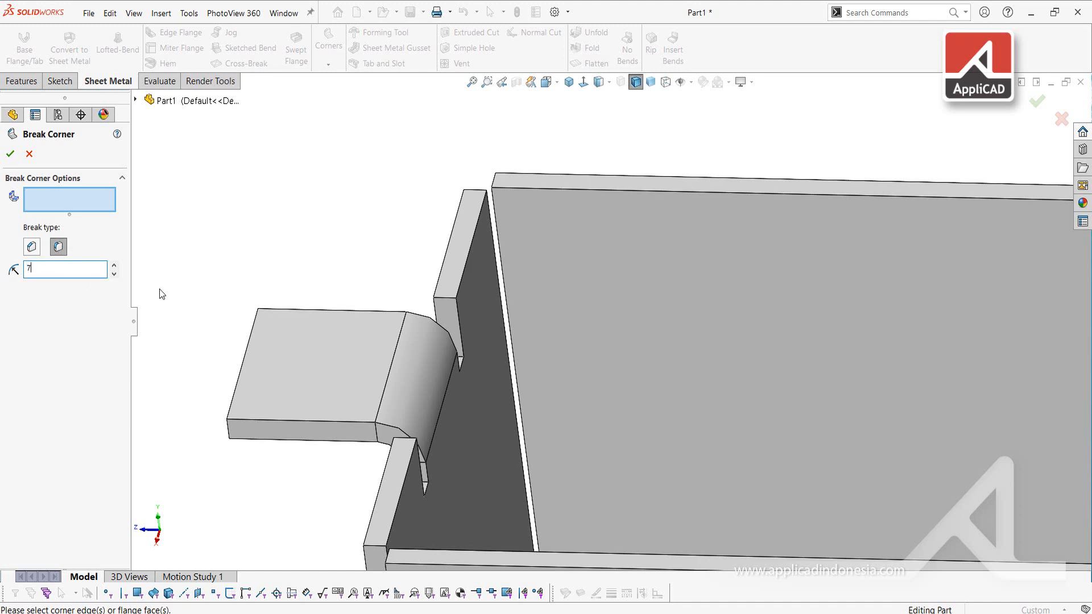
key("Return")
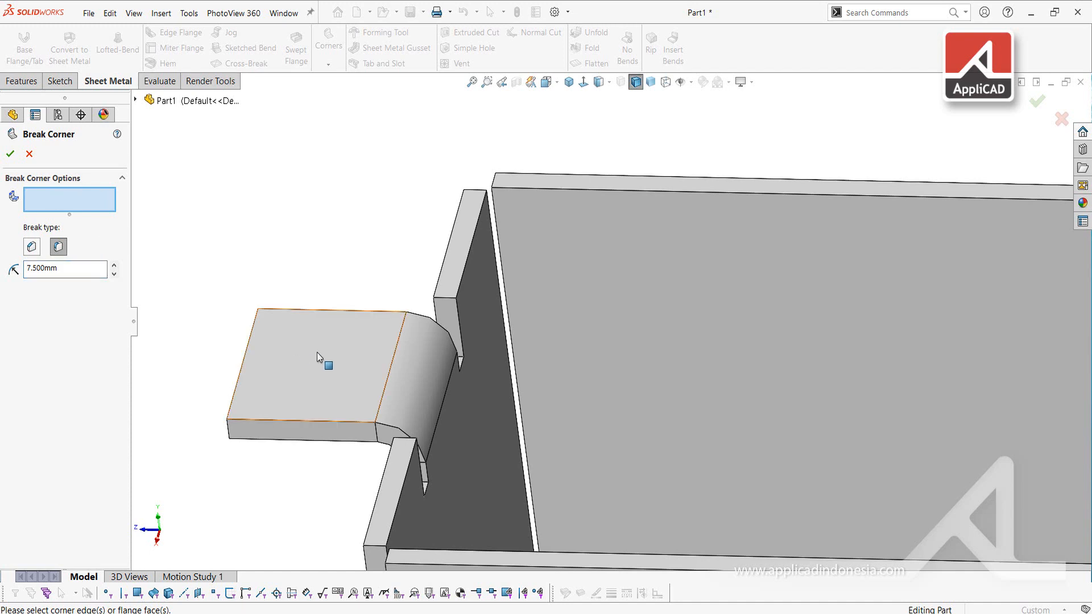
Pick the flat top faces of both tabs for the corner break and accept it to round their outer ends
scroll(316, 352, "up", 3)
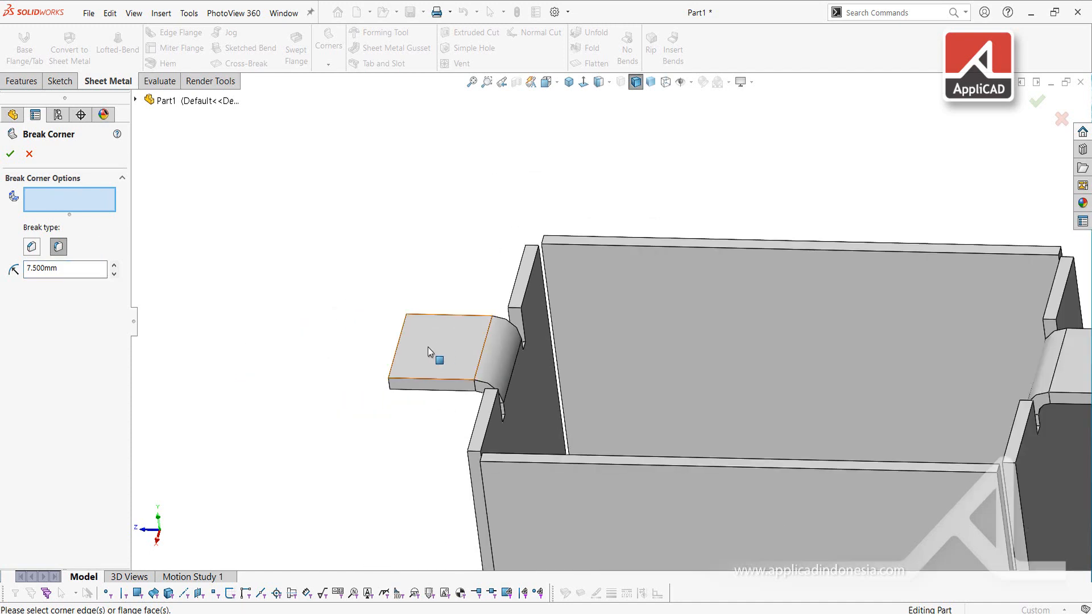
left_click(440, 337)
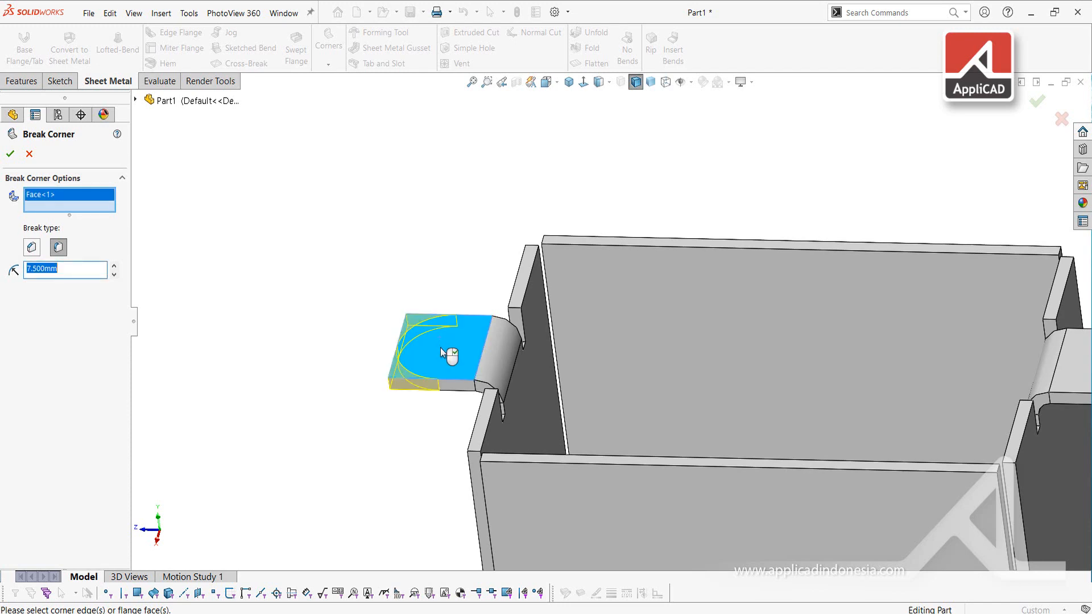
scroll(591, 359, "up", 3)
left_click(913, 347)
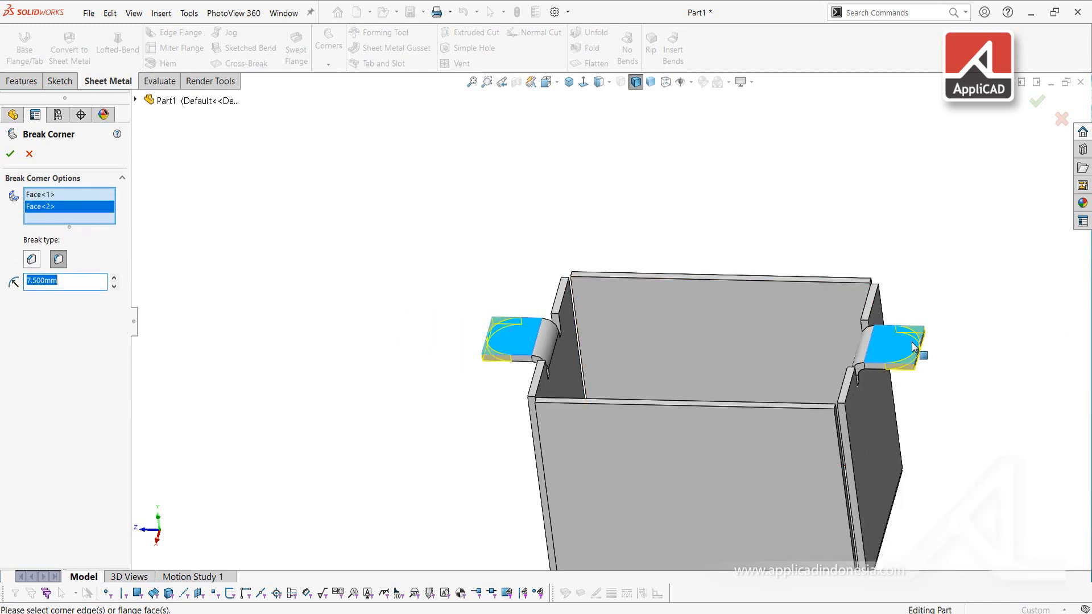
scroll(493, 348, "down", 5)
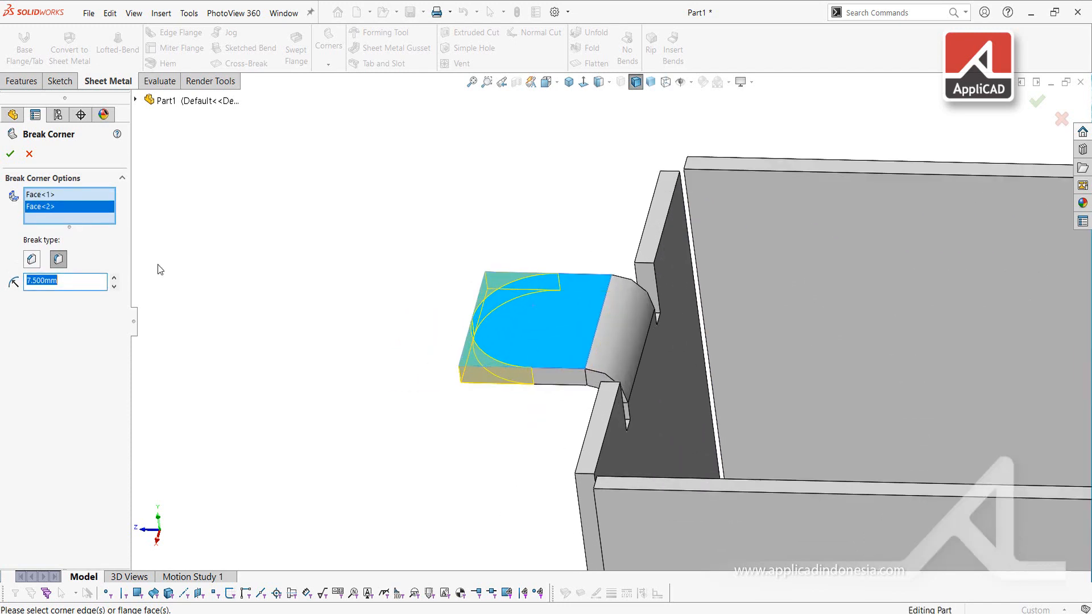
left_click(10, 153)
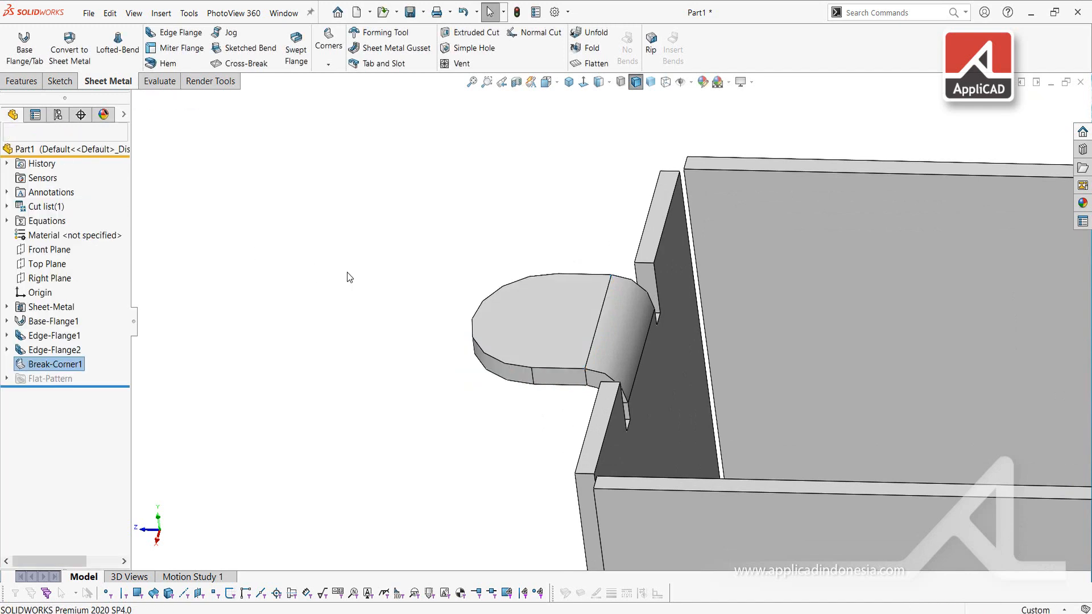
Sketch a circle about 6 mm in diameter on a tab's top face, centered on the tab's rounded end
scroll(726, 373, "up", 5)
middle_click_drag(769, 402, 792, 336)
scroll(713, 283, "down", 5)
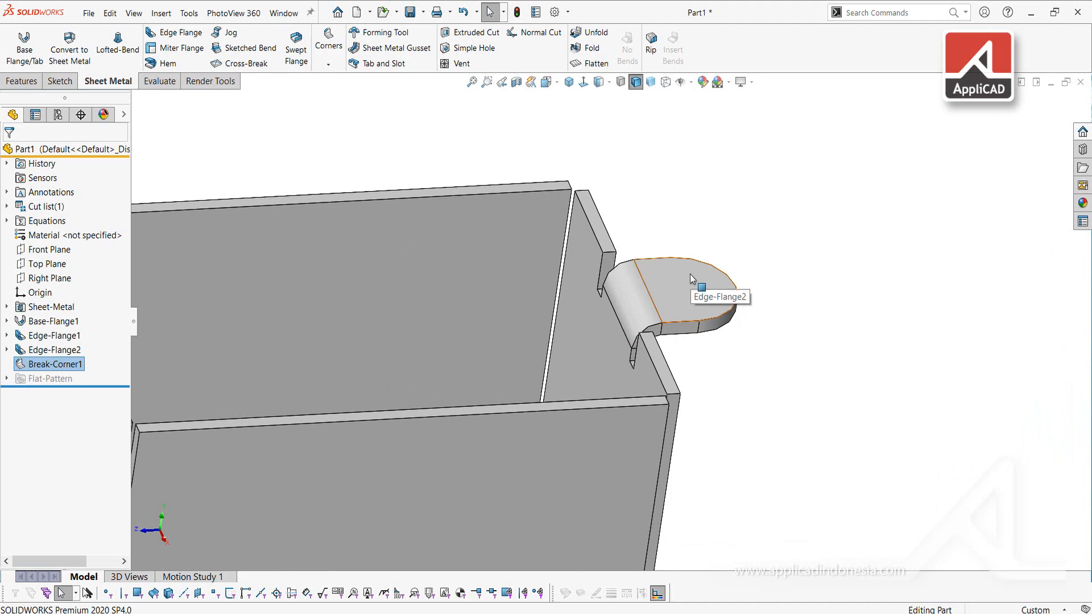
left_click(693, 288)
left_click(740, 244)
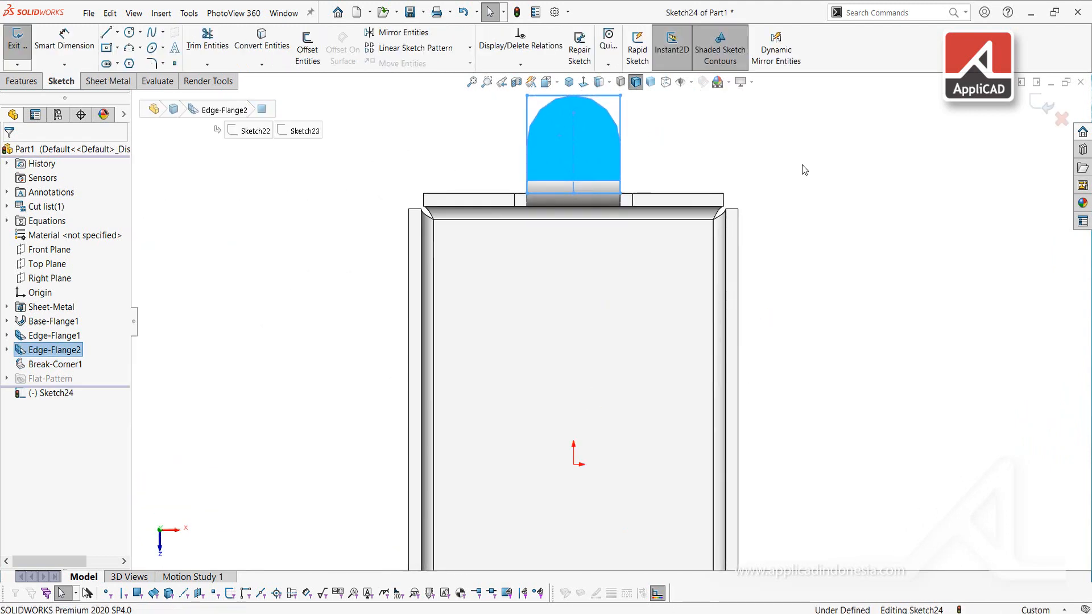
key("c")
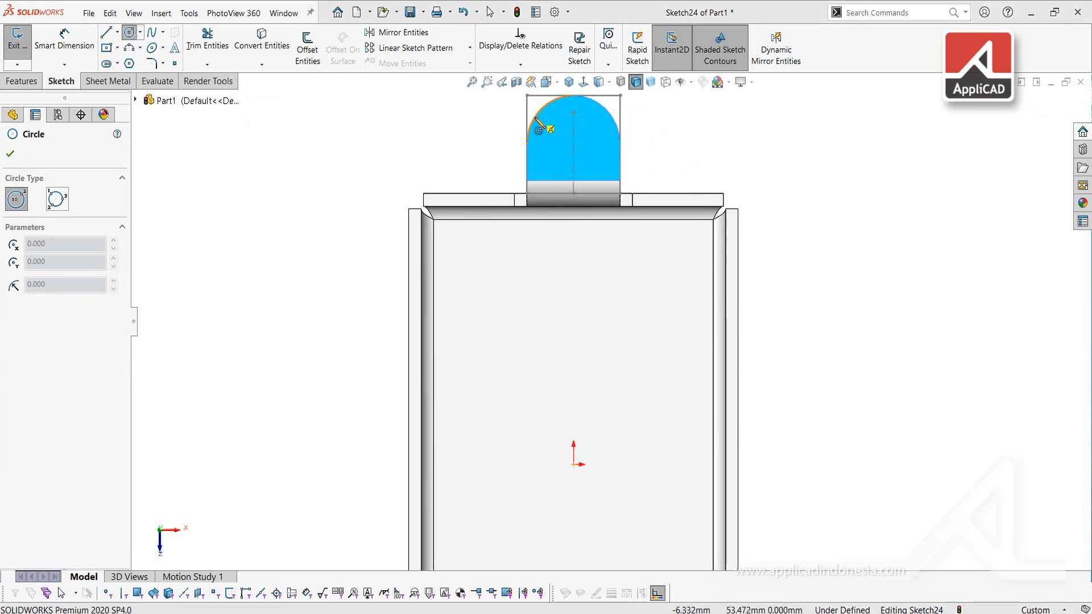
left_click(576, 149)
left_click(595, 150)
Add a second circle about 7.5 mm in diameter at the center of the opposite tab's rounded end
scroll(615, 319, "up", 5)
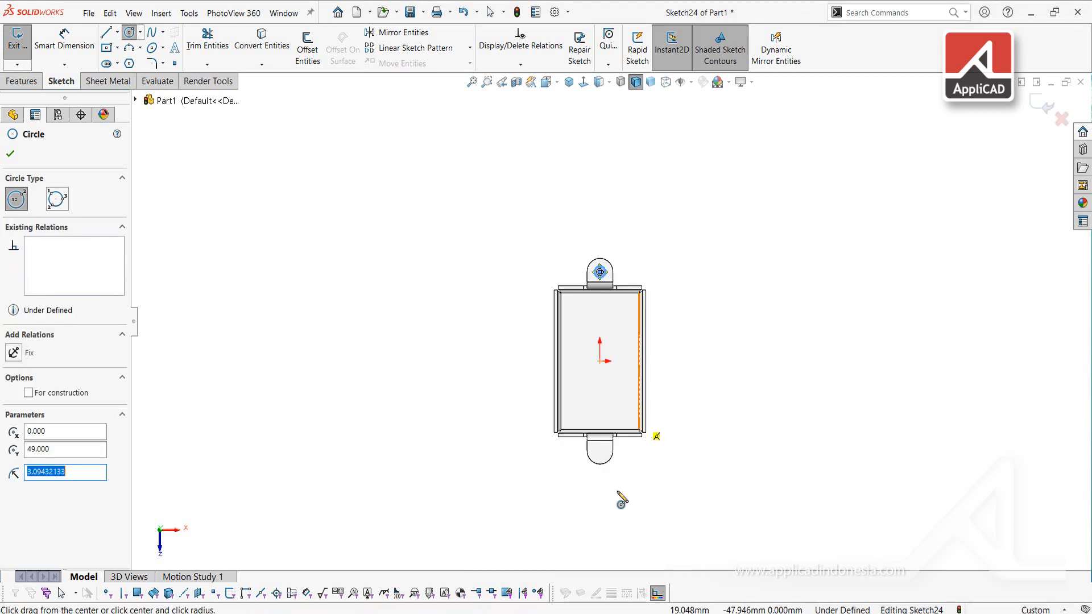
scroll(622, 500, "down", 5)
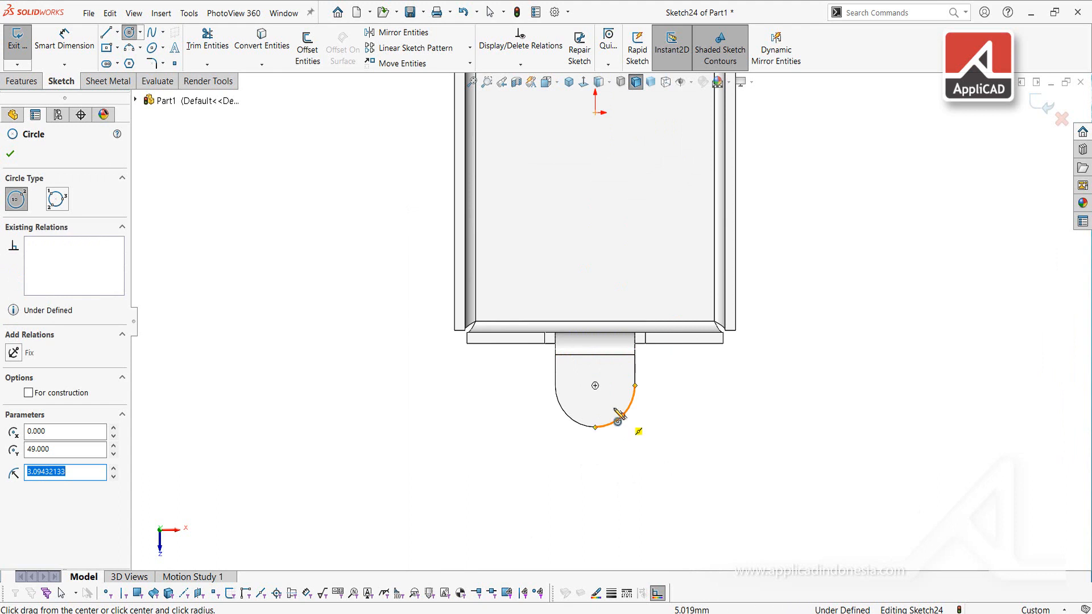
left_click(595, 386)
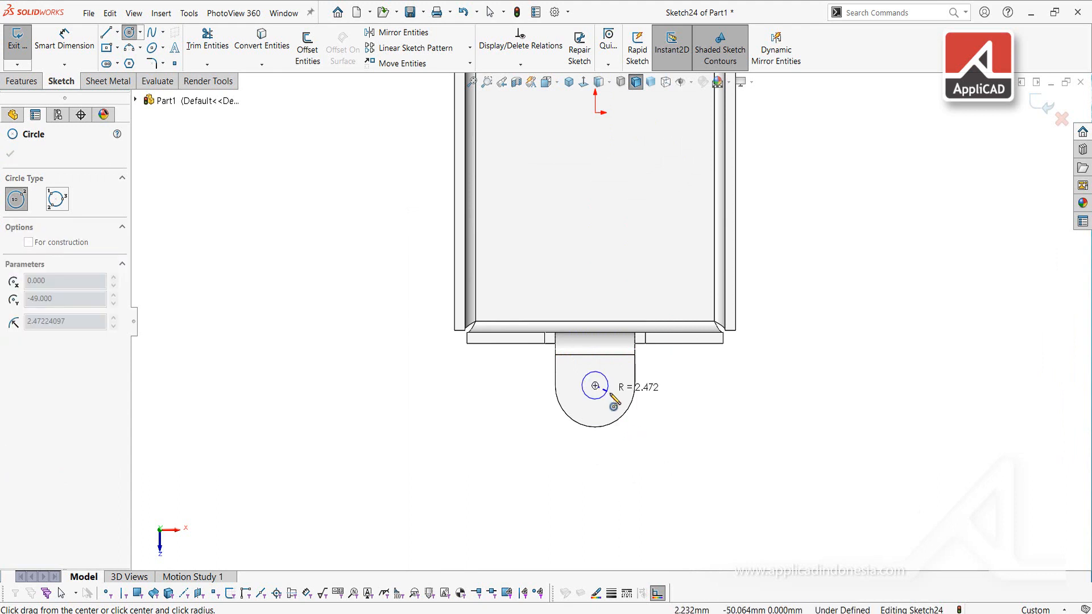
left_click(611, 401)
scroll(620, 387, "up", 3)
key("Escape")
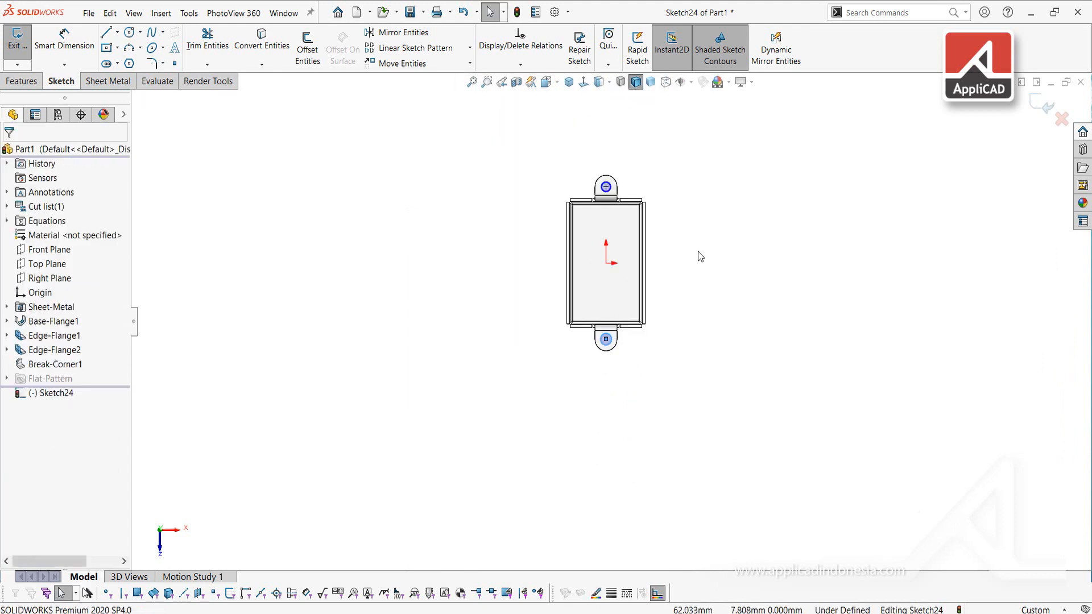
Apply an Equal relation to the circles on the two tabs
scroll(578, 341, "down", 5)
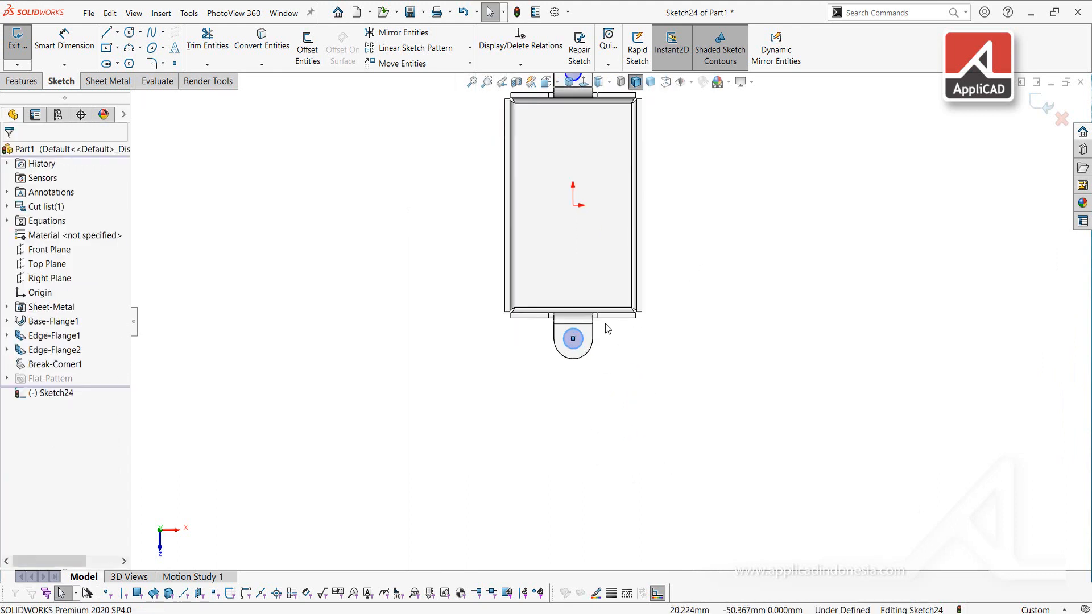
left_click(573, 343)
key("ctrl+8")
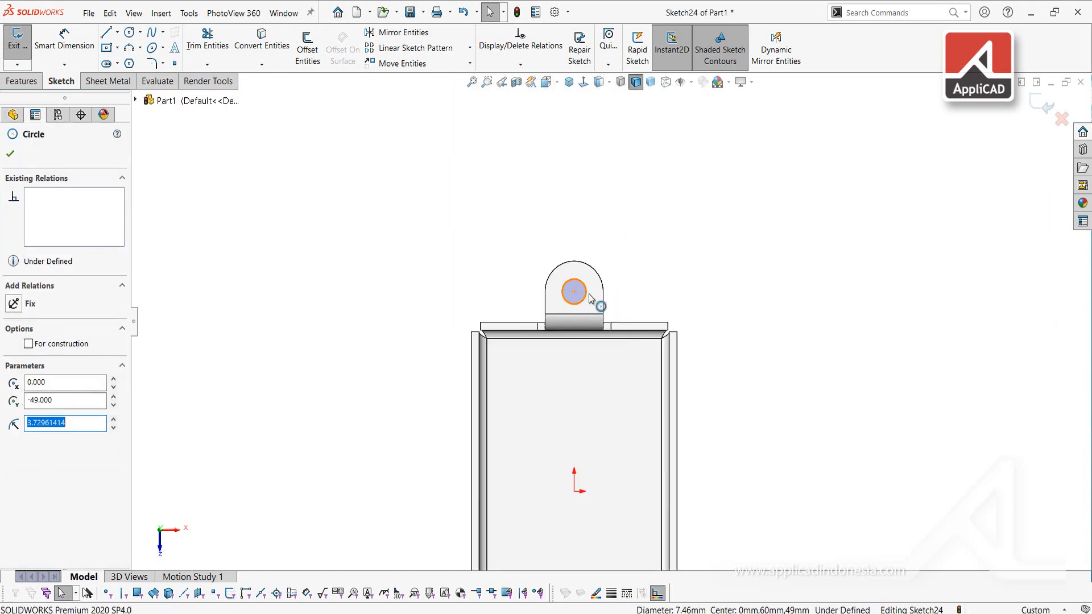
left_click(601, 299, "ctrl")
left_click(674, 240)
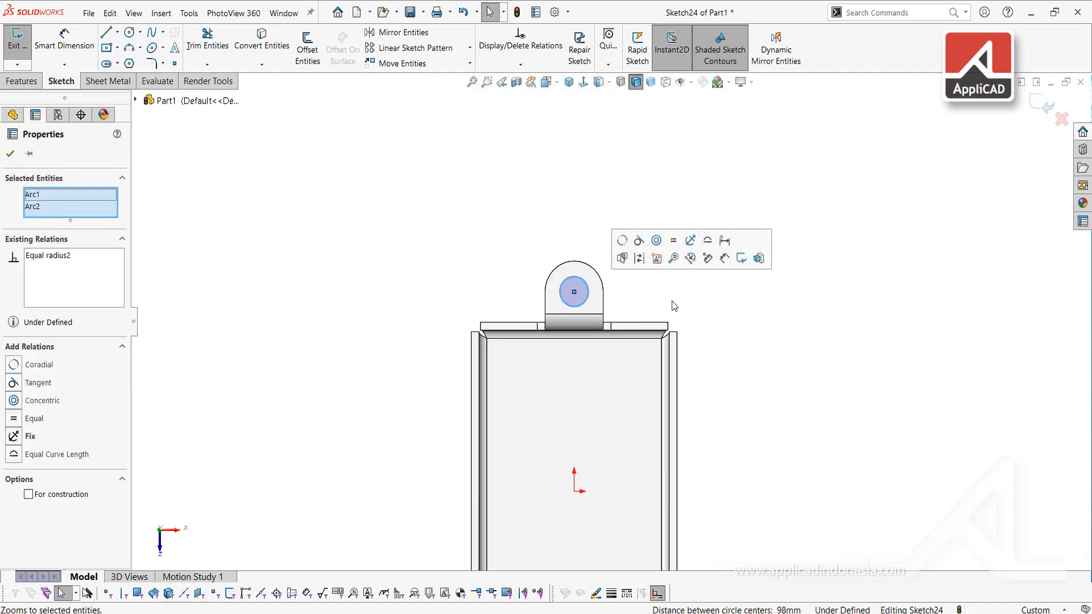
Dimension the tab circle with a diameter of 5 mm
left_click(635, 291)
scroll(635, 291, "down", 2)
right_click_drag(645, 302, 638, 215)
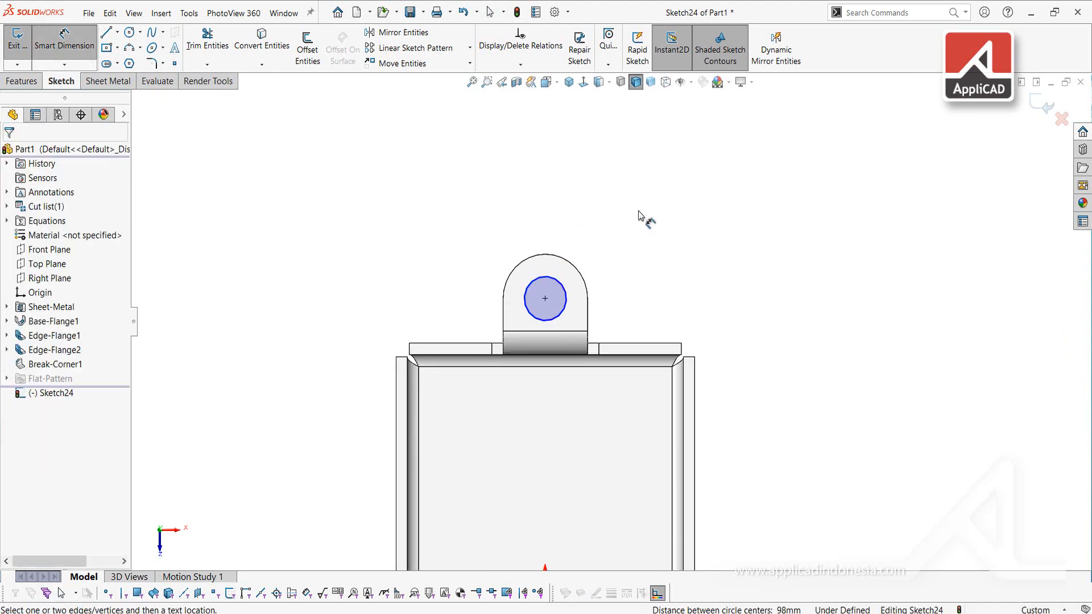
left_click(571, 293)
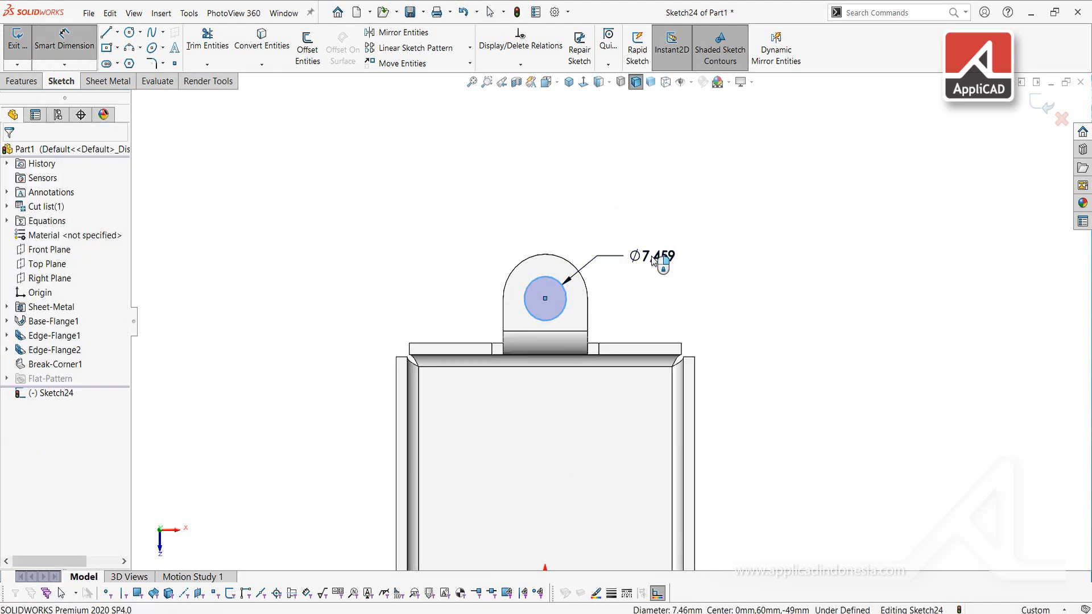
left_click(654, 259)
type("5")
key("Return")
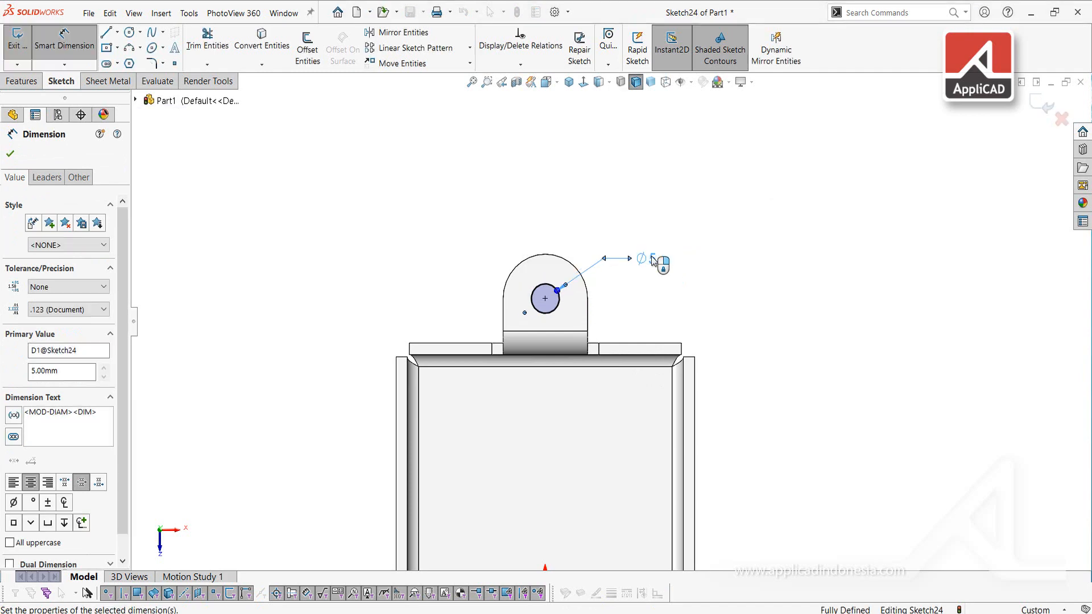
key("Escape")
scroll(660, 329, "up", 5)
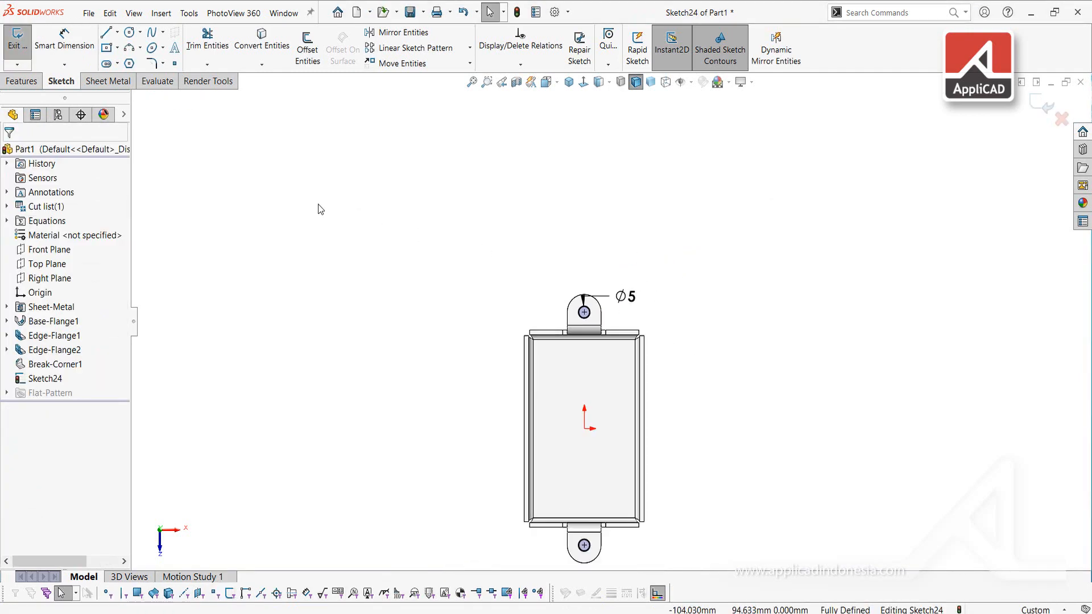
Cut both circles through the tabs with a normal Extruded Cut linked to the sheet thickness, and inspect the holes
left_click(125, 84)
left_click(454, 33)
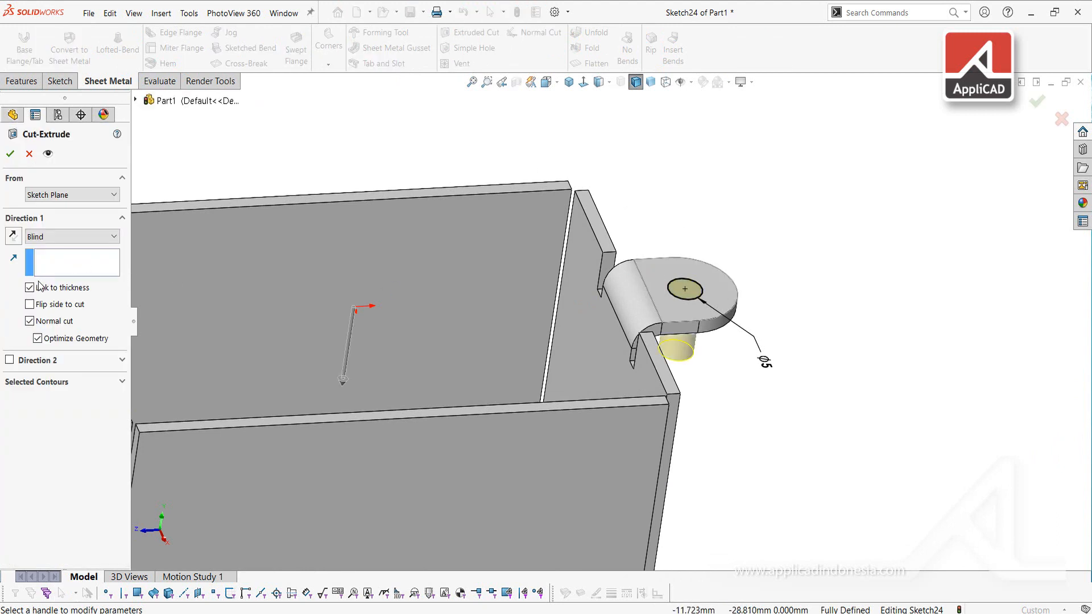
left_click(30, 288)
left_click(30, 310)
middle_click_drag(679, 316, 654, 267)
left_click(10, 153)
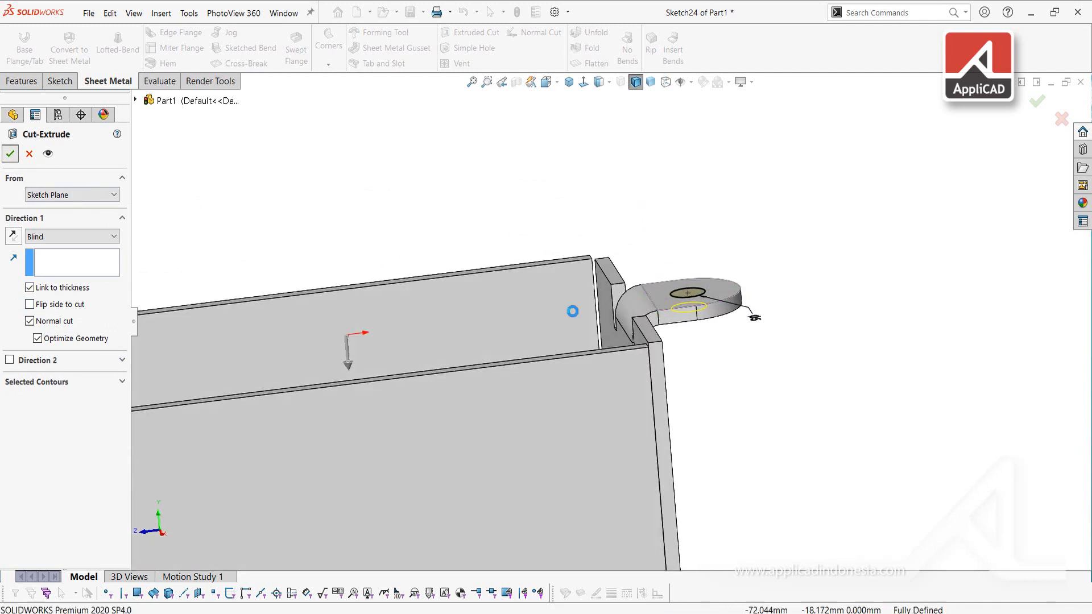
scroll(527, 227, "down", 3)
middle_click_drag(527, 227, 580, 256)
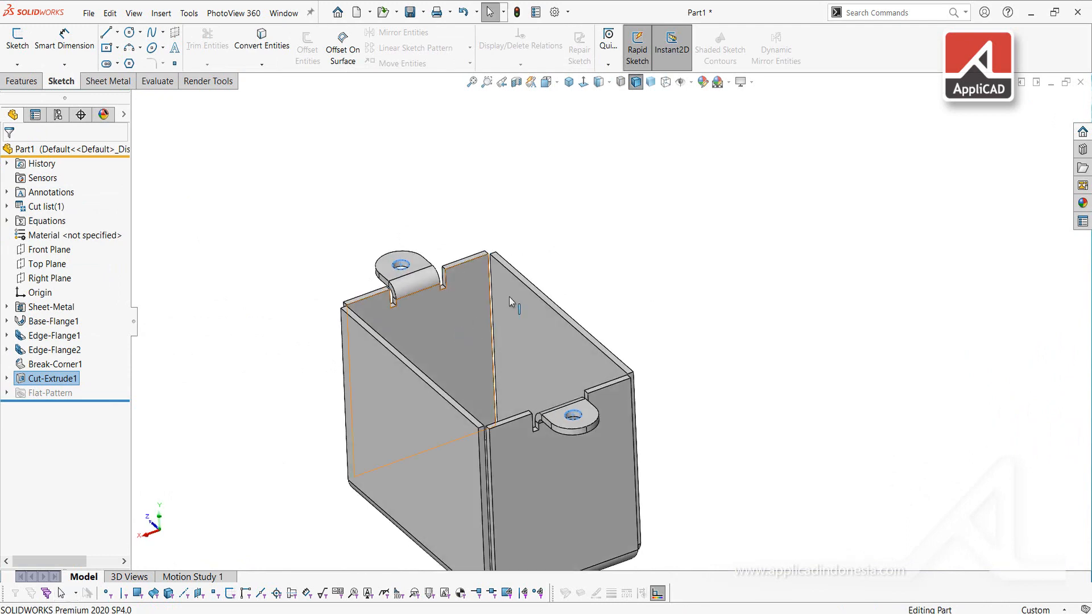
key("ctrl+7")
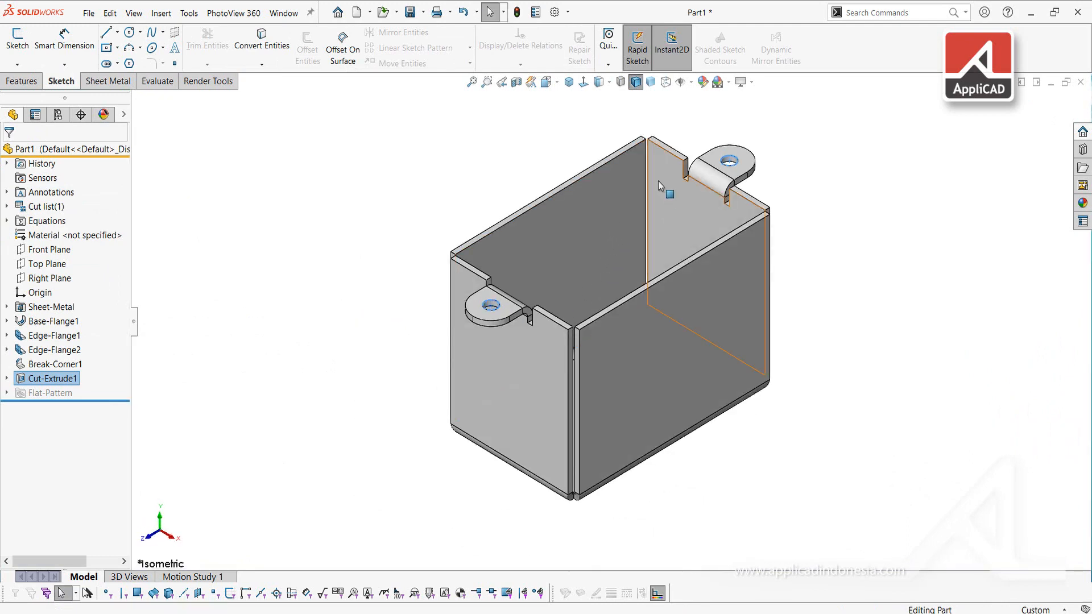
Start an Edge Flange on one long wall's vertical edge at the inside corner beside a tab wall
middle_click_drag(551, 307, 415, 389)
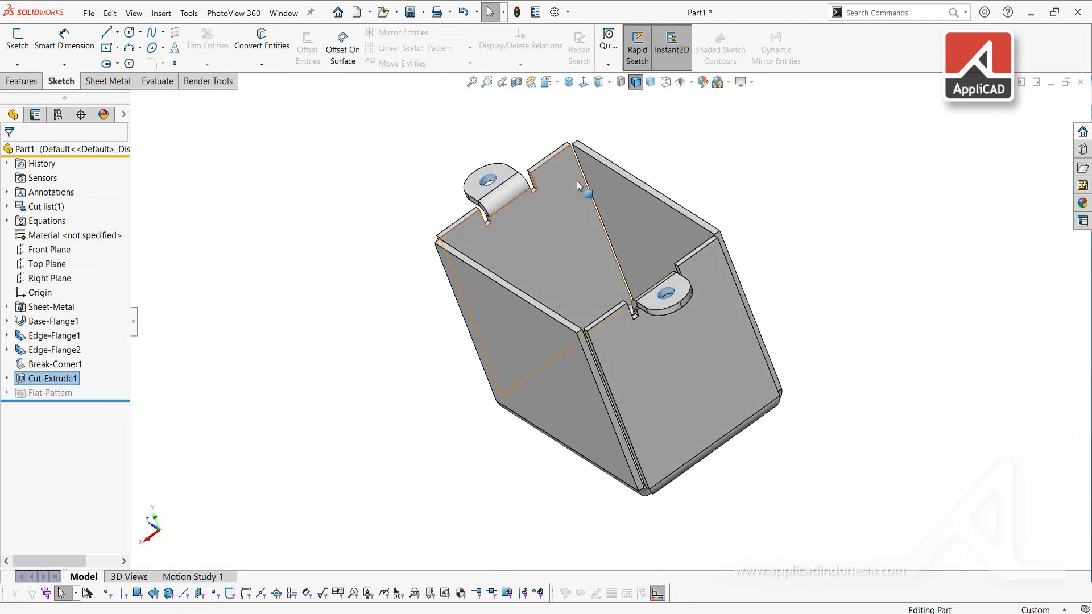
mouse_move(569, 229)
middle_mouse_down()
mouse_move(555, 205)
mouse_move(524, 239)
mouse_move(551, 237)
middle_mouse_up()
left_click(22, 82)
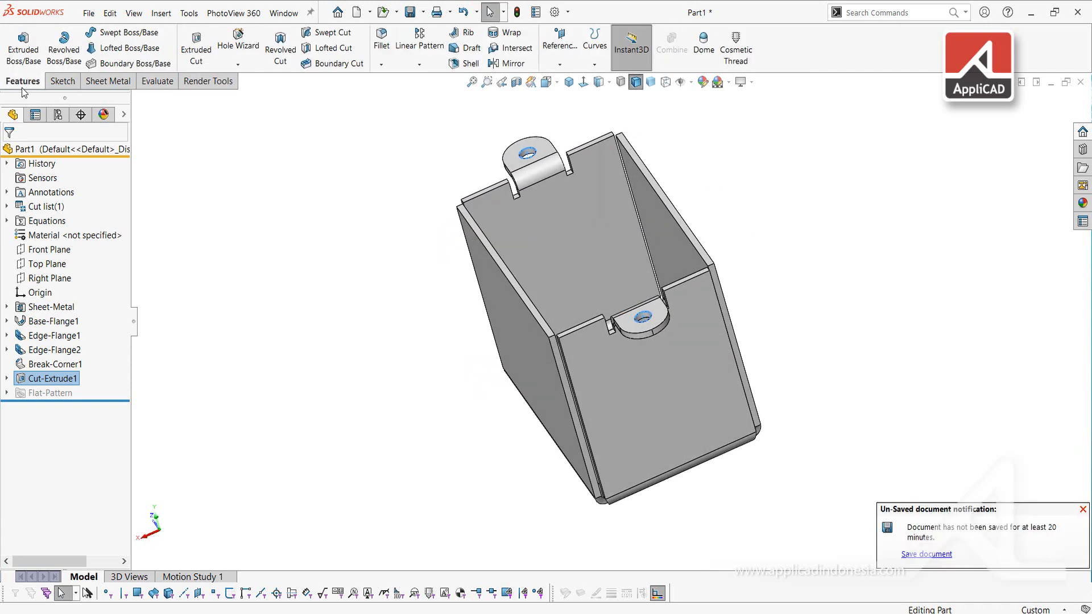
left_click(91, 82)
left_click(170, 33)
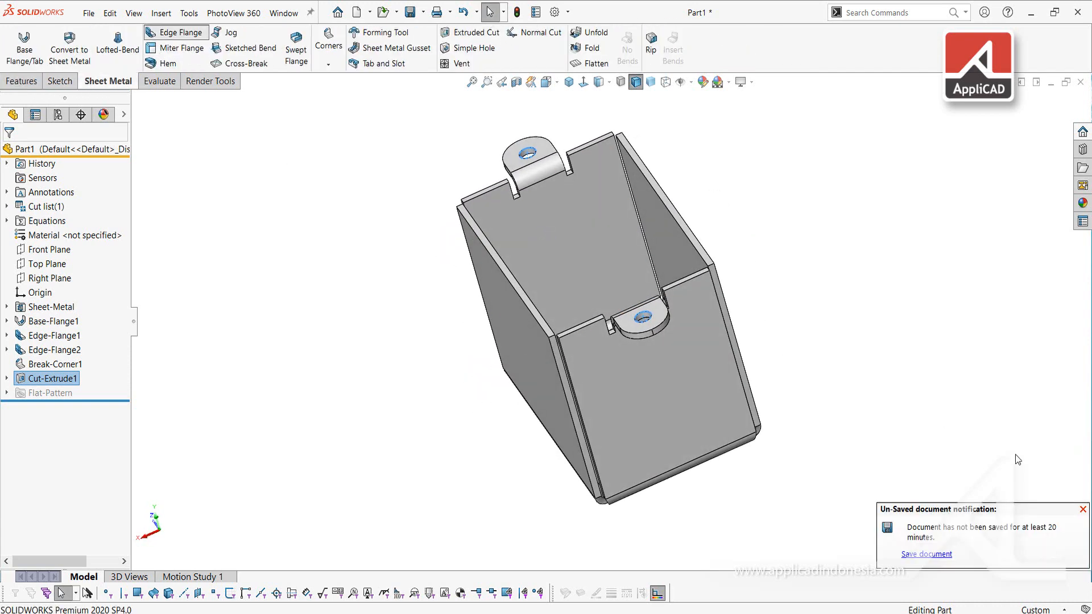
left_click(1083, 510)
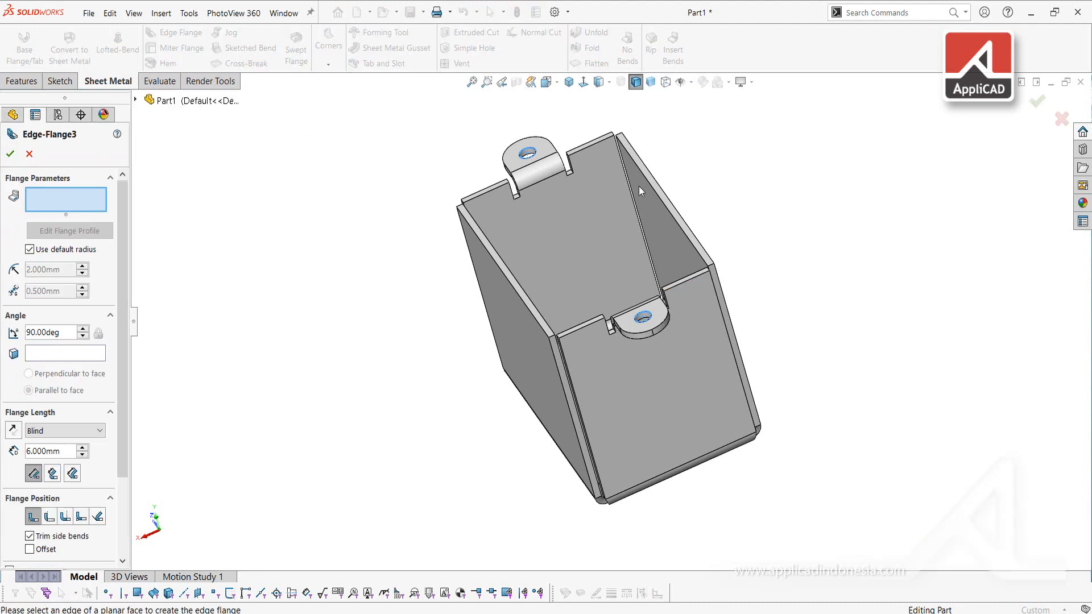
left_click(624, 164)
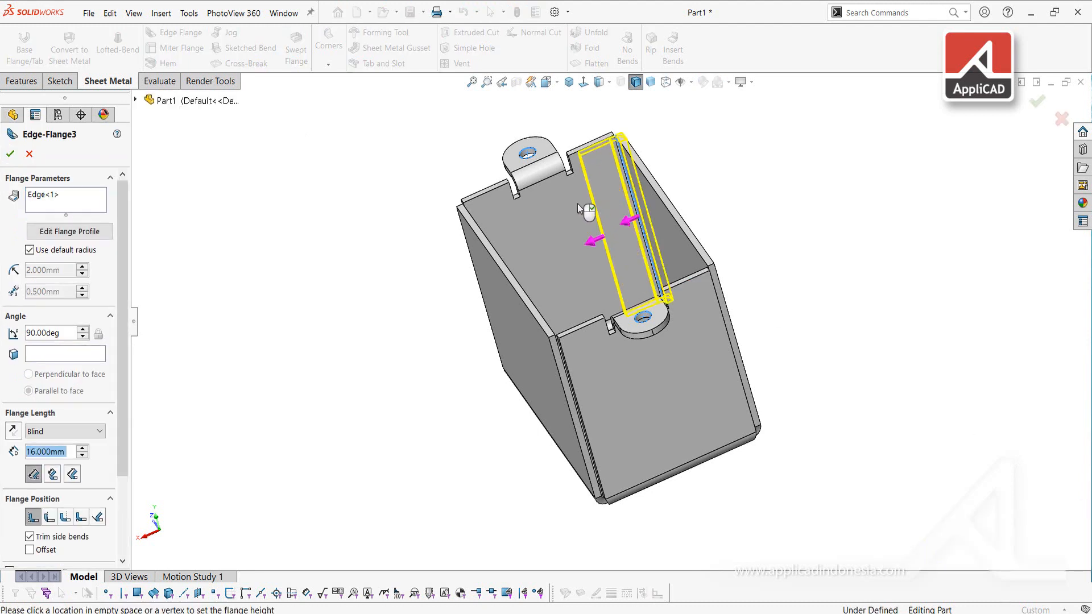
Set the flange length to about 14 mm, add the opposite long wall's matching vertical edge, and inspect the Material Inside preview
middle_click_drag(565, 243, 535, 217)
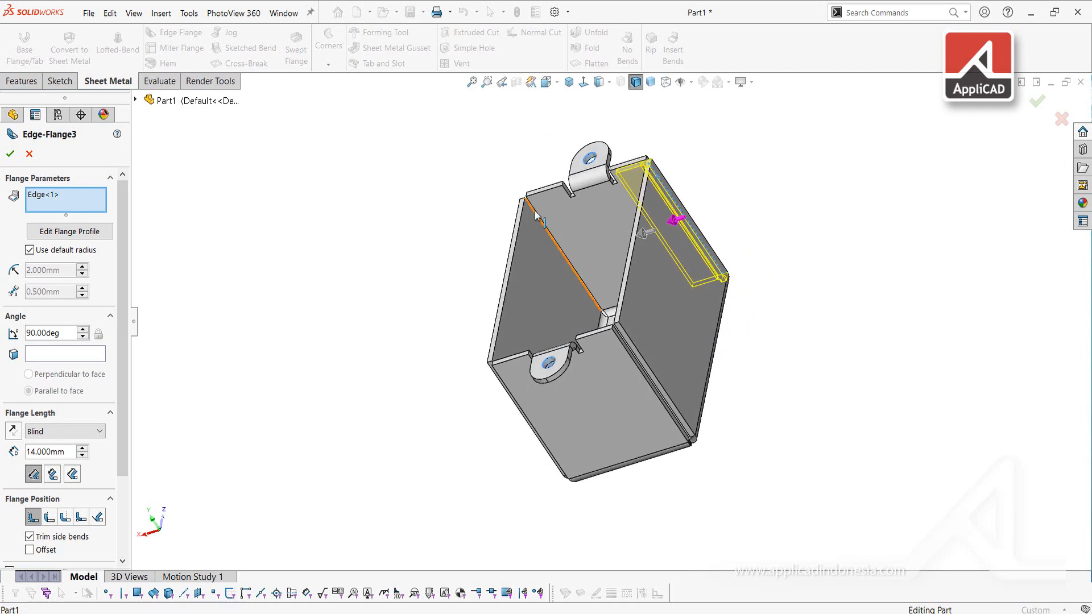
left_click(534, 215)
scroll(567, 241, "down", 5)
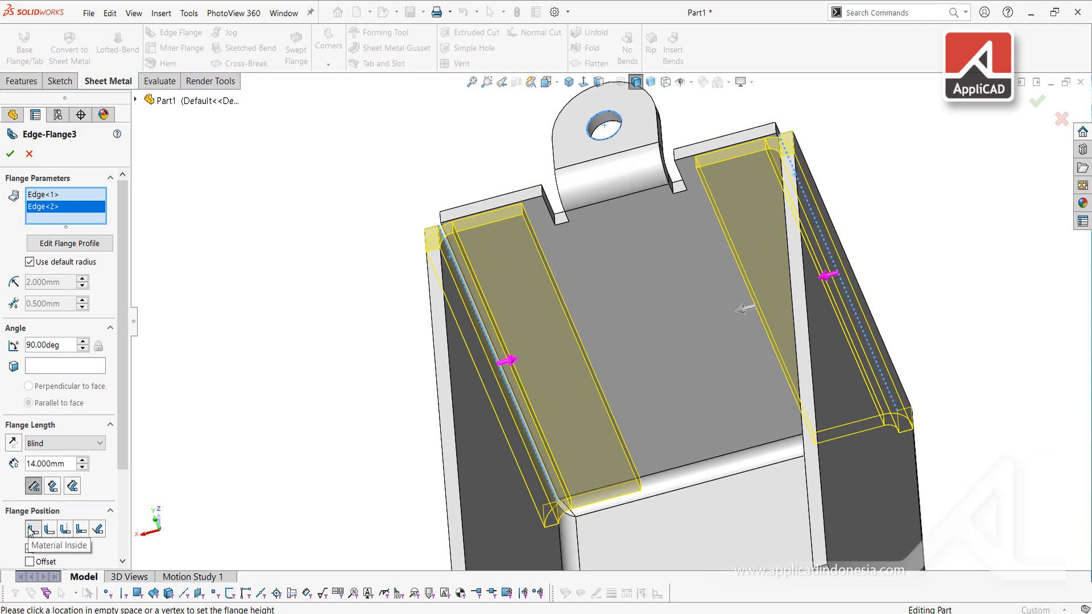
scroll(428, 227, "down", 2)
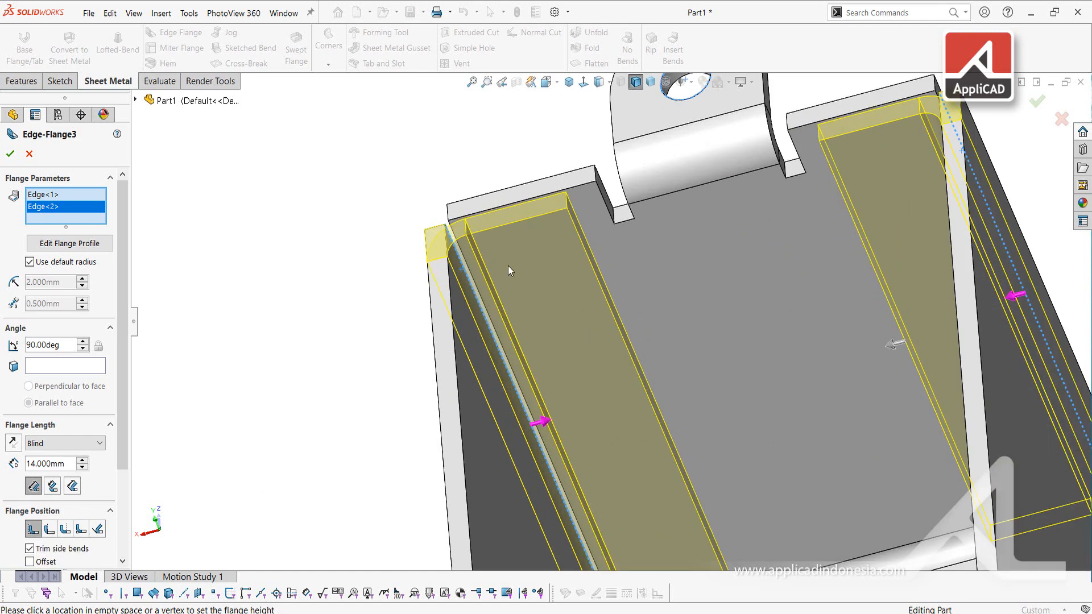
left_click_drag(124, 417, 122, 465)
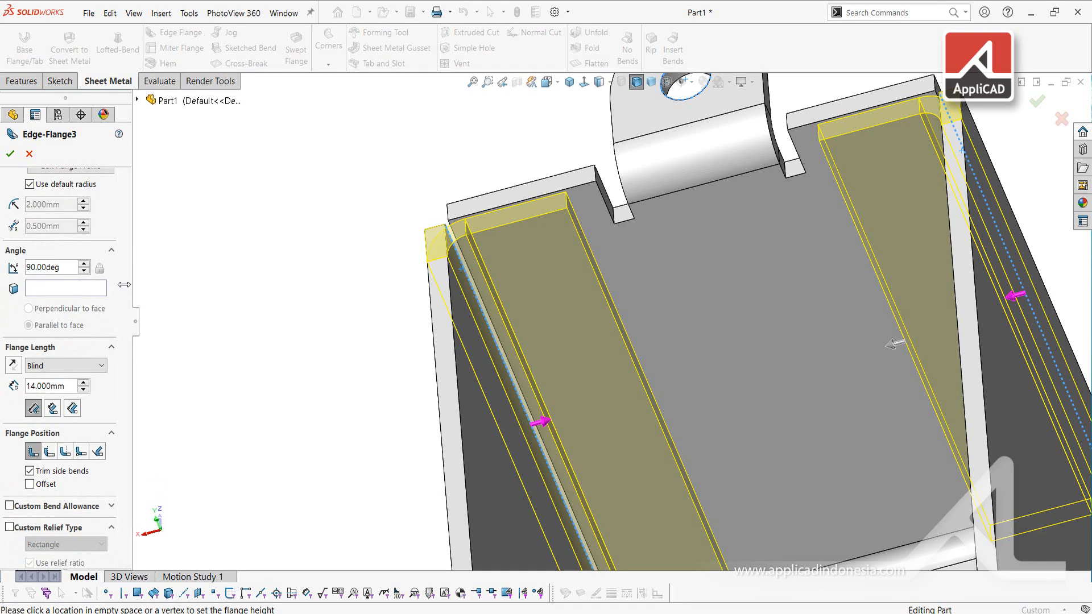
left_click_drag(125, 283, 117, 197)
Open the first edge's flange profile and pull in both ends so it is about 26 mm long
left_click(52, 196)
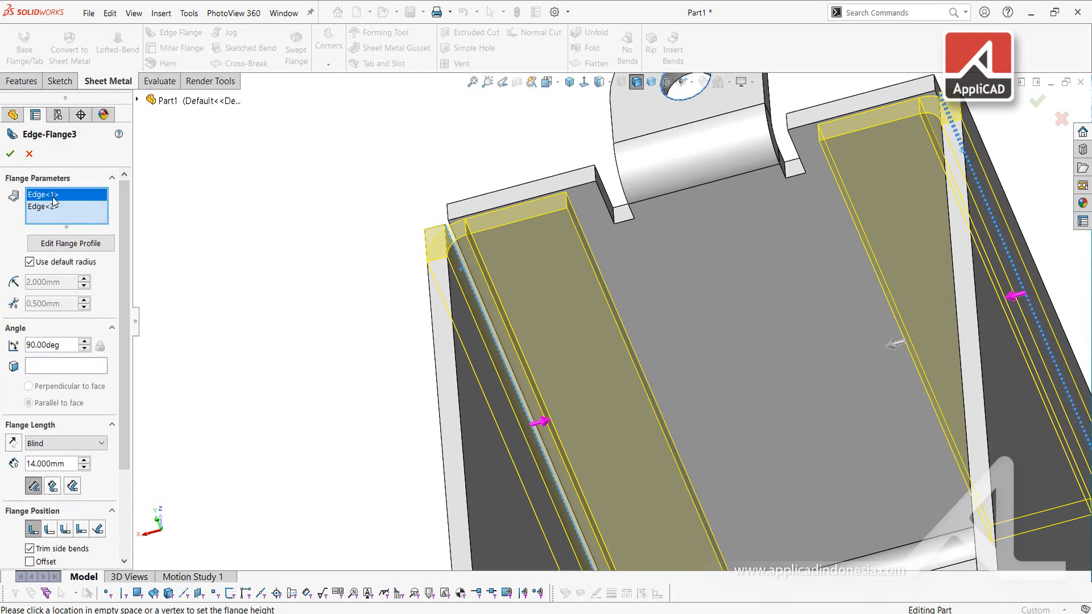
left_click(64, 244)
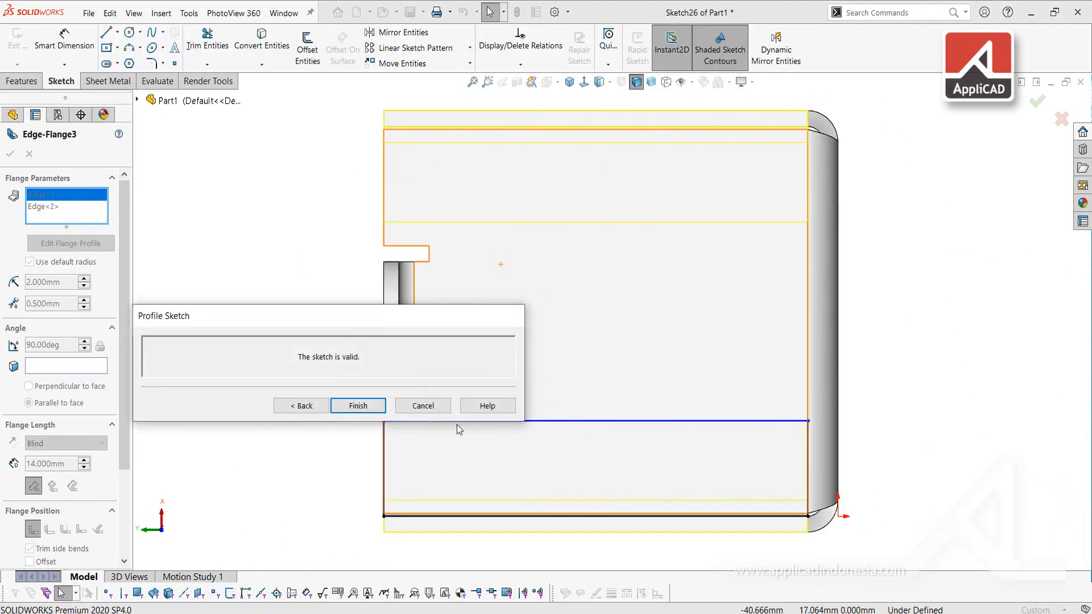
left_click_drag(410, 269, 544, 367)
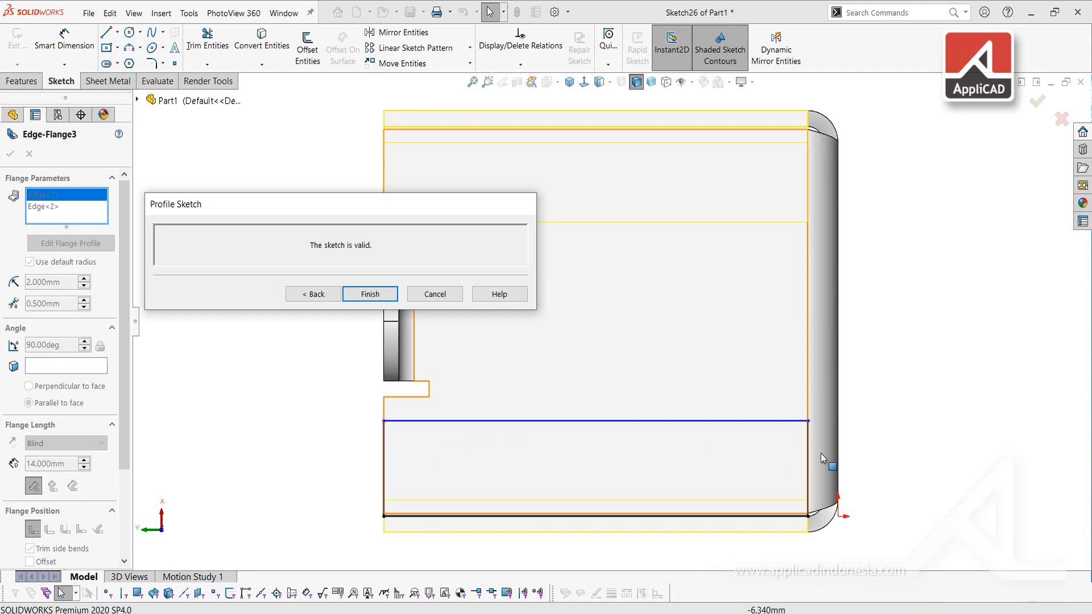
left_click_drag(385, 448, 503, 444)
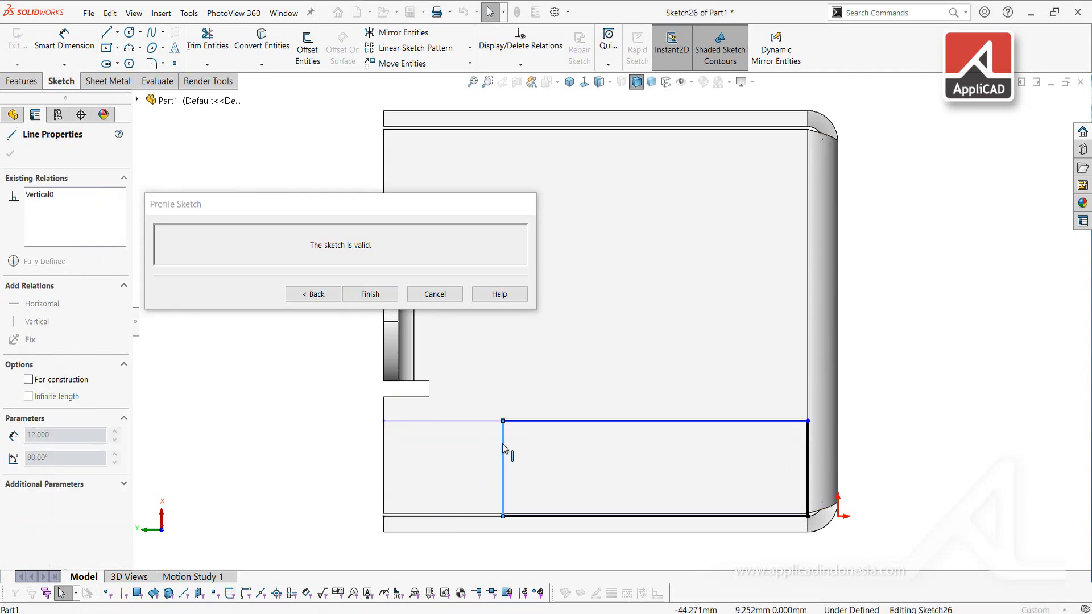
left_click_drag(744, 453, 704, 466)
key("Escape")
Dimension the first flange profile 13 mm deep and 30 mm long
key("d")
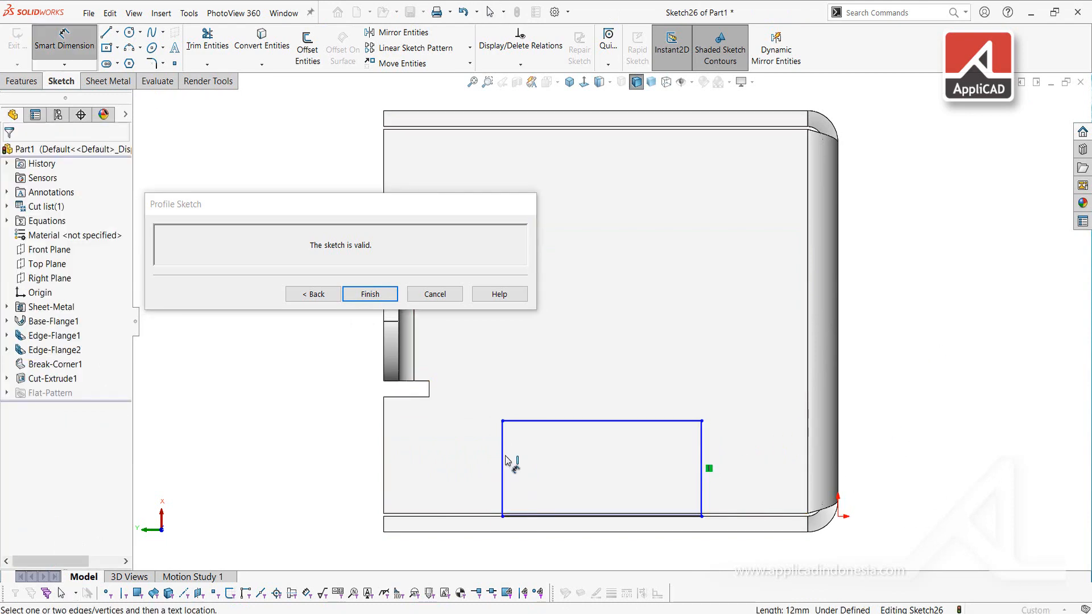
left_click(503, 461)
left_click(351, 477)
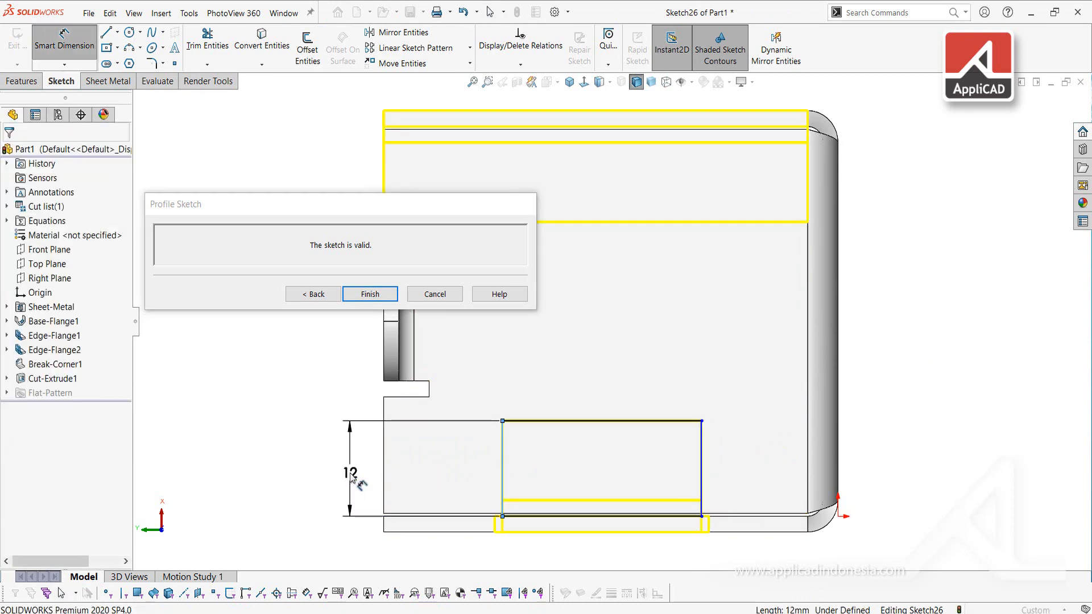
type("1")
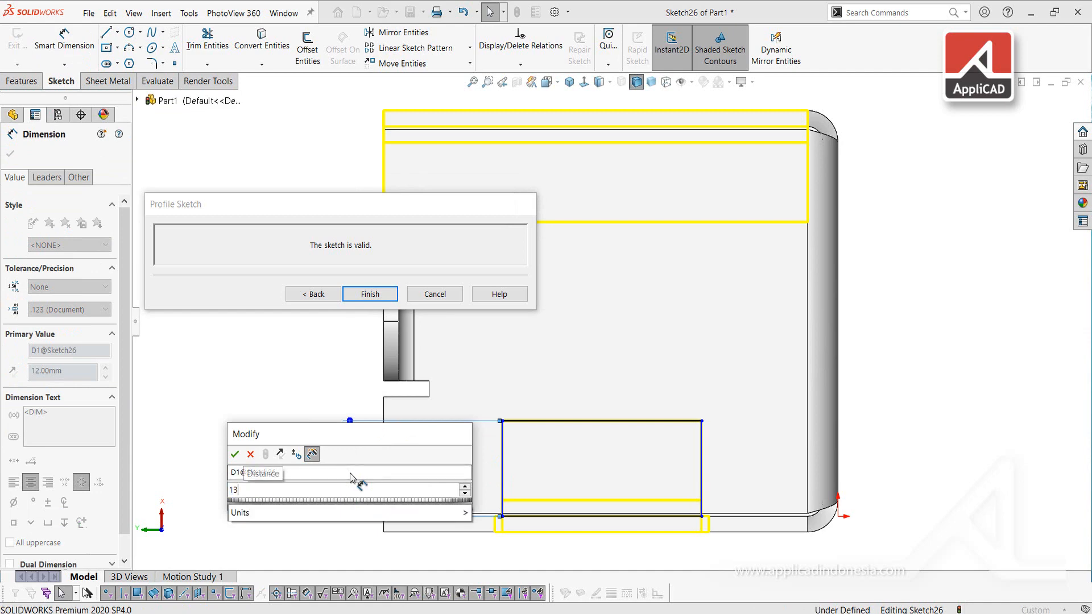
type("3")
left_click(235, 456)
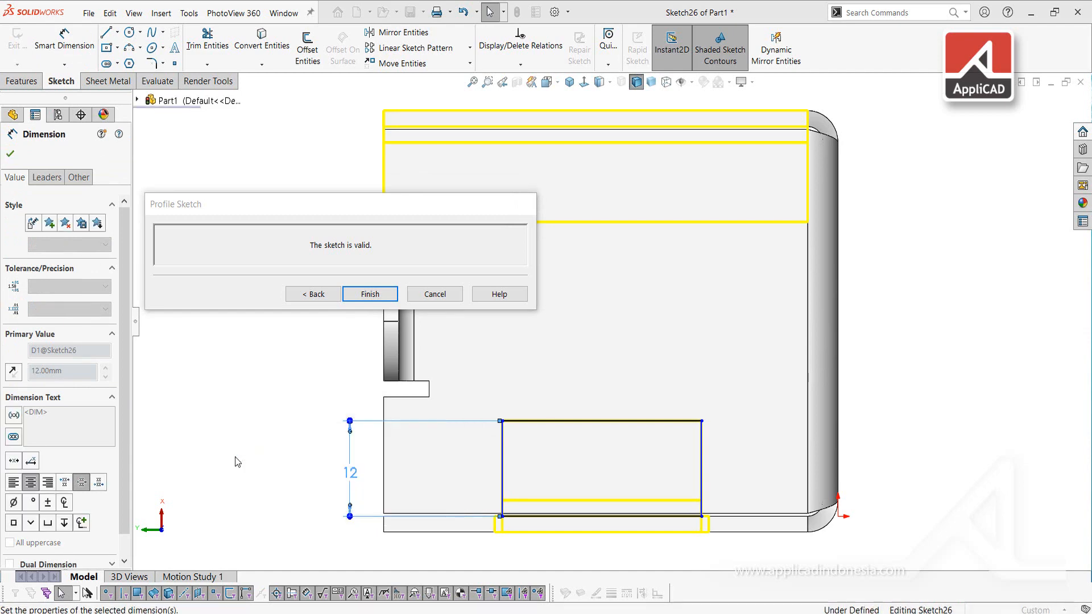
left_click(613, 414)
left_click(615, 363)
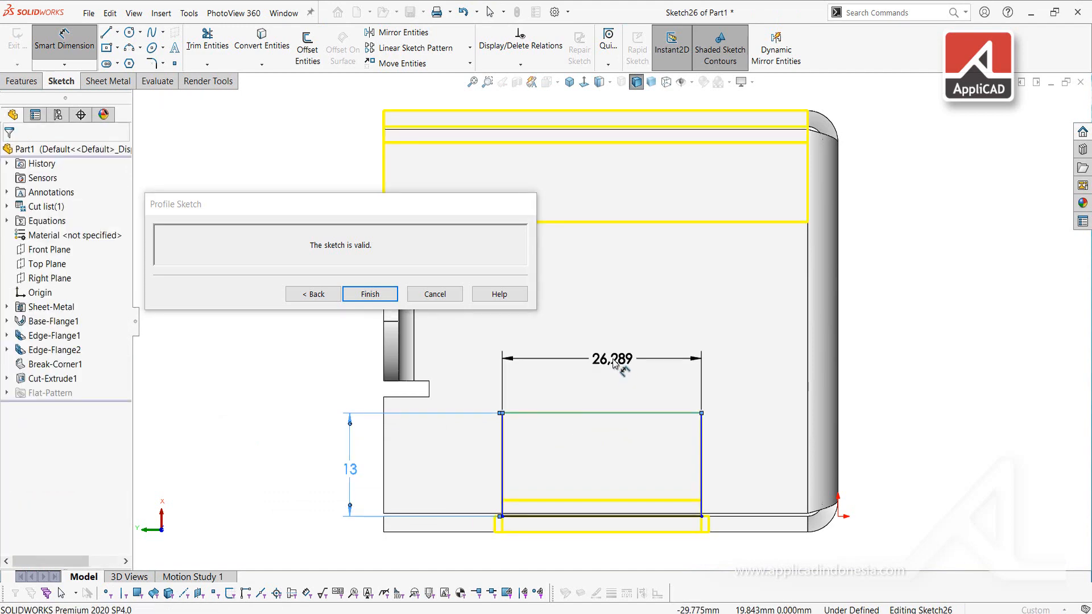
type("30")
key("Return")
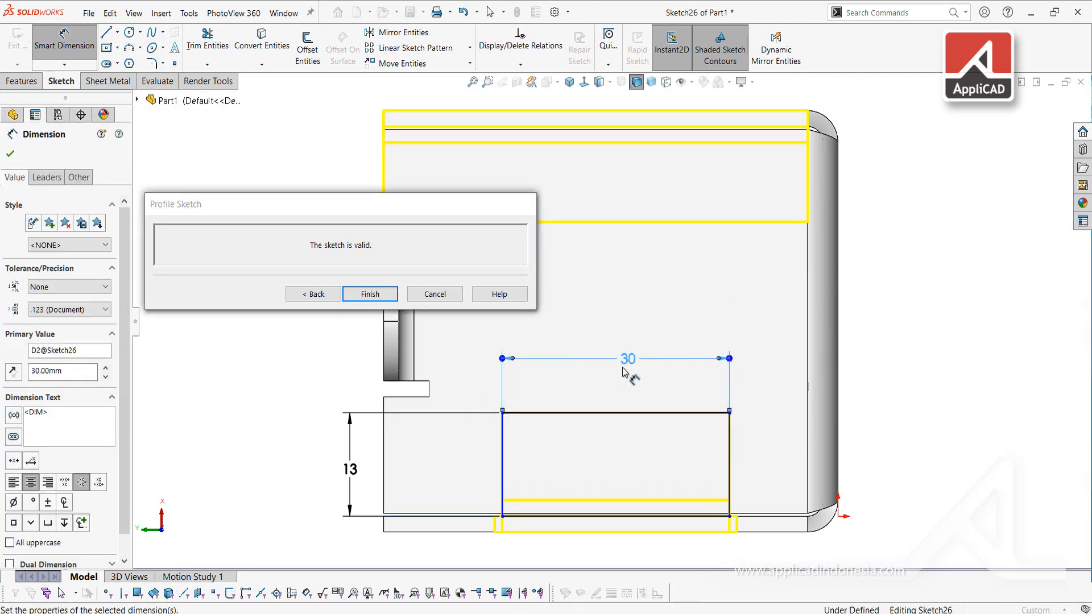
Dimension the first profile's lower end 15 mm from the box's bottom edge, and return to the flange settings
left_click(731, 462)
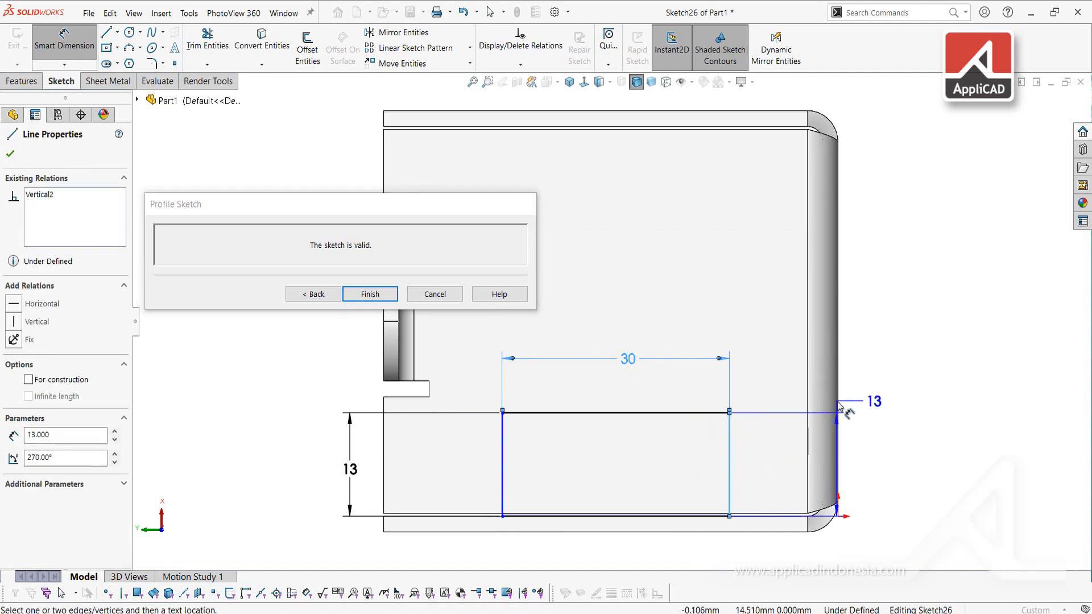
key("Escape")
left_click(817, 318)
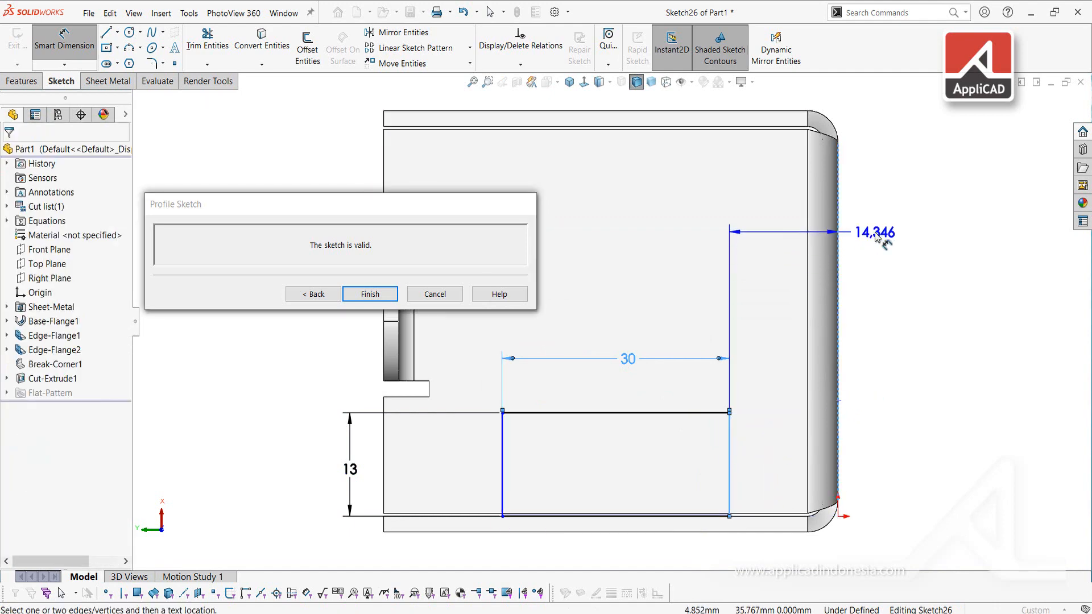
left_click(858, 237)
type("15")
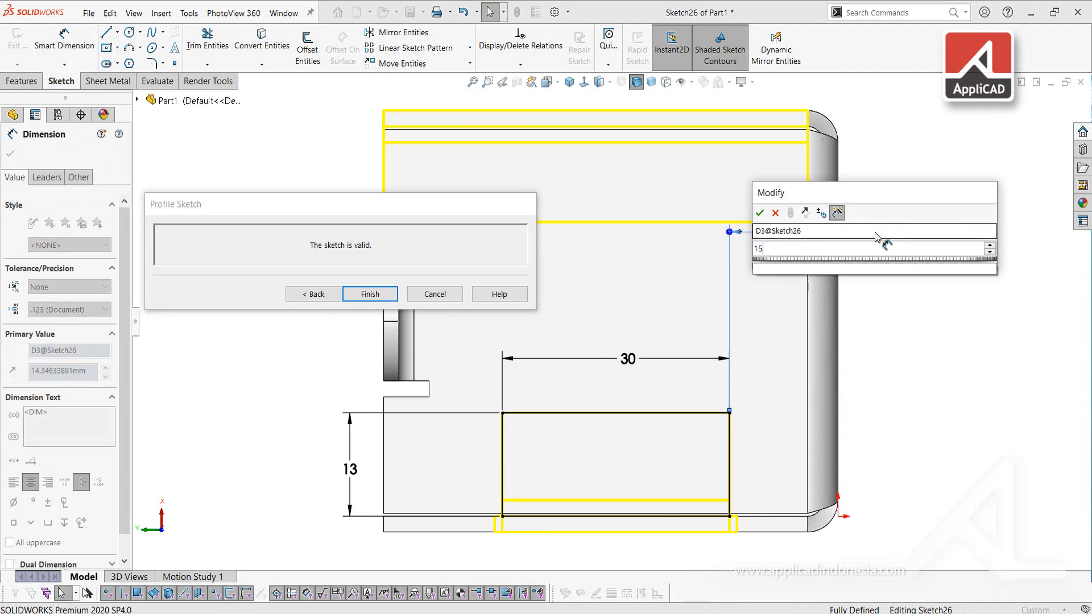
key("Return")
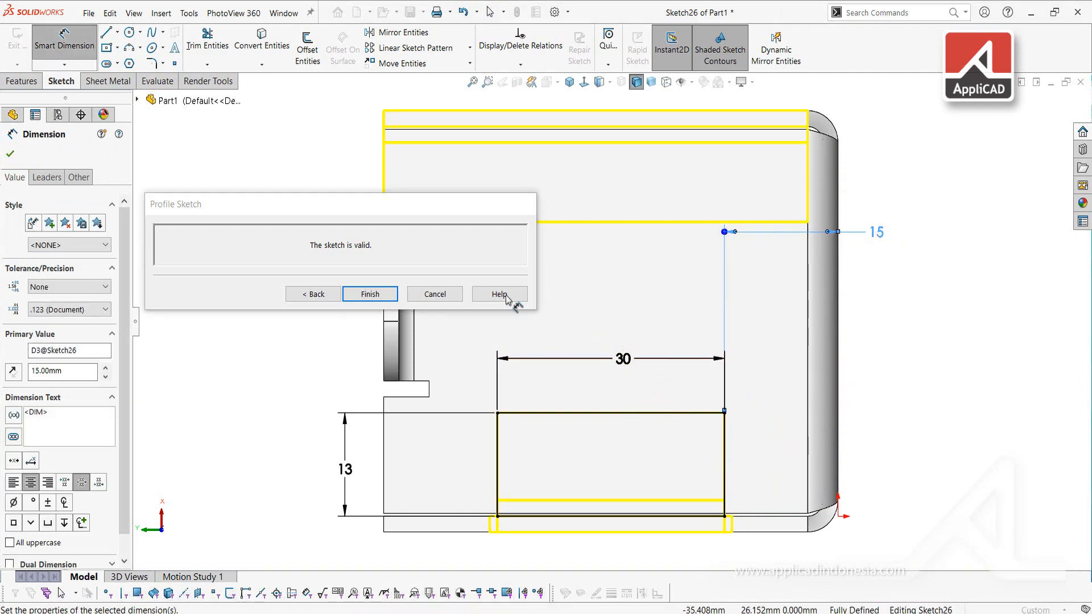
left_click(314, 294)
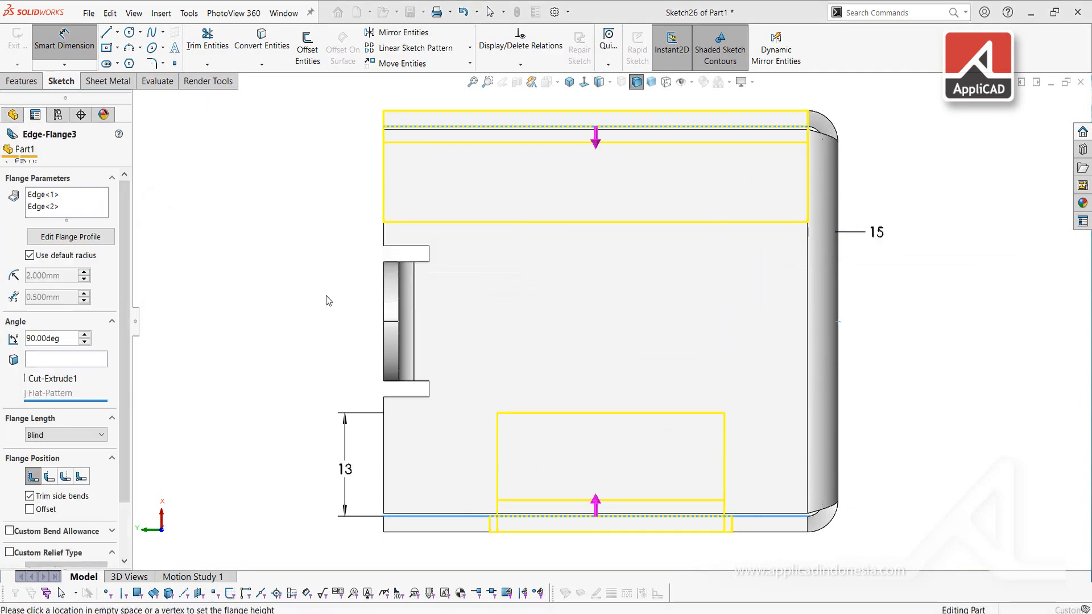
Open the second edge's flange profile and pull in both ends so it is about 32 mm long
left_click(50, 209)
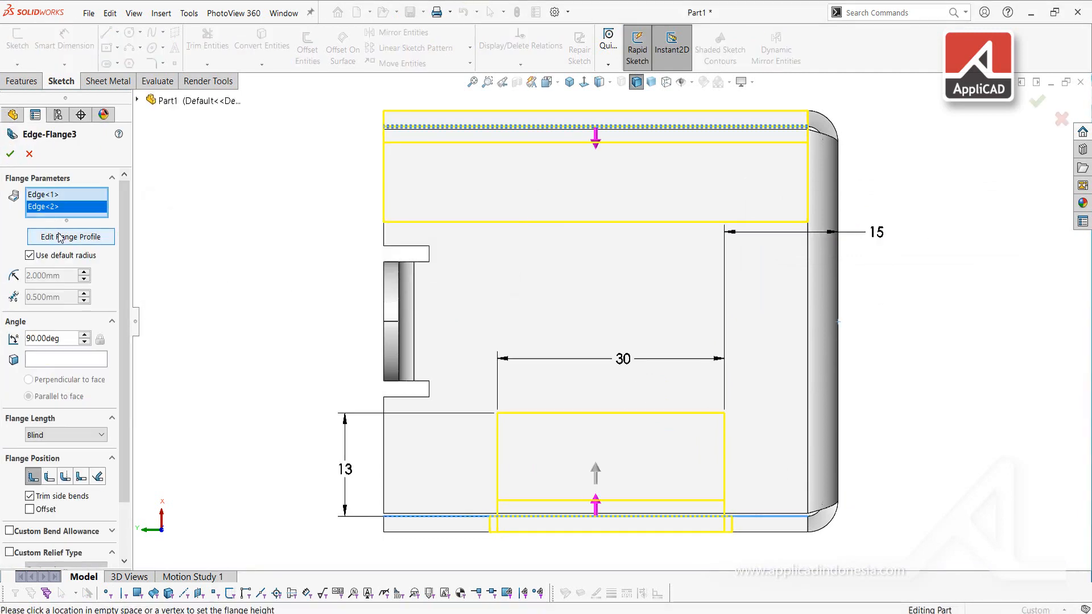
left_click(61, 238)
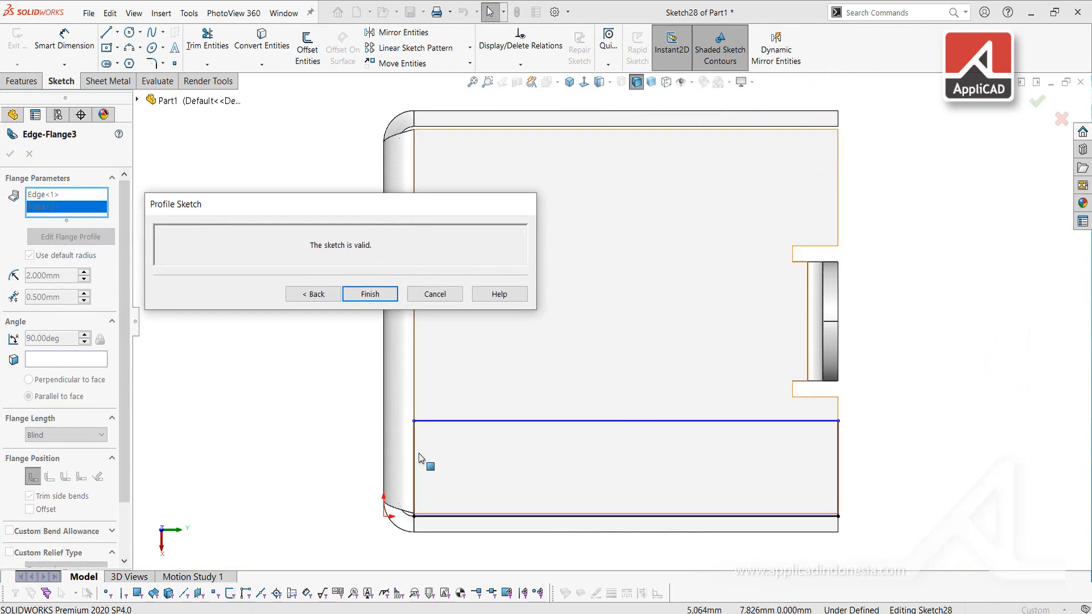
left_click_drag(425, 455, 513, 455)
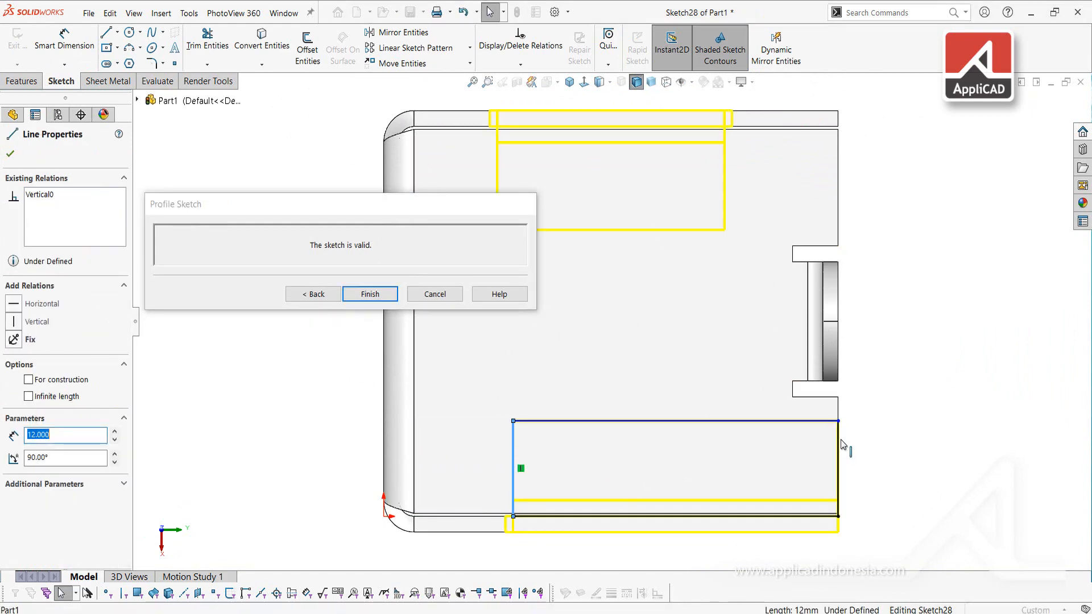
left_click_drag(839, 444, 757, 457)
Dimension the second flange profile 13 mm deep and 30 mm long
right_click_drag(900, 455, 908, 388)
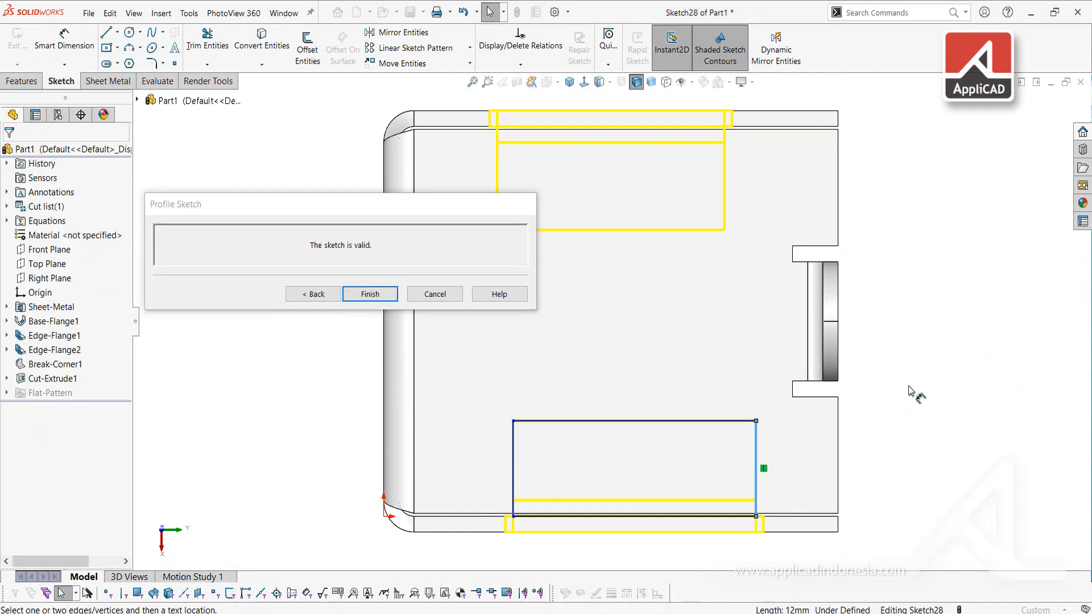
left_click(514, 463)
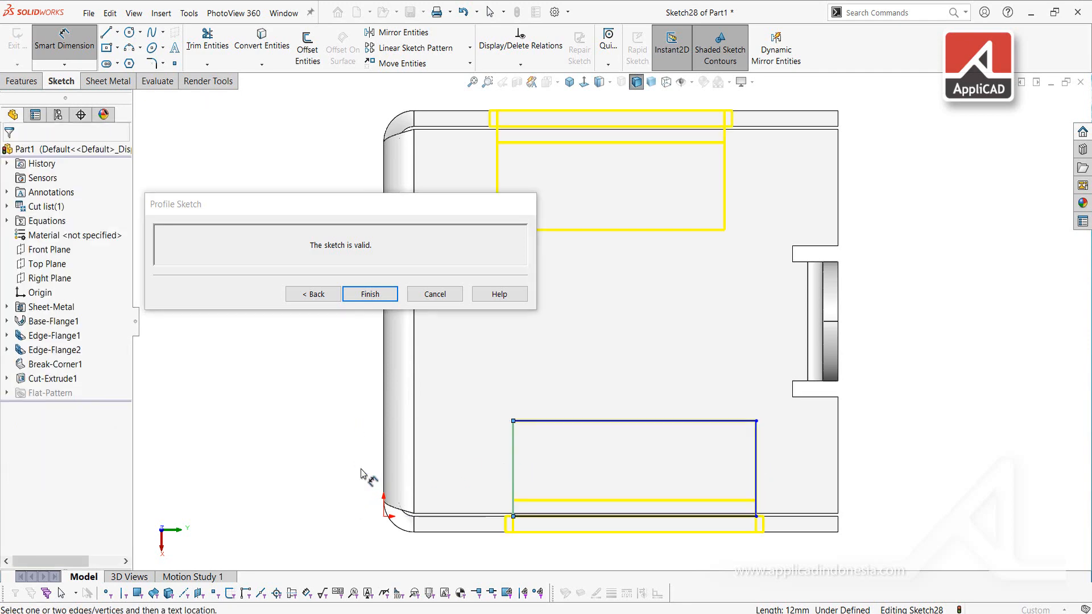
left_click(364, 476)
type("13")
key("Return")
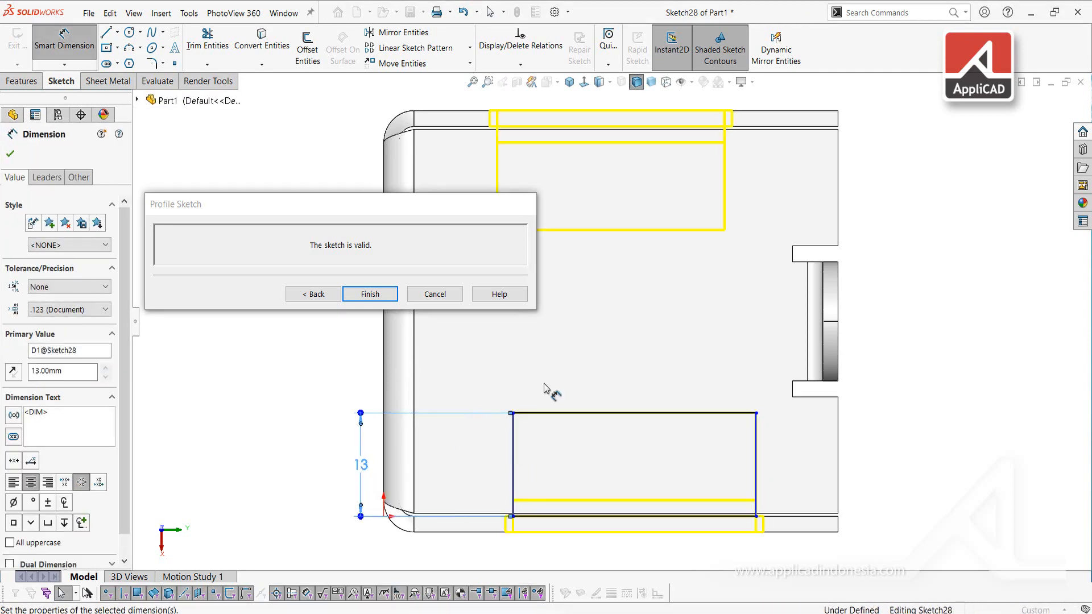
left_click(595, 417)
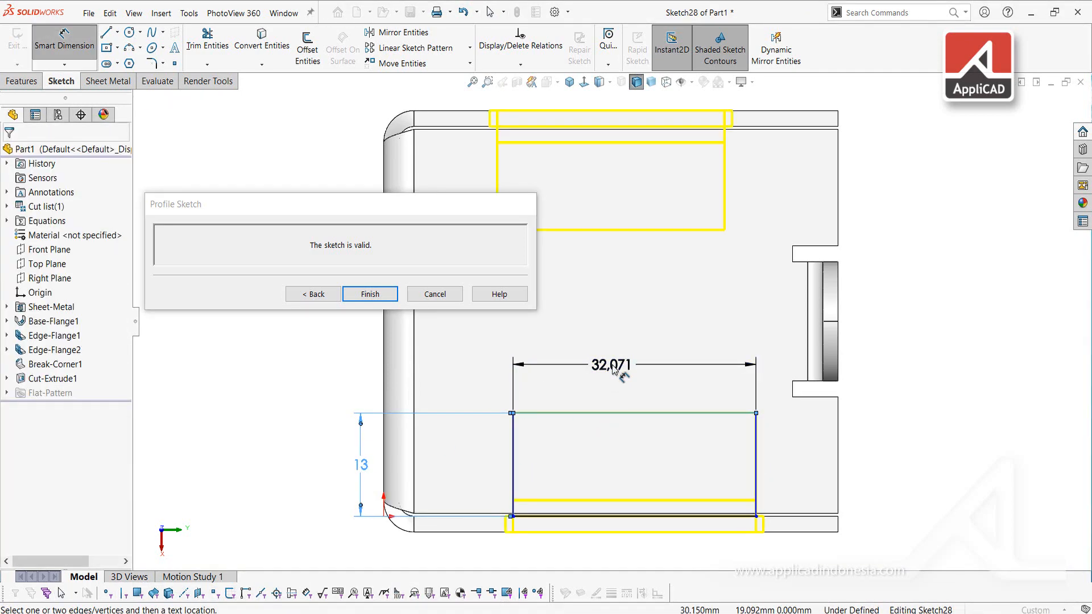
left_click(614, 368)
type("30")
key("Return")
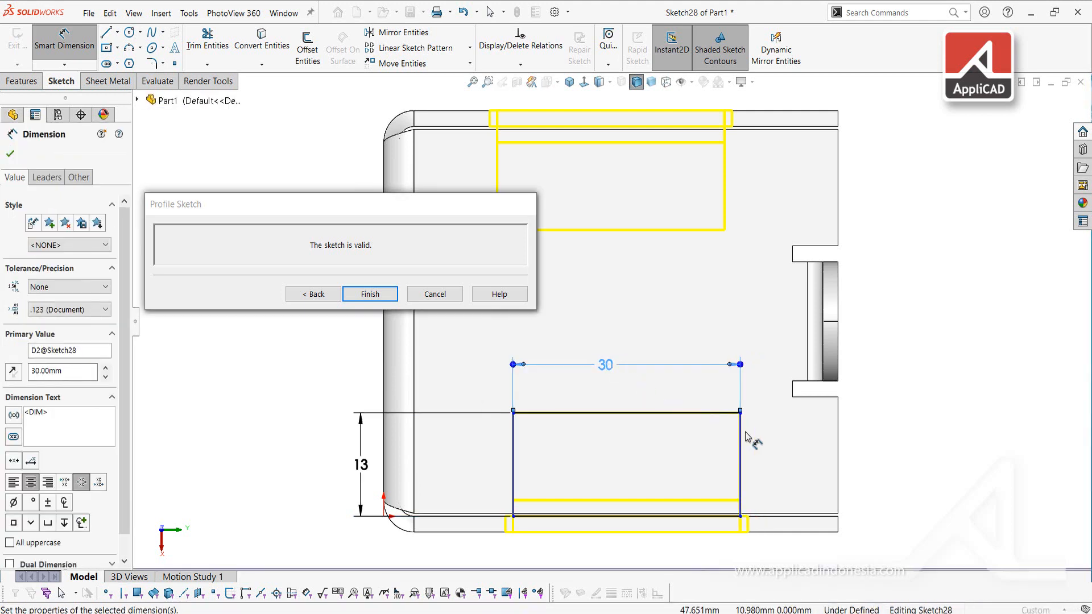
Dimension the second profile's lower end 15 mm from the box's bottom edge, and return to the flange settings
left_click(387, 446)
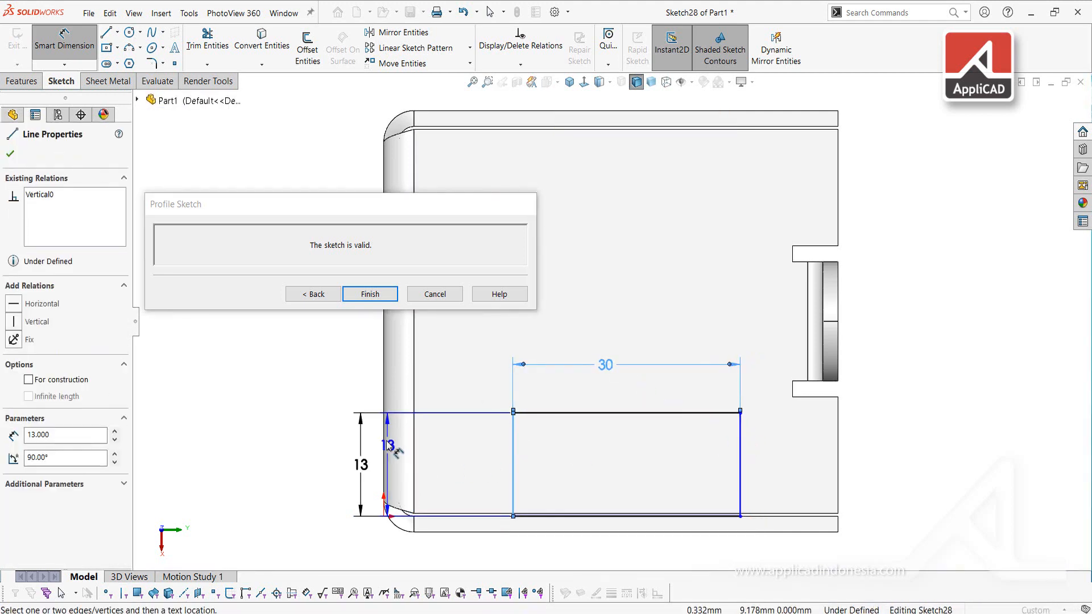
left_click(514, 411)
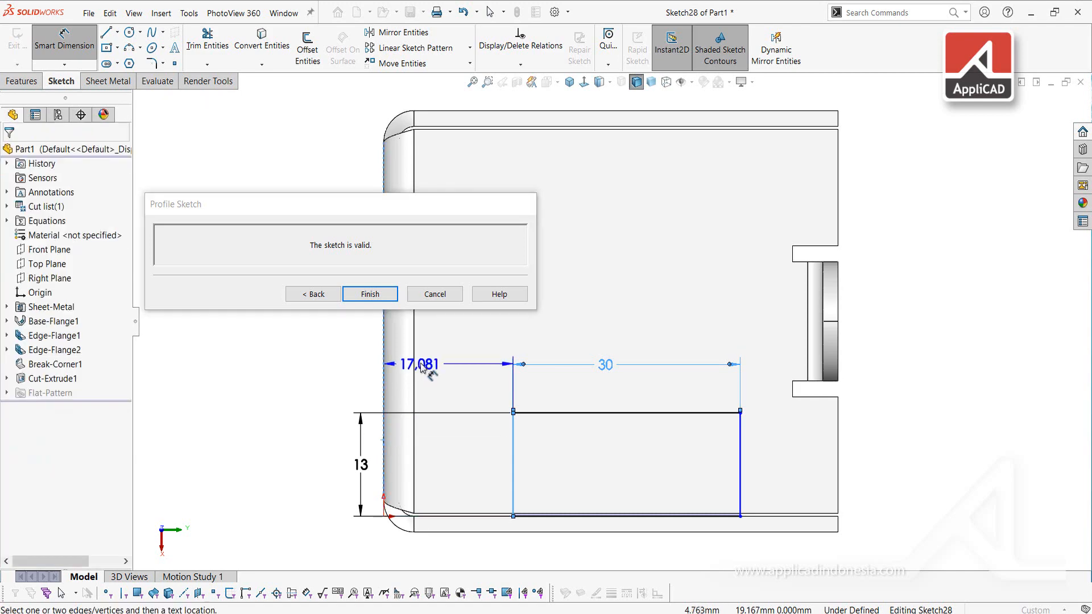
left_click(326, 363)
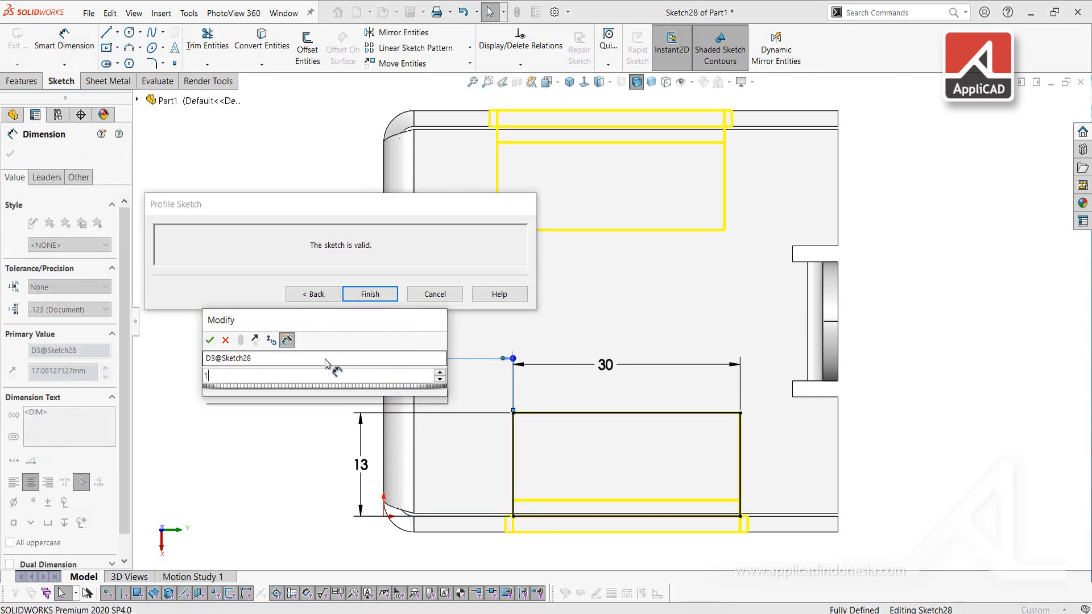
type("15")
key("Return")
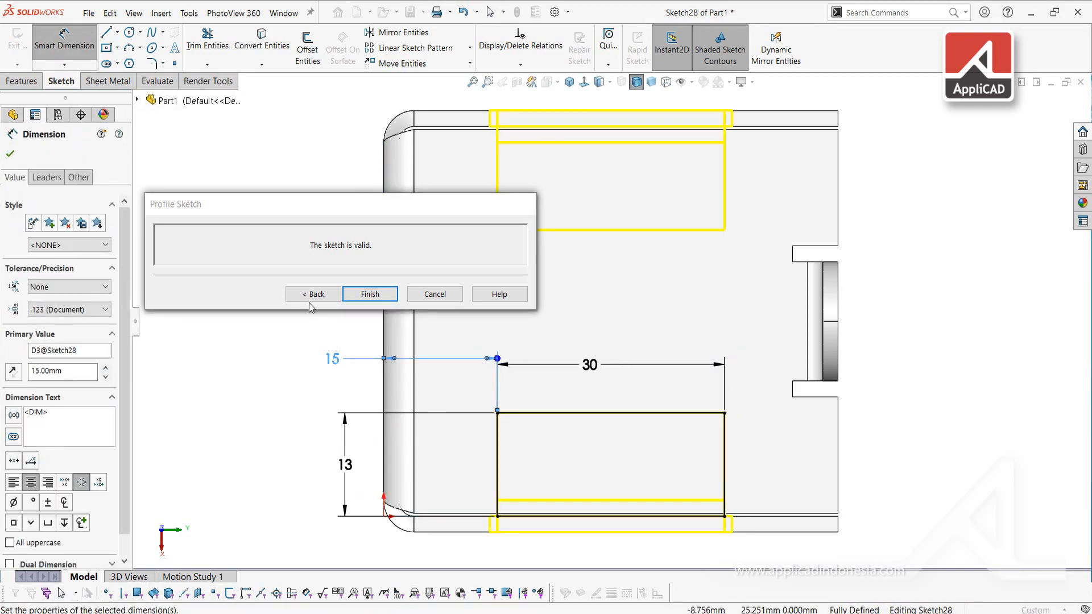
left_click(310, 294)
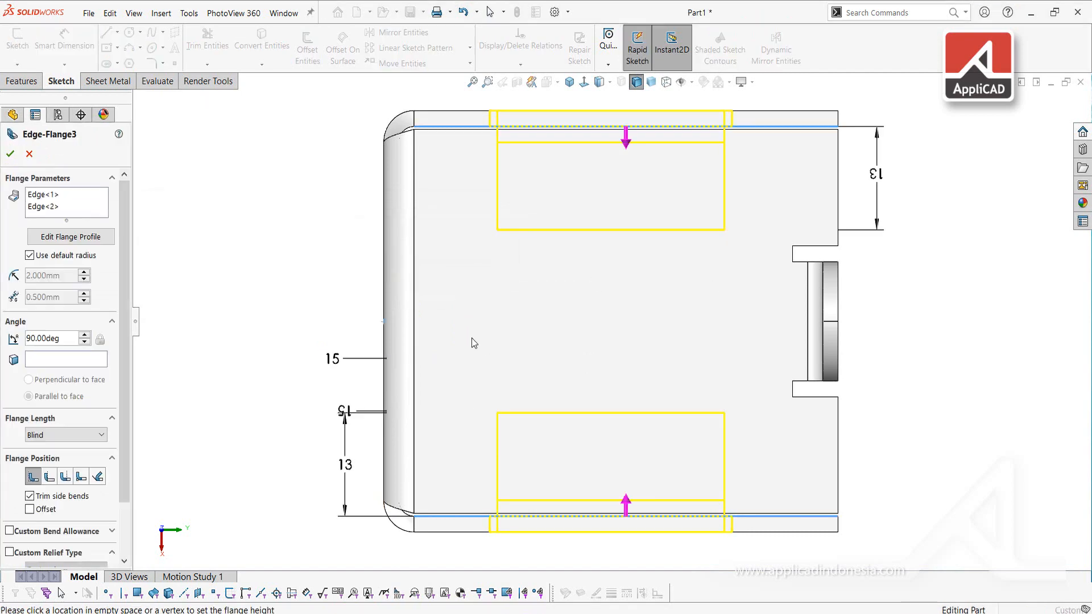
Give the edge flanges a custom rectangular relief 2 mm wide and 1 mm deep without the relief ratio, and create them
scroll(514, 347, "up", 3)
middle_click_drag(534, 381, 375, 131)
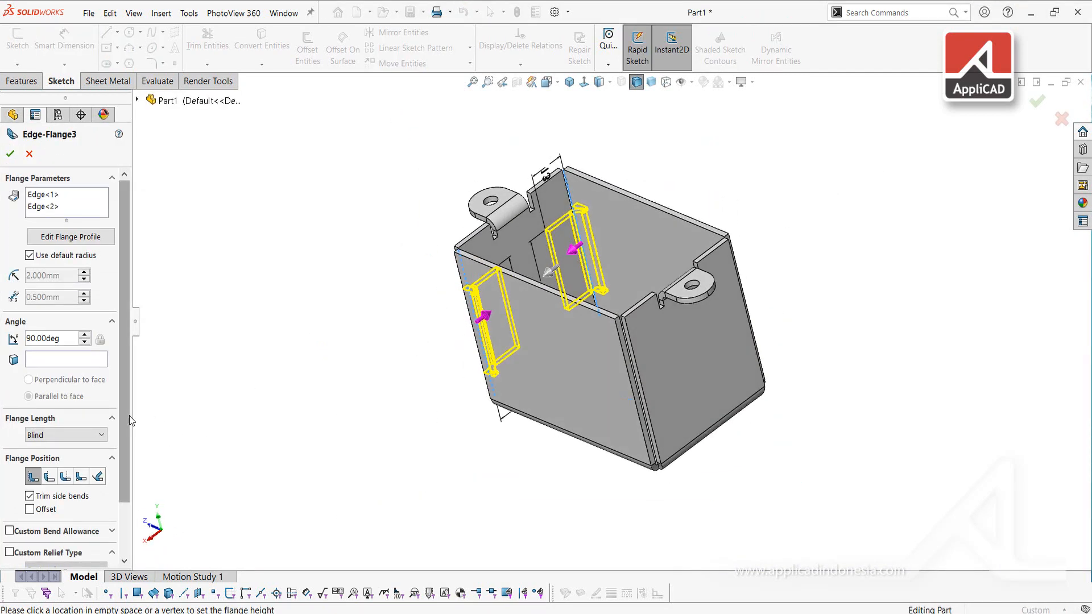
scroll(121, 470, "down", 2)
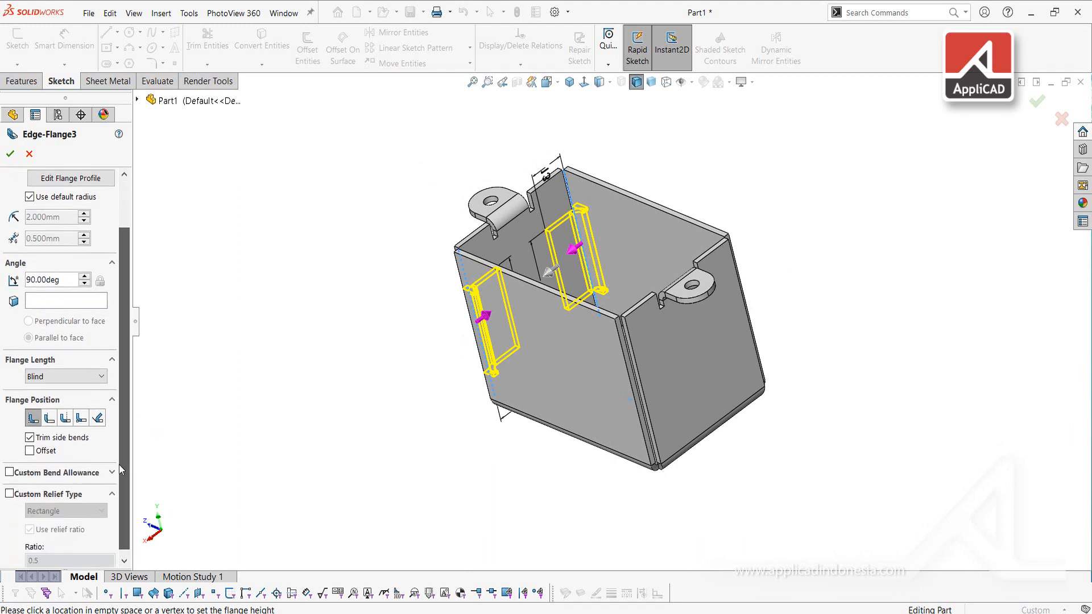
left_click(10, 491)
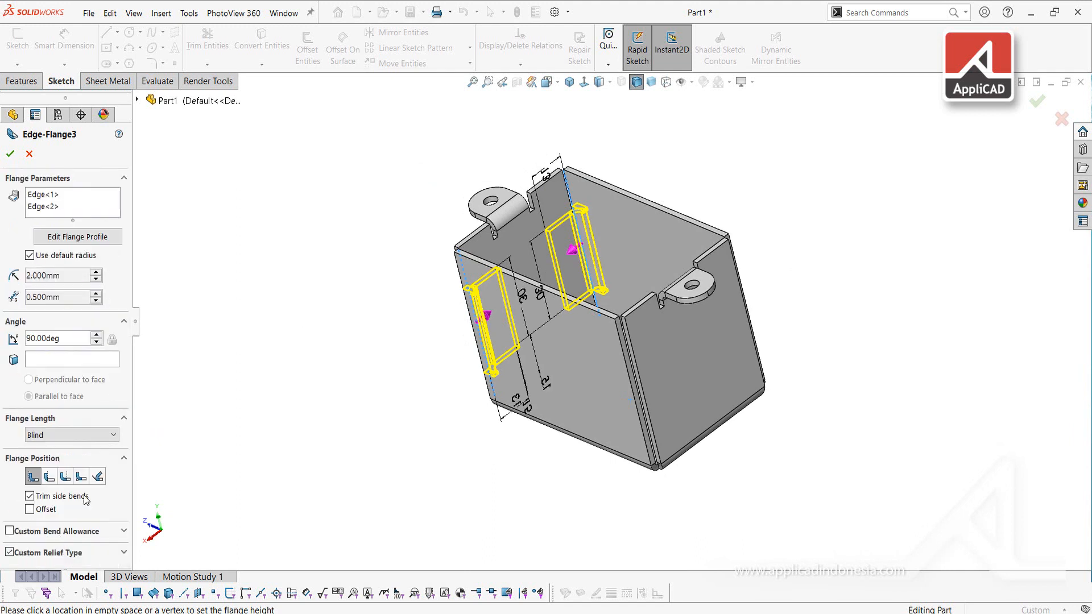
left_click(122, 552)
scroll(127, 501, "down", 3)
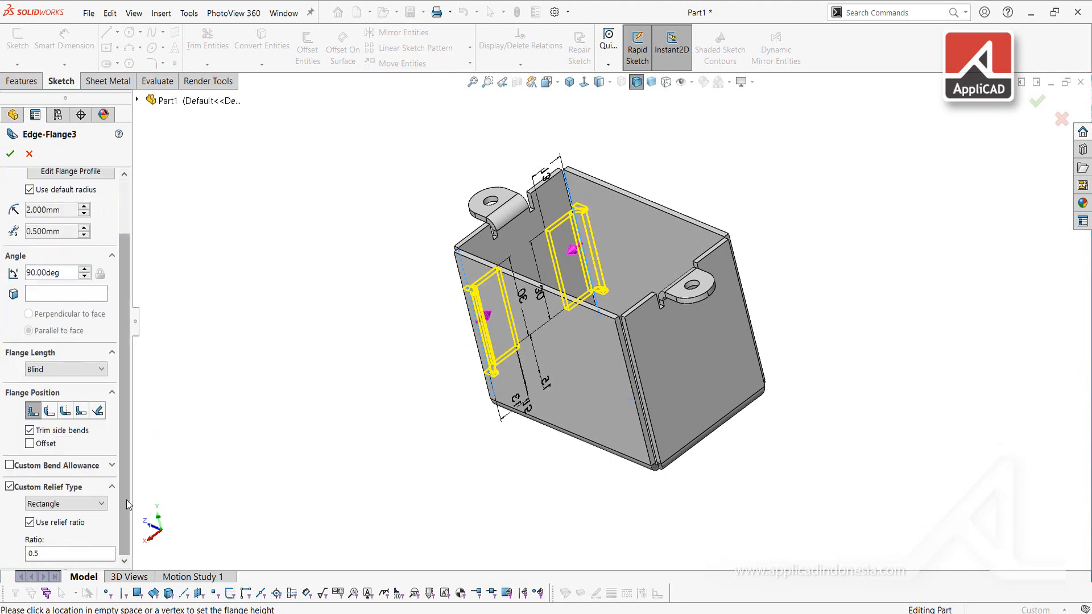
left_click(30, 522)
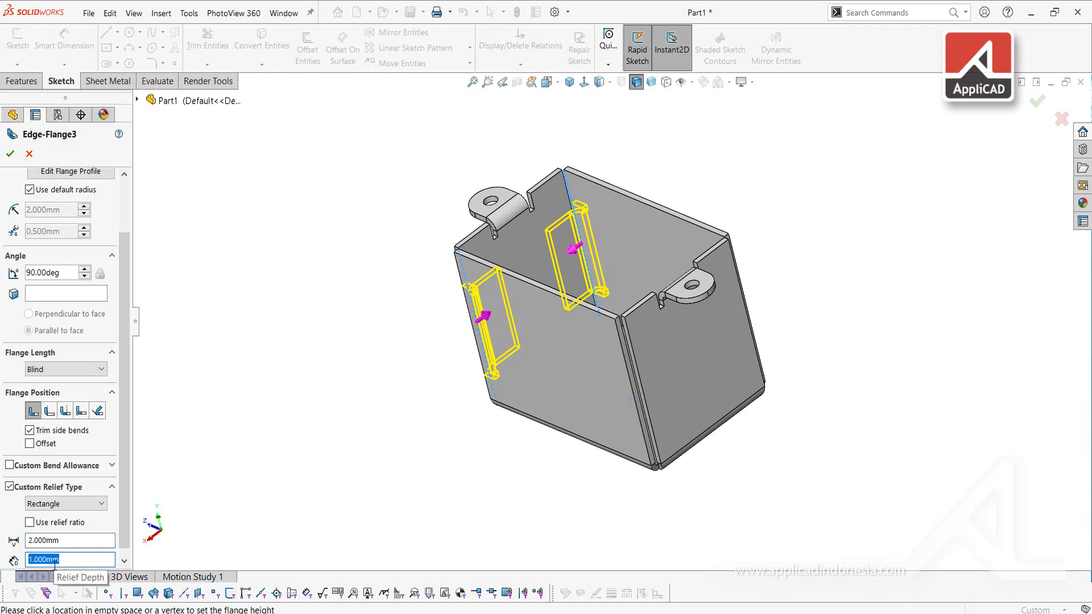
left_click(11, 153)
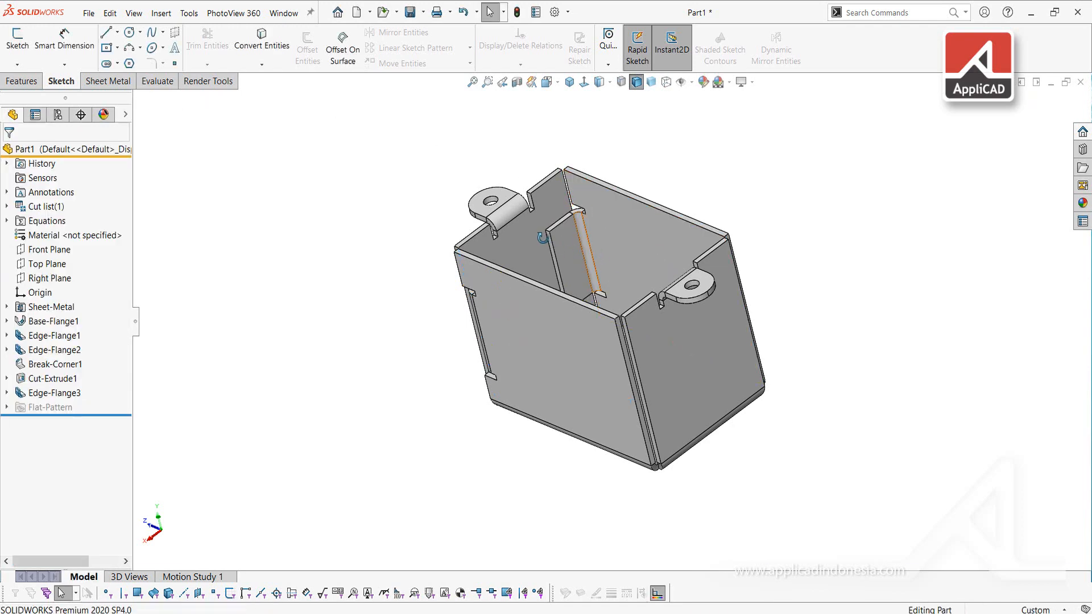
Start a sketch on the inner floor face of the box
middle_click_drag(516, 243, 627, 248)
scroll(579, 236, "down", 4)
middle_click(610, 248)
key("f")
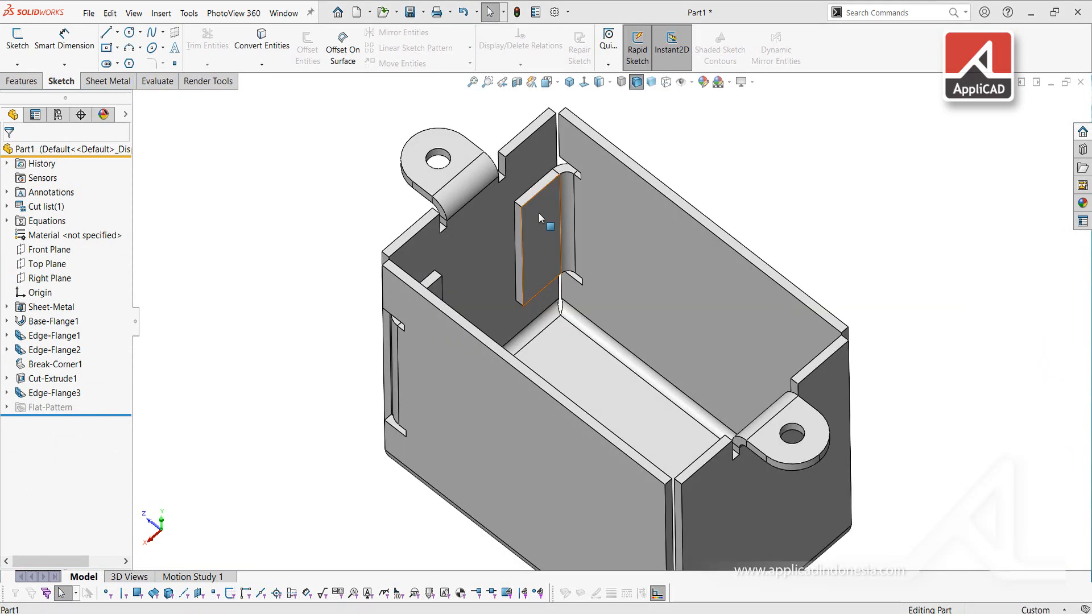
middle_click(621, 312)
mouse_move(621, 312)
middle_mouse_down()
mouse_move(608, 309)
mouse_move(623, 315)
mouse_move(619, 325)
middle_mouse_up()
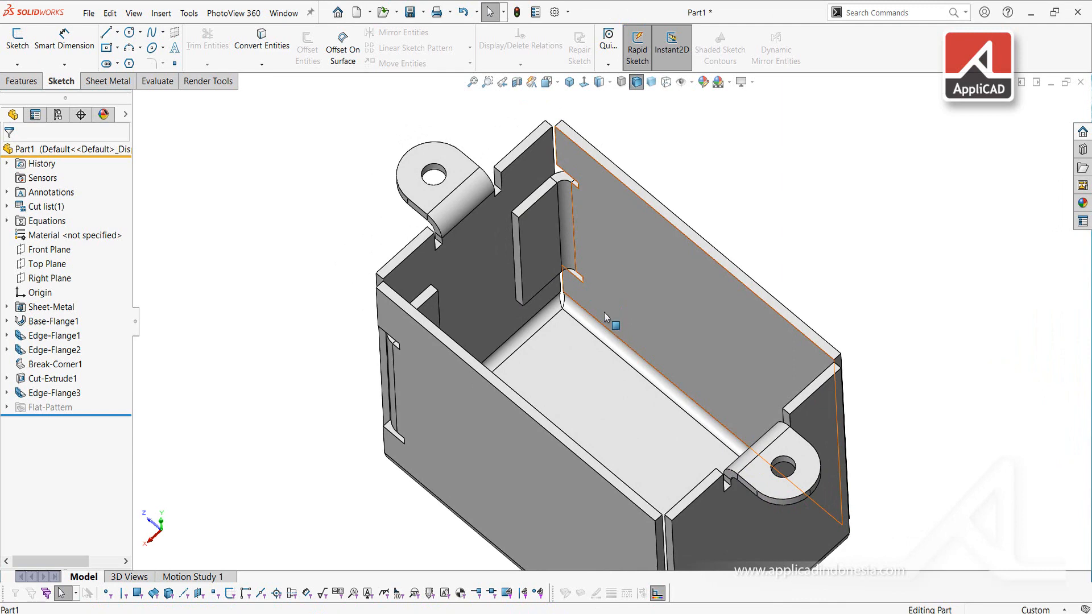
left_click(594, 406)
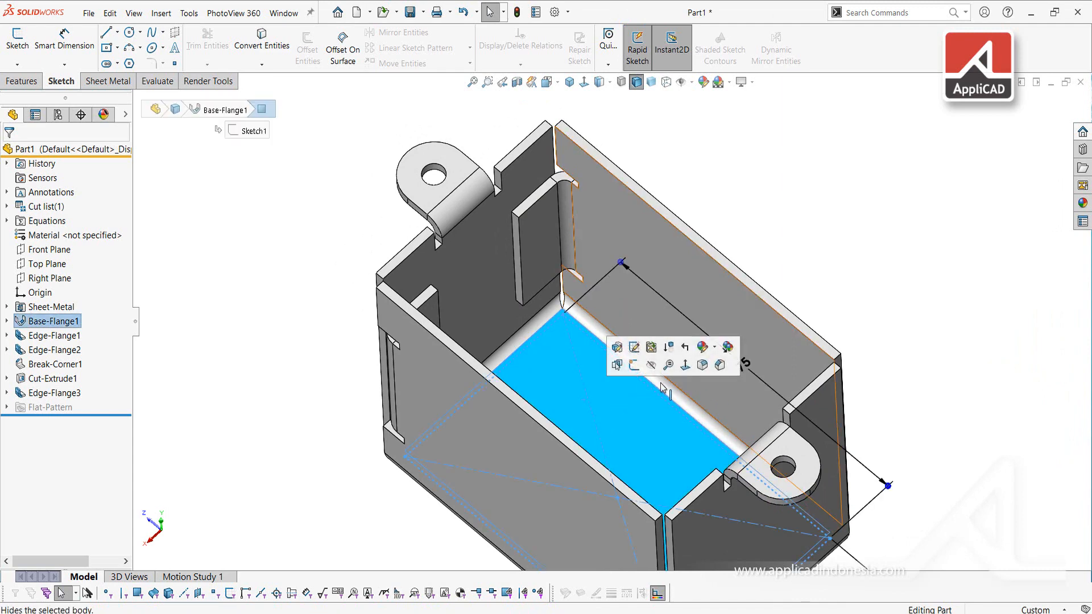
left_click(635, 367)
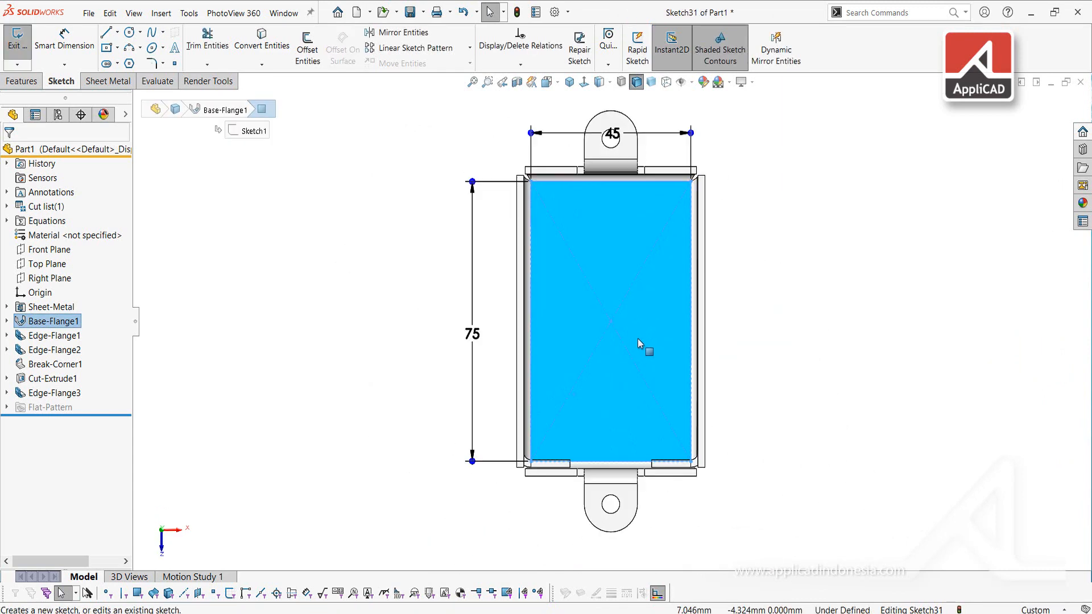
Draw three concentric circles centred on the origin, about 37, 28 and 16 mm in diameter
right_click_drag(807, 306, 805, 328)
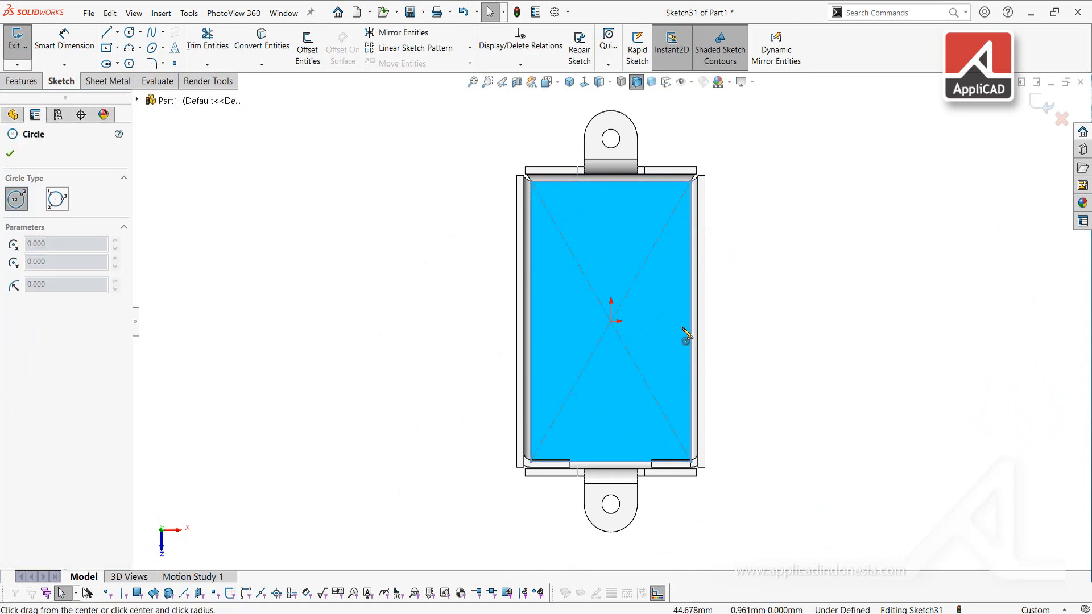
left_click(611, 321)
left_click(658, 363)
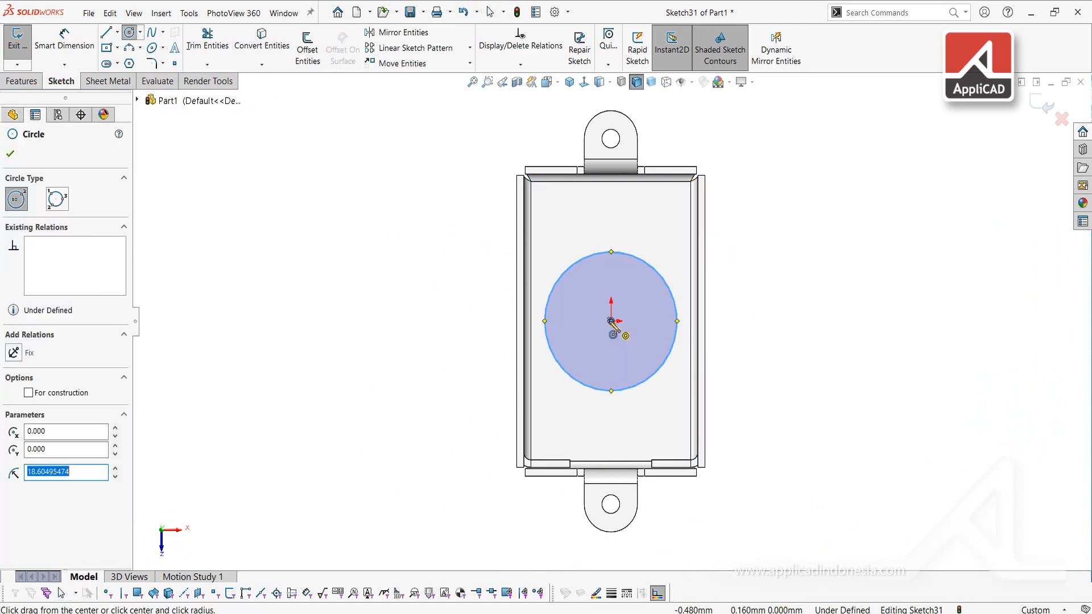
left_click(649, 355)
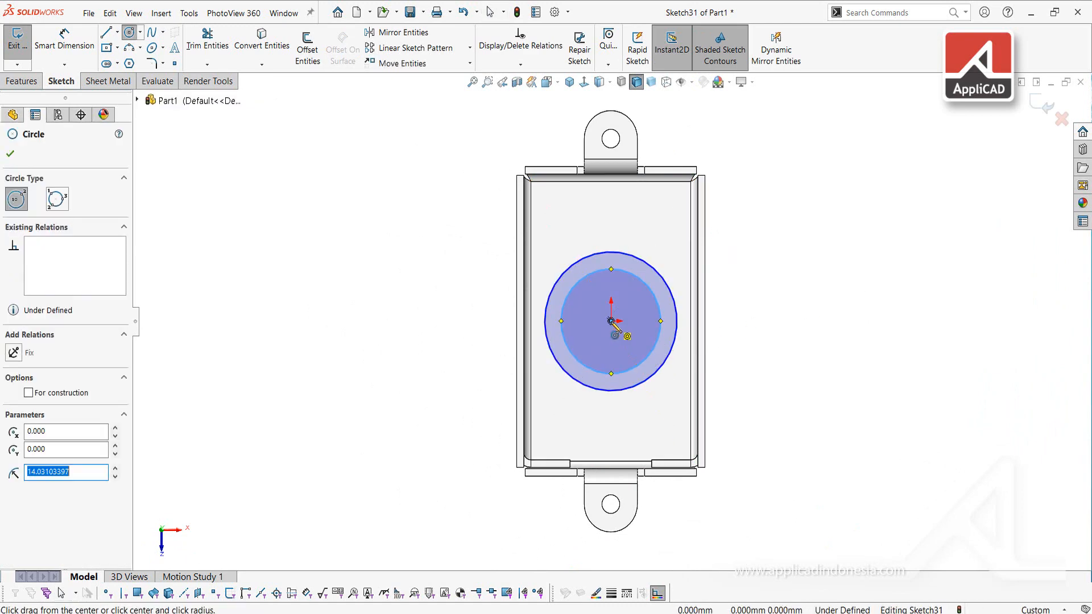
left_click(635, 338)
key("Escape")
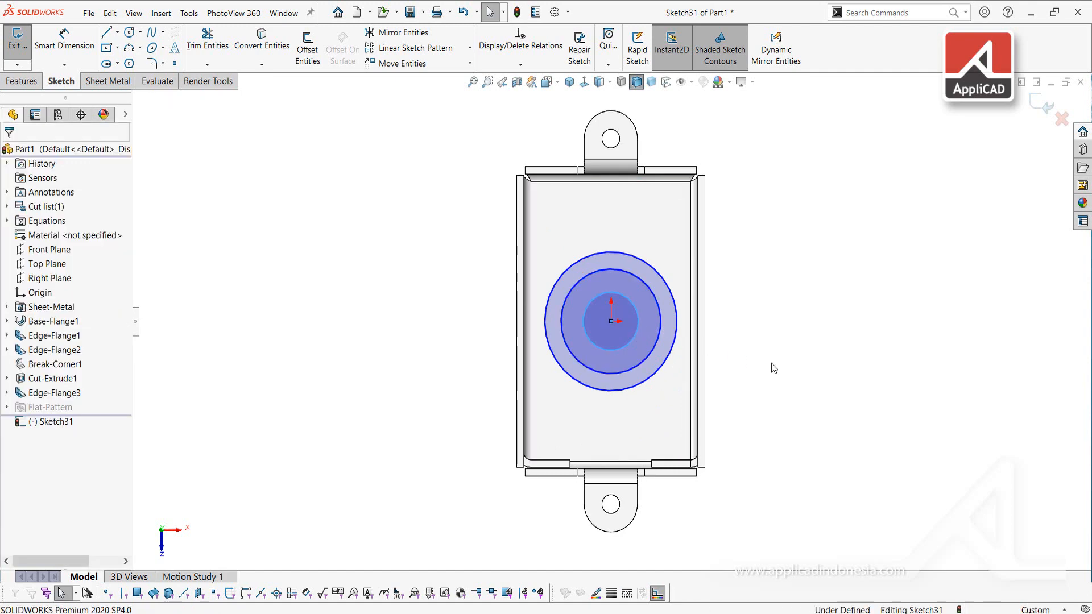
Dimension the outer circle's diameter 38 mm and the middle circle's diameter 22 mm
right_click_drag(771, 363, 688, 279)
left_click(668, 284)
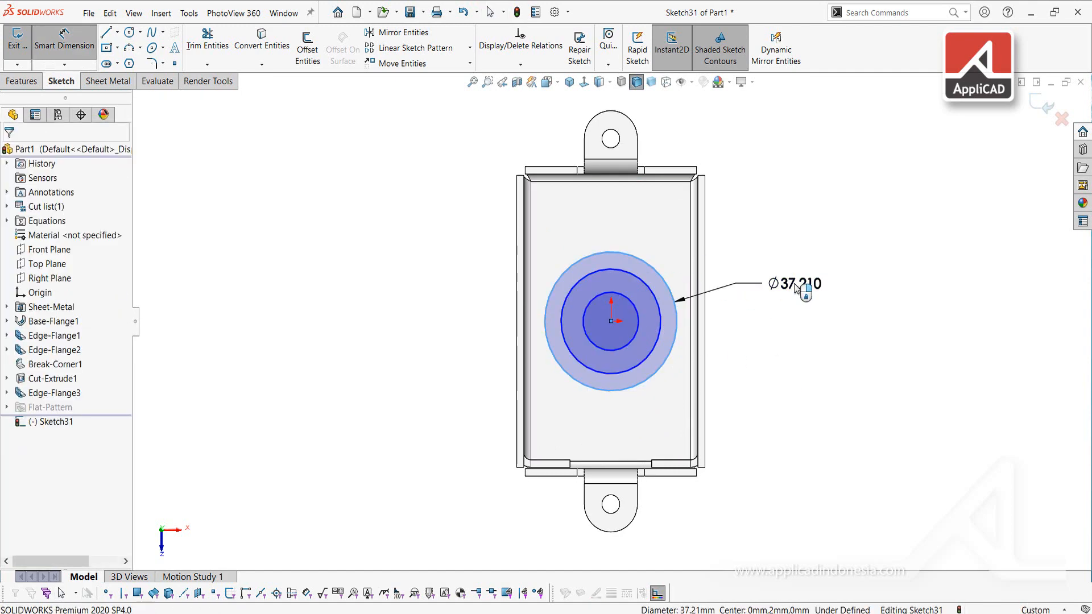
left_click(799, 290)
type("38")
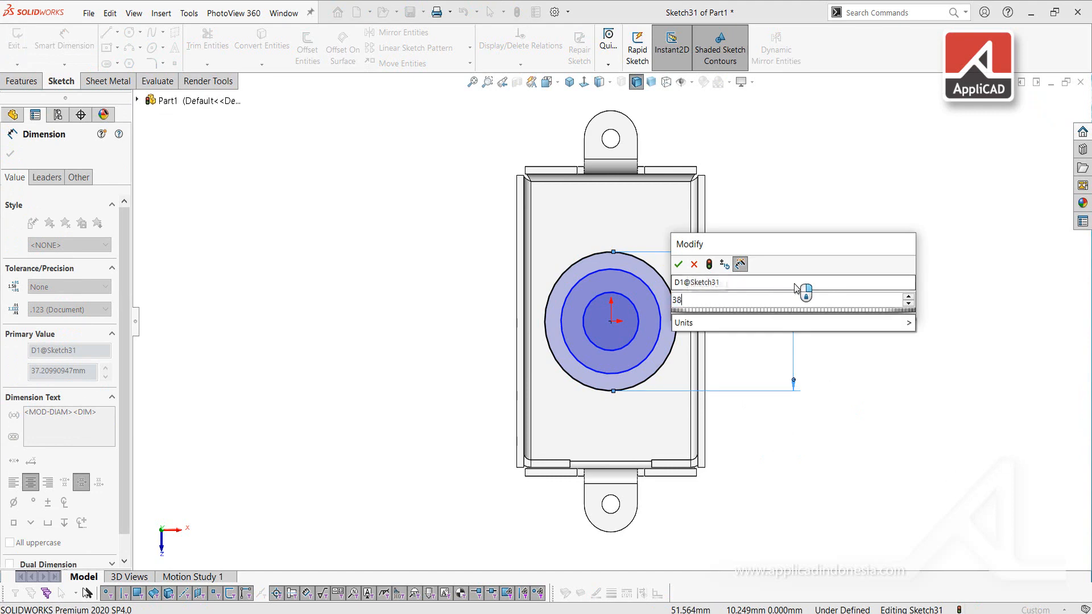
key("Return")
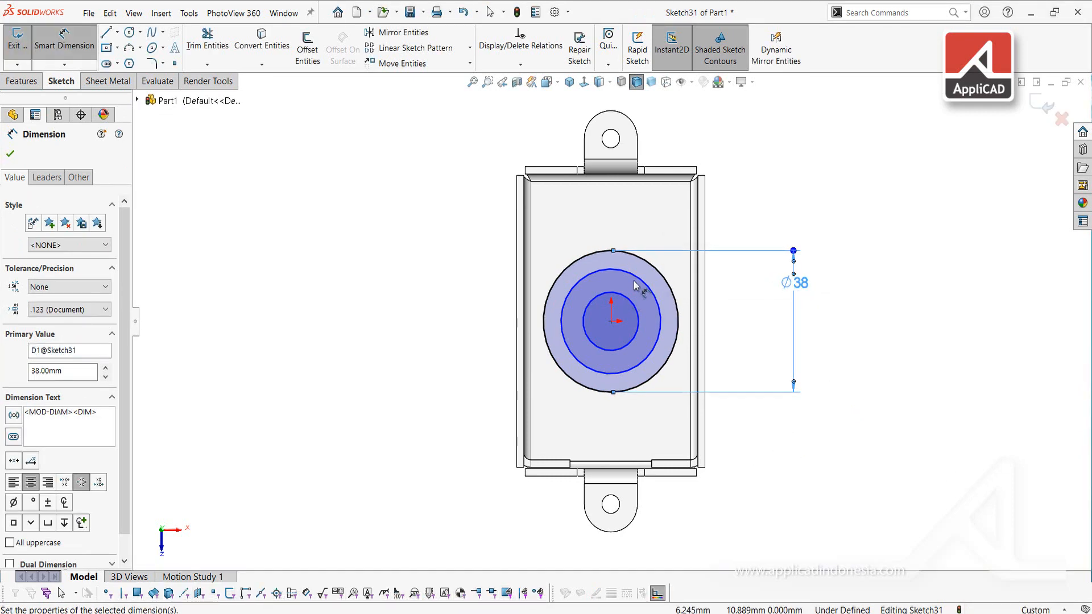
left_click(640, 282)
left_click(732, 323)
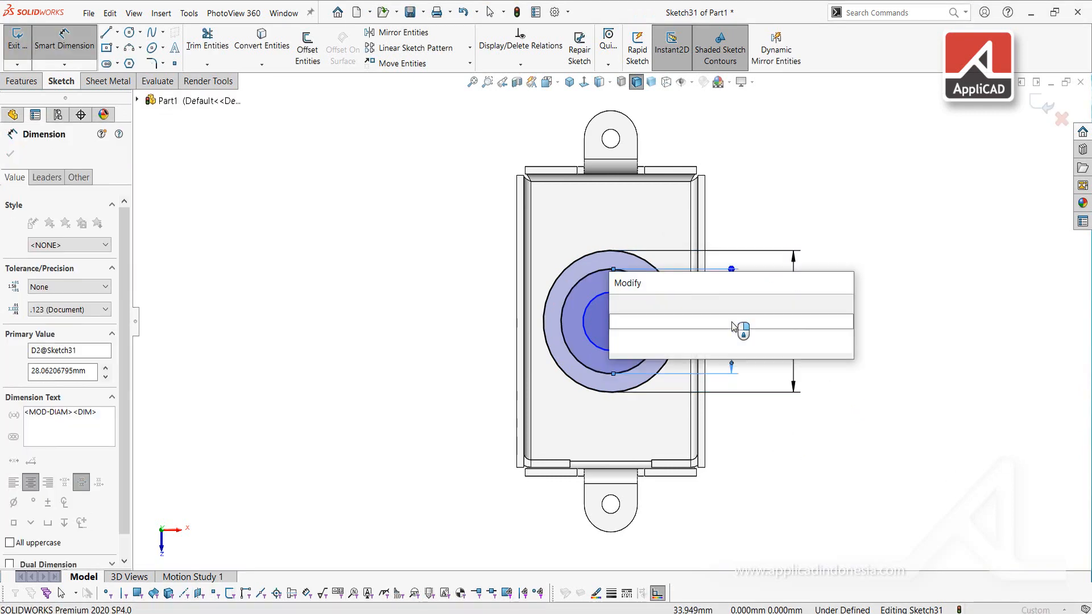
type("22")
key("Return")
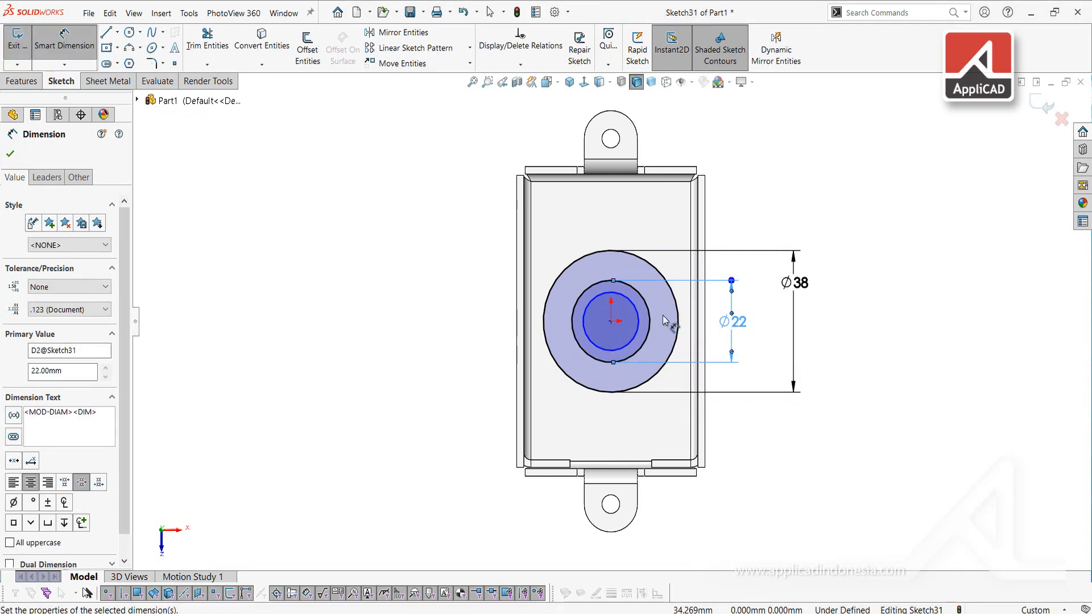
Dimension the innermost circle's diameter 9 mm
left_click(612, 303)
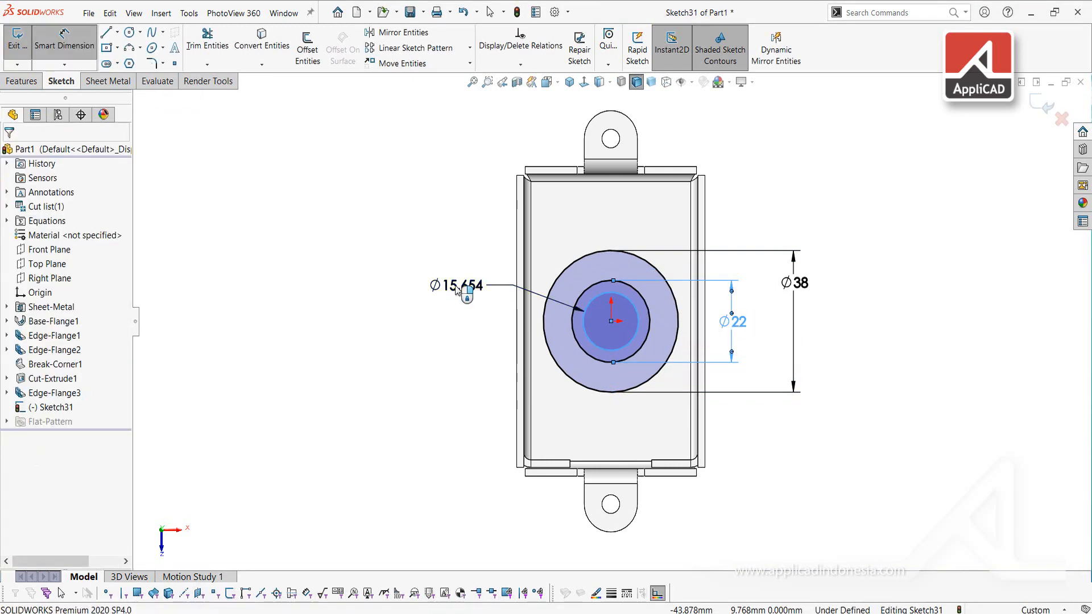
left_click(461, 291)
type("9")
key("Return")
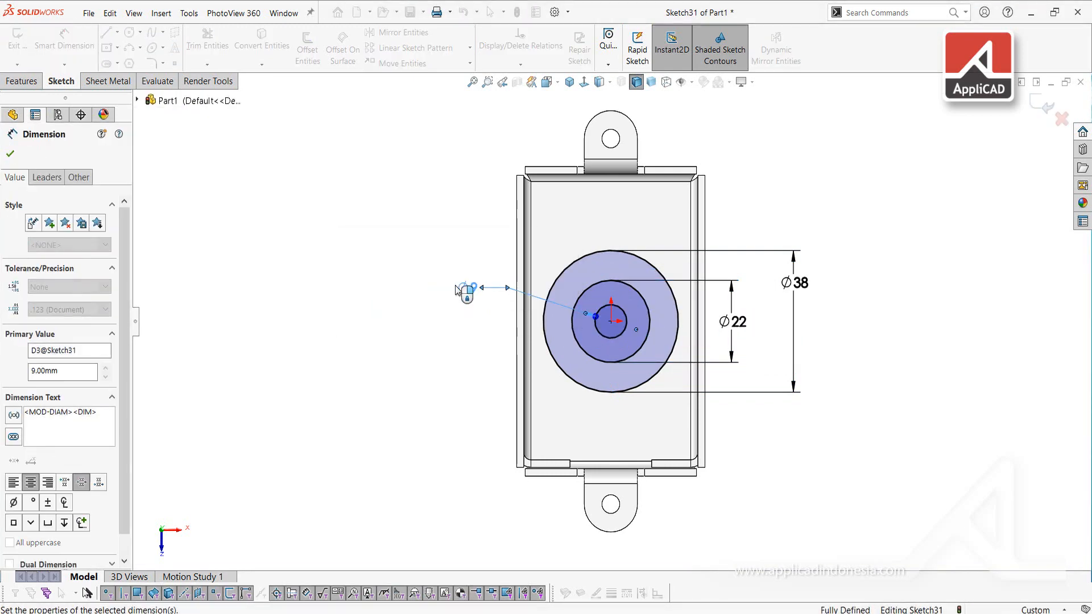
key("Escape")
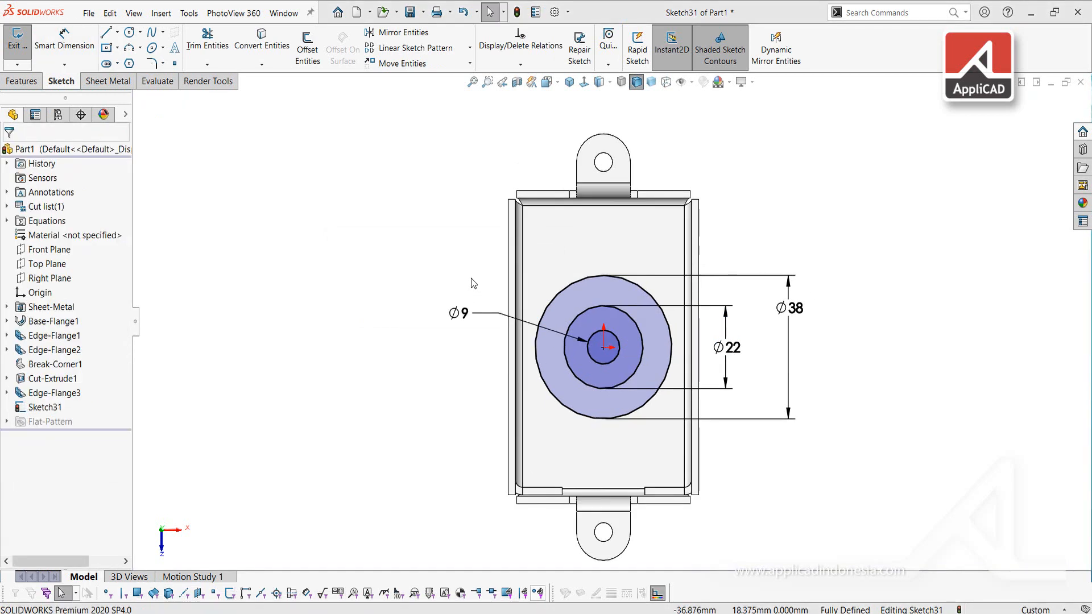
Draw a vertical and a horizontal line through the centre, each spanning the full 38 mm circle
key("l")
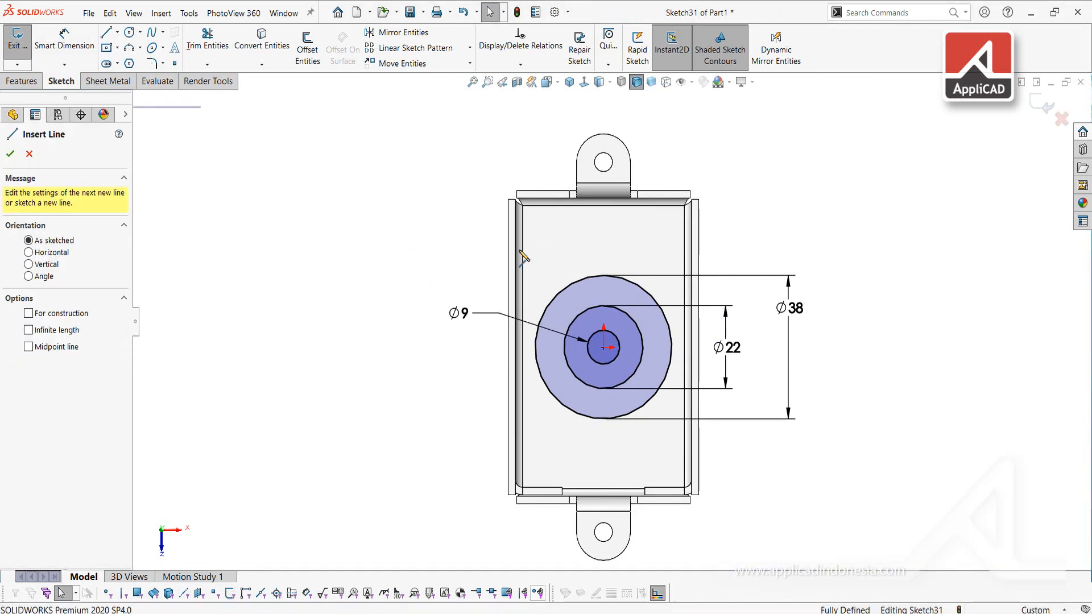
scroll(617, 289, "down", 2)
left_click_drag(597, 269, 598, 478)
key("Escape")
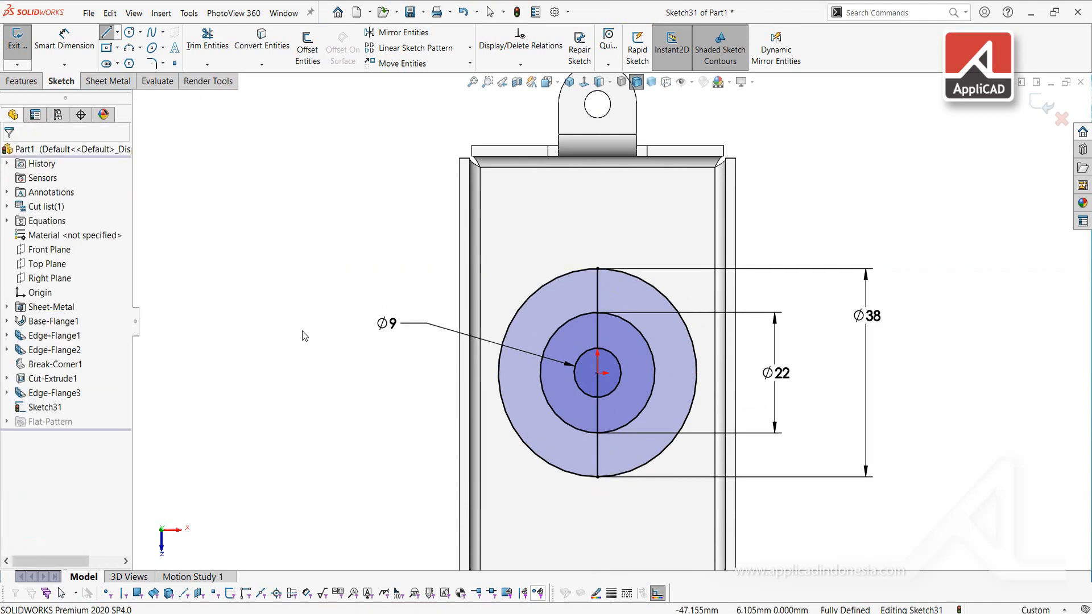
right_click_drag(269, 329, 318, 331)
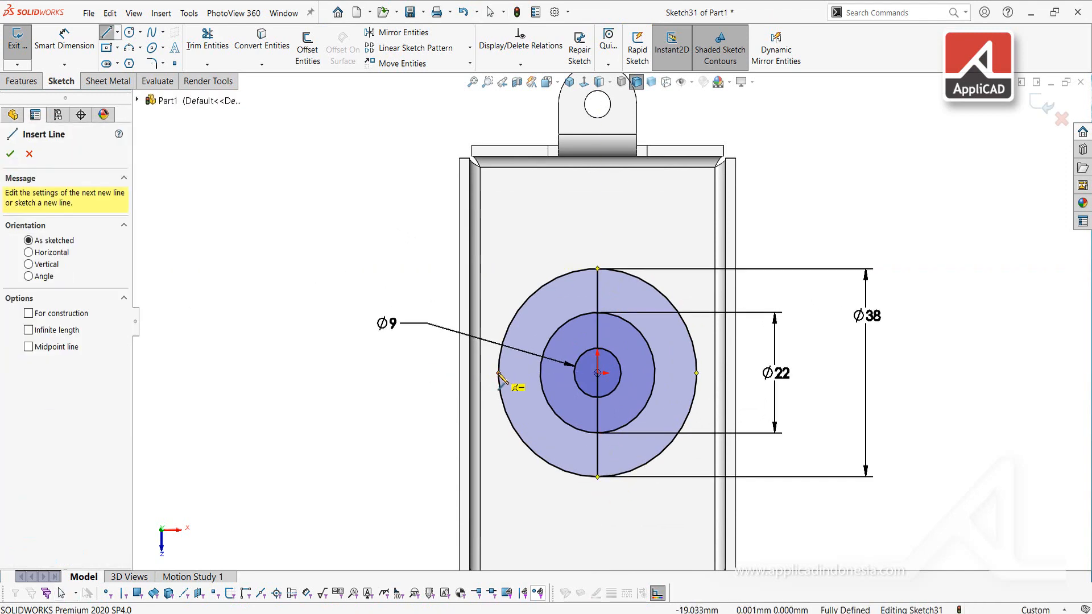
mouse_move(499, 373)
left_mouse_down()
mouse_move(696, 387)
mouse_move(696, 373)
left_mouse_up()
key("Escape")
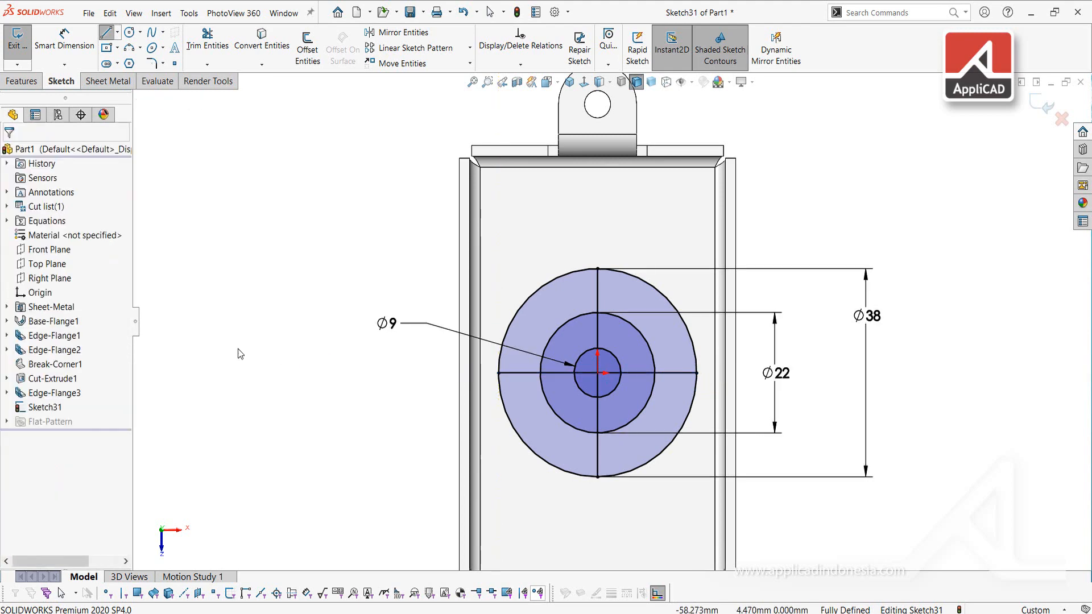
Draw two slanted lines from the centre to the outer circle, one up to each side, at about 50° from horizontal
key("Return")
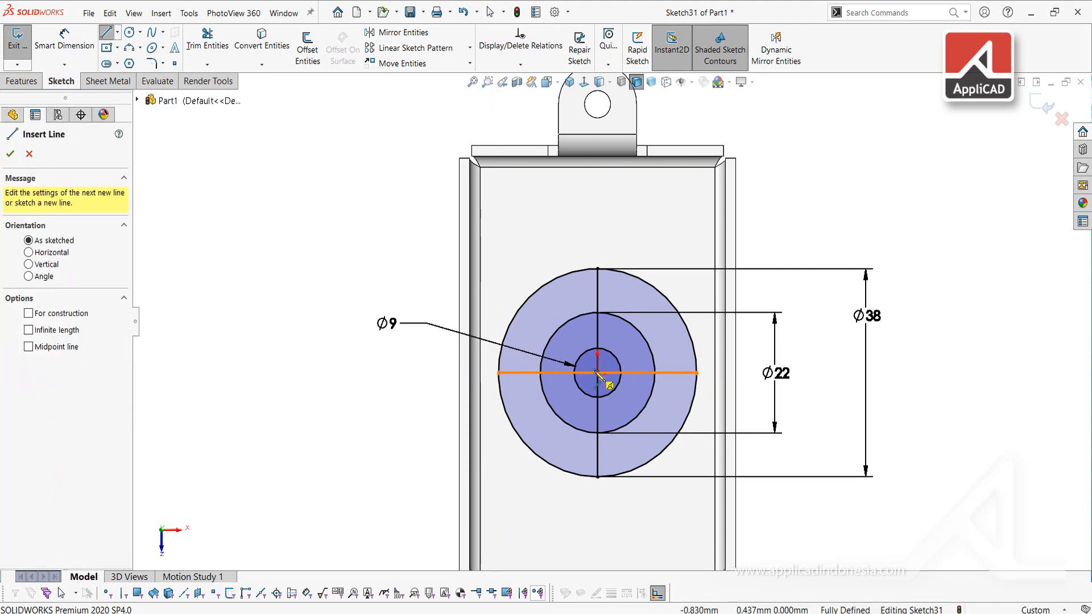
left_click_drag(597, 374, 677, 308)
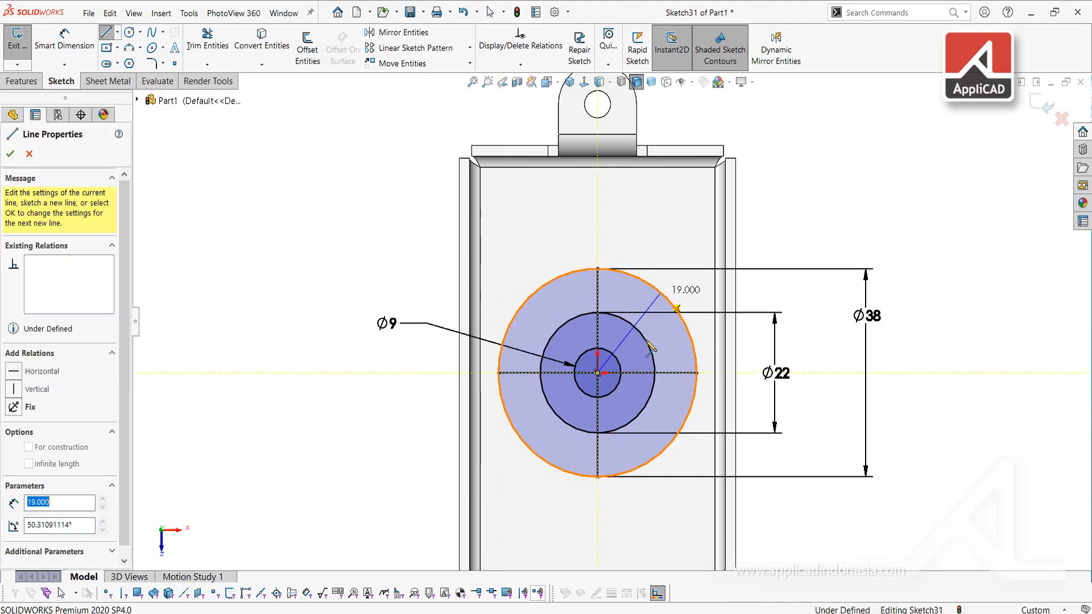
key("Escape")
key("Return")
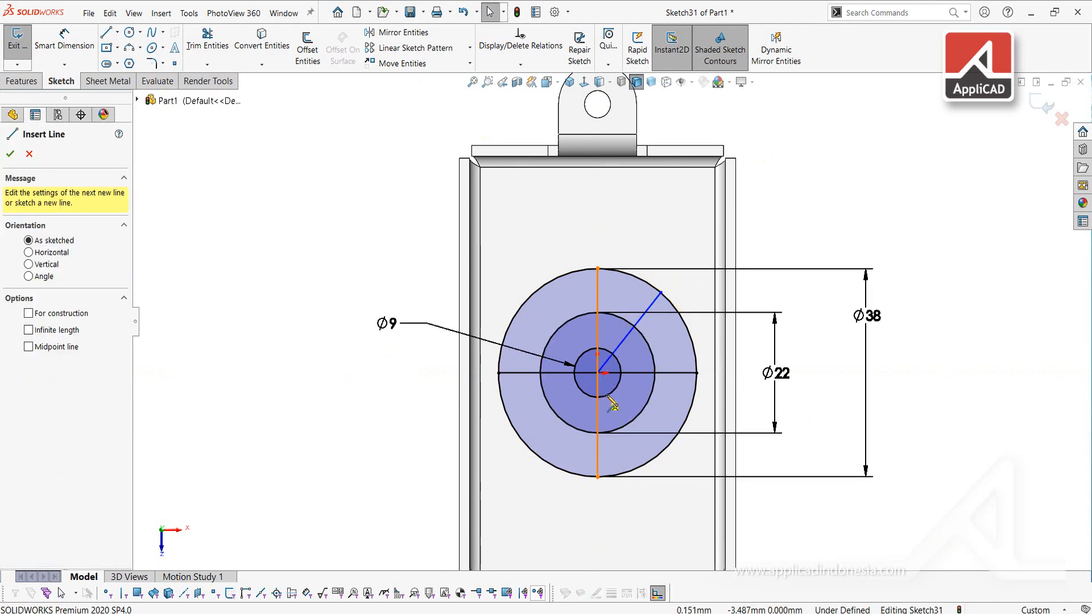
left_click_drag(597, 373, 534, 293)
key("Escape")
scroll(592, 343, "up", 3)
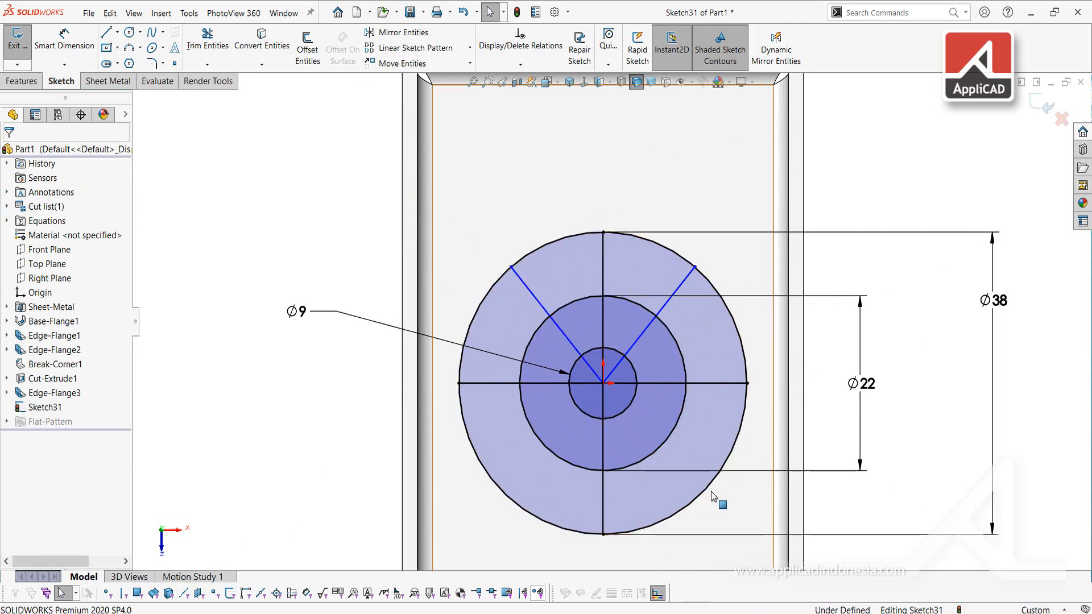
Extend the two slanted lines through the centre to the opposite side of the 38 mm circle
left_click(216, 65)
left_click(218, 95)
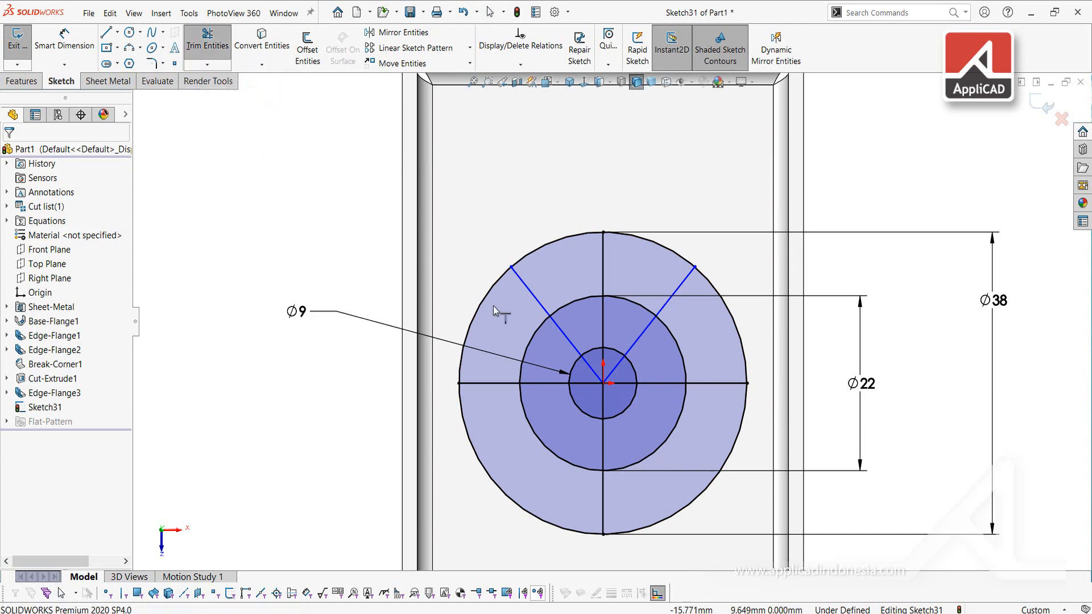
left_click(528, 292)
left_click(527, 292)
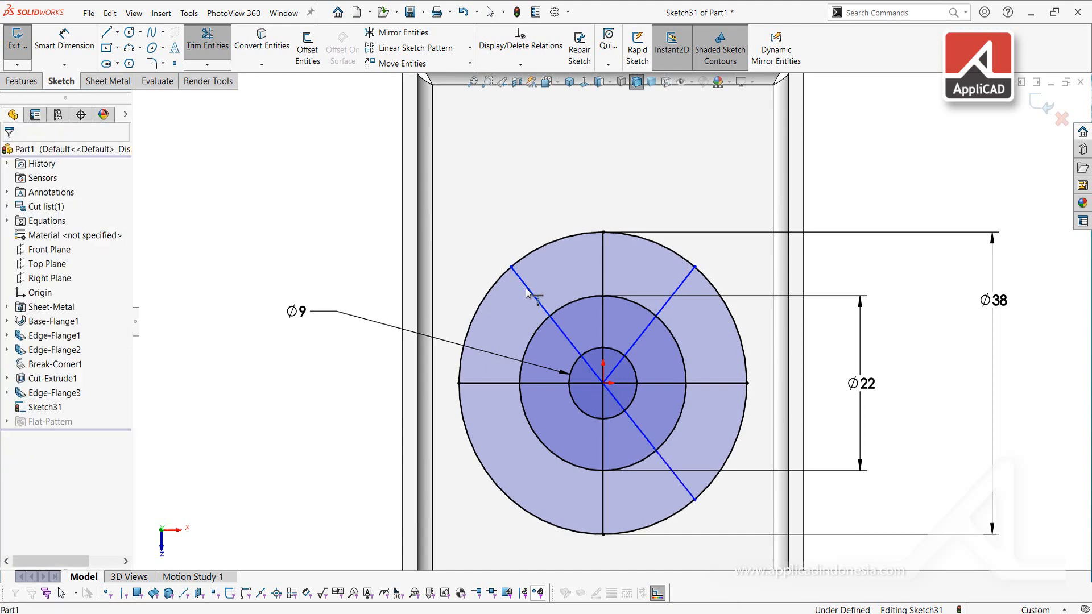
left_click(697, 502)
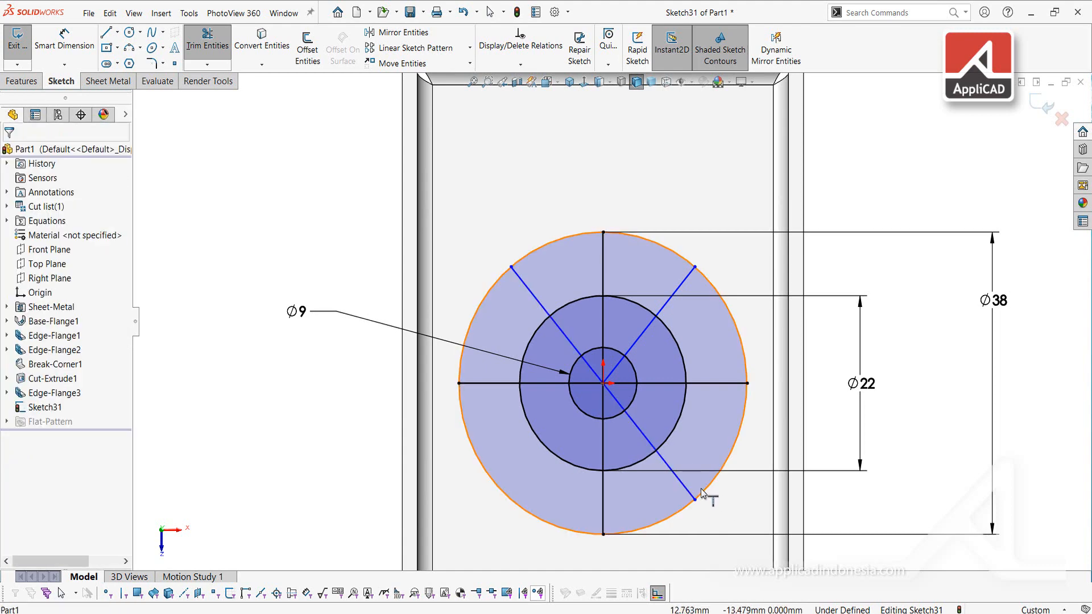
left_click(667, 305)
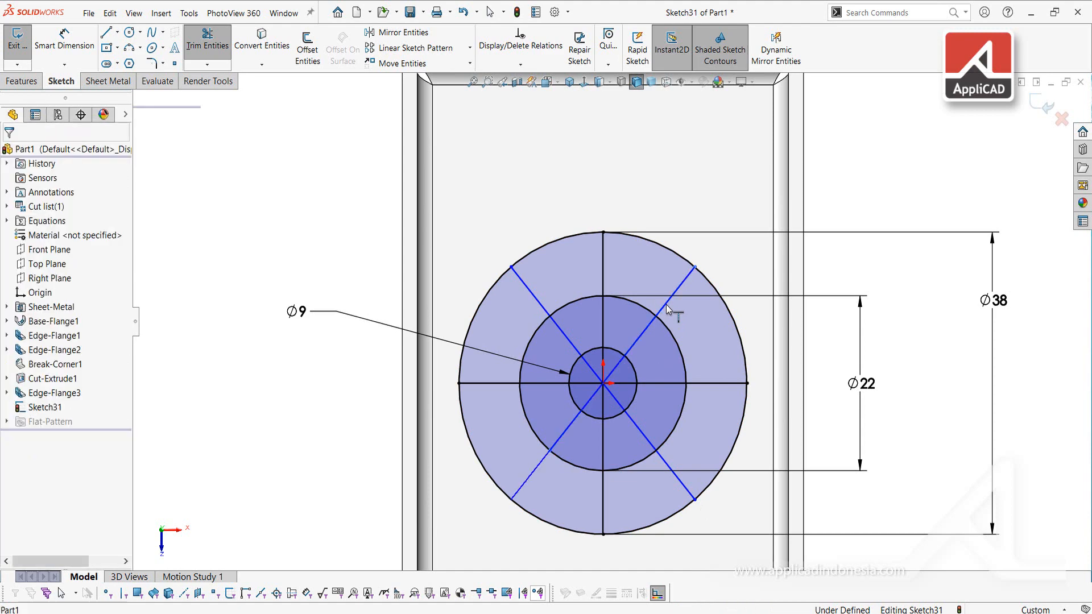
left_click(666, 305)
left_click(631, 312)
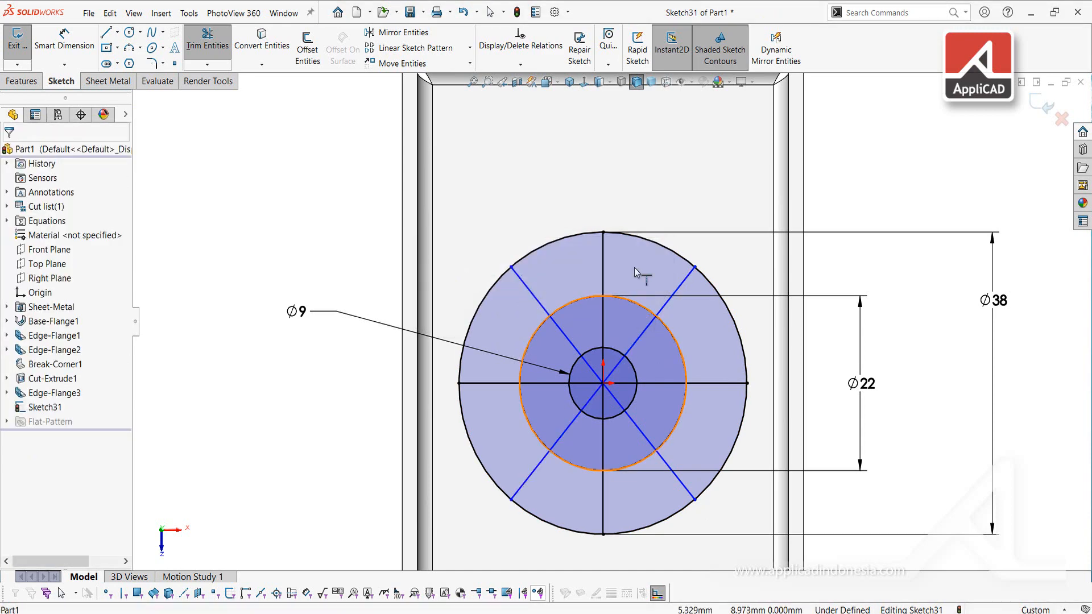
scroll(538, 253, "up", 3)
scroll(583, 376, "down", 2)
key("Escape")
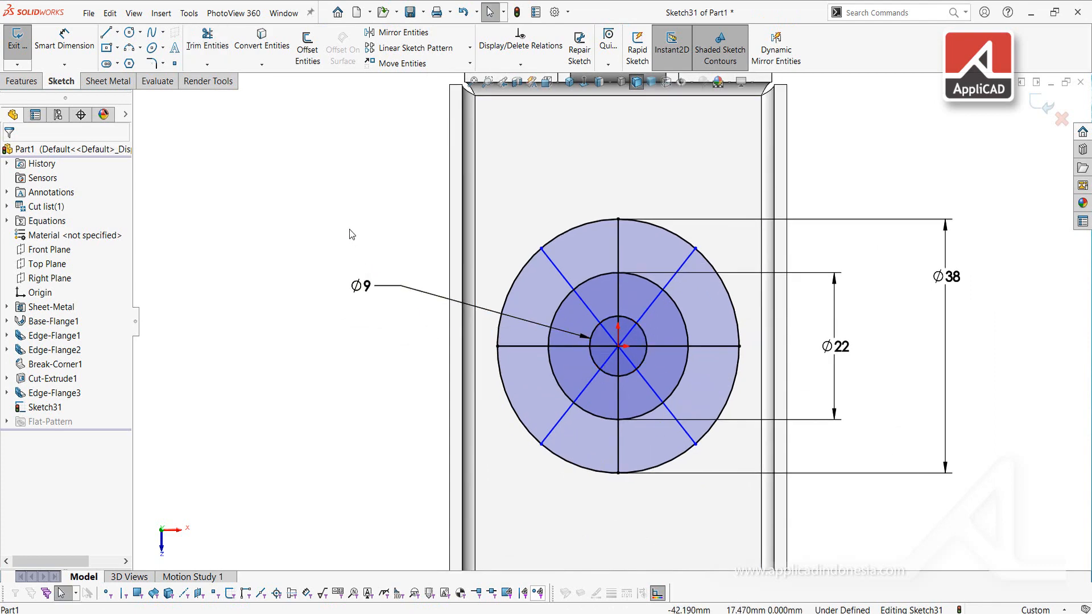
Dimension the angle between the slanted line rising to the left and the horizontal line as 45°
right_click_drag(350, 230, 348, 168)
scroll(596, 323, "down", 4)
left_click(600, 321)
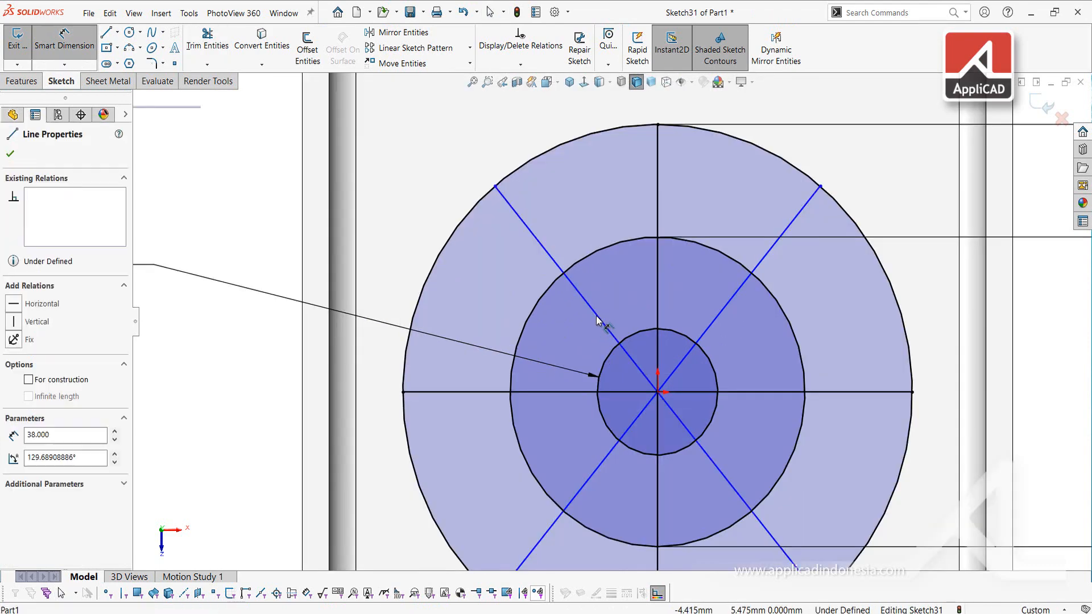
left_click(580, 391)
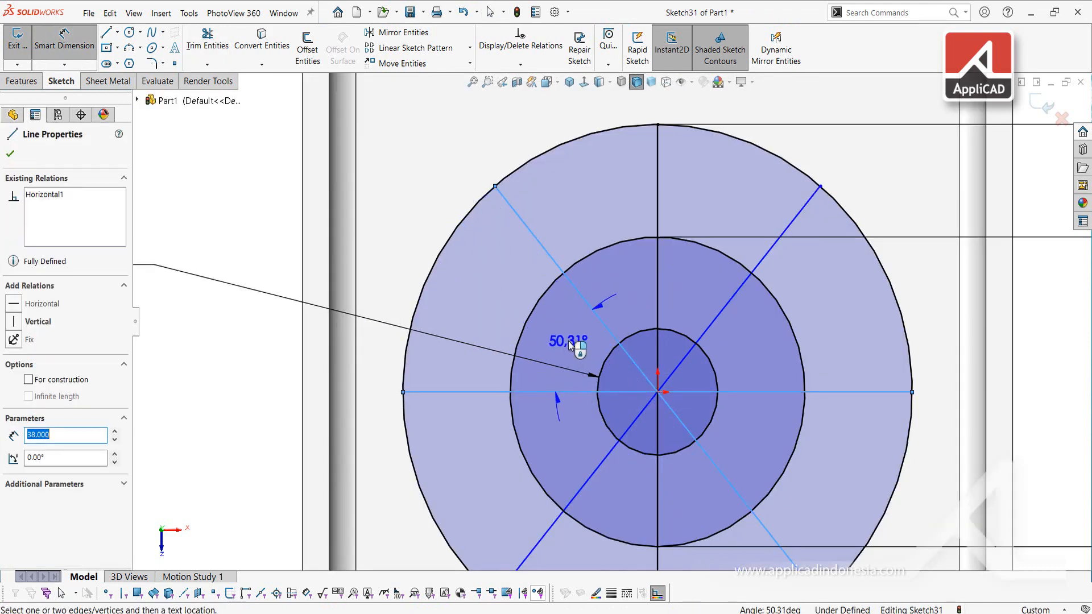
left_click(570, 343)
type("45")
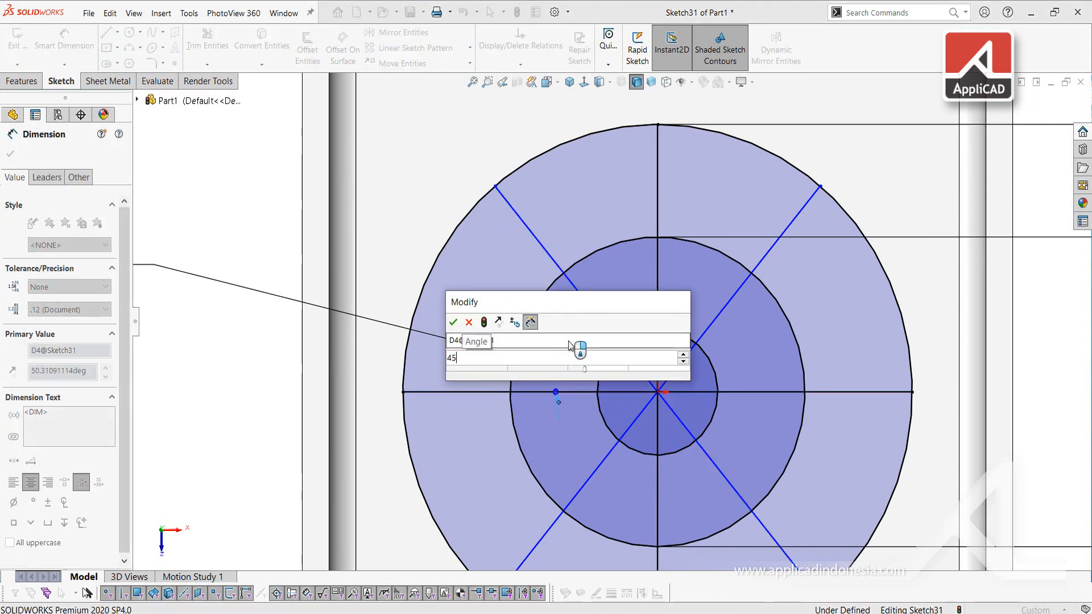
key("Return")
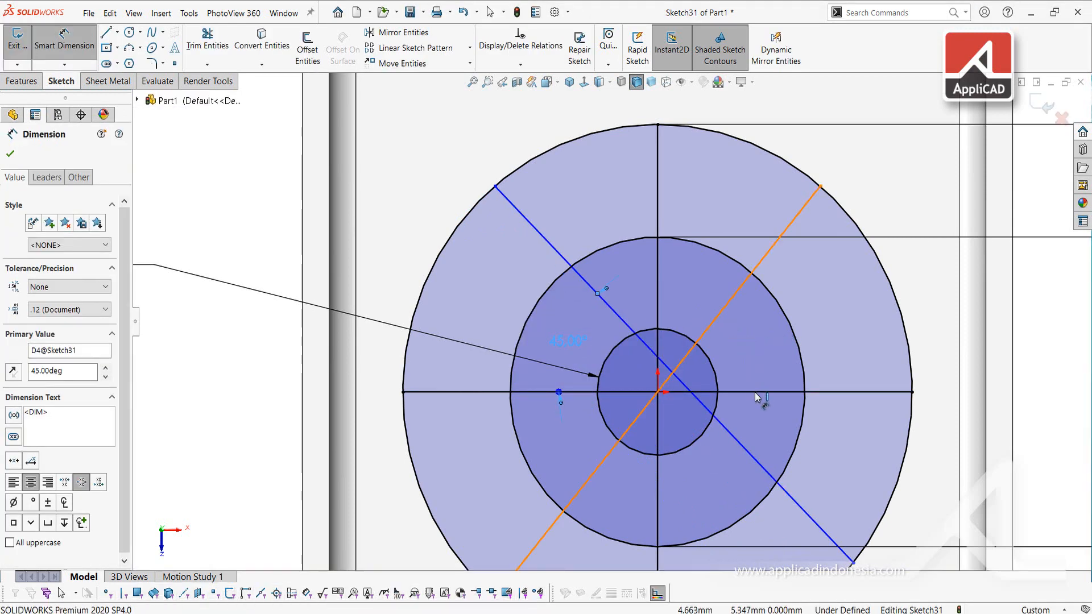
Dimension the angle between the slanted line rising to the right and the horizontal line as 45°
left_click(758, 392)
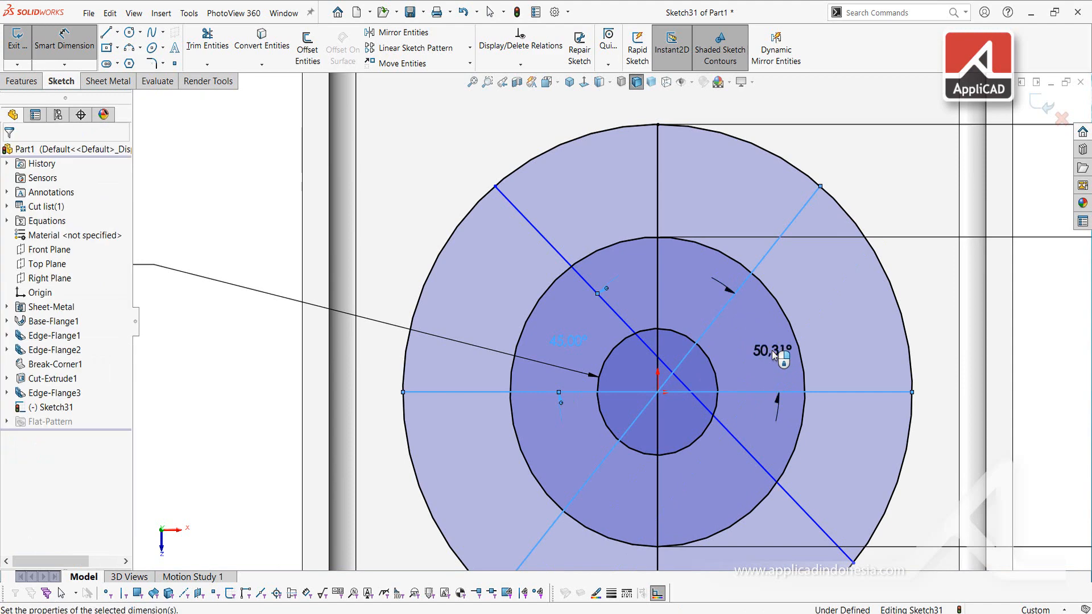
left_click(772, 351)
type("45")
key("Return")
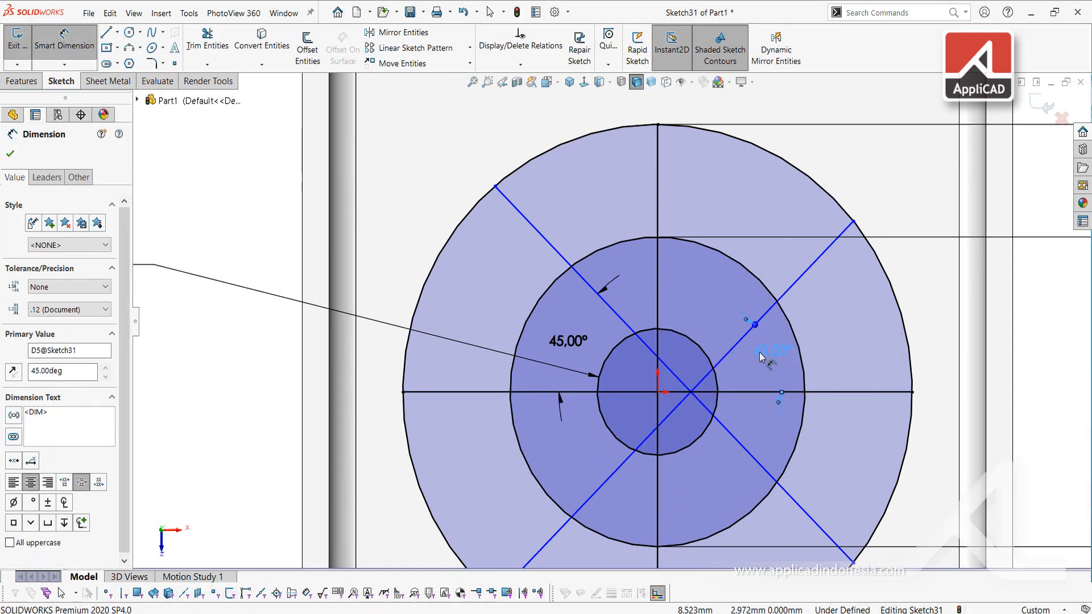
key("Escape")
Add a Midpoint relation between each of the two slanted lines and the circles' centre point
left_click(724, 363)
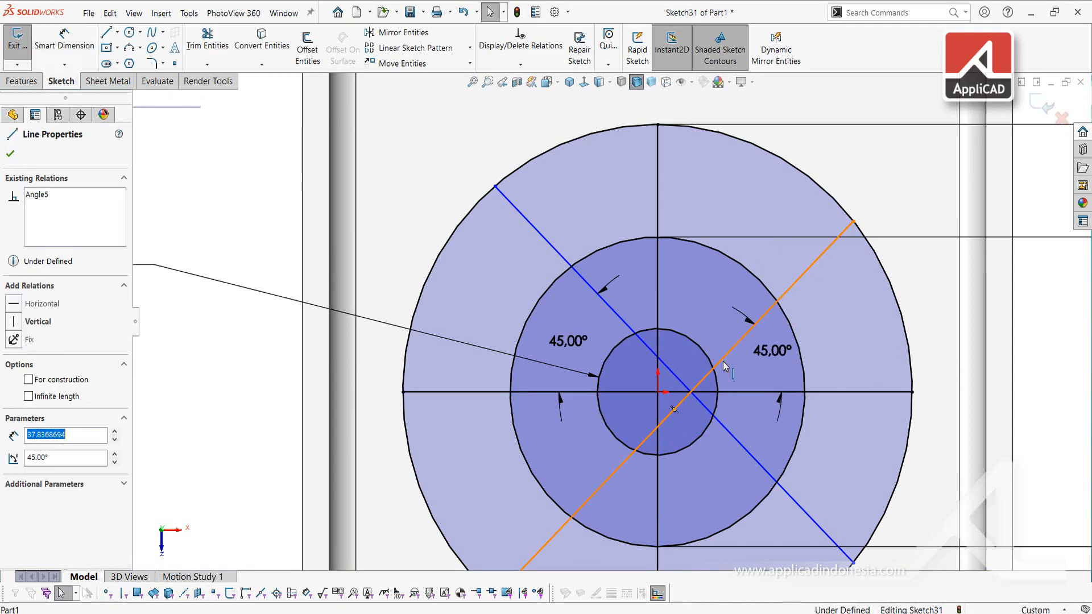
left_click(657, 394, "ctrl")
left_click(13, 367)
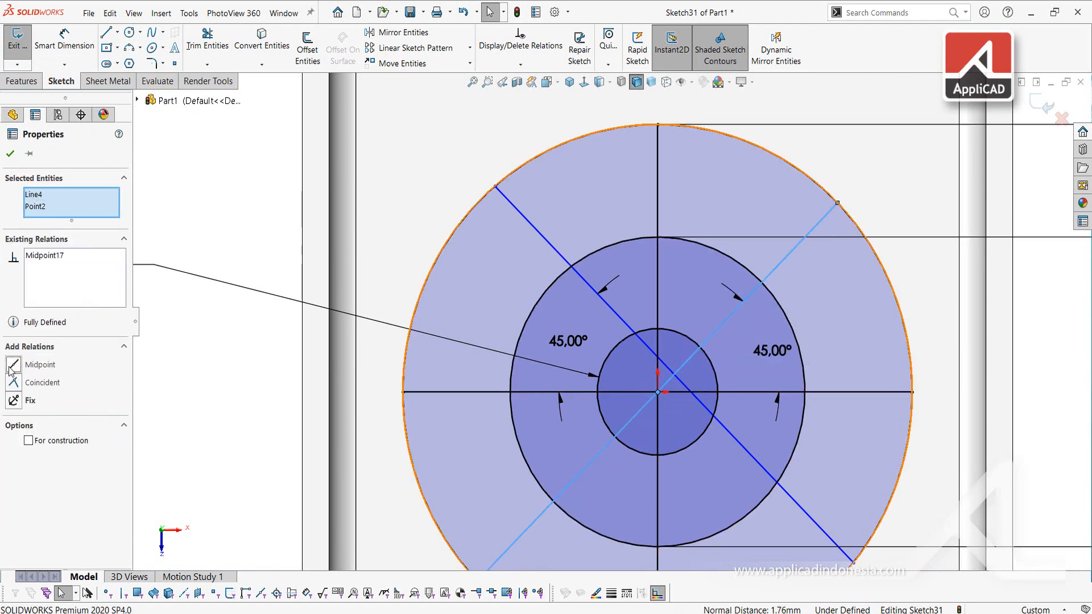
key("Escape")
left_click(603, 305)
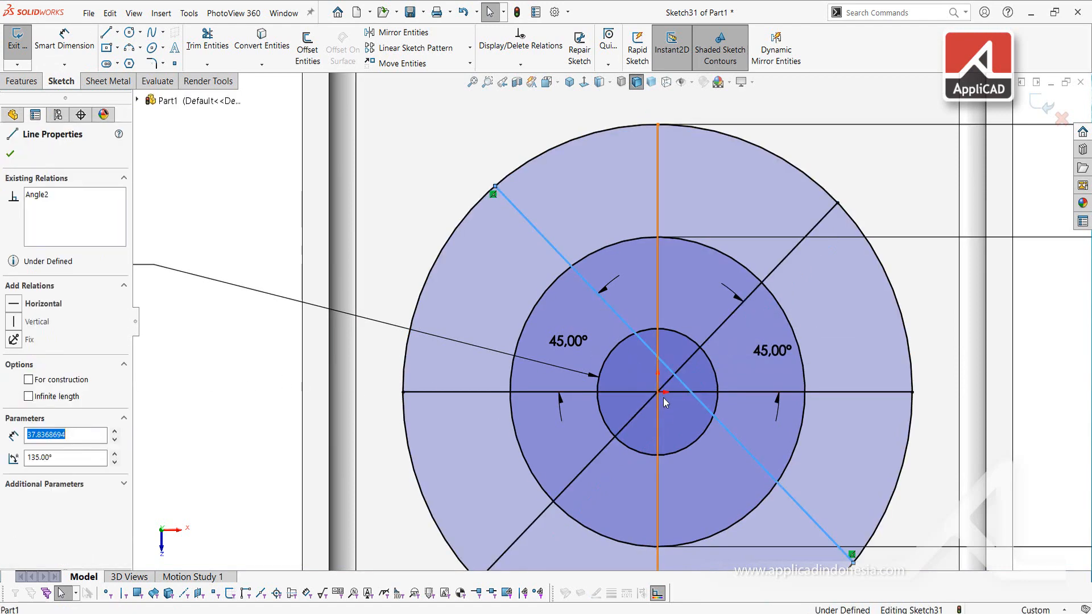
left_click(658, 392, "ctrl")
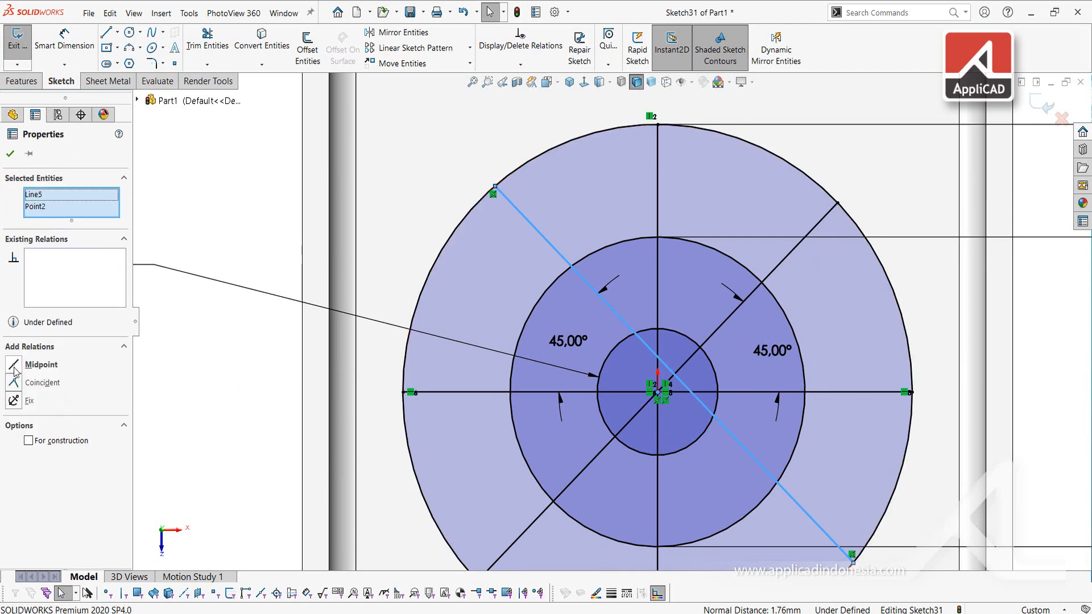
left_click(14, 367)
key("Escape")
scroll(762, 364, "up", 5)
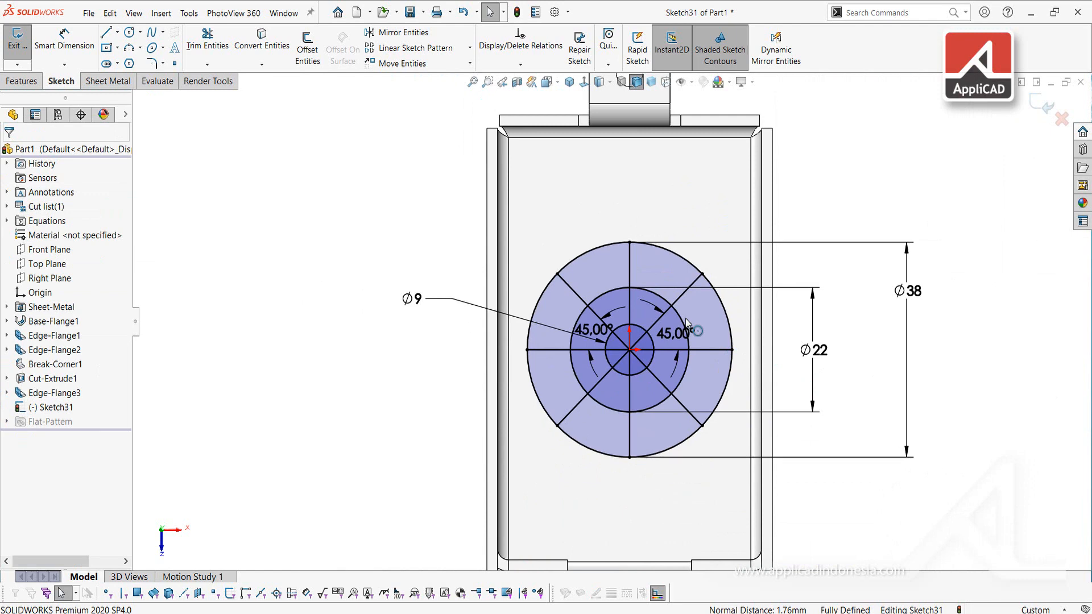
Start a Vent feature from the floor sketch with the outer 38 mm circle as its boundary
left_click(108, 81)
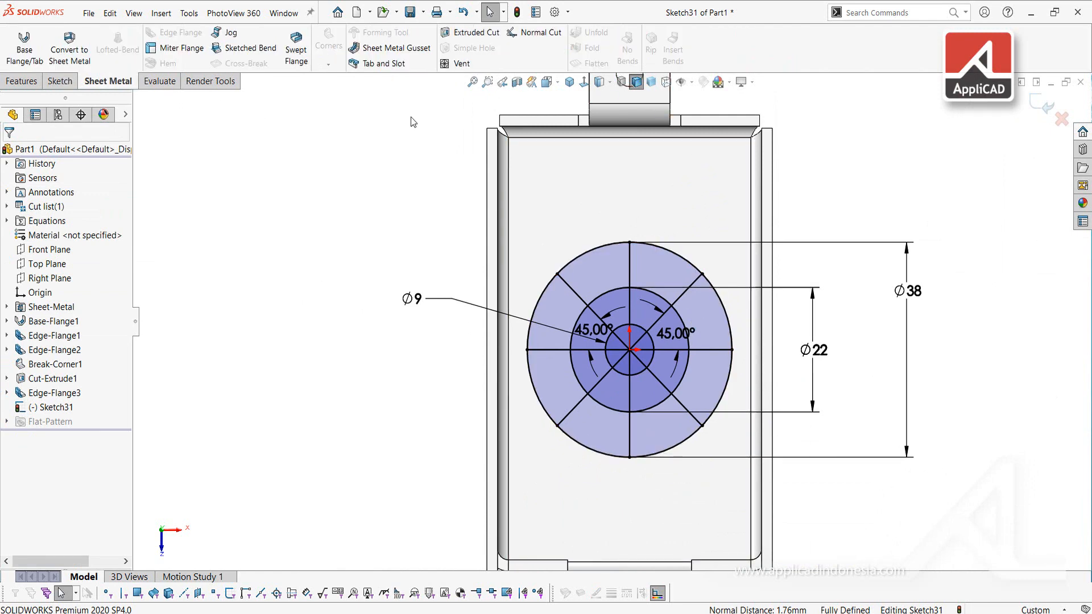
left_click(462, 64)
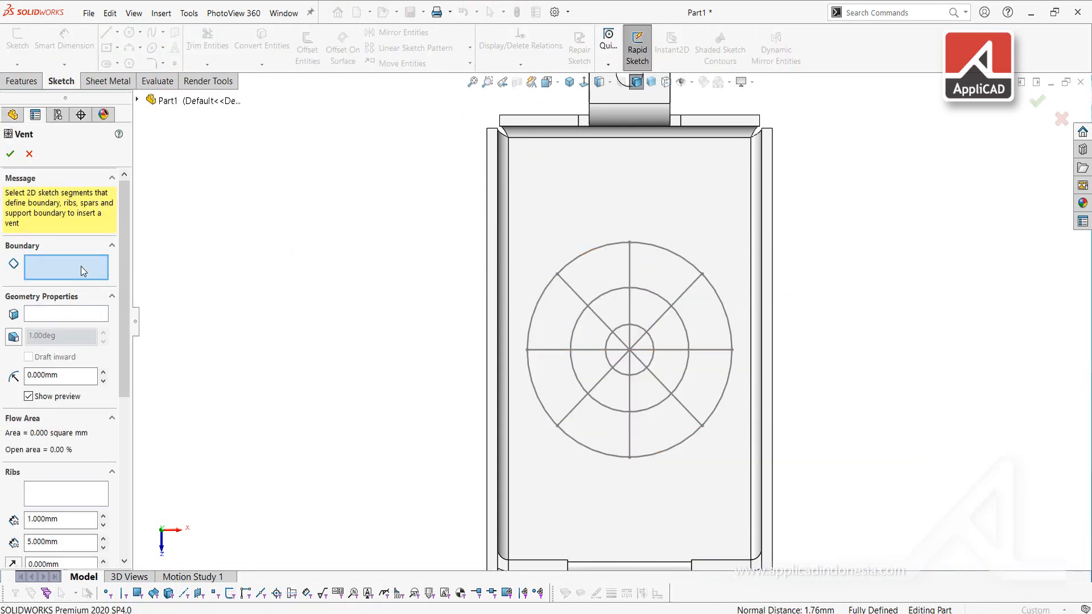
left_click(587, 265)
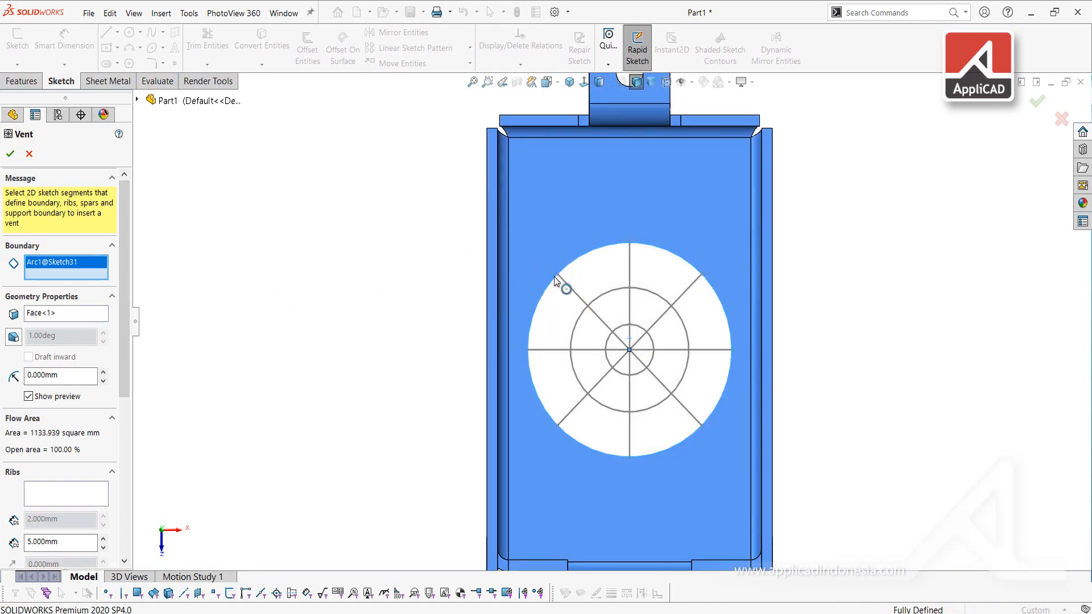
Define the vertical, horizontal and two slanted lines as the vent's ribs, 2 mm wide
scroll(114, 319, "down", 3)
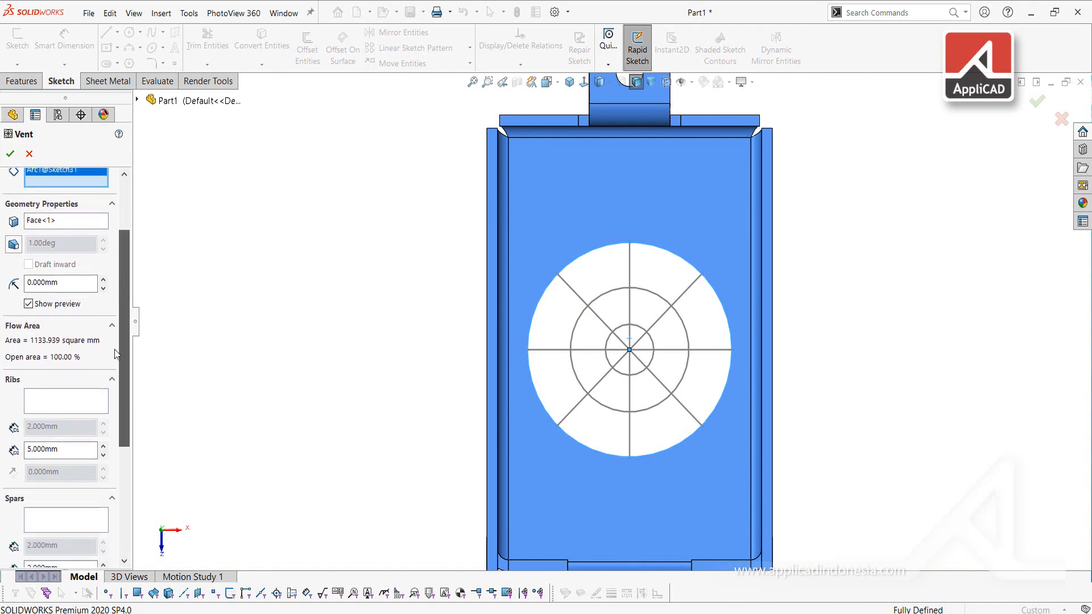
left_click(49, 404)
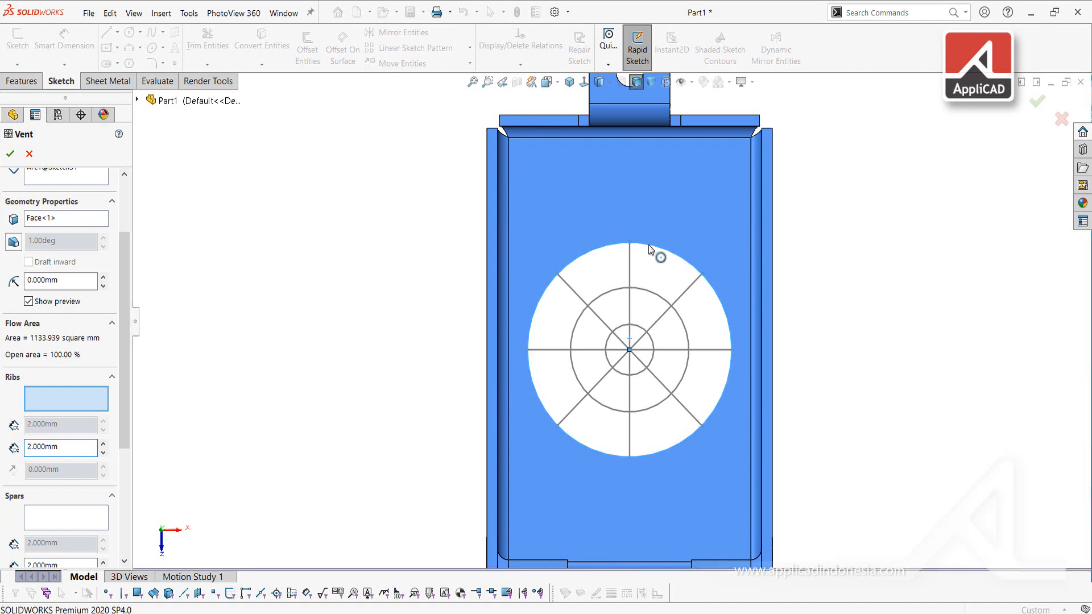
left_click(683, 293)
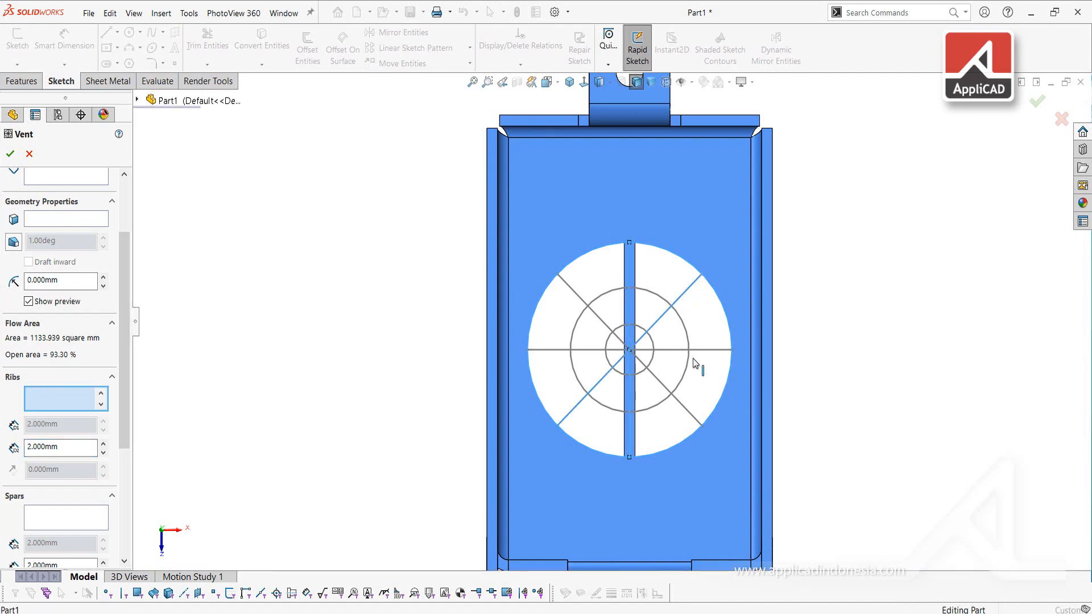
left_click(690, 410)
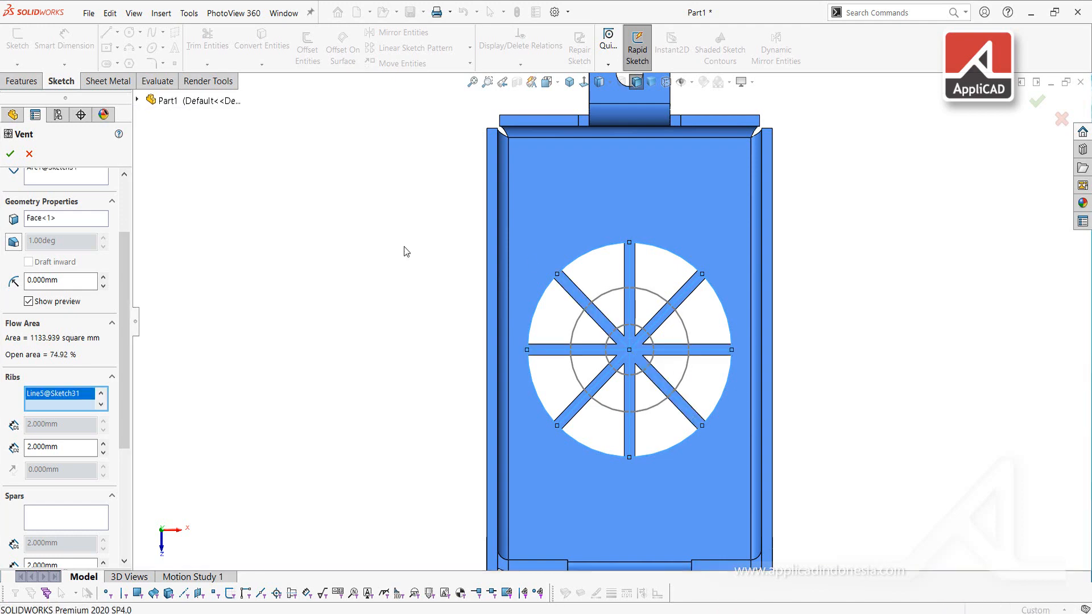
Define the middle 22 mm circle as the vent's spar, 2 mm wide
scroll(128, 418, "down", 3)
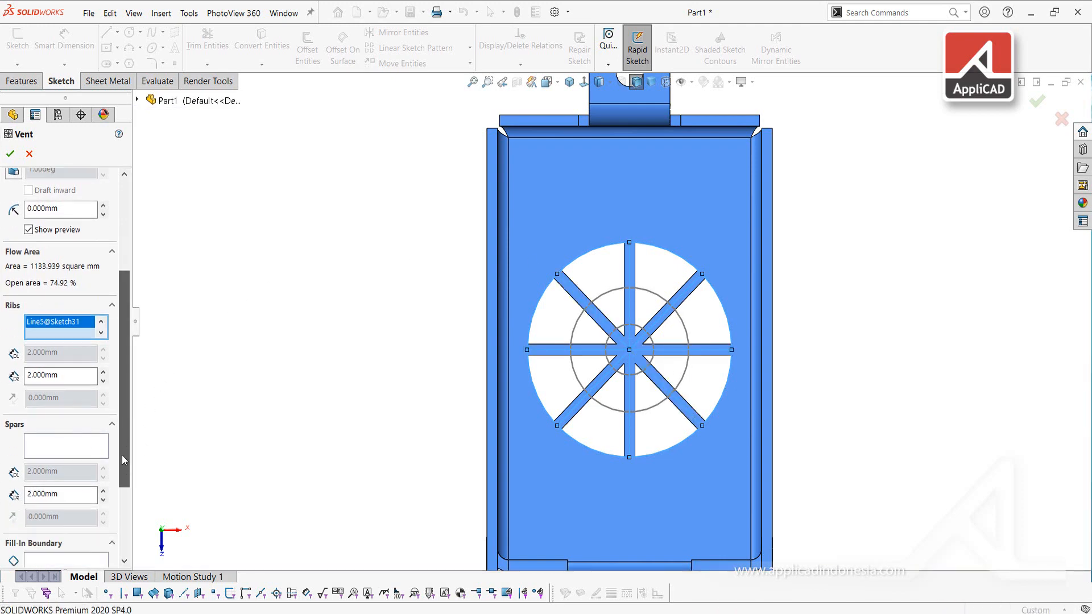
left_click(103, 443)
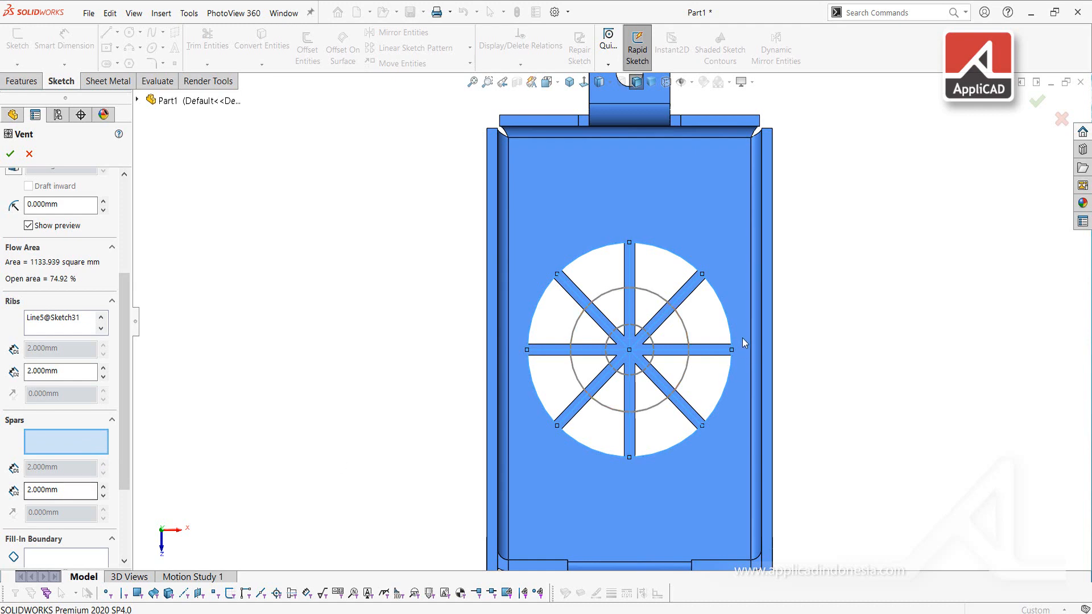
left_click(607, 299)
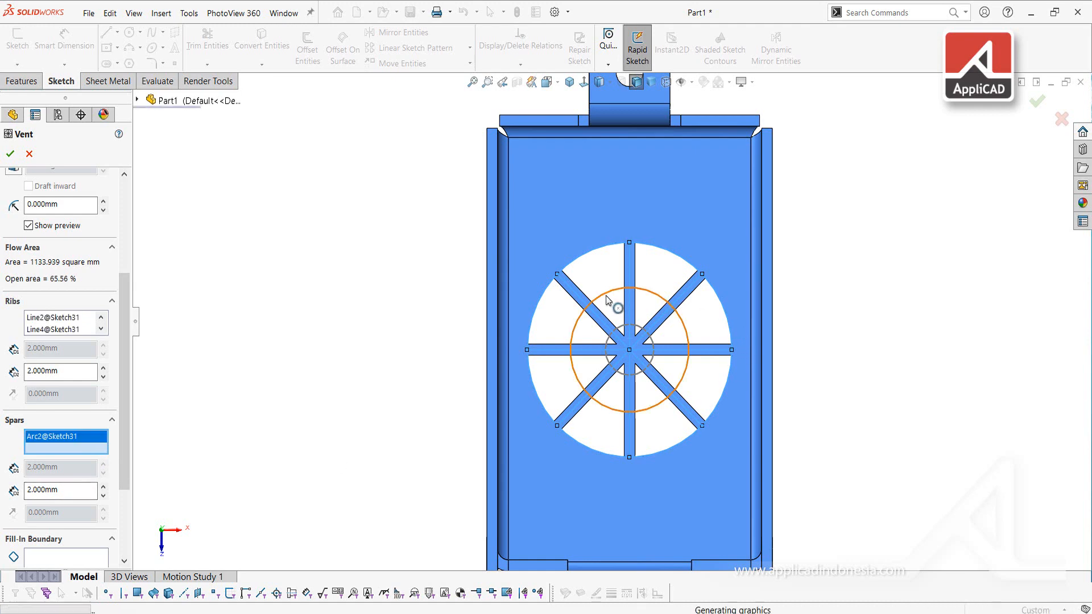
Use the innermost 9 mm circle as the vent's fill-in boundary and create the vent
scroll(125, 364, "down", 4)
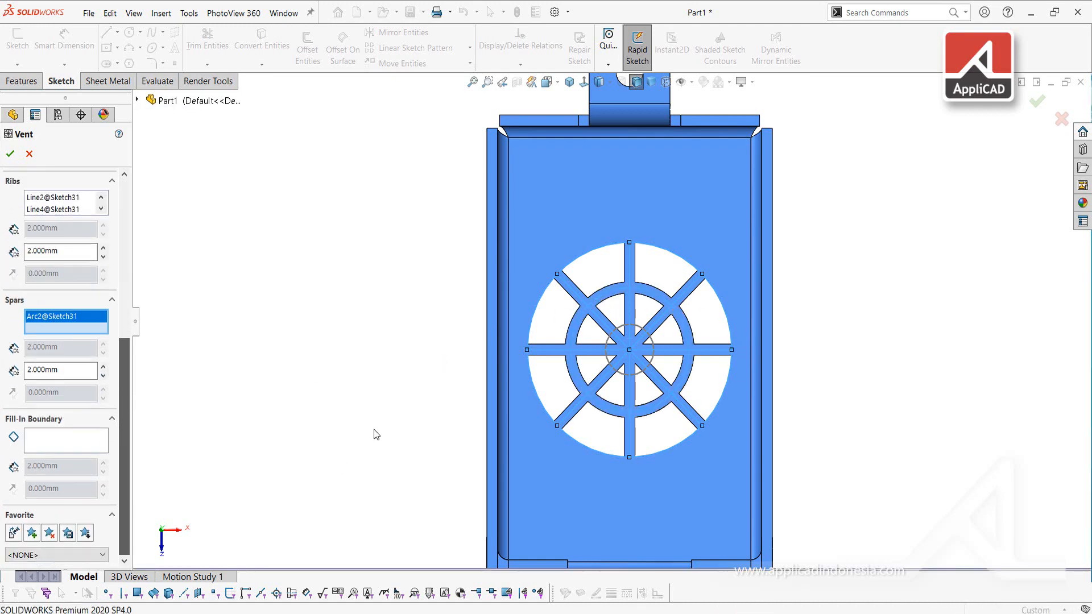
scroll(589, 340, "down", 3)
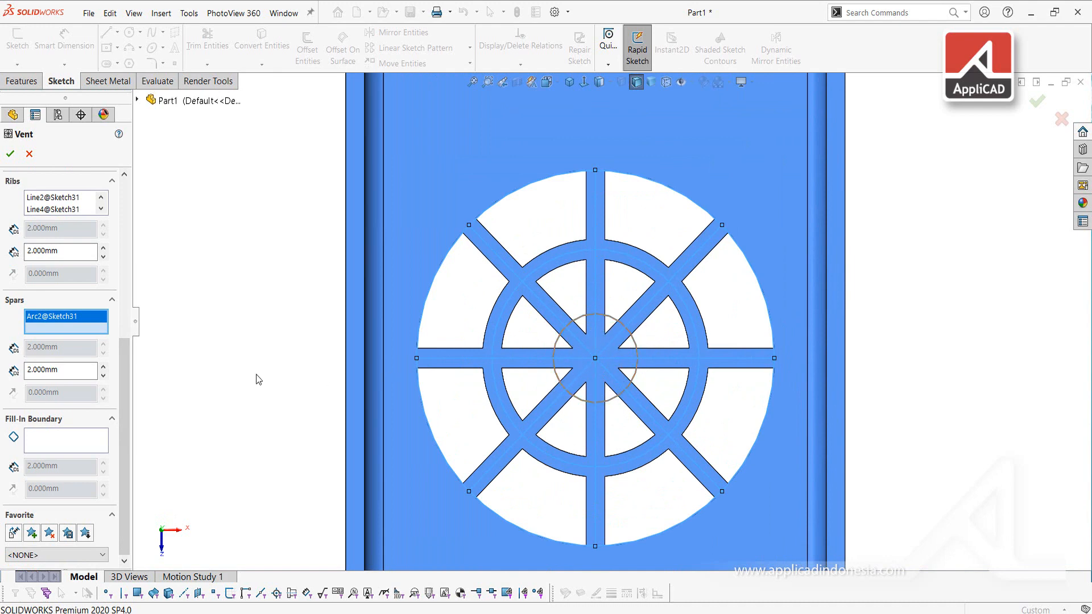
left_click(56, 441)
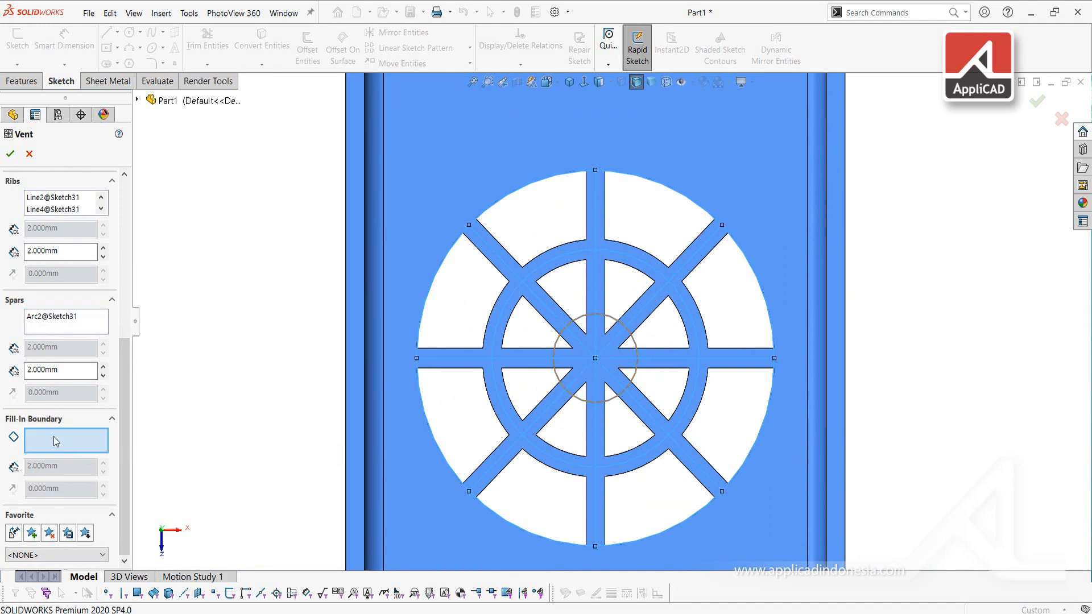
left_click(562, 348)
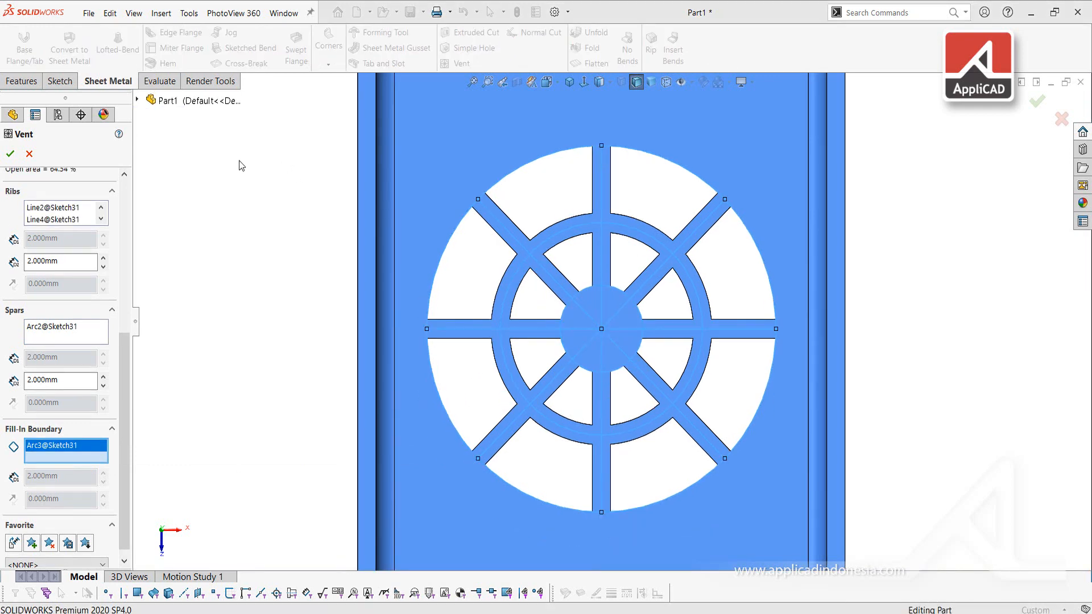
left_click(10, 155)
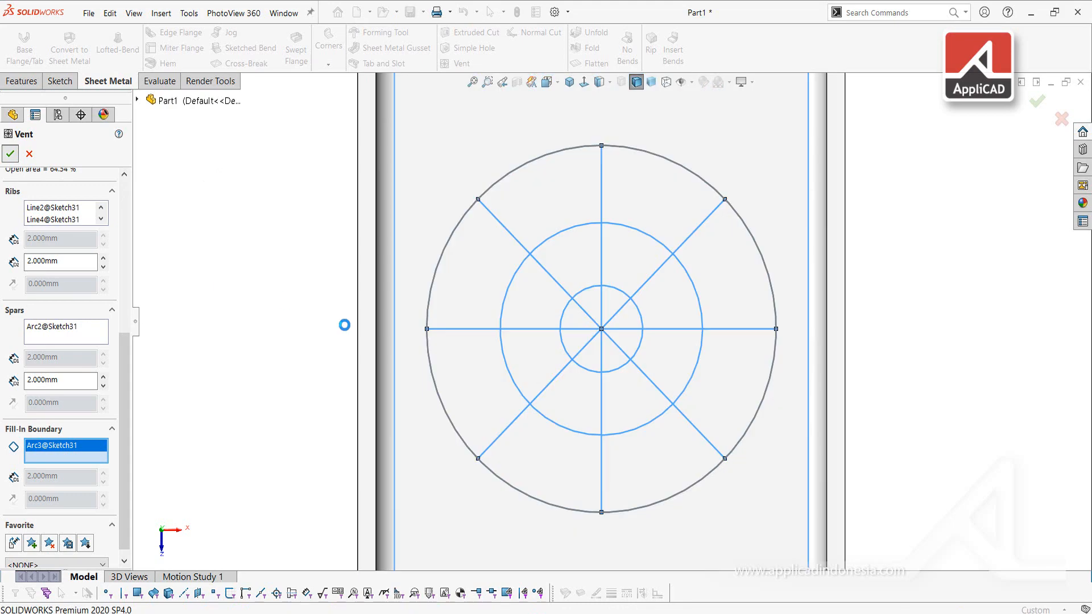
Start an open Hem on the top edge of one long wall, folding outward, with 10 mm length and 2 mm gap
middle_click_drag(602, 421, 731, 304)
key("f")
middle_click_drag(687, 351, 660, 143)
middle_click_drag(578, 310, 620, 314)
scroll(620, 293, "down", 4)
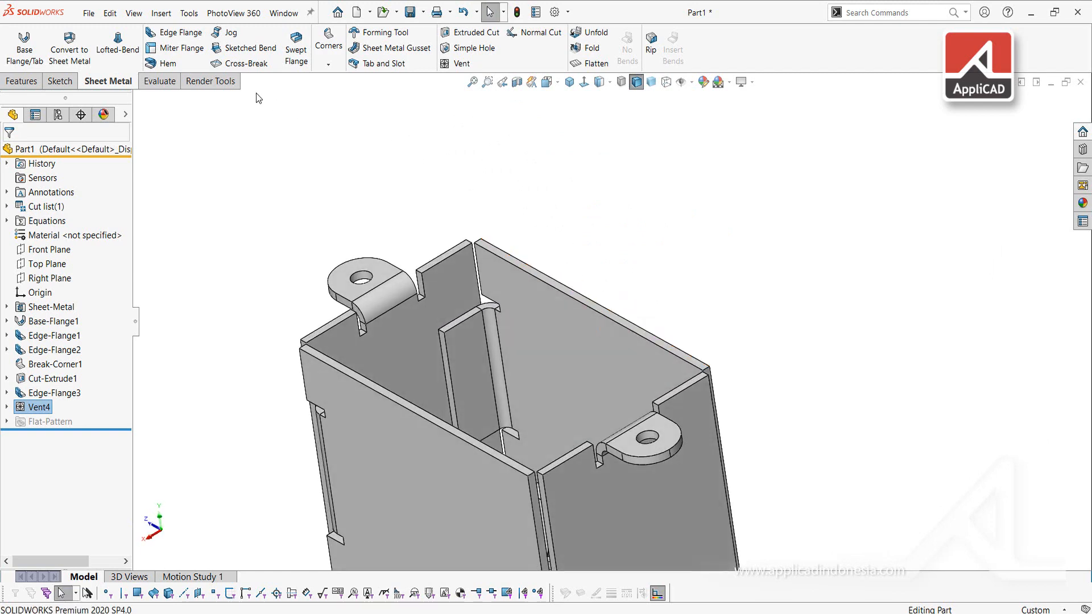
left_click(165, 64)
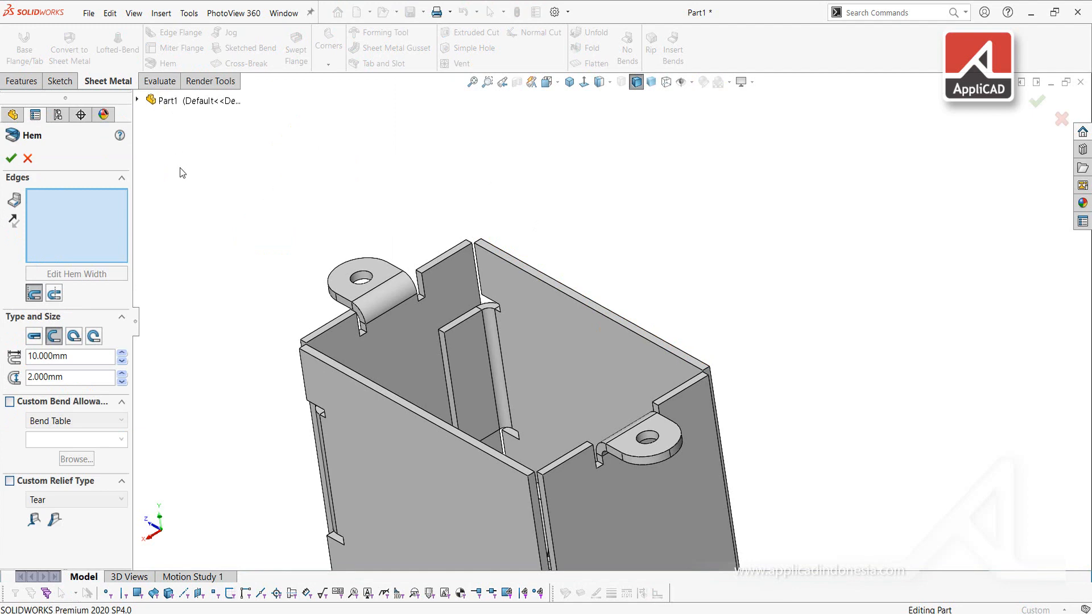
left_click(567, 289)
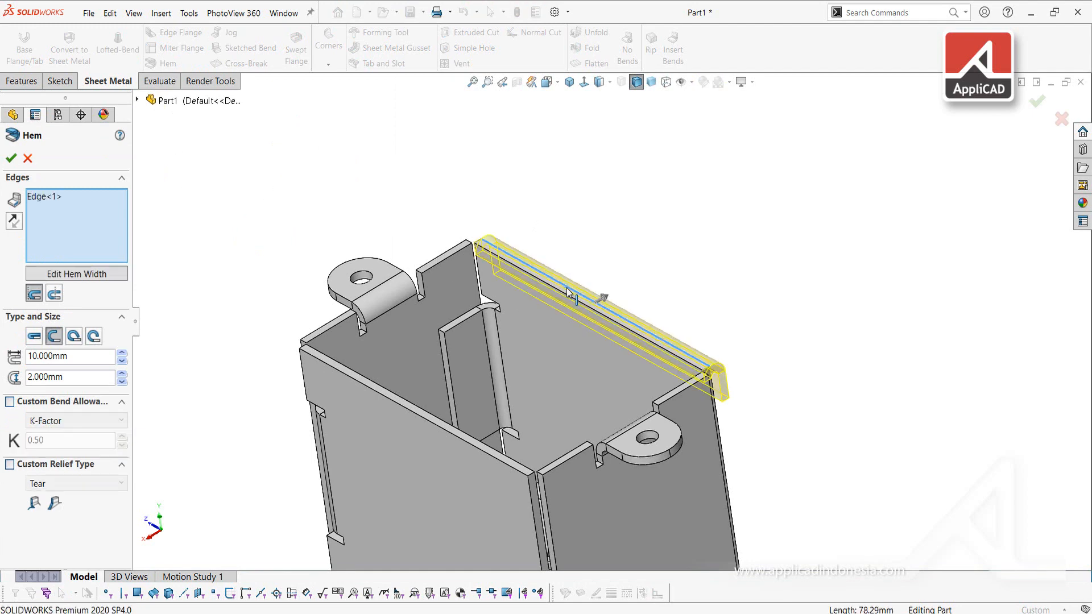
middle_click_drag(539, 392, 455, 364)
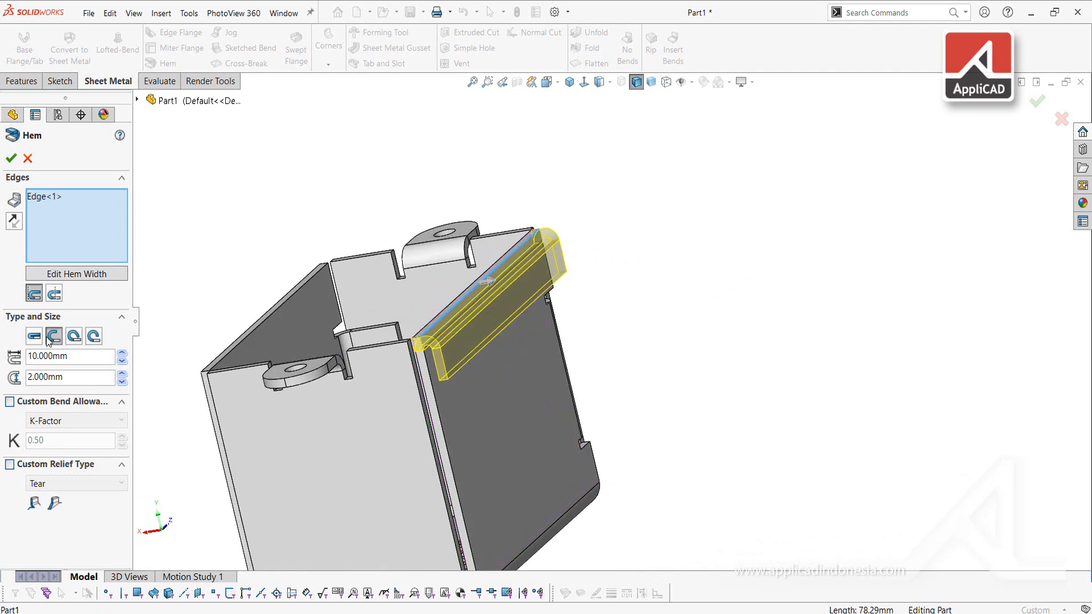
middle_click_drag(345, 420, 433, 375)
scroll(432, 372, "down", 3)
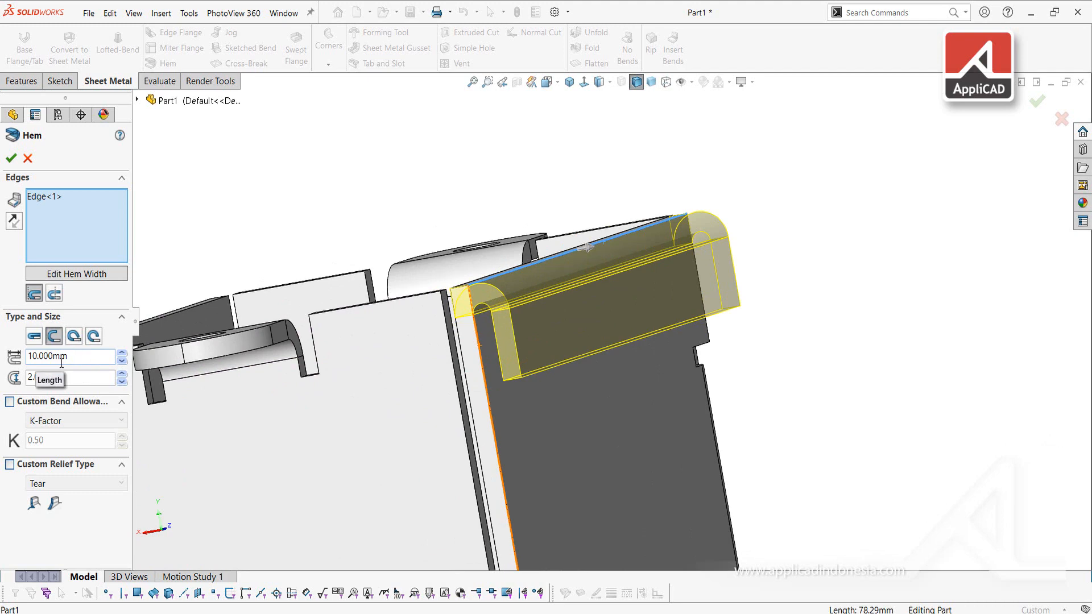
middle_click_drag(487, 380, 496, 336)
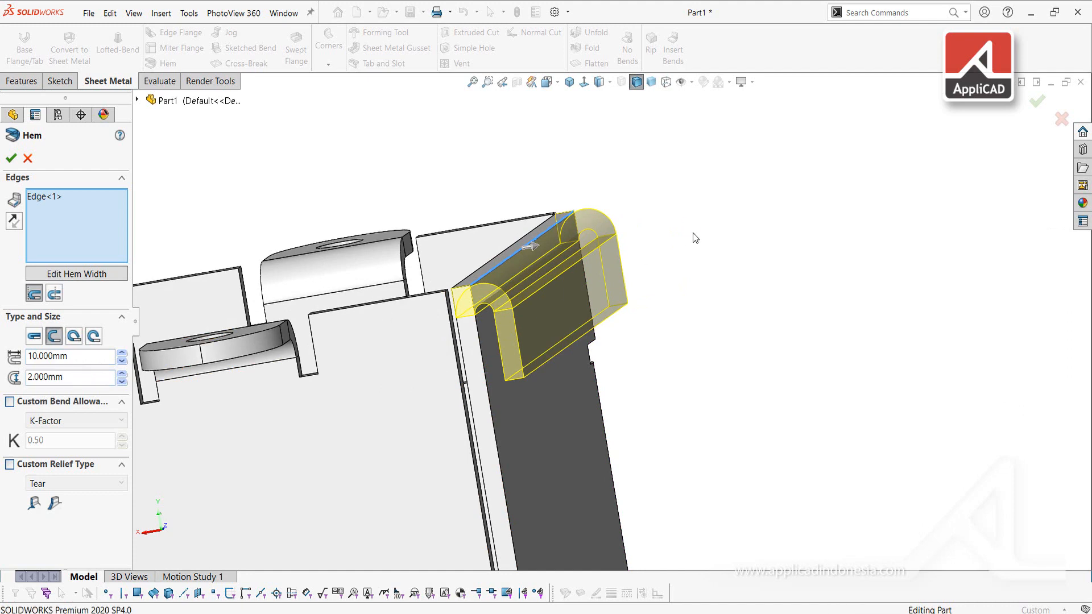
middle_click_drag(692, 236, 198, 348)
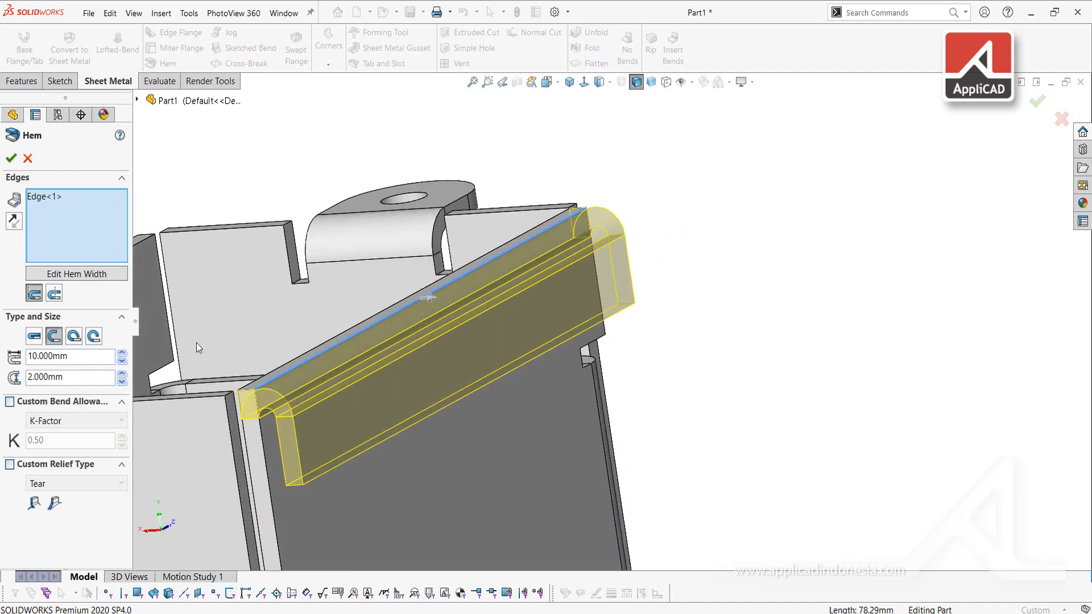
Edit the hem's width profile, pulling both endpoints of its base line inward from the wall's ends
left_click(50, 274)
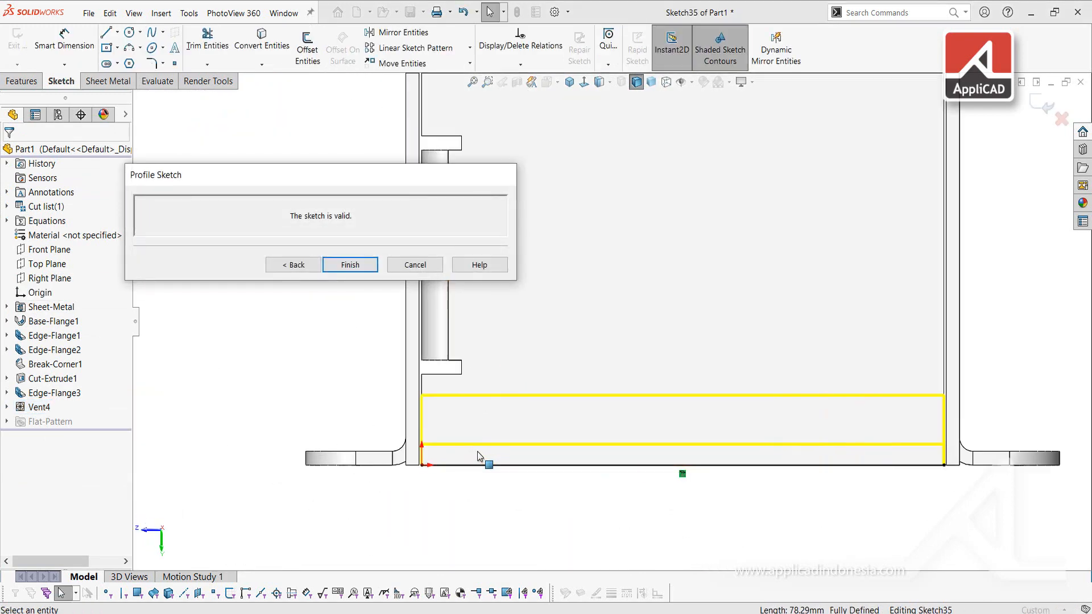
scroll(444, 475, "down", 3)
left_click_drag(411, 449, 562, 448)
scroll(714, 462, "up", 4)
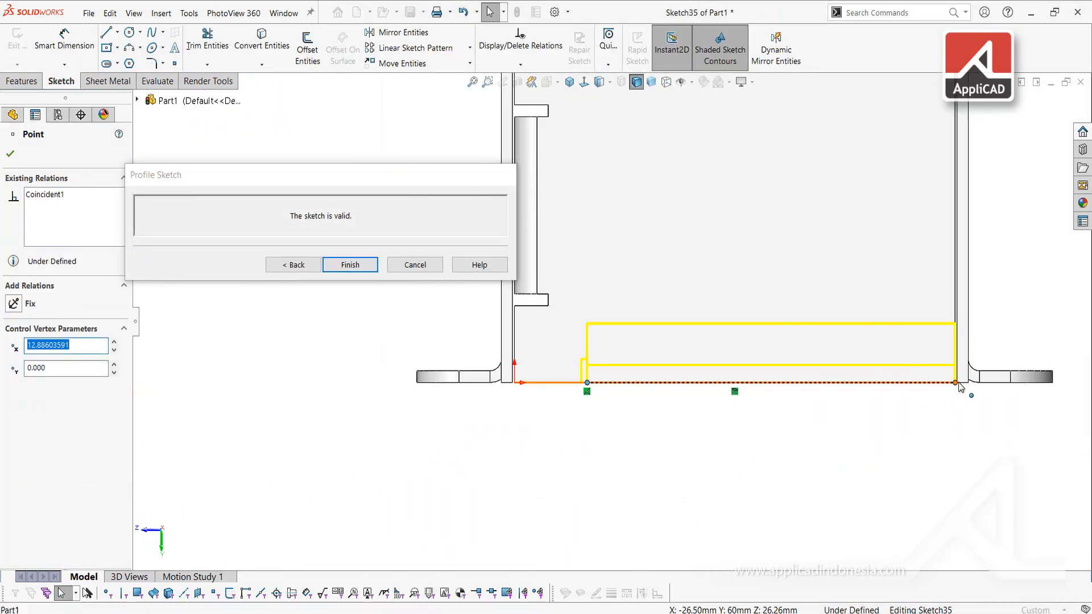
left_click_drag(957, 387, 859, 383)
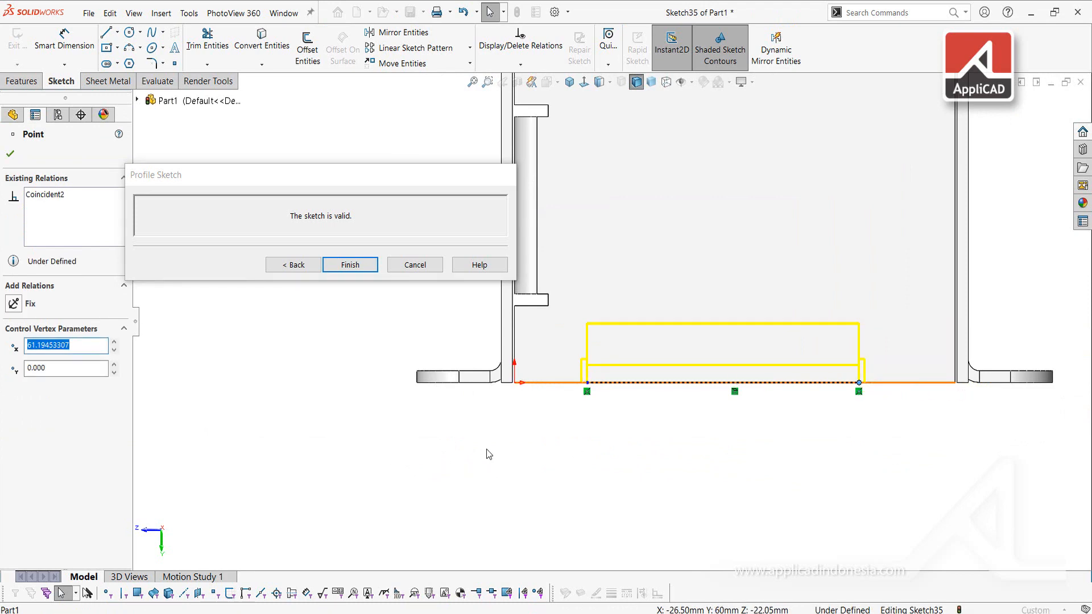
Dimension the hem profile's endpoint nearest the sketch origin 13 mm from the wall's adjacent vertical edge
right_click_drag(473, 466, 473, 435)
scroll(561, 405, "down", 4)
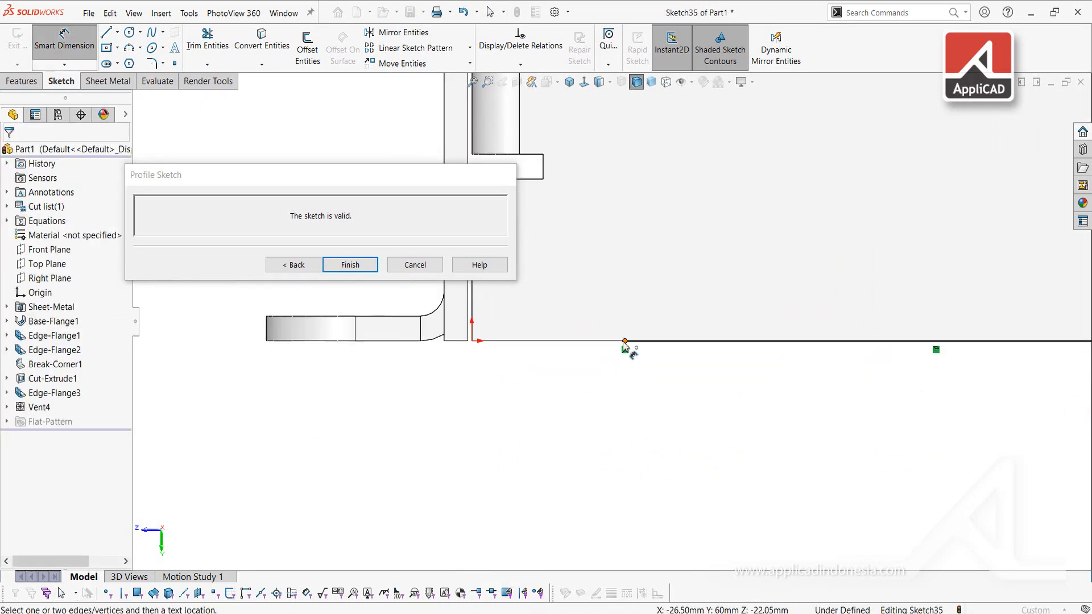
left_click(471, 342)
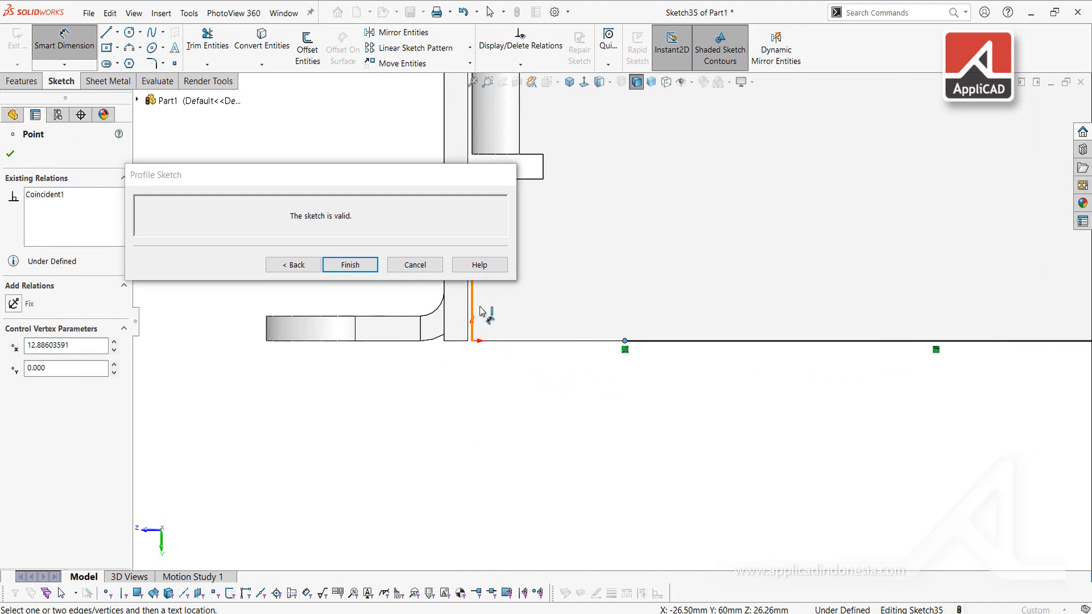
left_click(474, 316)
left_click(565, 230)
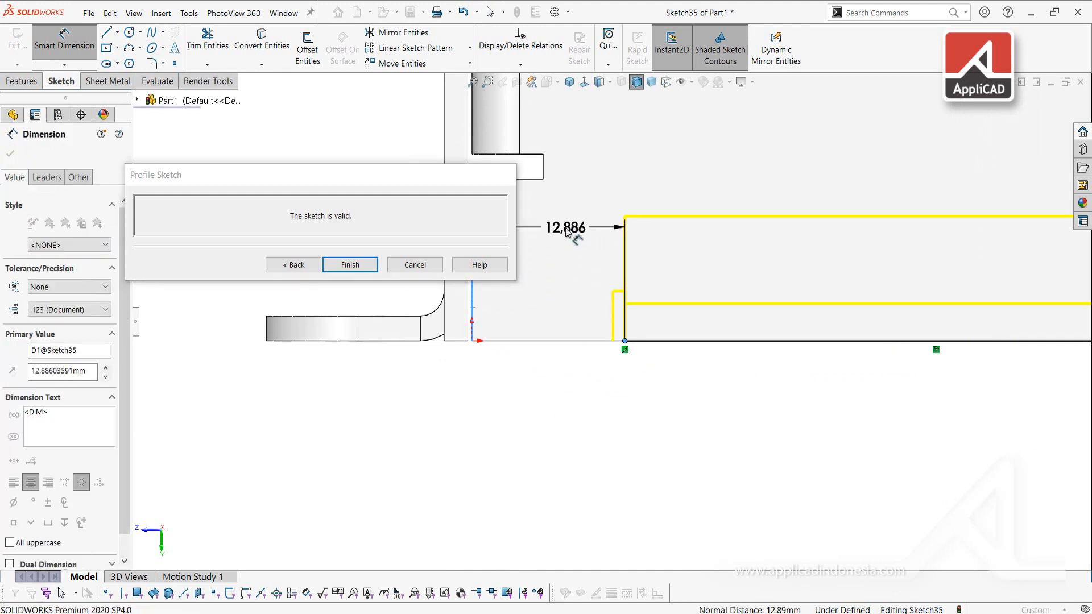
type("13")
key("Return")
key("ctrl+Left")
key("ctrl+Left")
key("ctrl+Left")
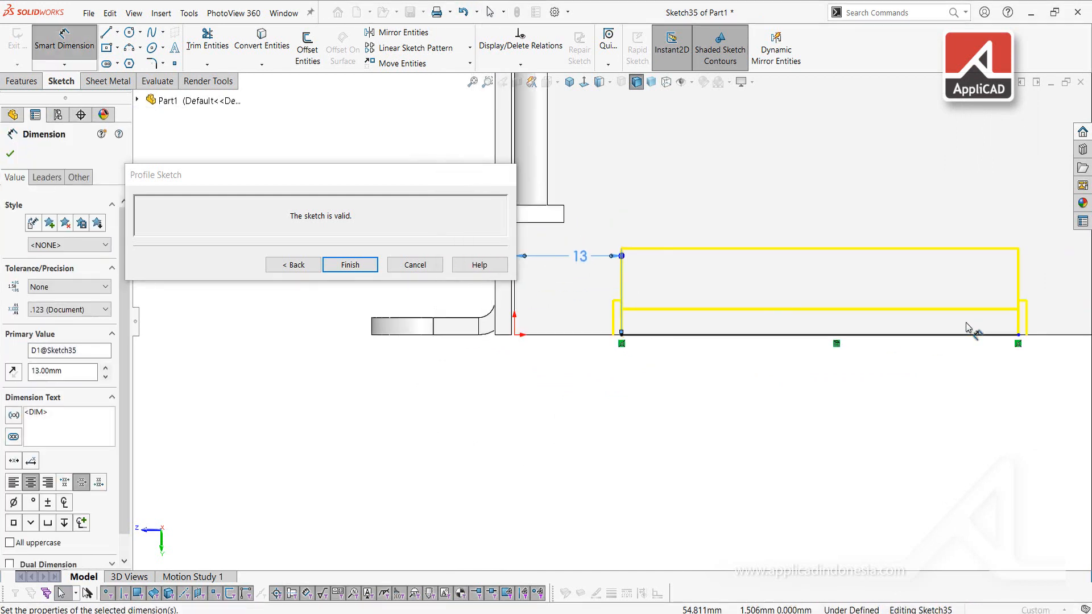
Dimension the hem profile's opposite endpoint 13 mm from the wall's far vertical edge
left_click(887, 341)
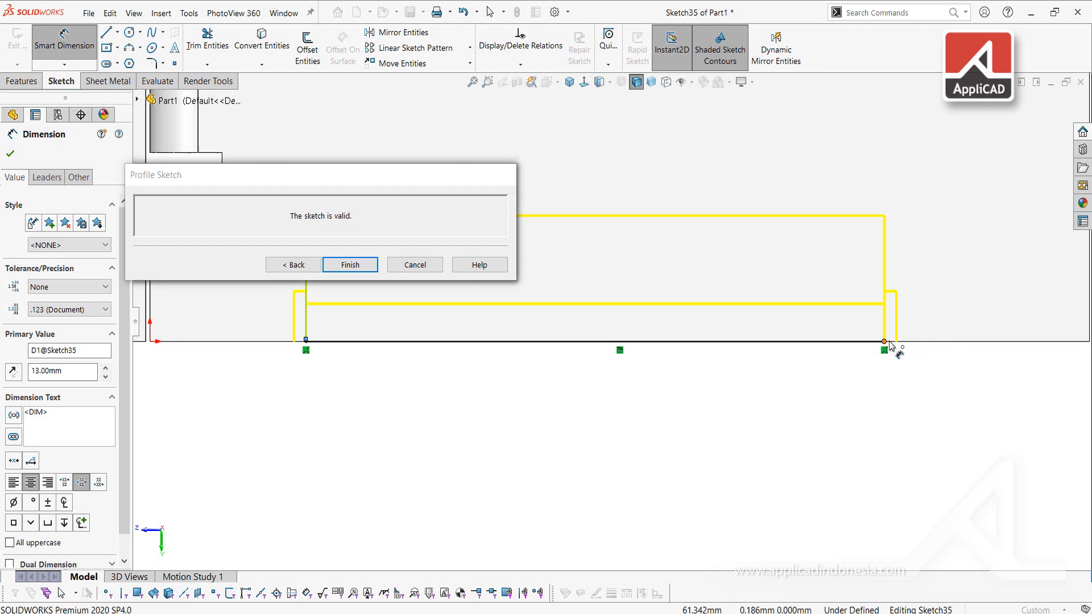
scroll(926, 330, "up", 5)
scroll(857, 302, "down", 3)
scroll(742, 326, "down", 2)
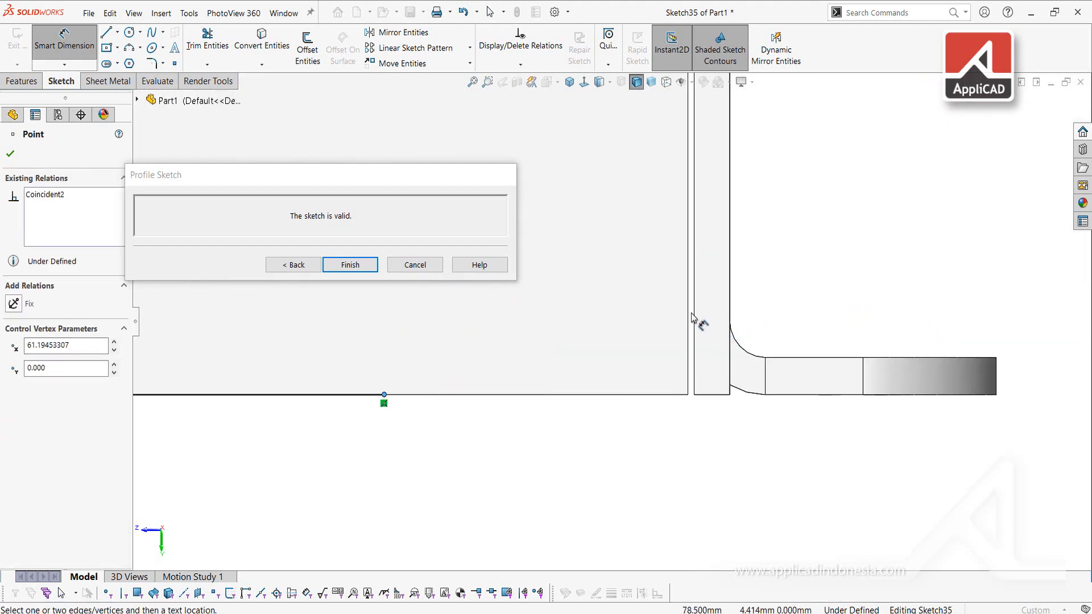
left_click(688, 314)
left_click(624, 235)
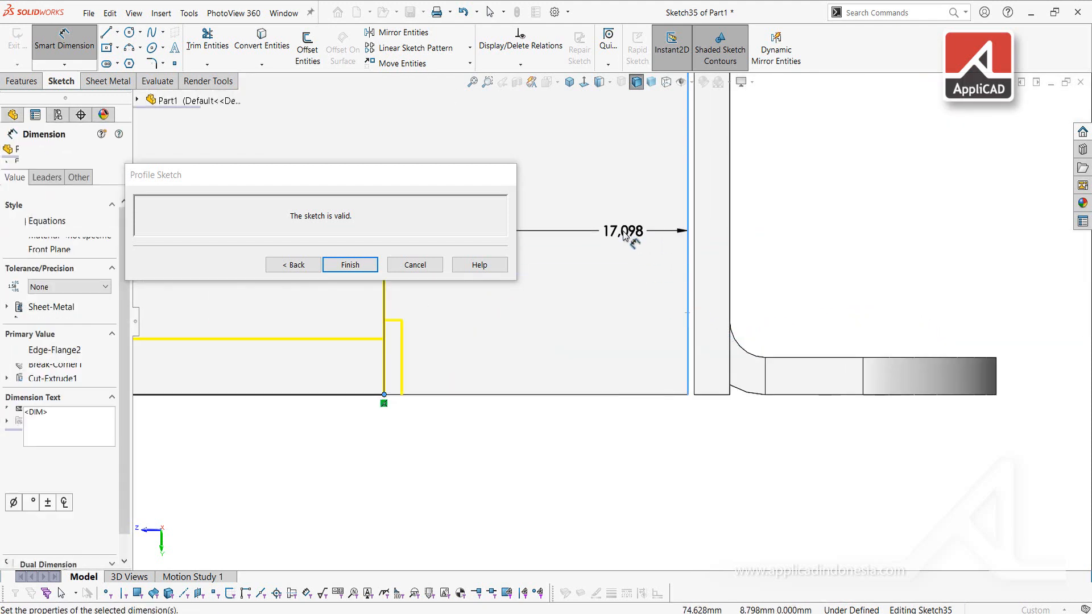
type("13")
key("Return")
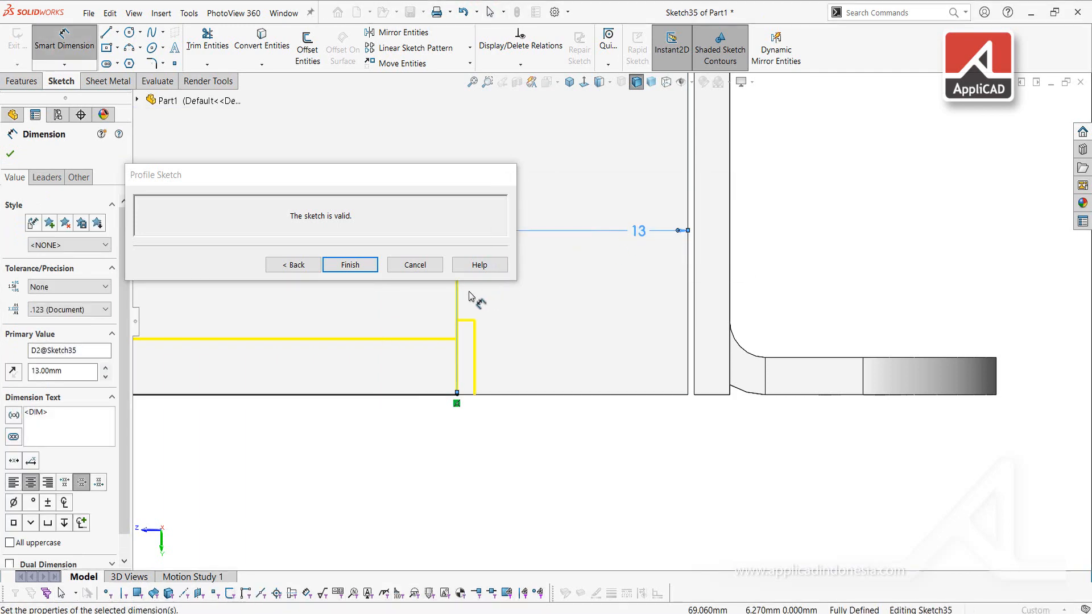
Return from the profile sketch to the hem settings and create the shortened open hem
left_click(294, 264)
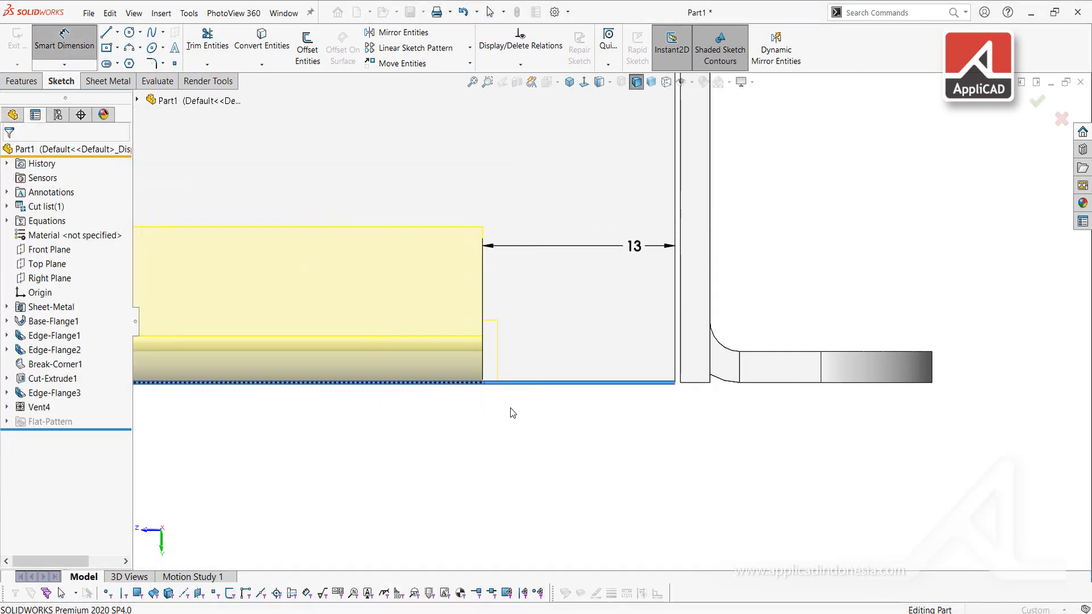
middle_click_drag(508, 293, 535, 153)
middle_click_drag(559, 292, 435, 159)
scroll(614, 132, "down", 3)
mouse_move(491, 217)
middle_mouse_down()
mouse_move(503, 194)
mouse_move(492, 206)
middle_mouse_up()
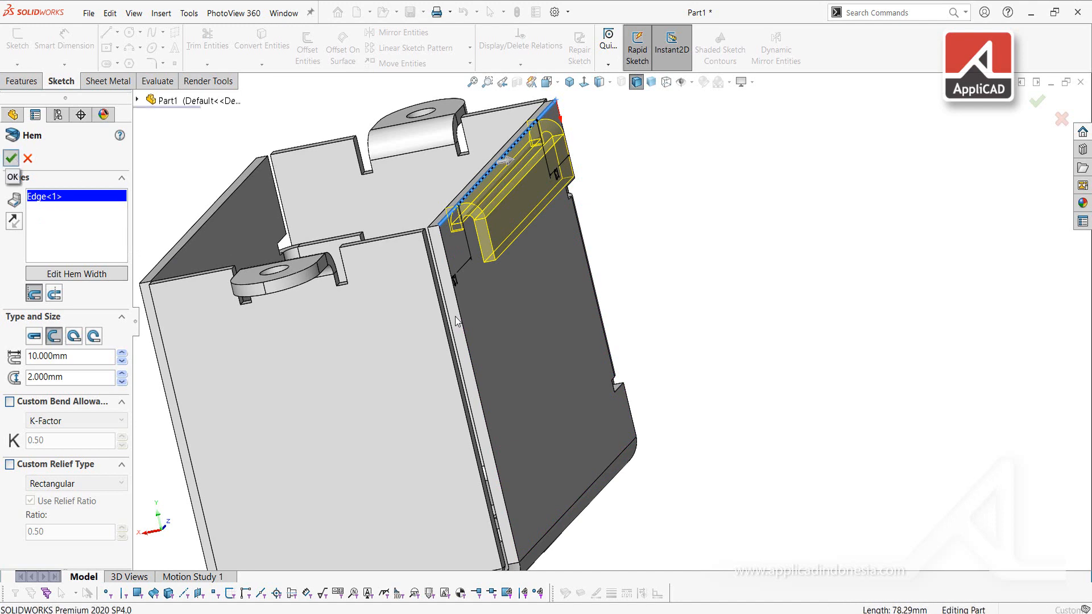
middle_click_drag(498, 313, 536, 321)
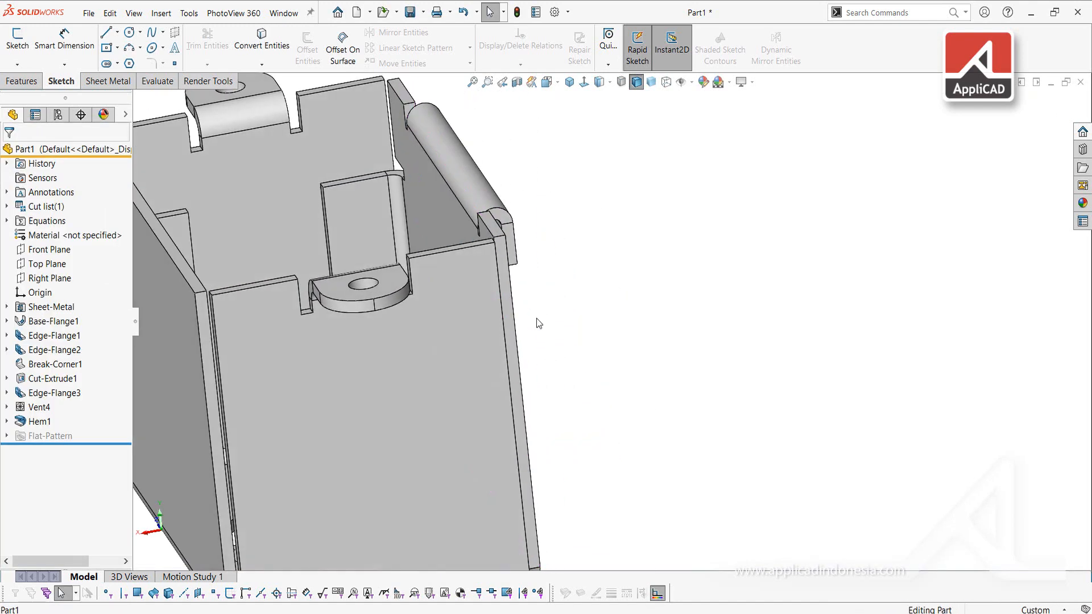
scroll(537, 321, "up", 4)
middle_click_drag(429, 324, 444, 341)
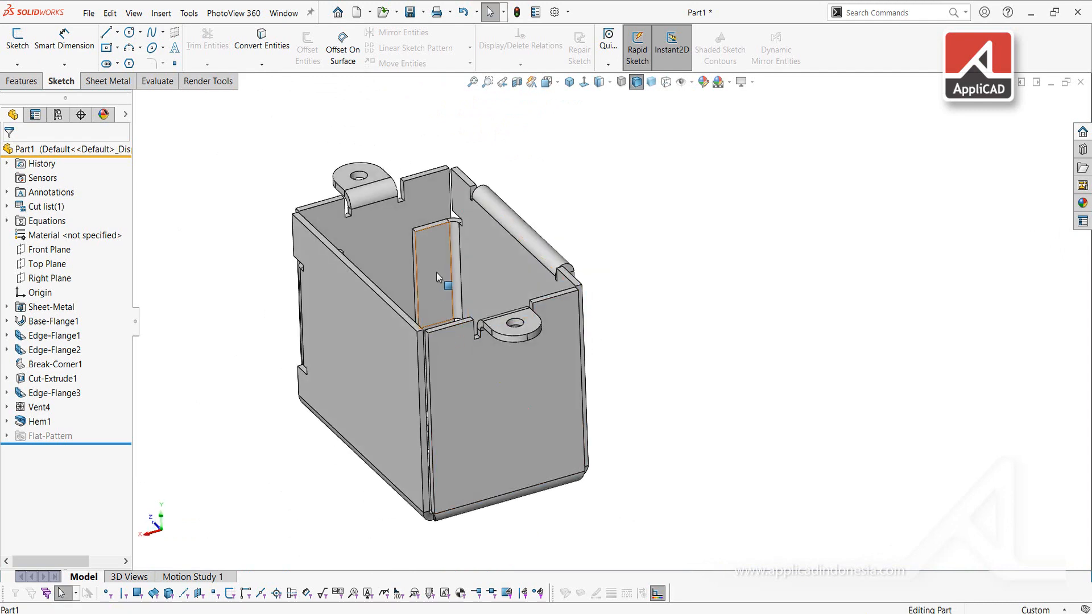
Chamfer the free corners of both inward side flanges by 7.5 mm with Break Corner, selecting each flange's face
scroll(445, 267, "down", 3)
left_click(478, 256)
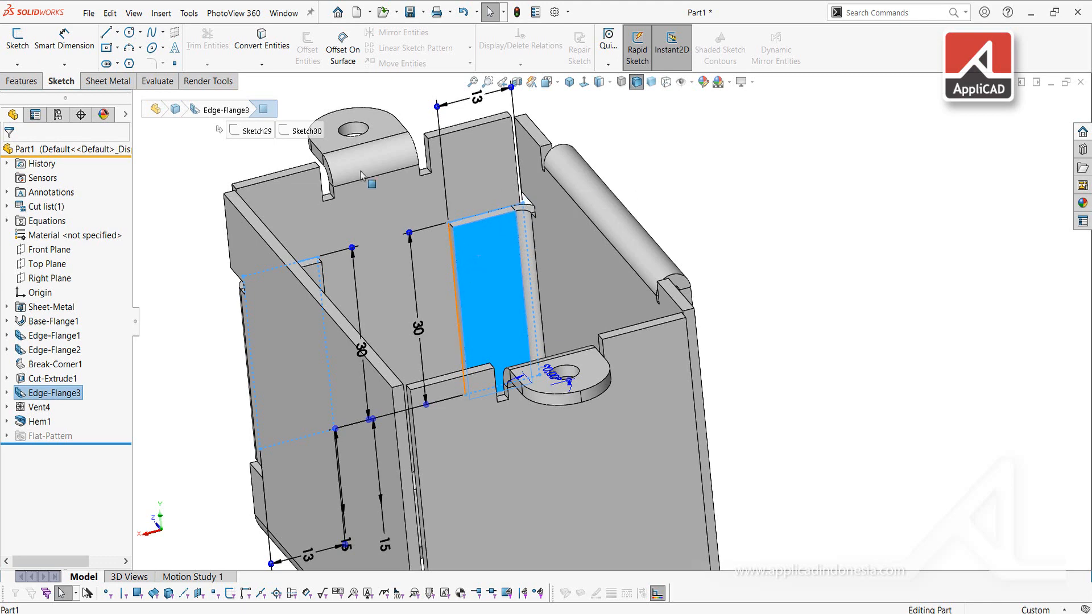
key("Escape")
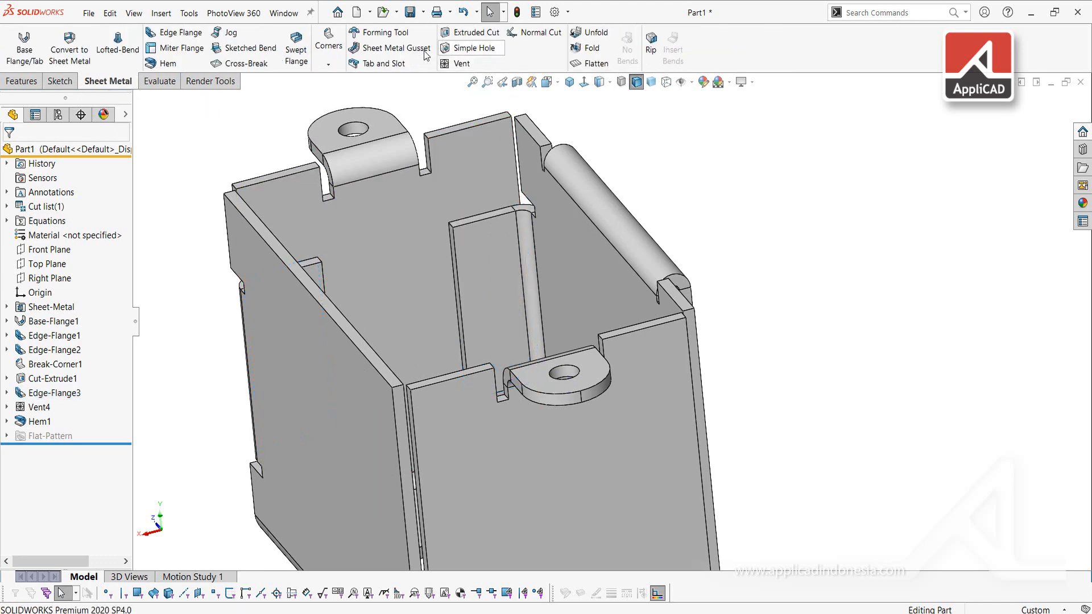
left_click(328, 64)
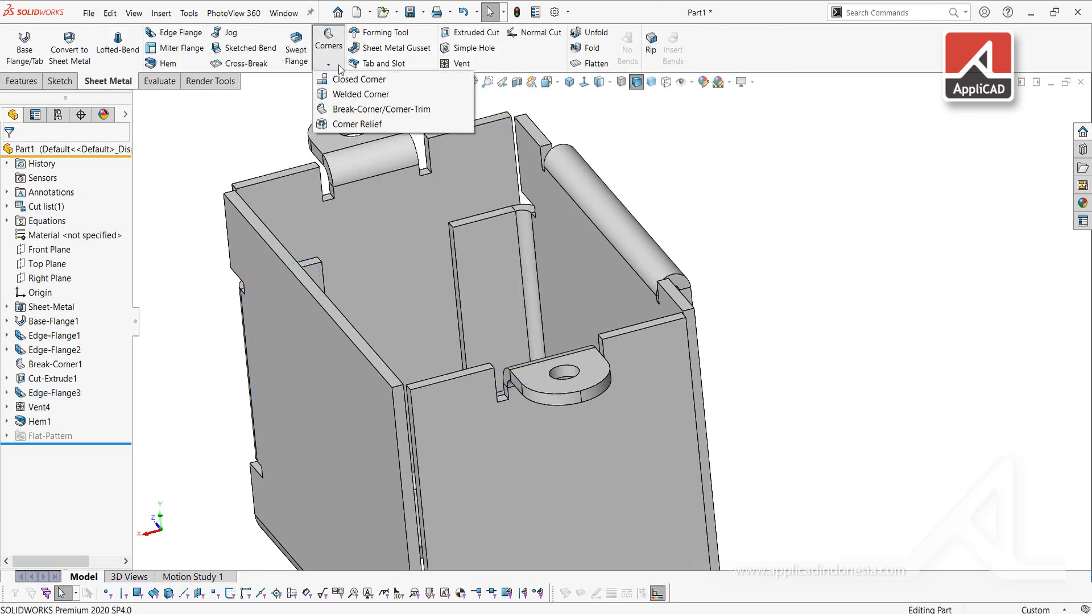
left_click(348, 109)
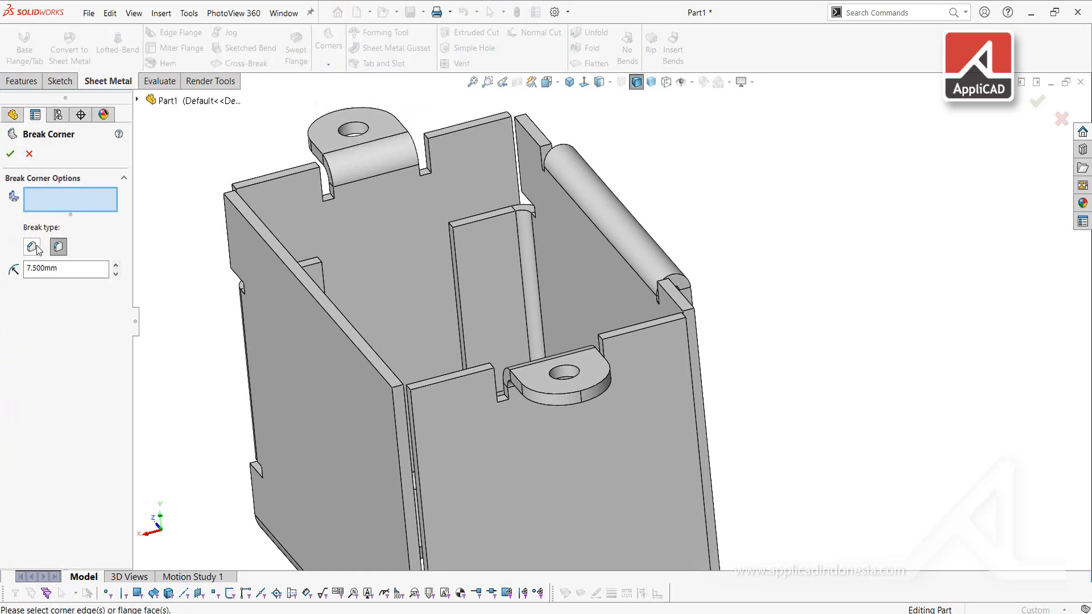
left_click(32, 249)
left_click(492, 257)
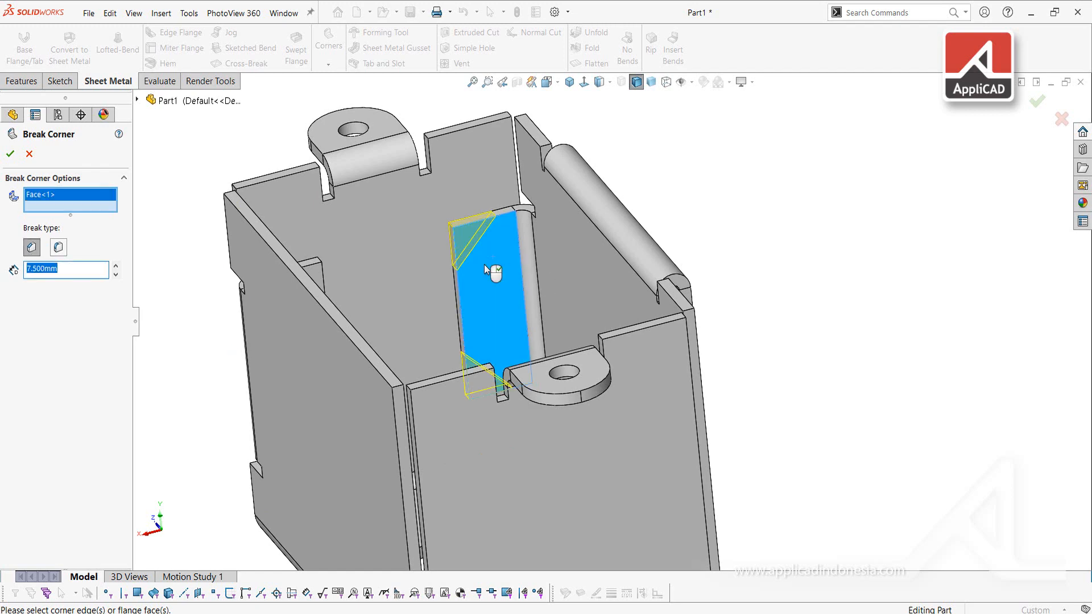
middle_click_drag(483, 264, 414, 283)
left_click(307, 300)
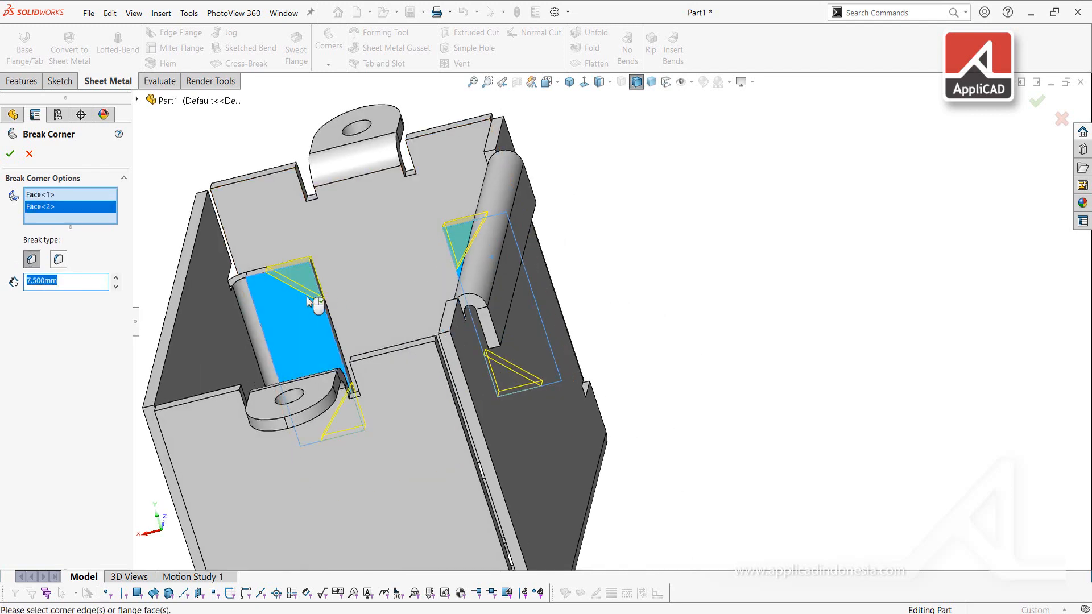
key("Return")
middle_click_drag(315, 304, 386, 348)
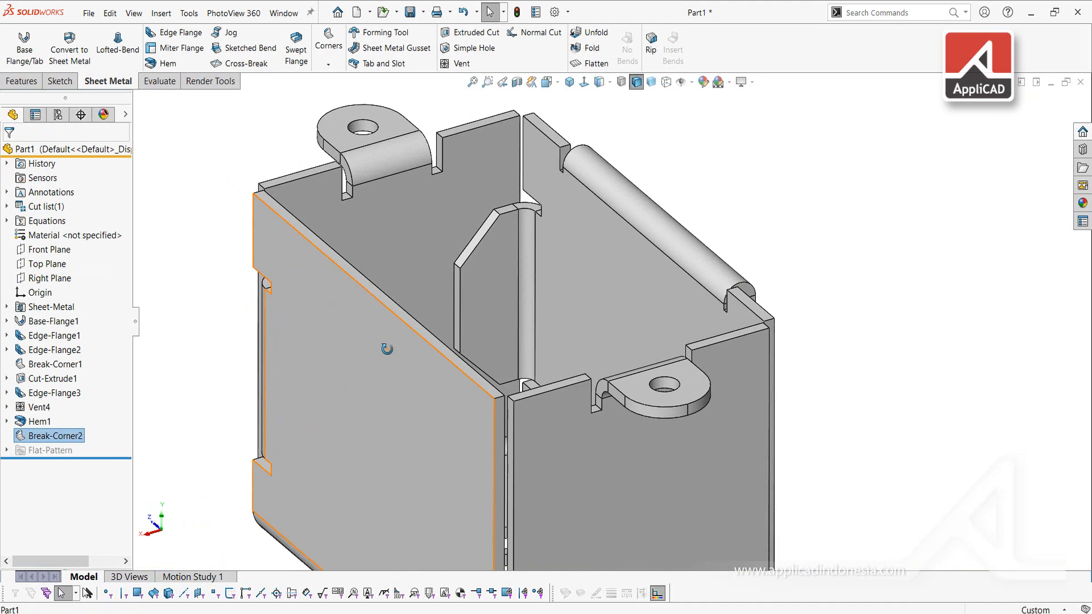
Unfold all collected bends of the box, keeping the inner floor face with the vent fixed
scroll(651, 317, "up", 2)
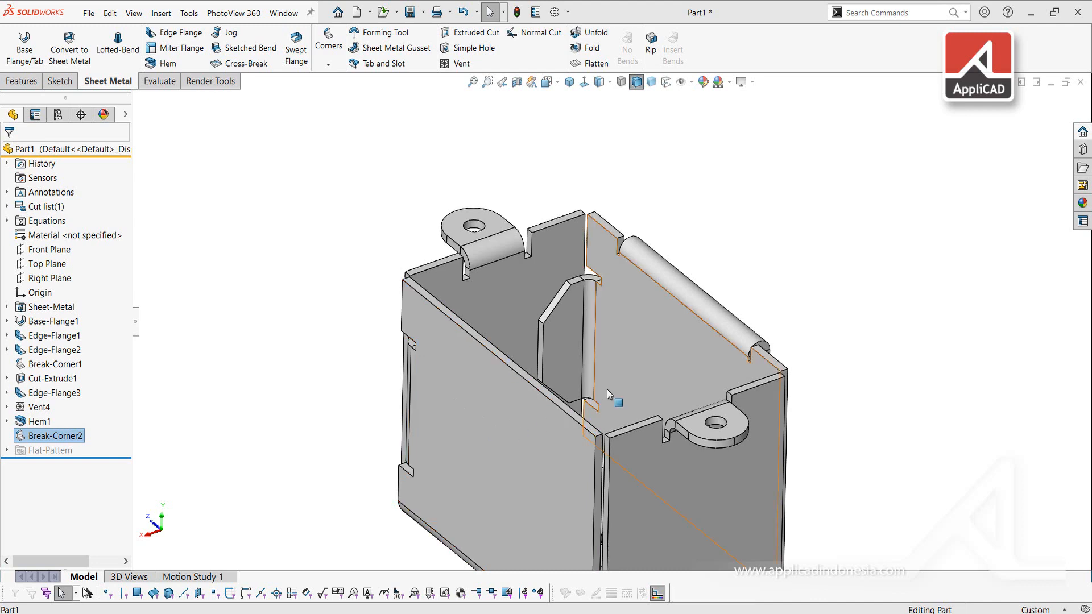
scroll(620, 394, "up", 2)
middle_click_drag(607, 382, 579, 381)
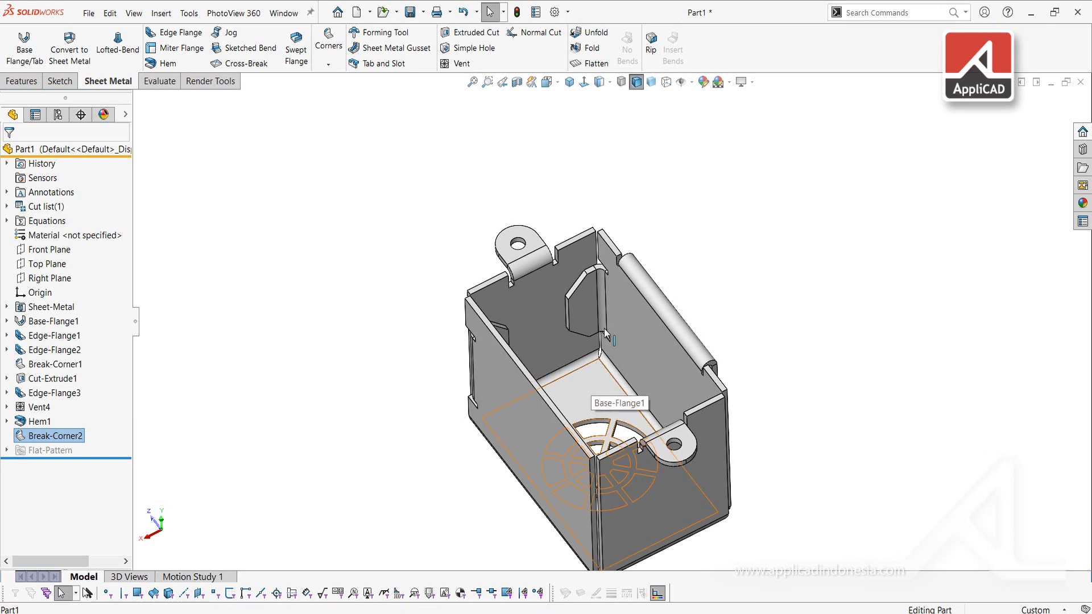
left_click(591, 33)
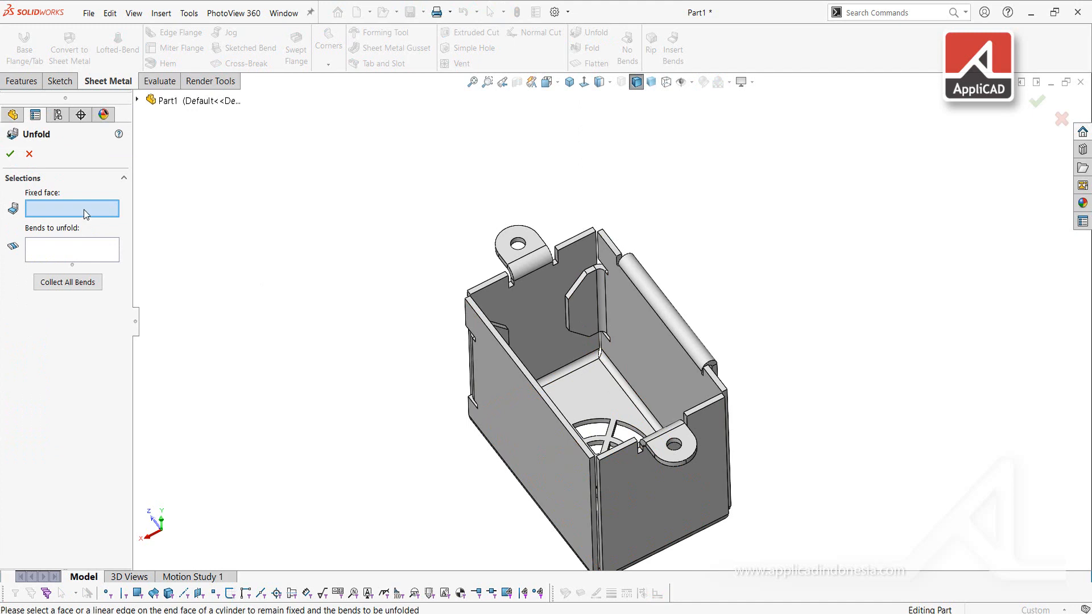
scroll(586, 401, "down", 3)
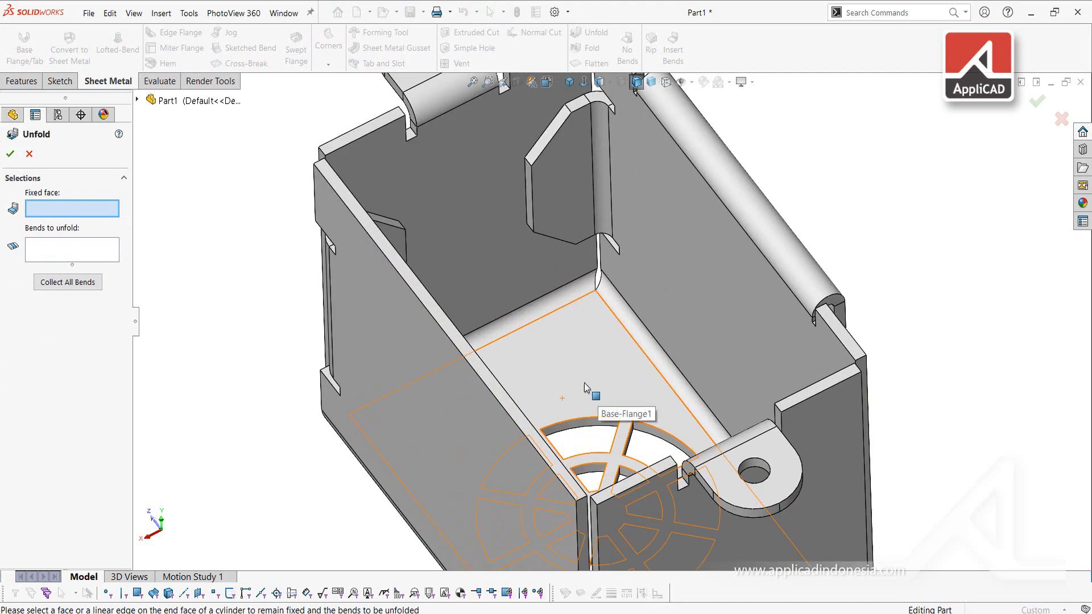
left_click(587, 361)
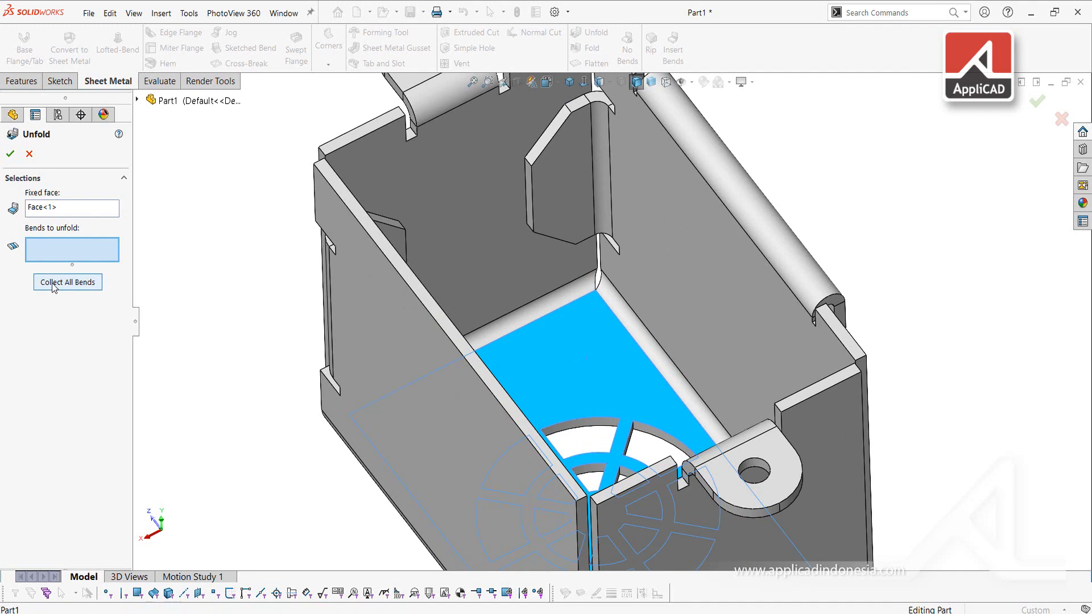
scroll(602, 273, "up", 3)
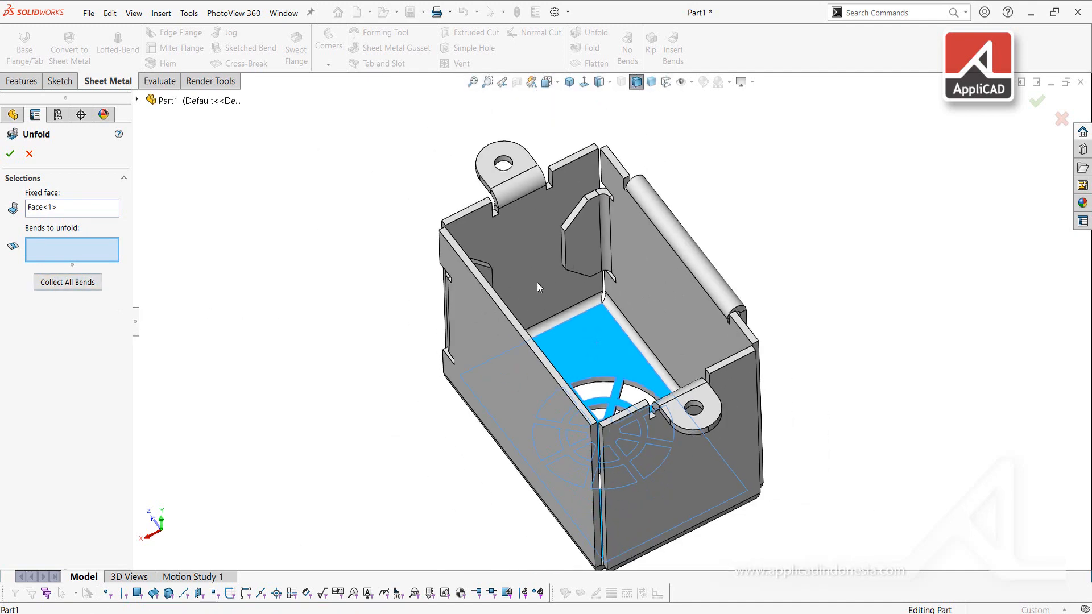
left_click(64, 287)
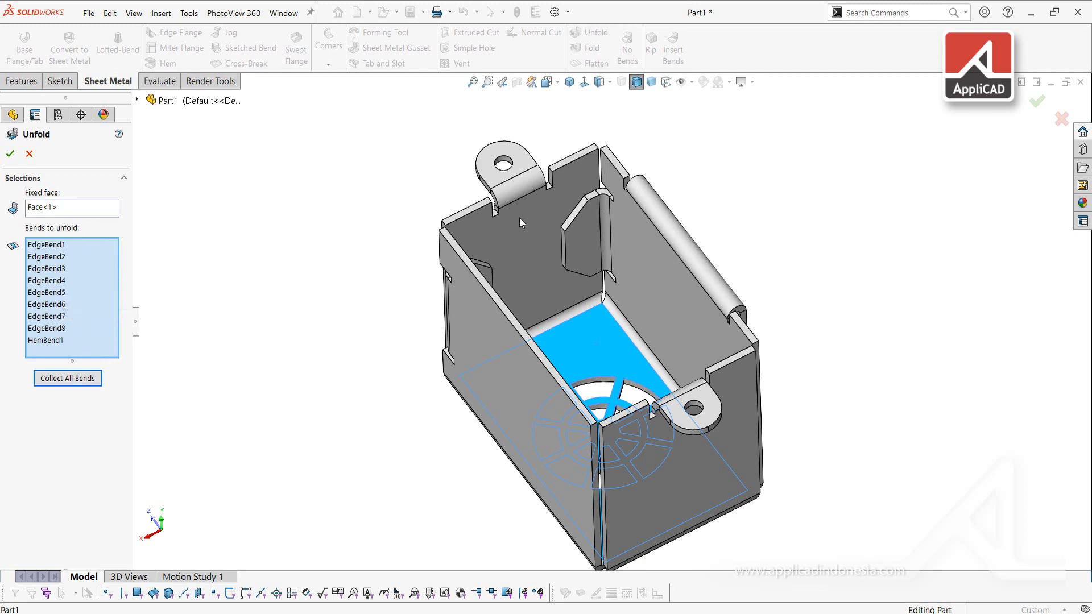
left_click(10, 155)
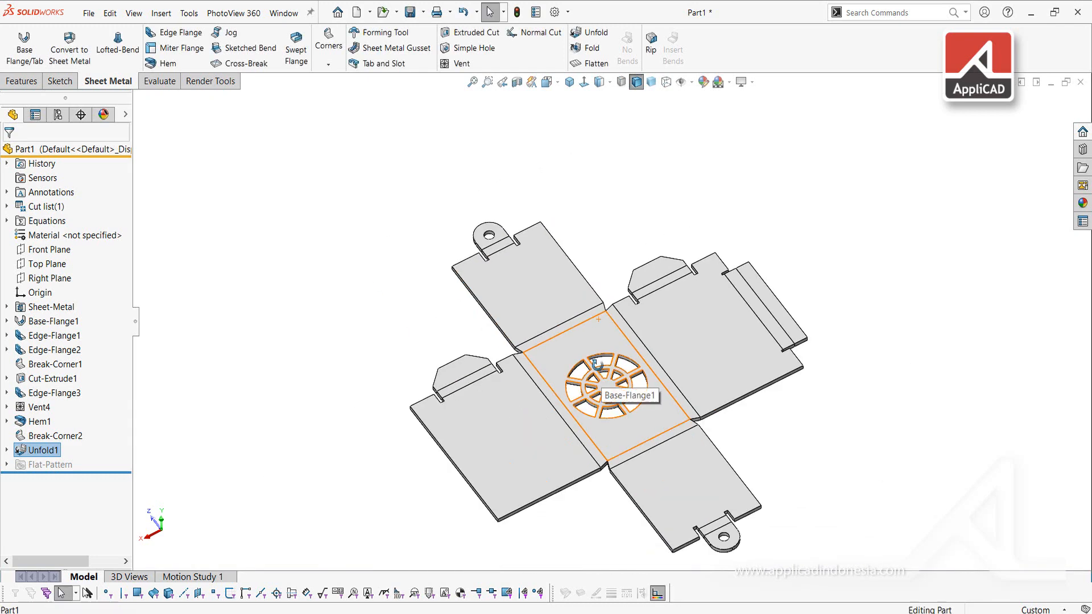
Start a sketch on the flattened face of the hemmed wall, viewed normal to the sheet
middle_click_drag(598, 364, 566, 422)
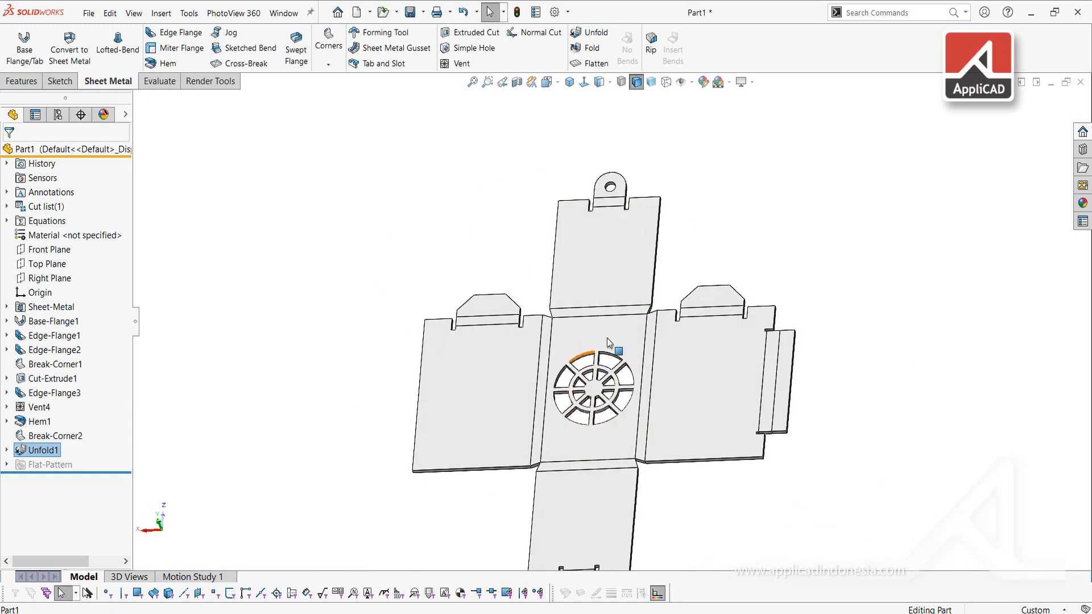
left_click(572, 335)
left_click(584, 83)
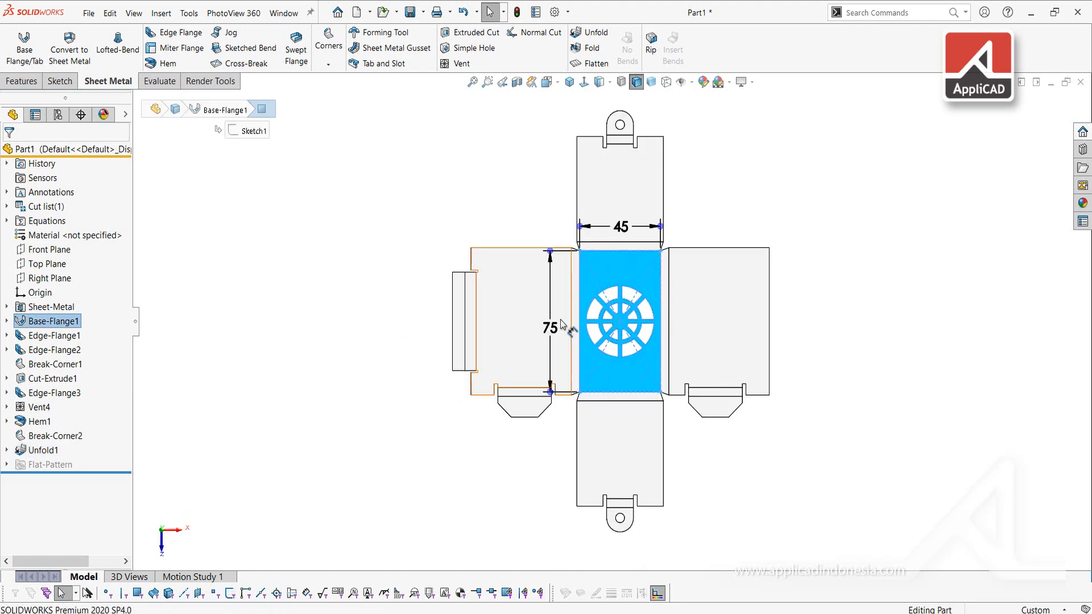
scroll(554, 310, "up", 4)
key("Escape")
left_click(544, 293)
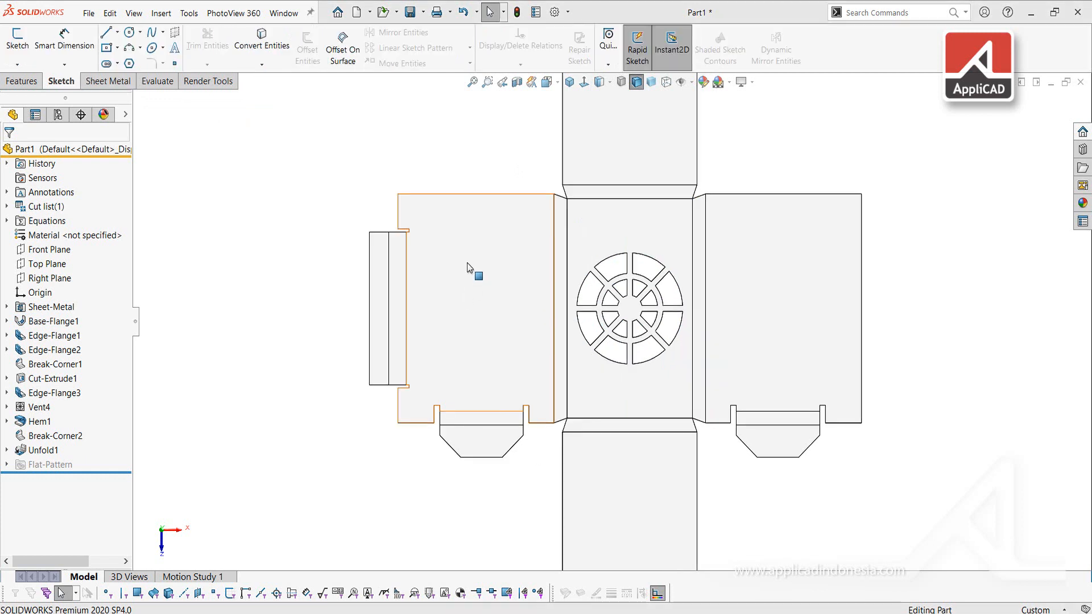
left_click(451, 230)
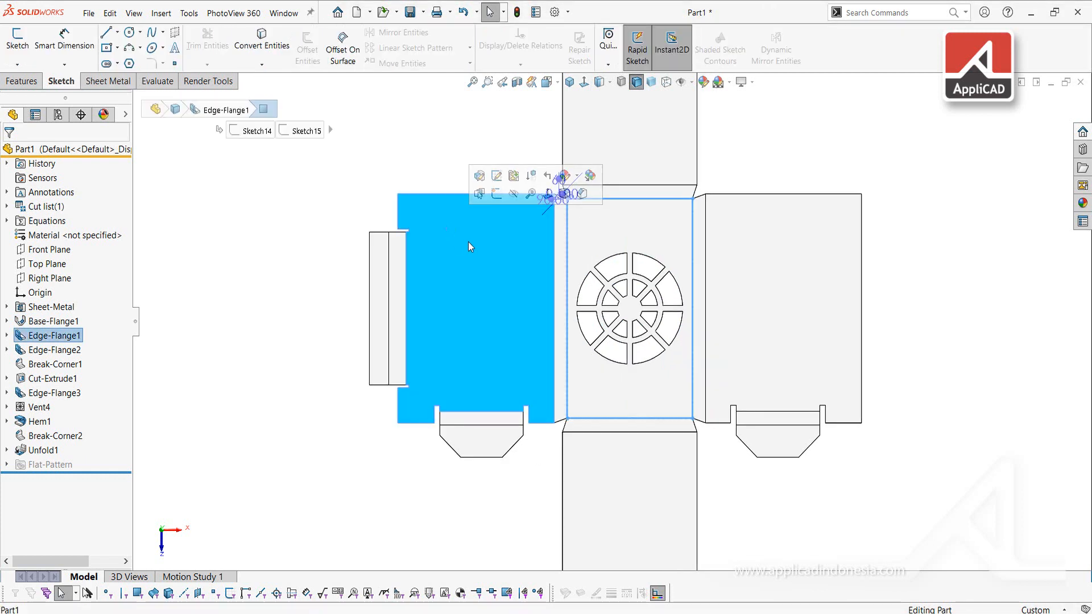
left_click(496, 194)
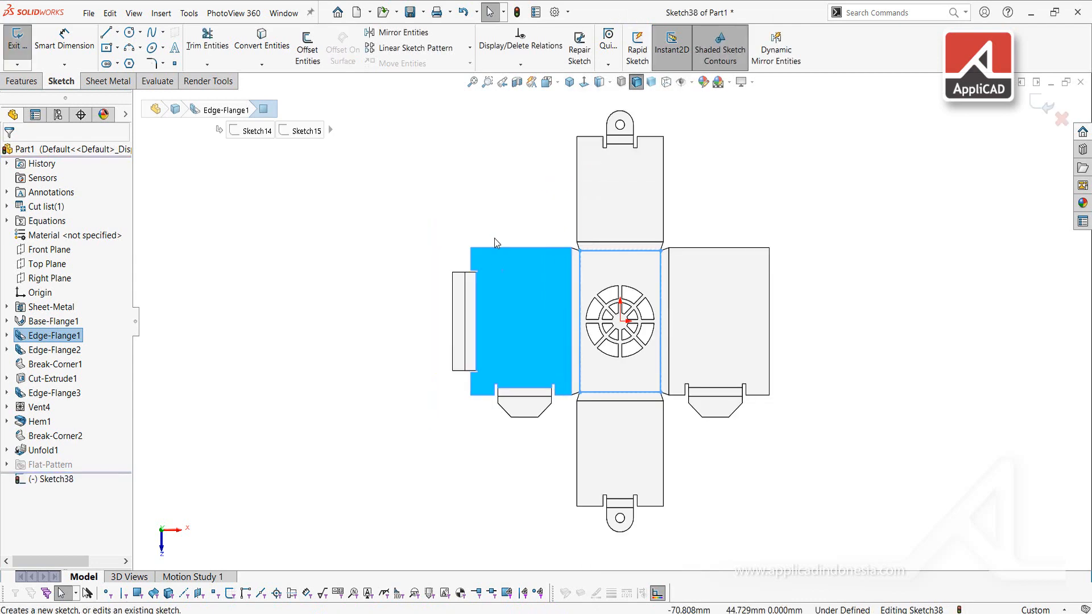
scroll(531, 311, "down", 5)
left_click(283, 230)
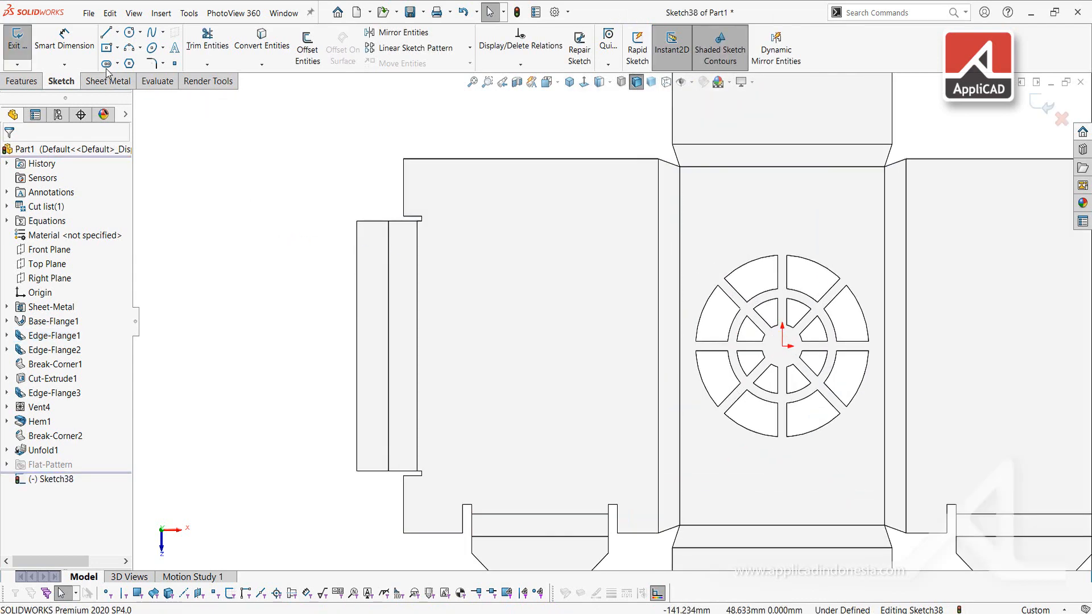
Sketch a horizontal centerpoint straight slot about 35.6 mm long and 5.7 mm wide, centred below the midpoint of the hemmed wall's upper edge
left_click(106, 64)
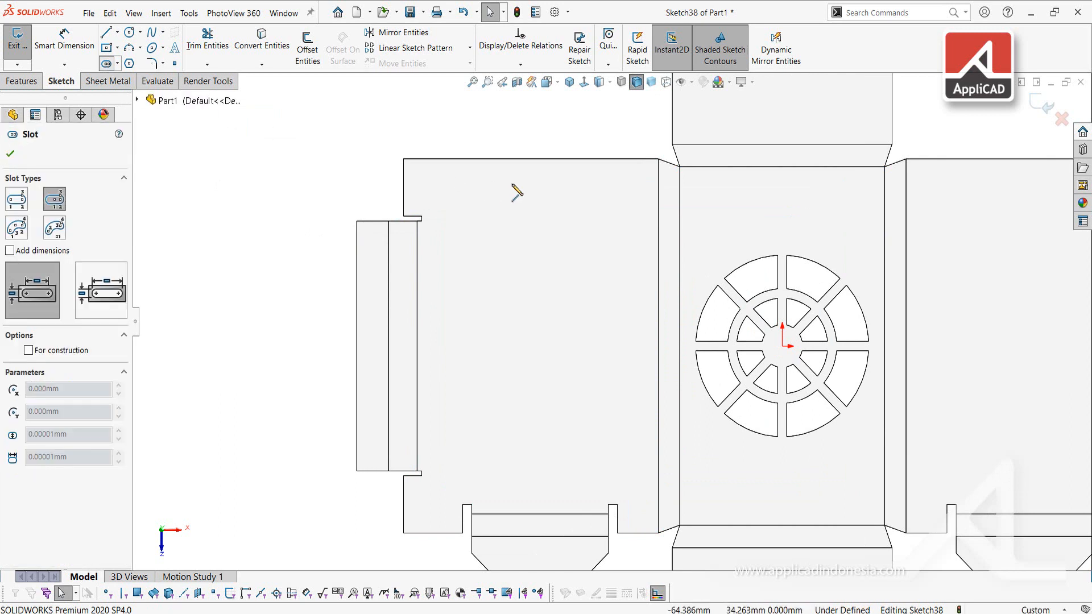
left_click(530, 158)
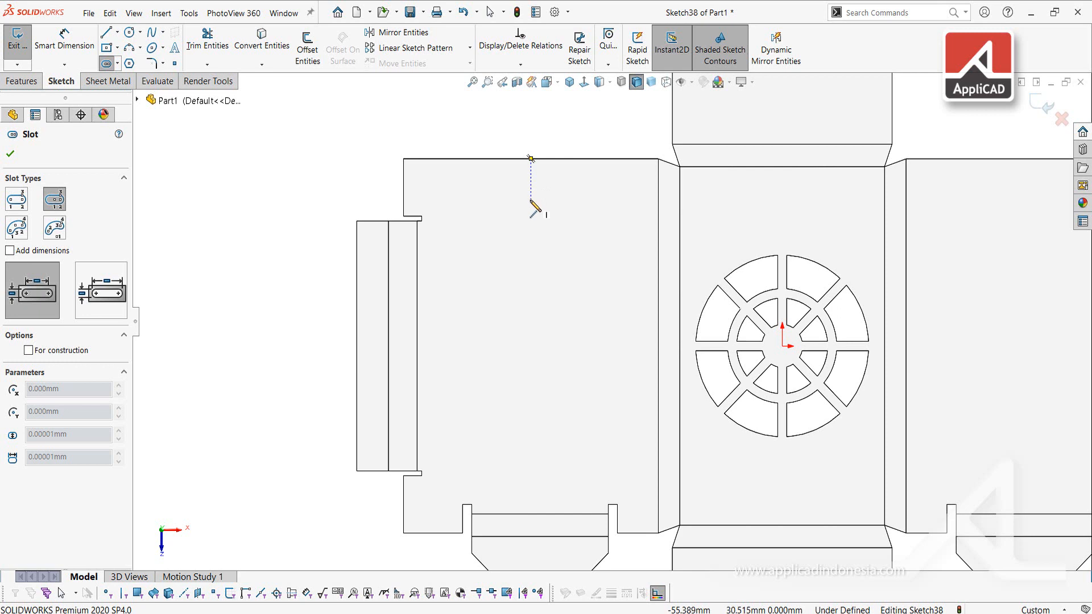
left_click(530, 200)
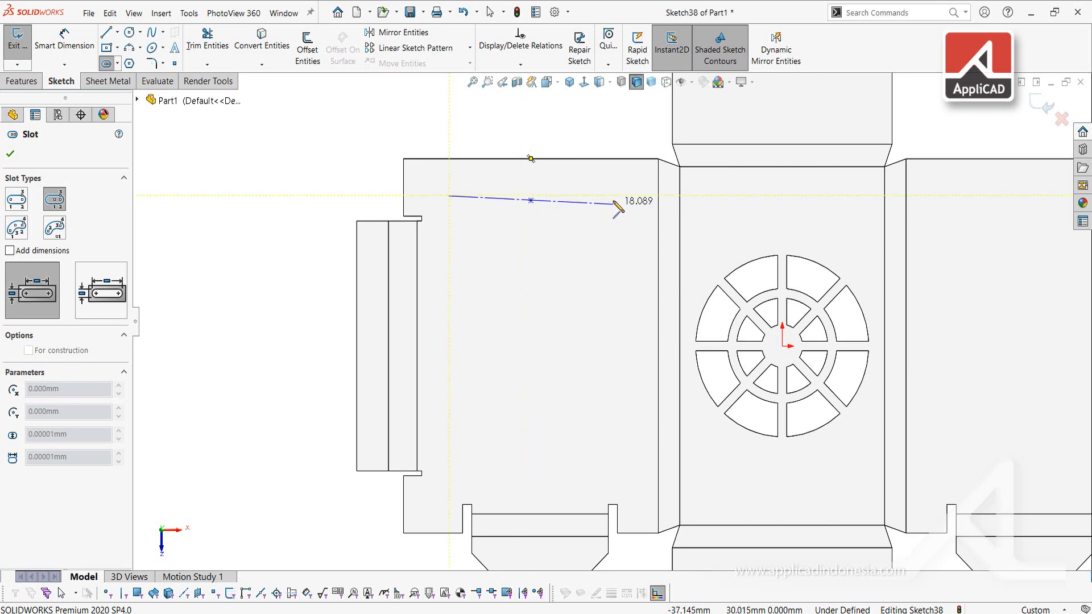
left_click(613, 198)
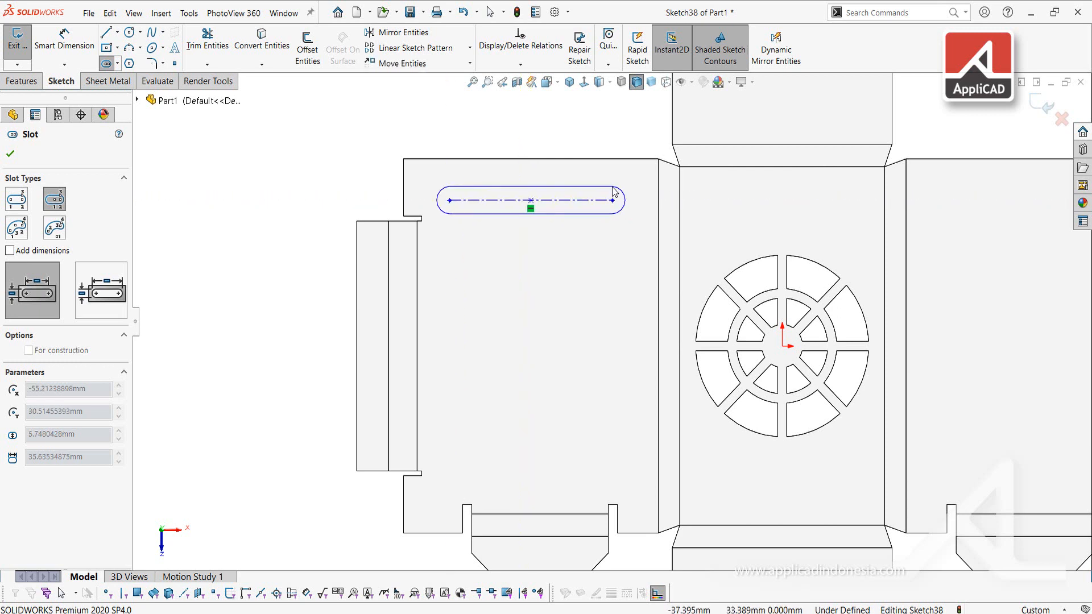
left_click(555, 211)
key("Escape")
scroll(551, 206, "up", 2)
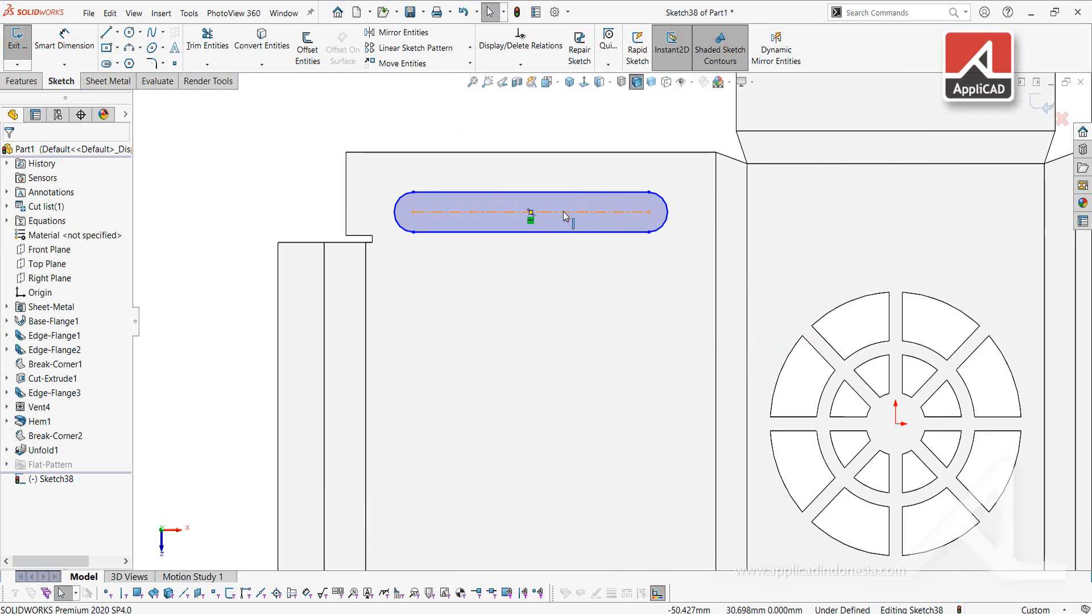
Dimension the slot's centre-to-centre length at 35 mm
left_click(564, 216)
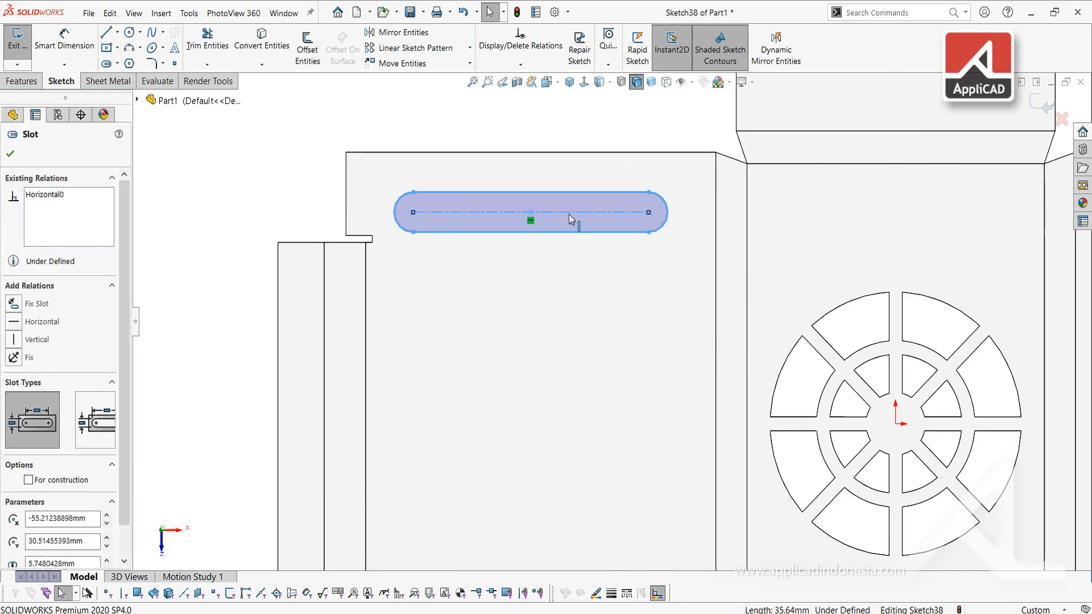
scroll(579, 219, "up", 3)
right_click_drag(378, 251, 379, 199)
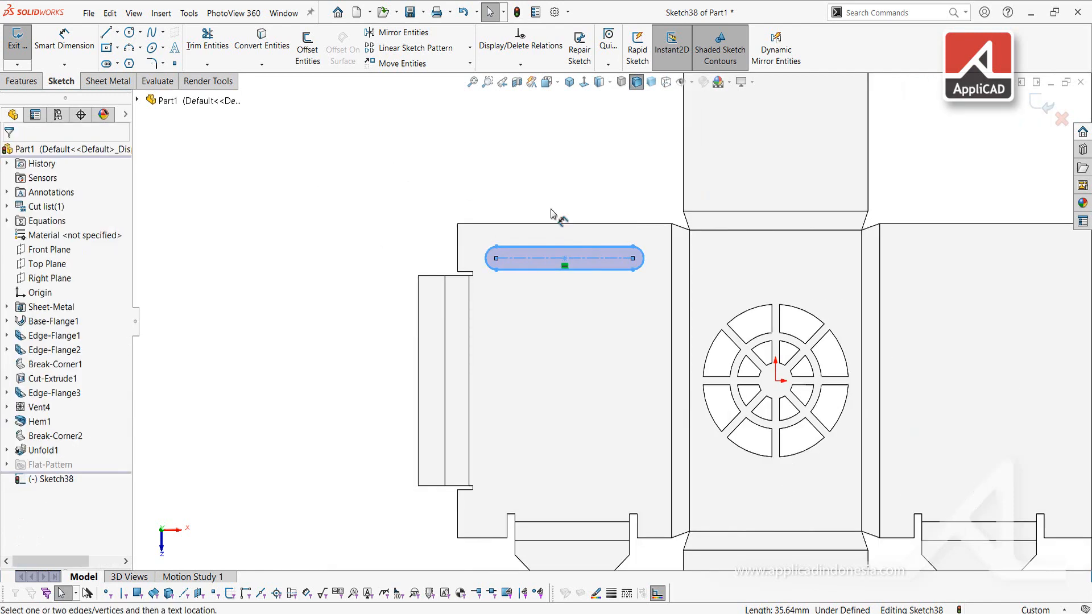
scroll(622, 243, "down", 2)
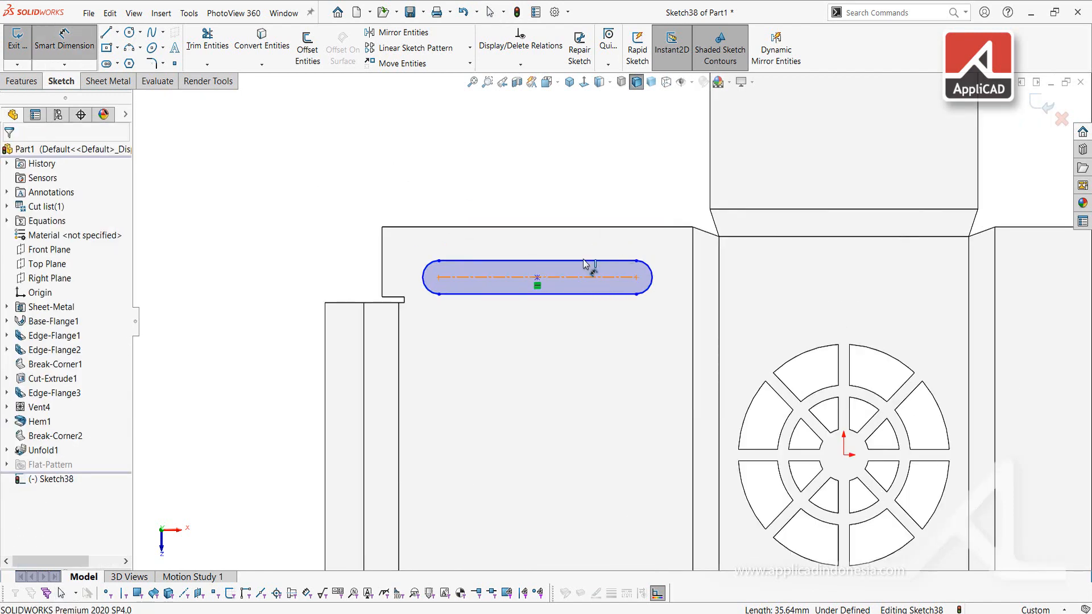
left_click(588, 277)
left_click(559, 193)
type("35")
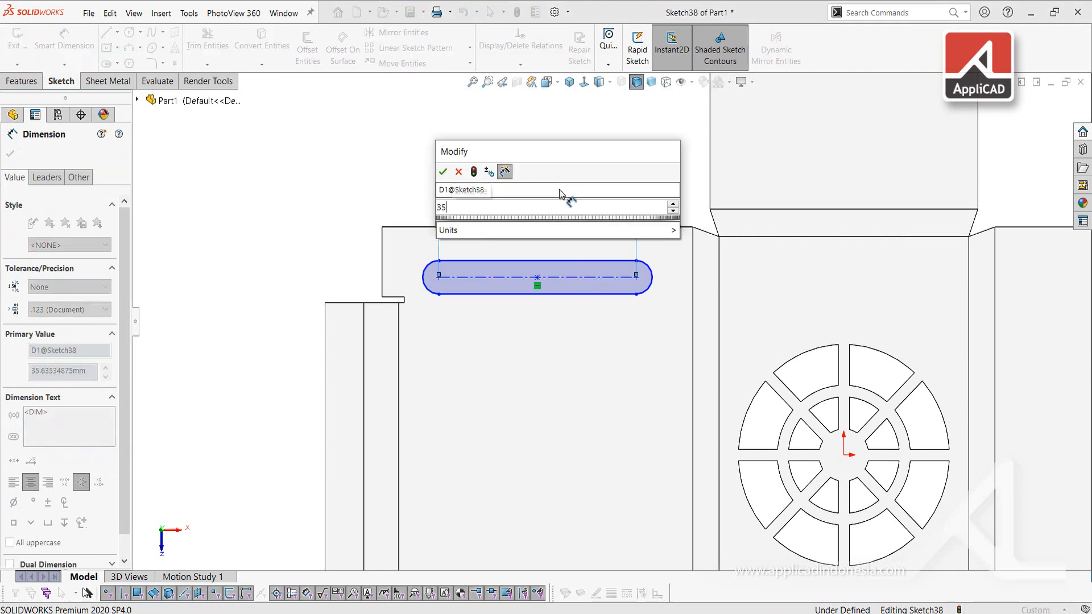
key("Return")
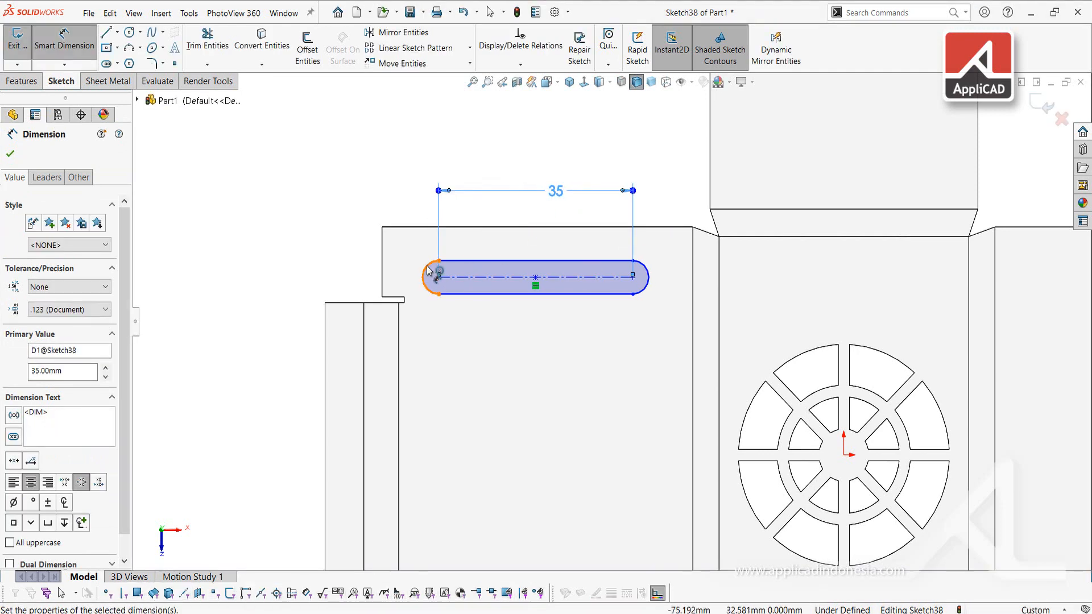
Dimension the slot's end arc with a radius of 2.5 mm
left_click(430, 274)
left_click(322, 206)
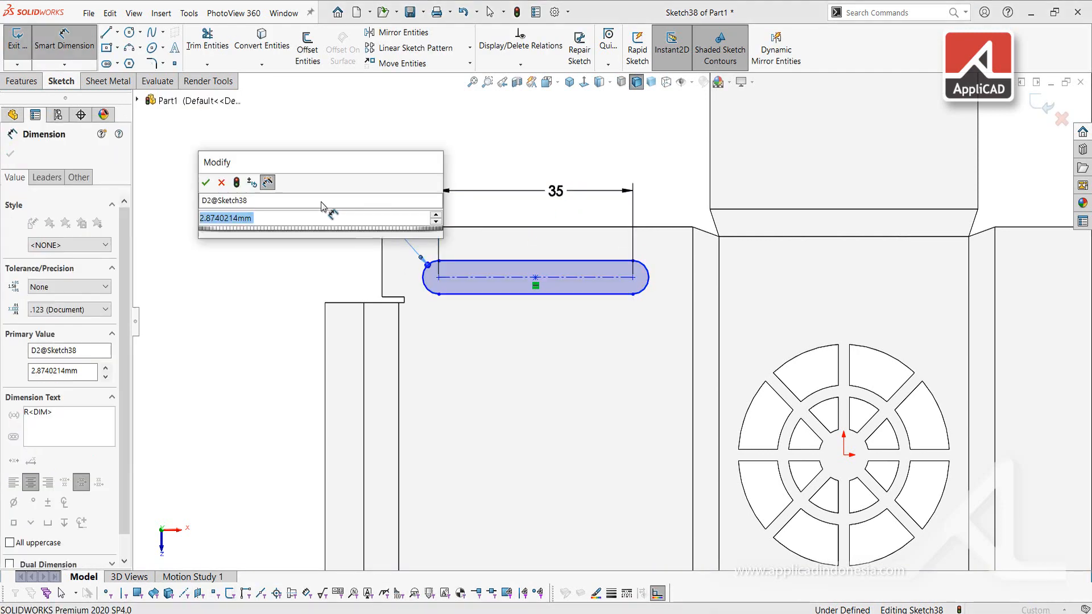
type("2.5")
key("Return")
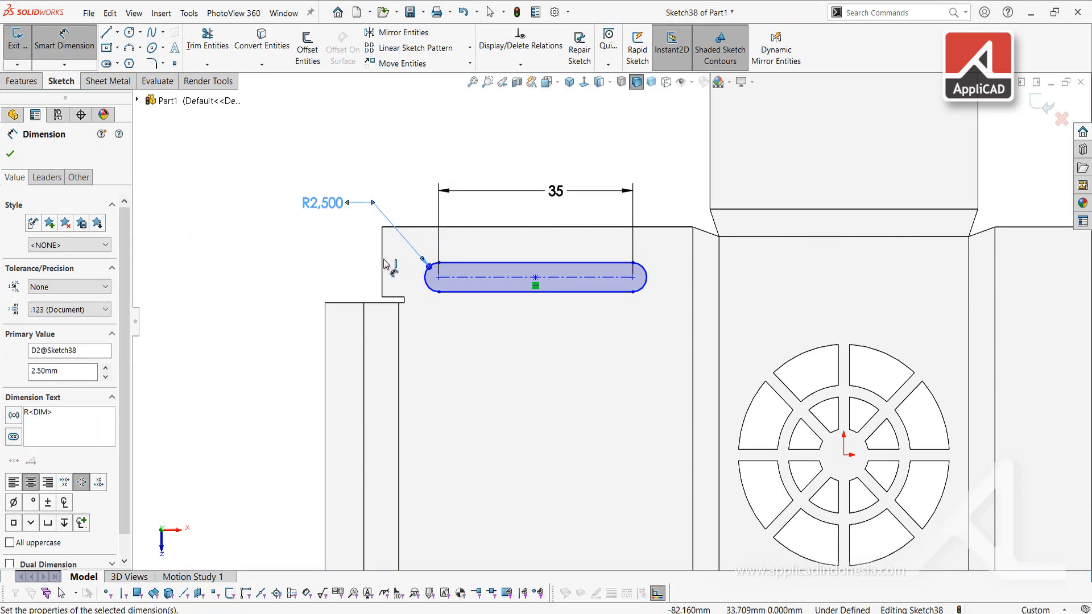
Dimension the centre of the slot's arc nearest the hem 10.5 mm from the wall's outer vertical edge
left_click(438, 278)
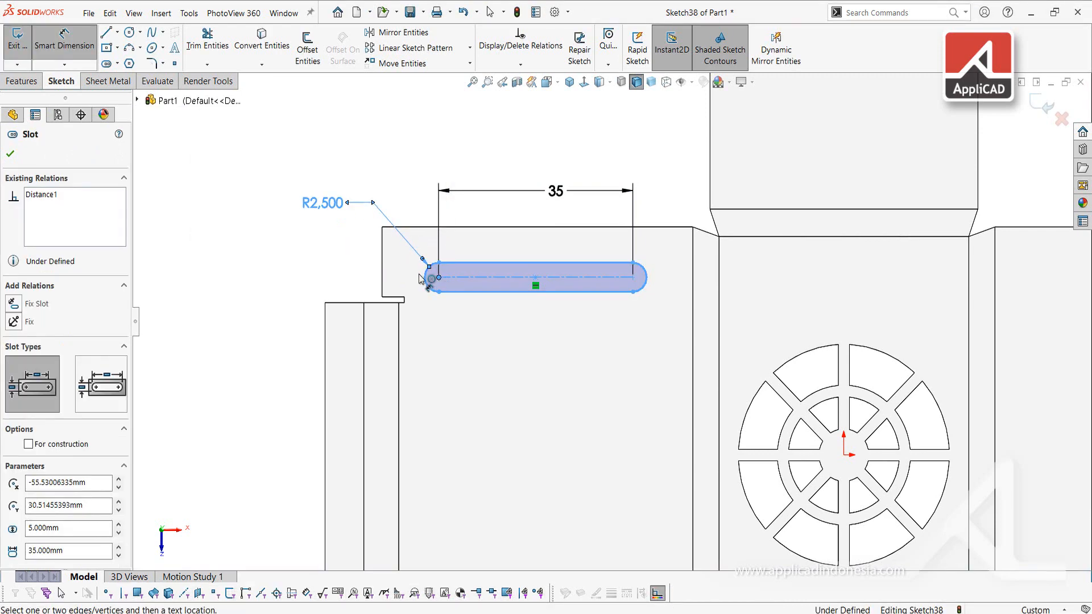
left_click(382, 253)
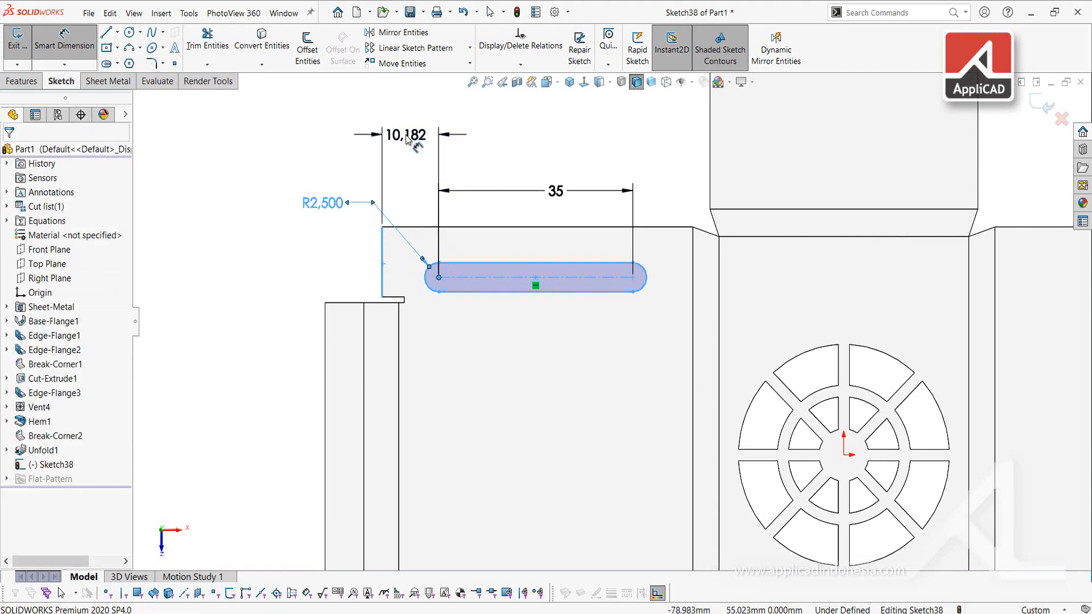
left_click(407, 139)
type("10")
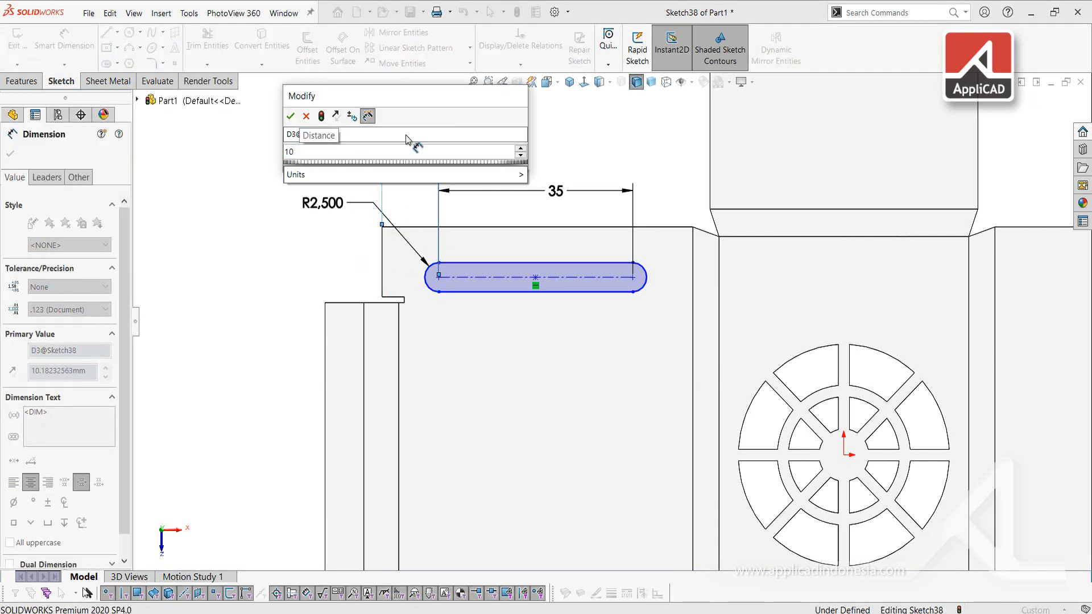
type(".5")
key("Return")
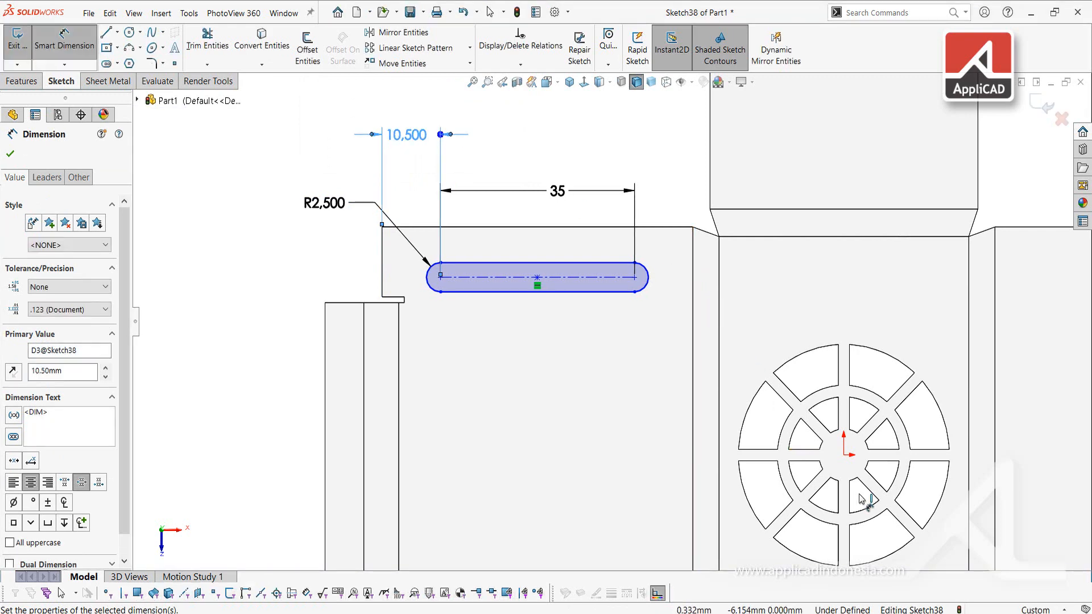
Dimension the slot's centreline 25 mm vertically from the sketch origin and leave the dimension tool
left_click(848, 458)
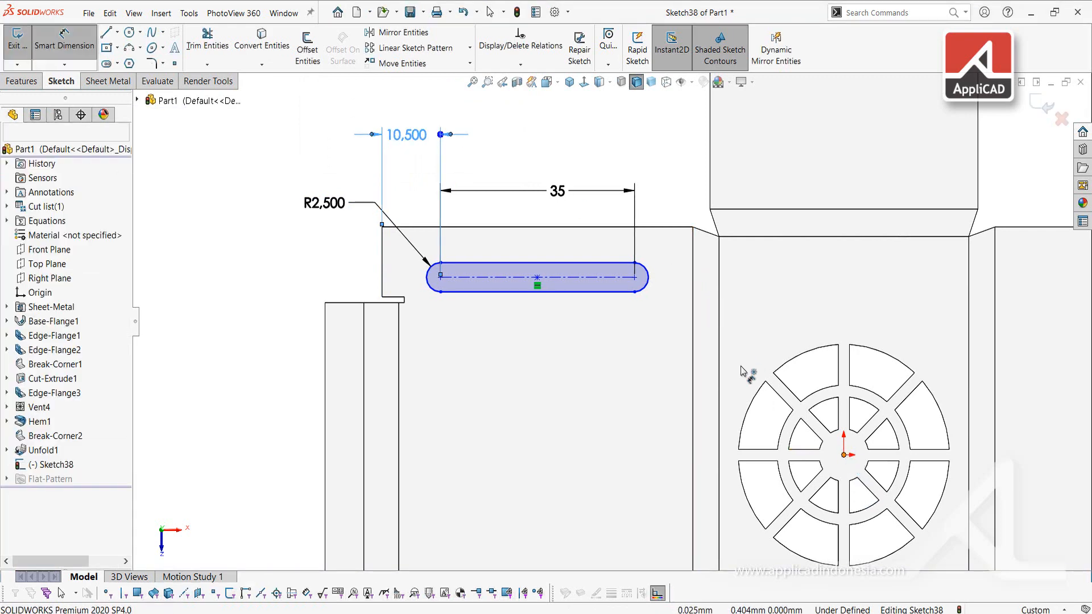
left_click(621, 283)
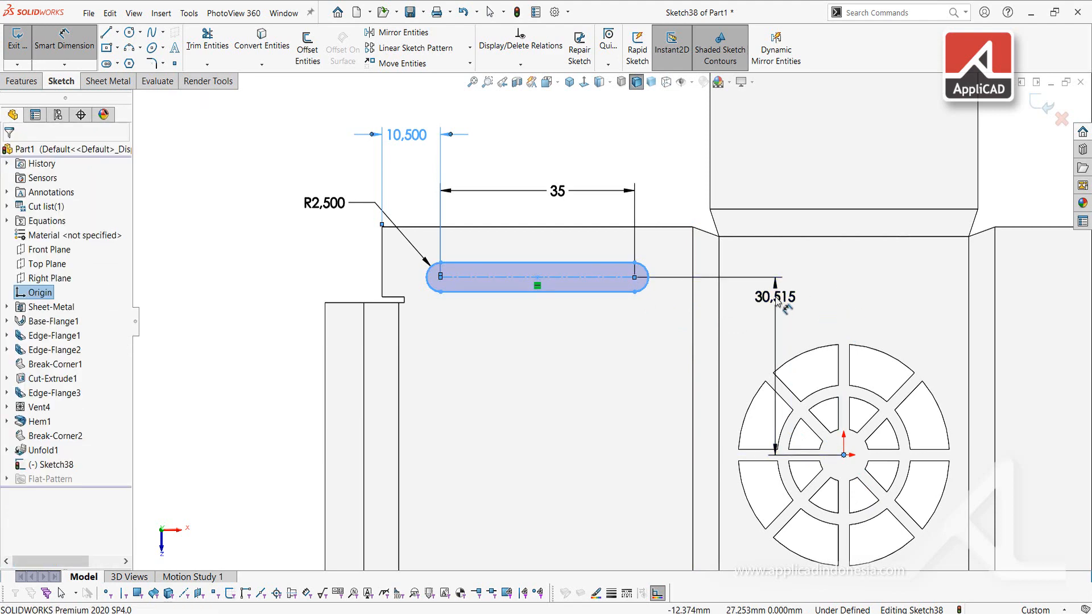
left_click(778, 302)
type("25")
key("Return")
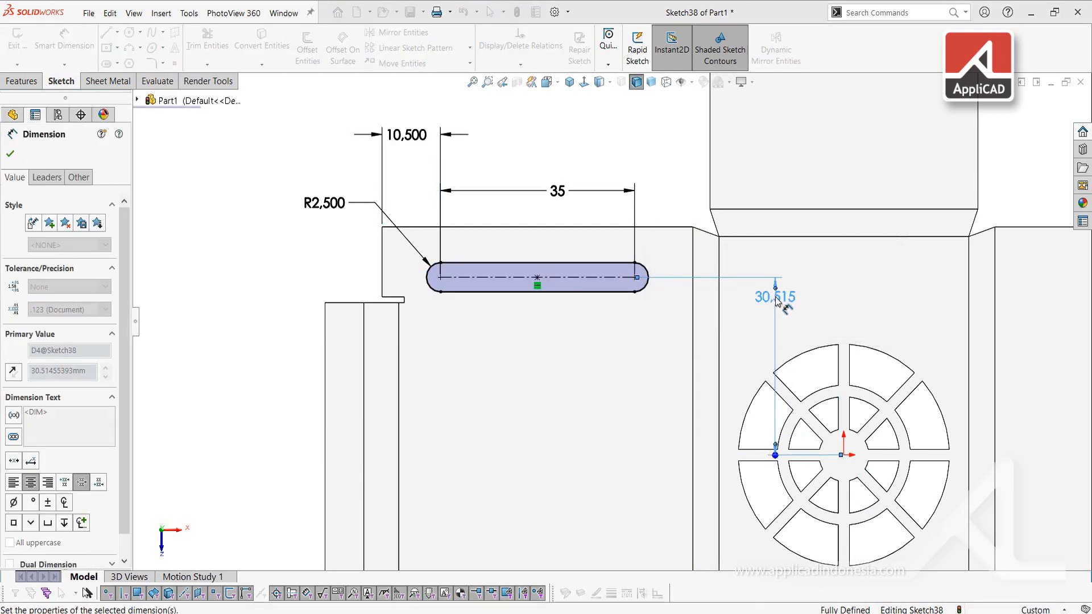
scroll(739, 341, "up", 2)
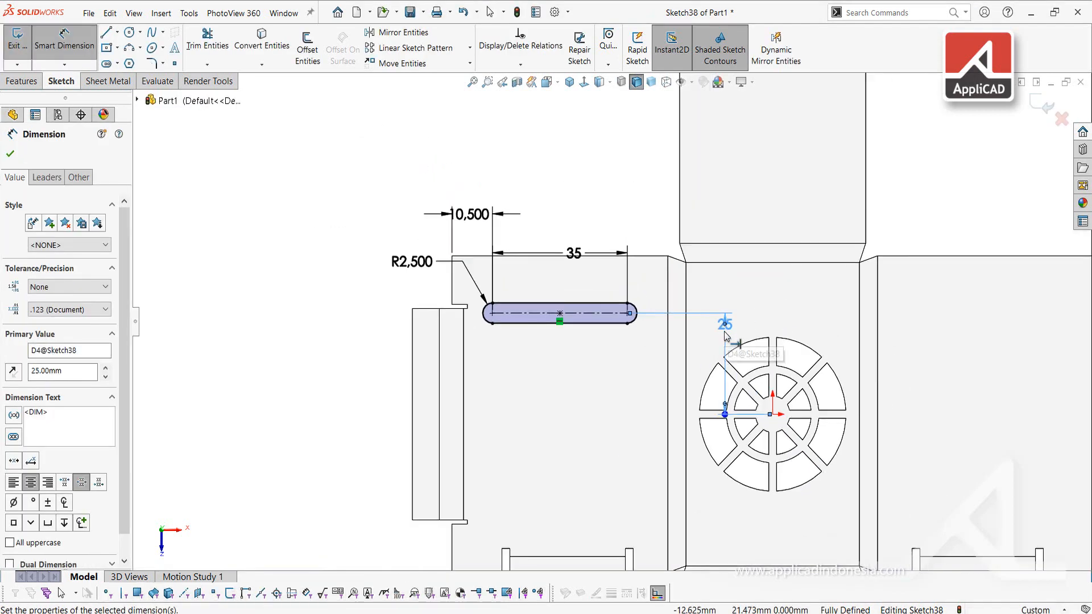
key("Escape")
key("Escape")
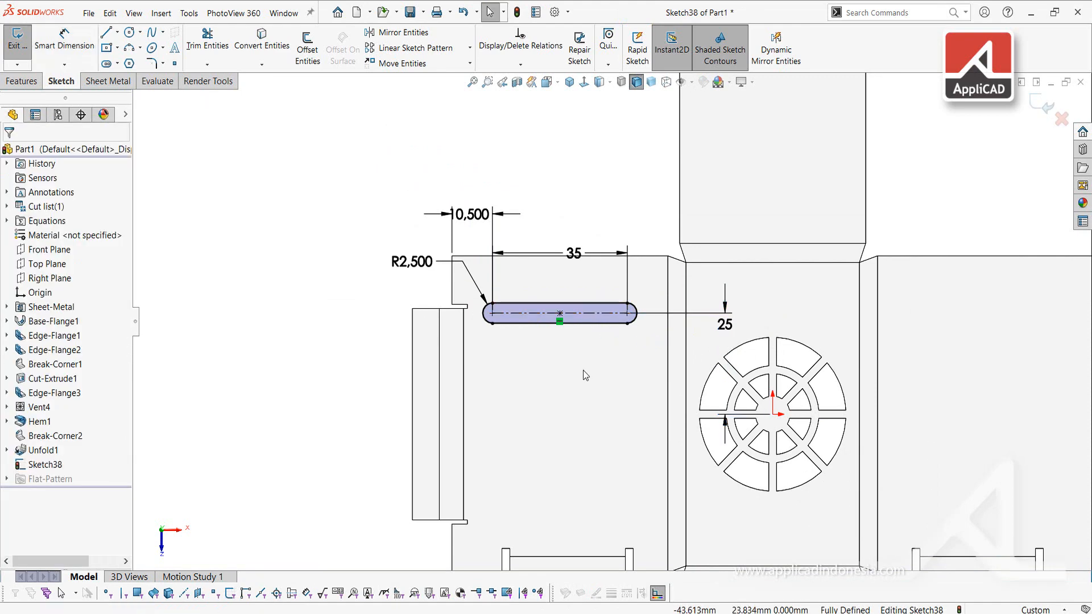
Pattern the slot linearly down the wall along the vertical bend edge near the hem, with 10 mm spacing and 6 instances
scroll(583, 370, "up", 1)
scroll(573, 340, "down", 3)
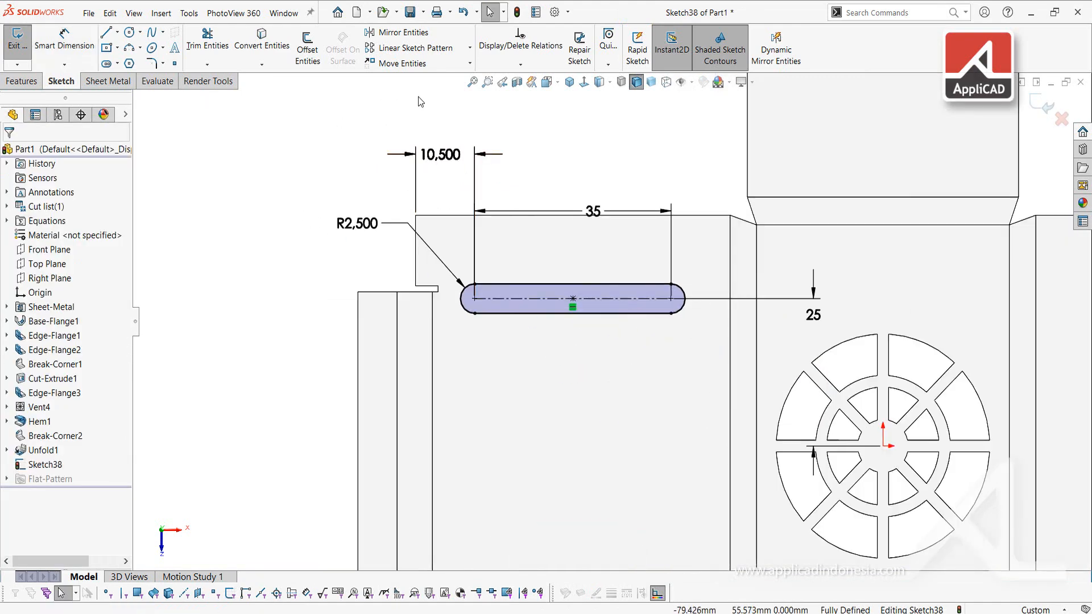
left_click(399, 50)
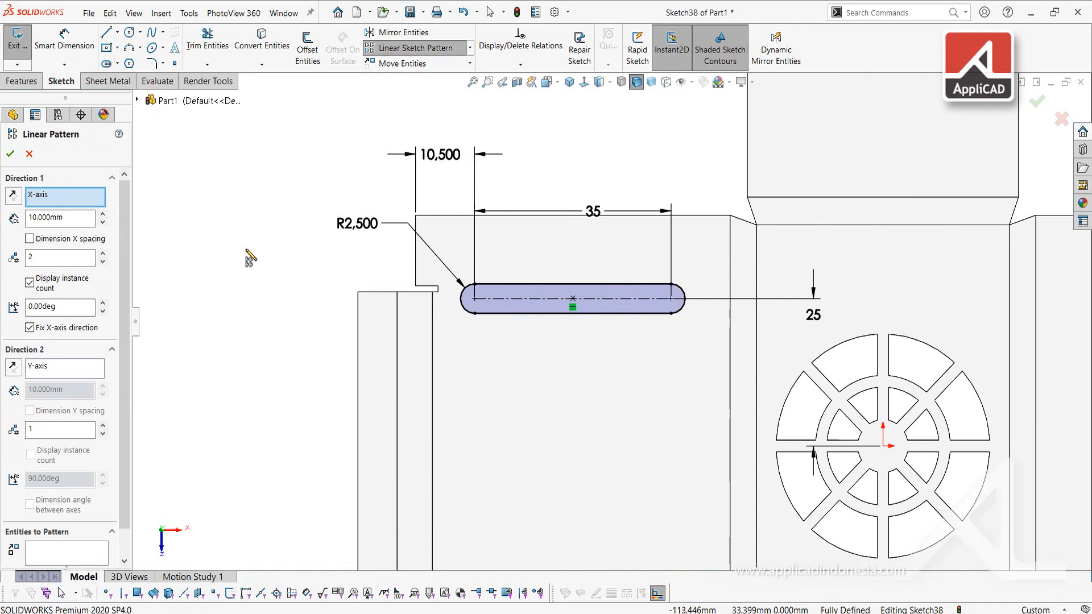
left_click(437, 344)
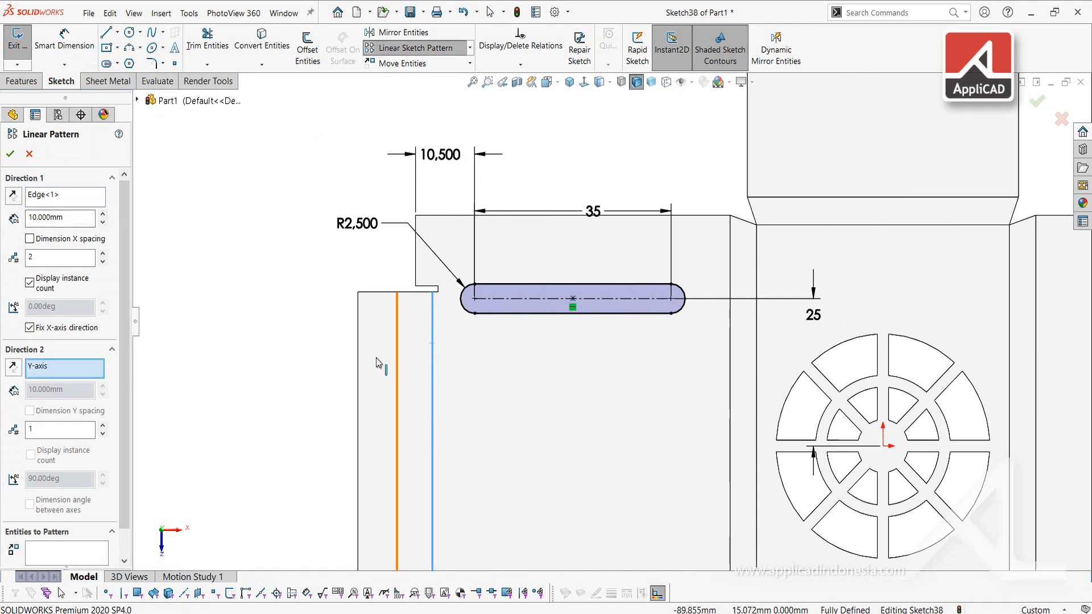
left_click(71, 558)
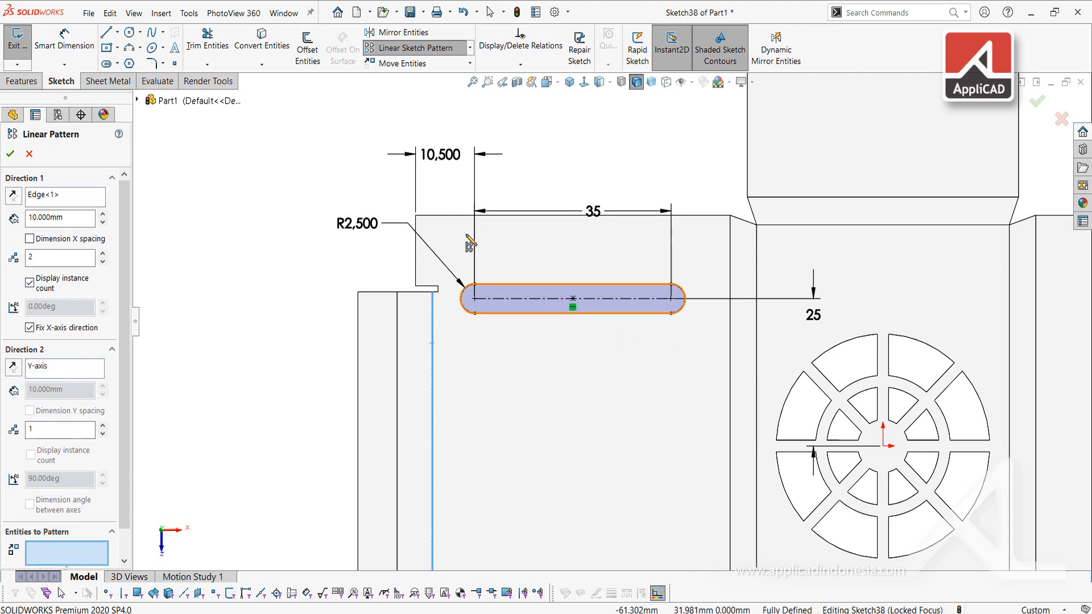
left_click(471, 289)
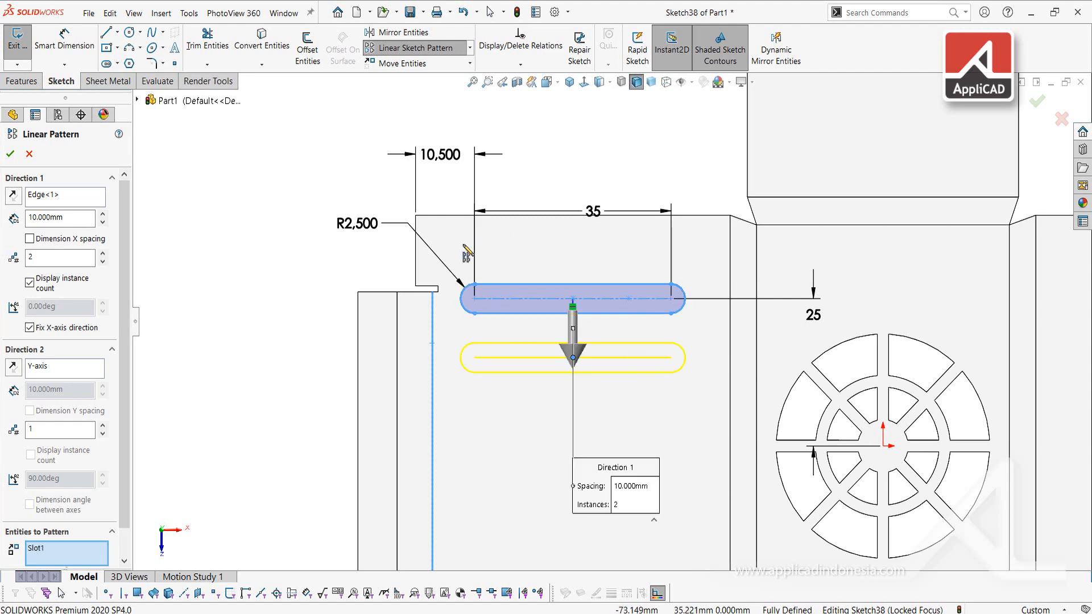
left_click(104, 255)
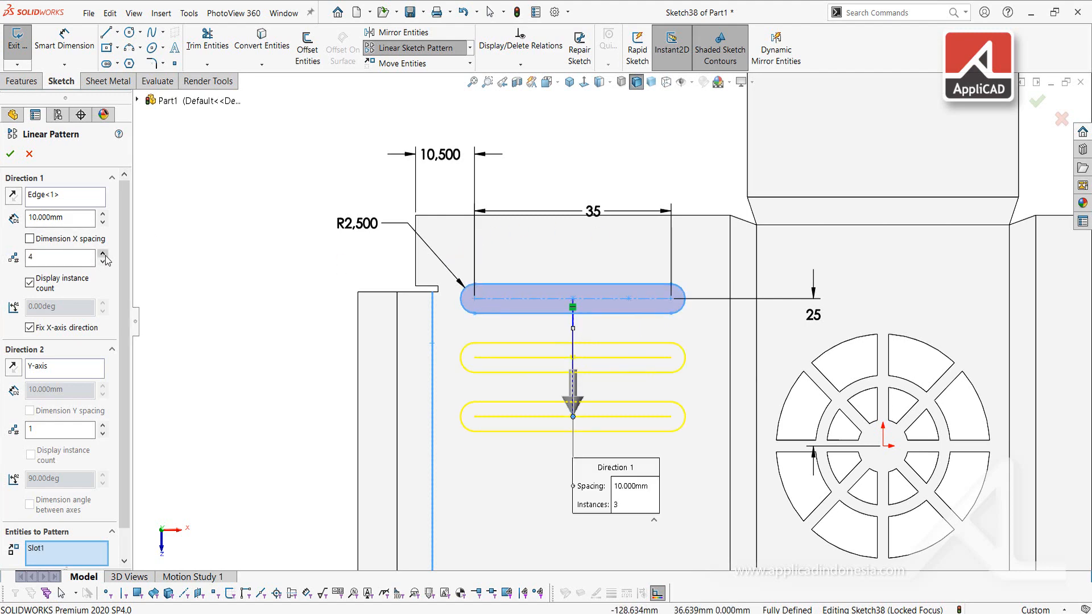
left_click(104, 255)
left_click(104, 255)
left_click(104, 255)
scroll(546, 418, "up", 2)
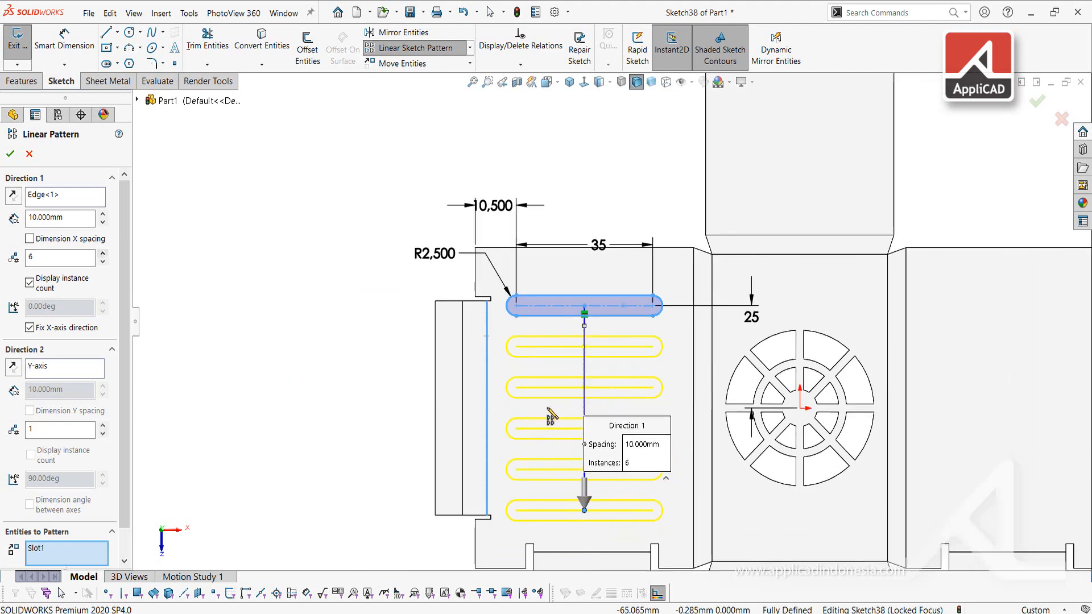
key("Return")
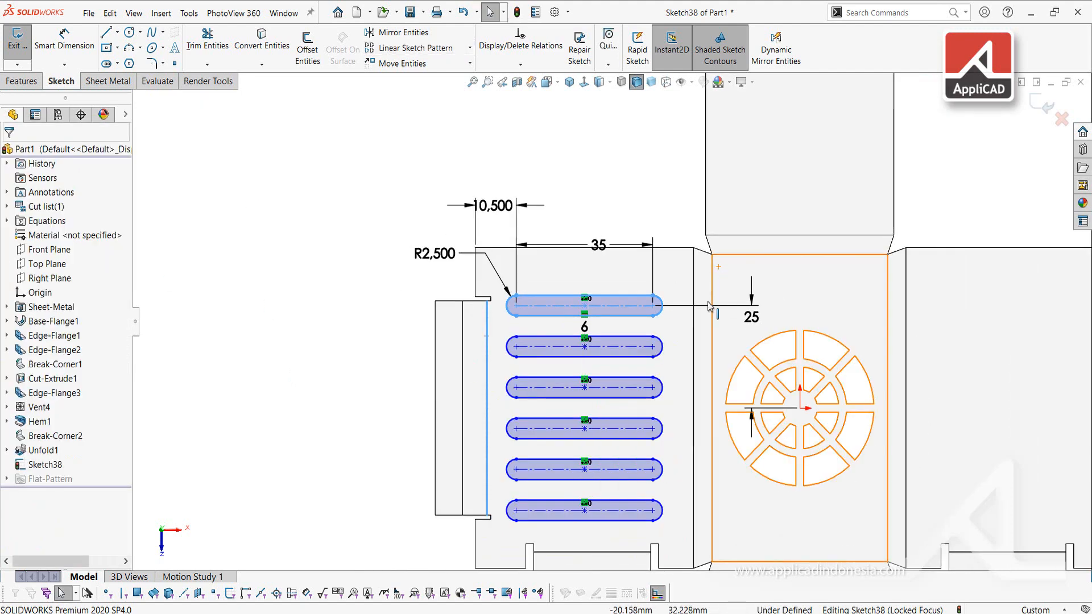
Sketch a vertical construction line from the origin to the upper edge of the vented floor face
scroll(710, 273, "up", 2)
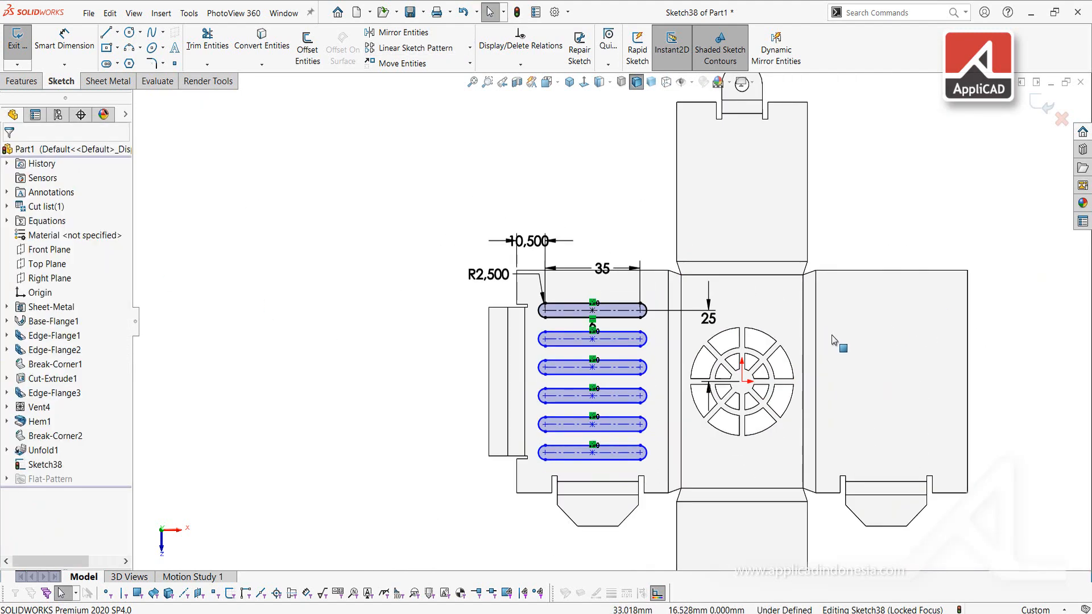
scroll(836, 341, "down", 2)
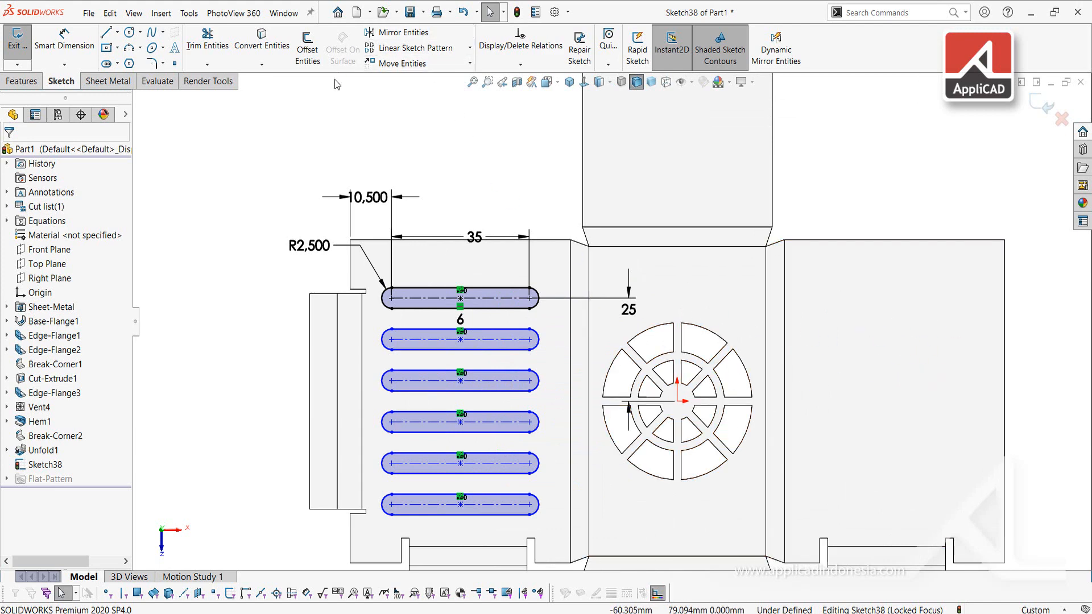
key("l")
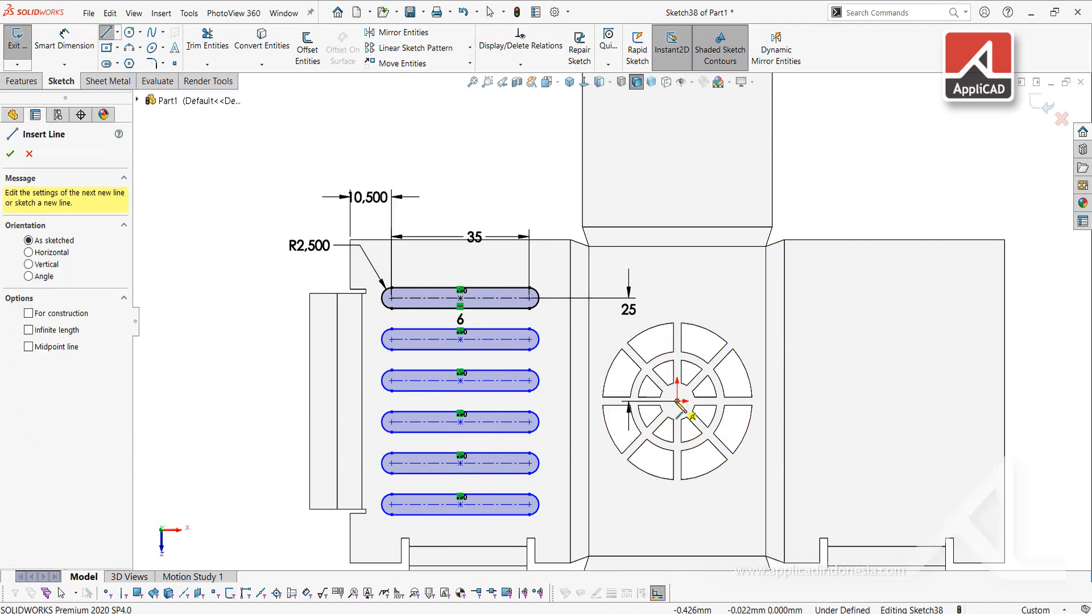
left_click(677, 401)
left_click(677, 247)
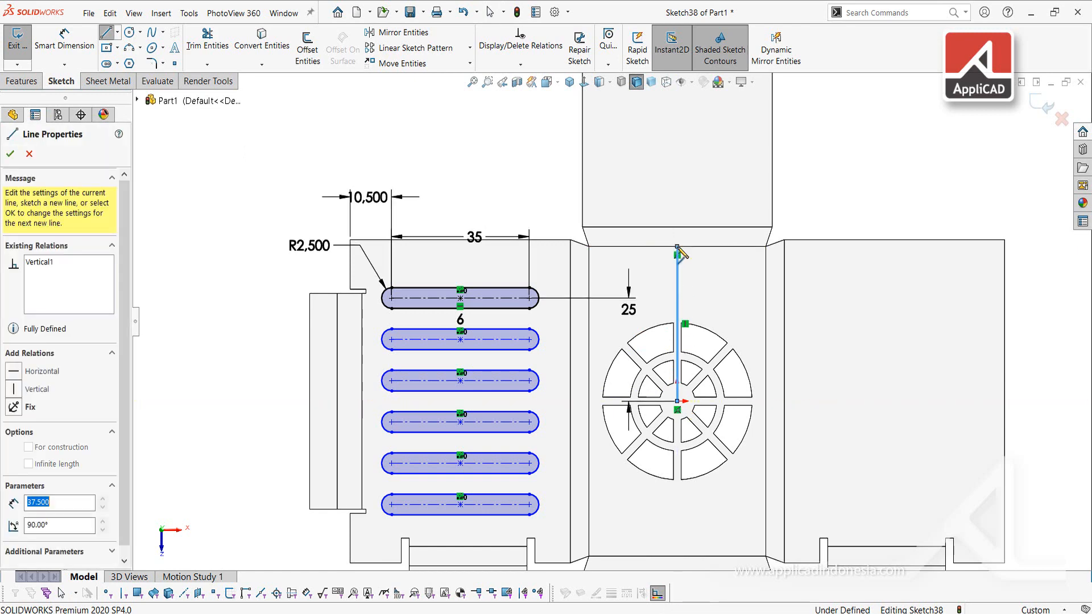
right_click(681, 253)
left_click(718, 253)
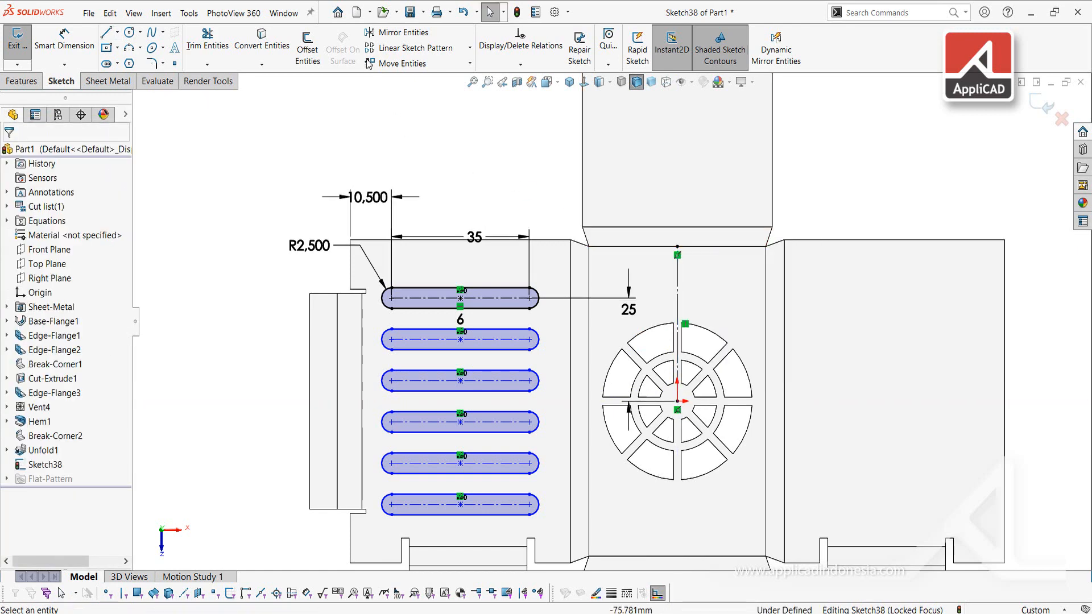
Mirror all six slots about the vertical construction line onto the opposite wall and leave the Mirror tool
left_click(398, 33)
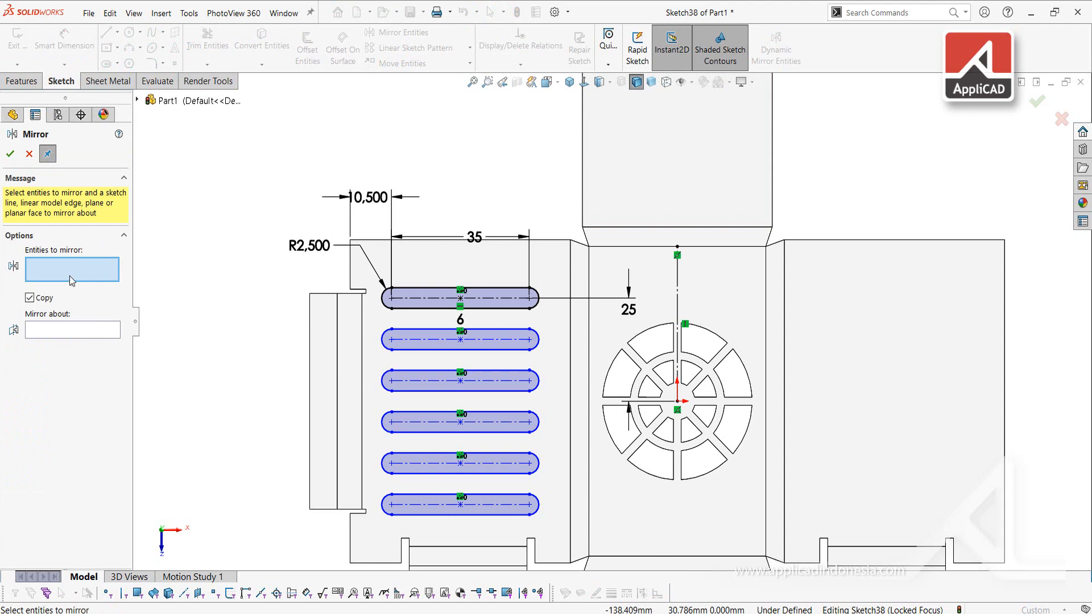
left_click_drag(273, 155, 574, 538)
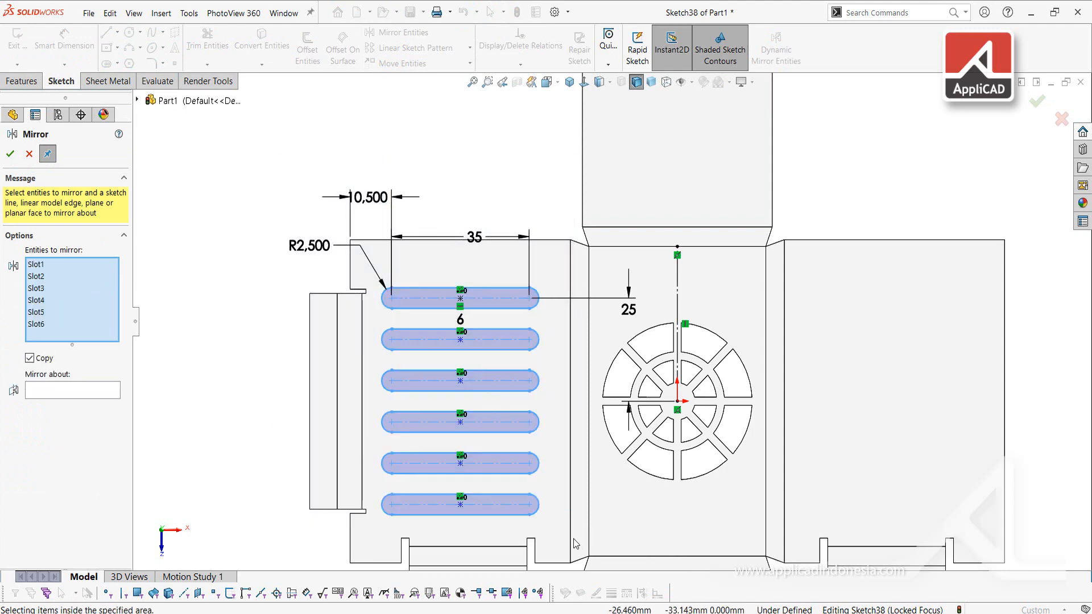
left_click(78, 390)
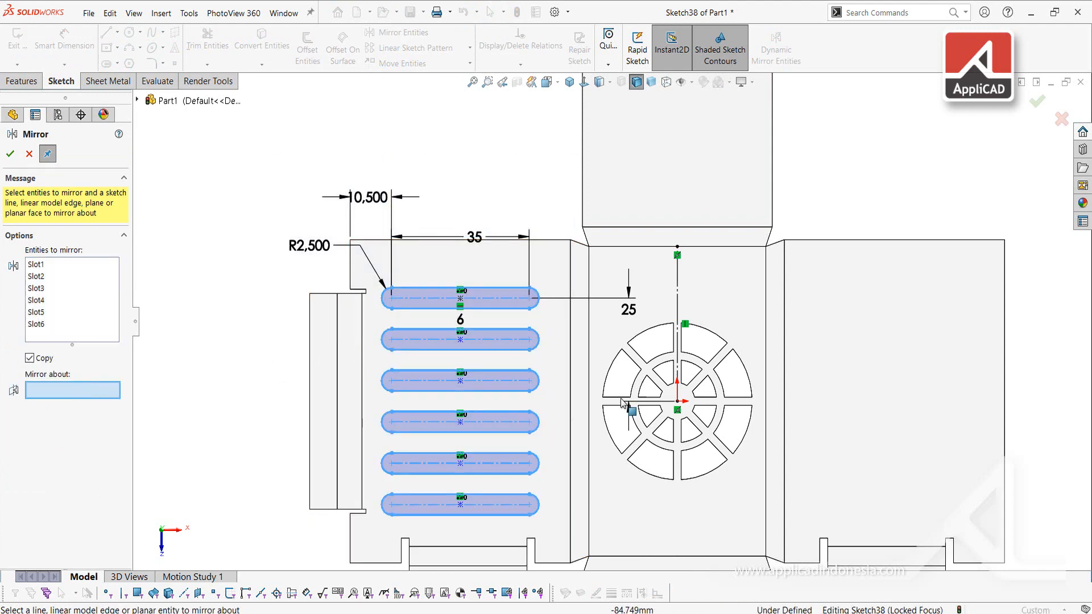
left_click(678, 291)
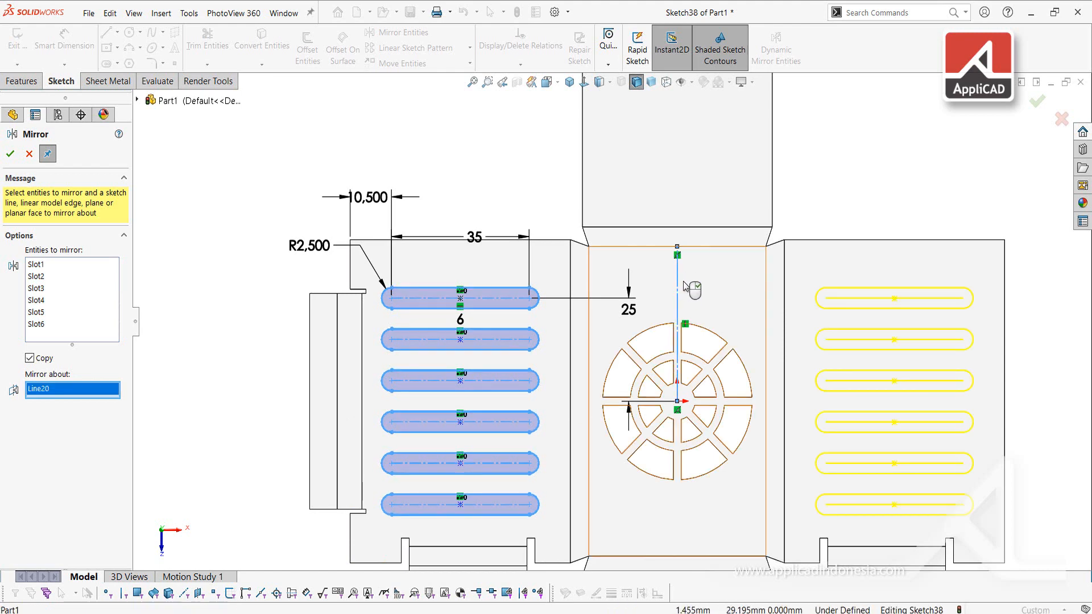
right_click(685, 287)
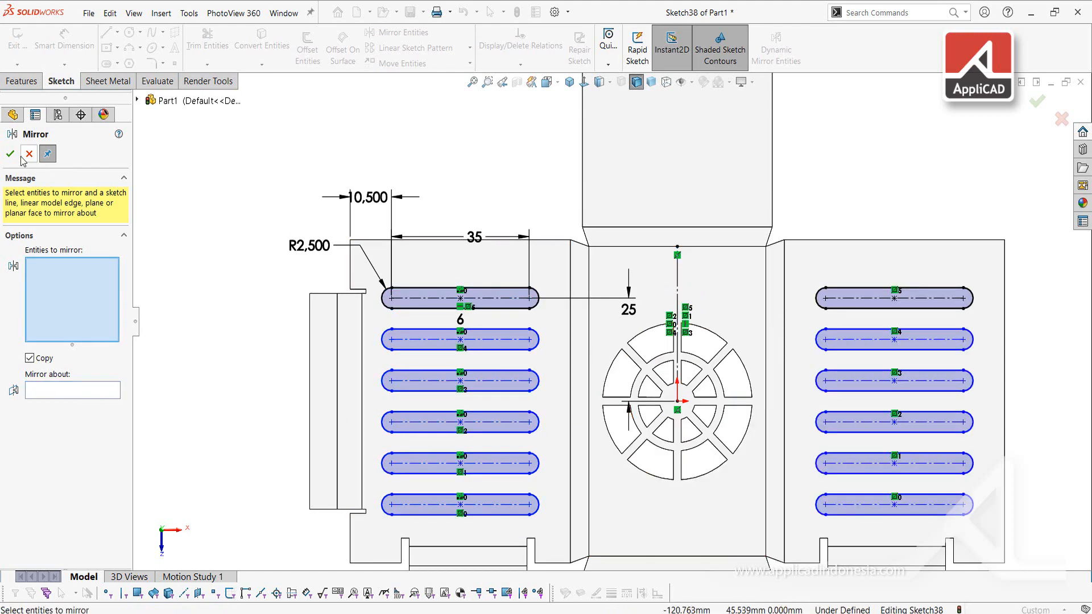
key("Escape")
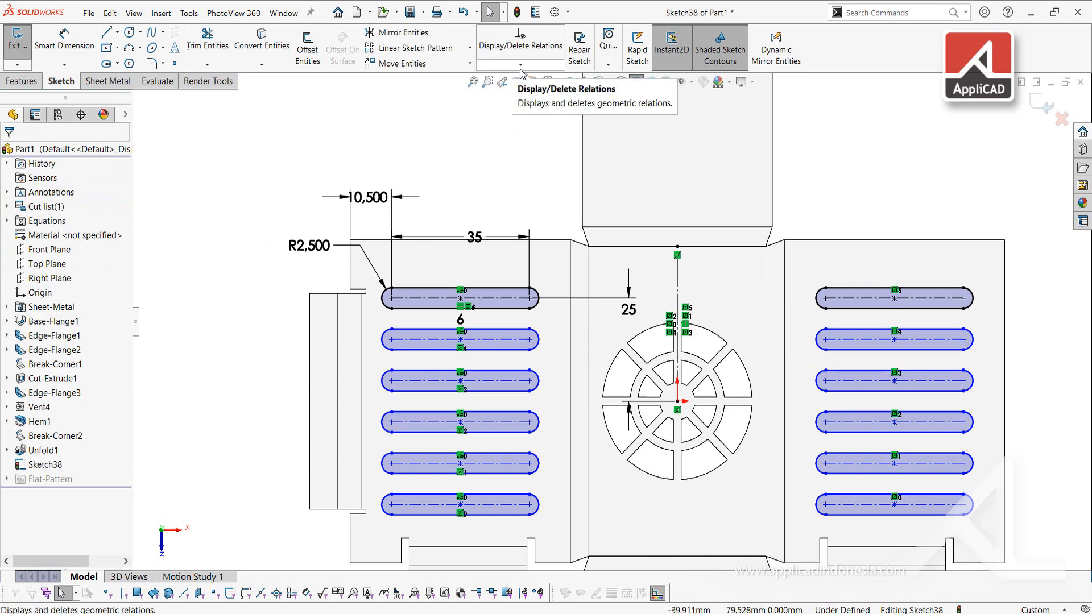
Apply Fully Define Sketch to all entities in the slot sketch, with both relations and dimensions calculated
left_click(520, 65)
left_click(519, 109)
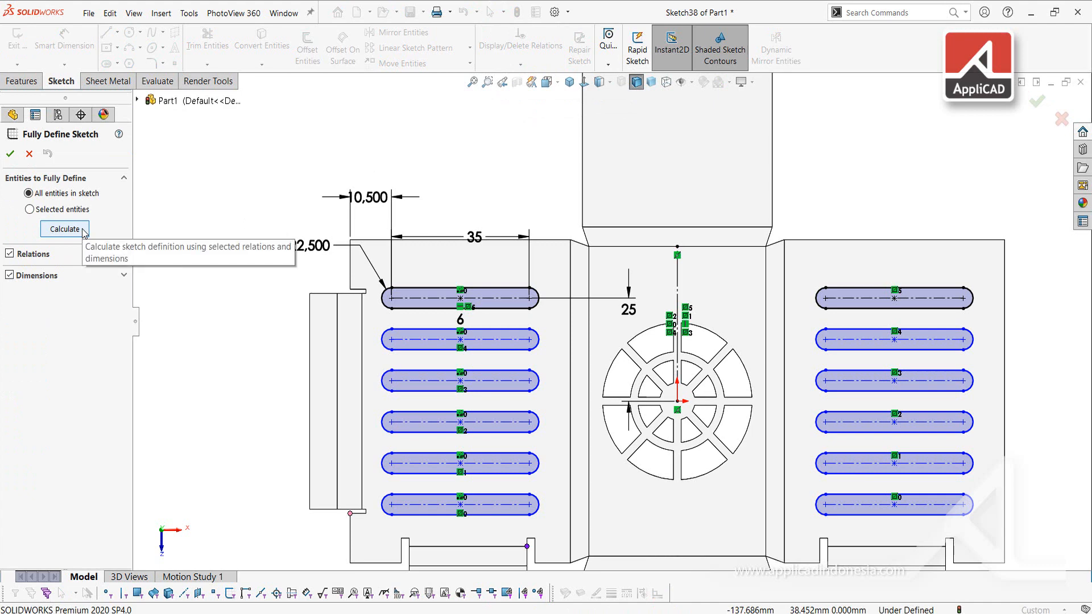
left_click(84, 232)
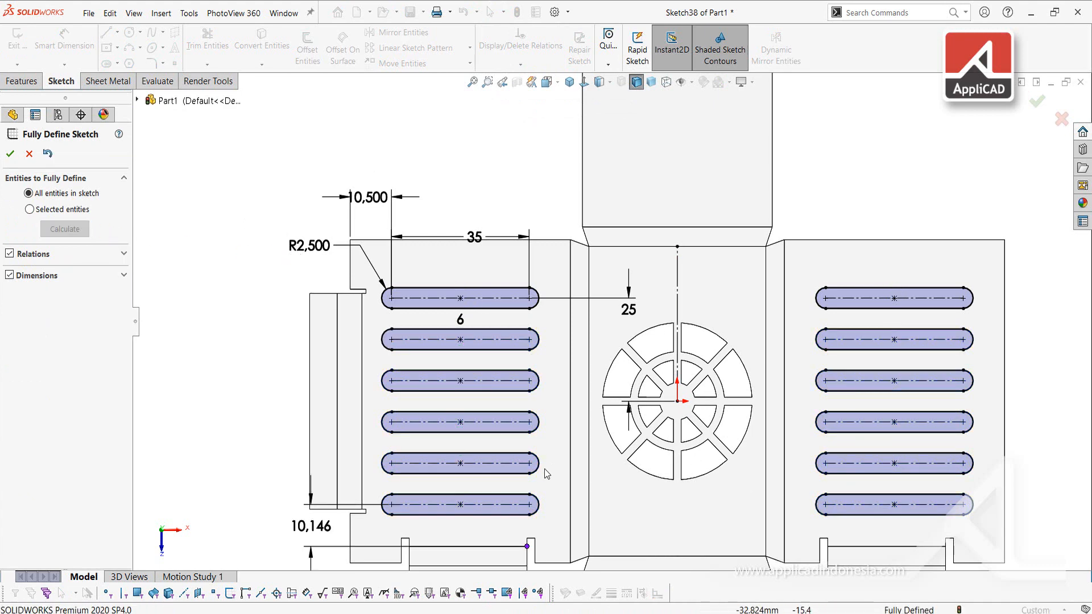
scroll(605, 321, "up", 1)
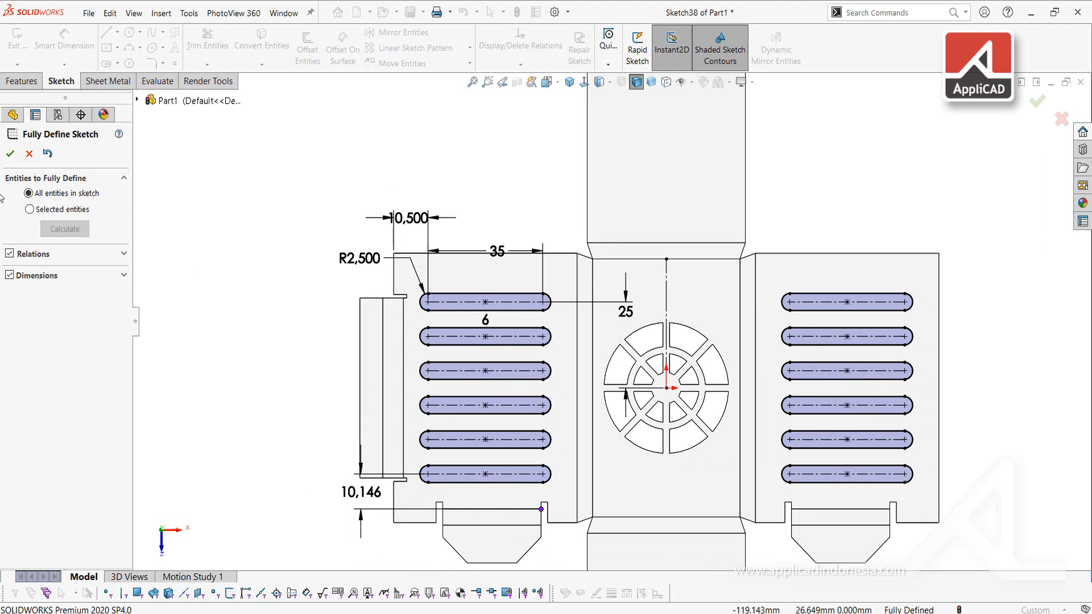
left_click(9, 154)
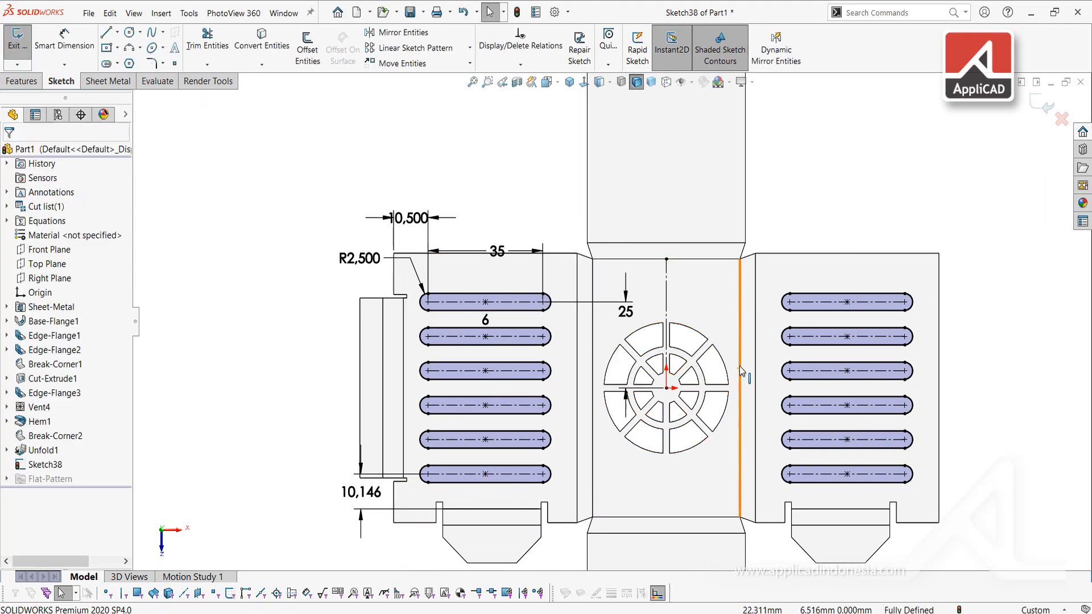
Cut the slots through both walls with a blind, normal Extruded Cut whose depth is linked to the sheet thickness
scroll(741, 370, "up", 1)
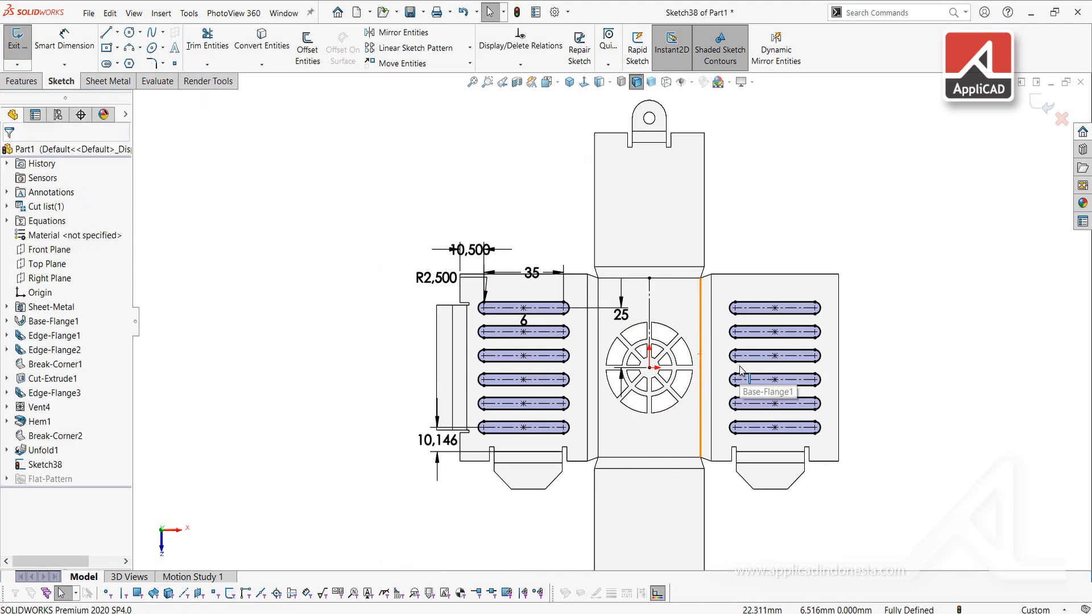
left_click(22, 83)
left_click(104, 82)
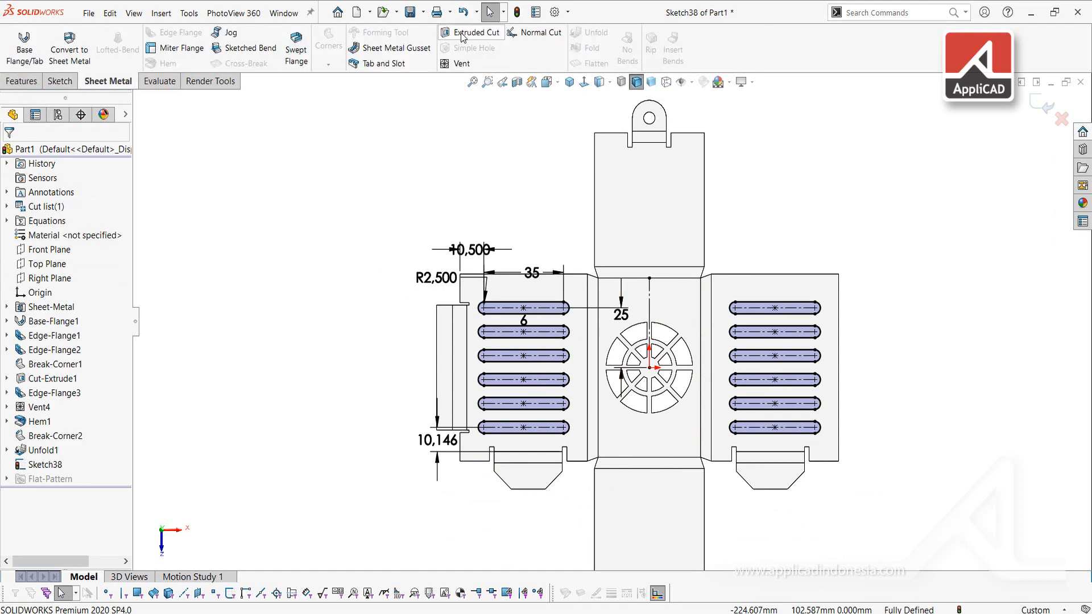
left_click(462, 35)
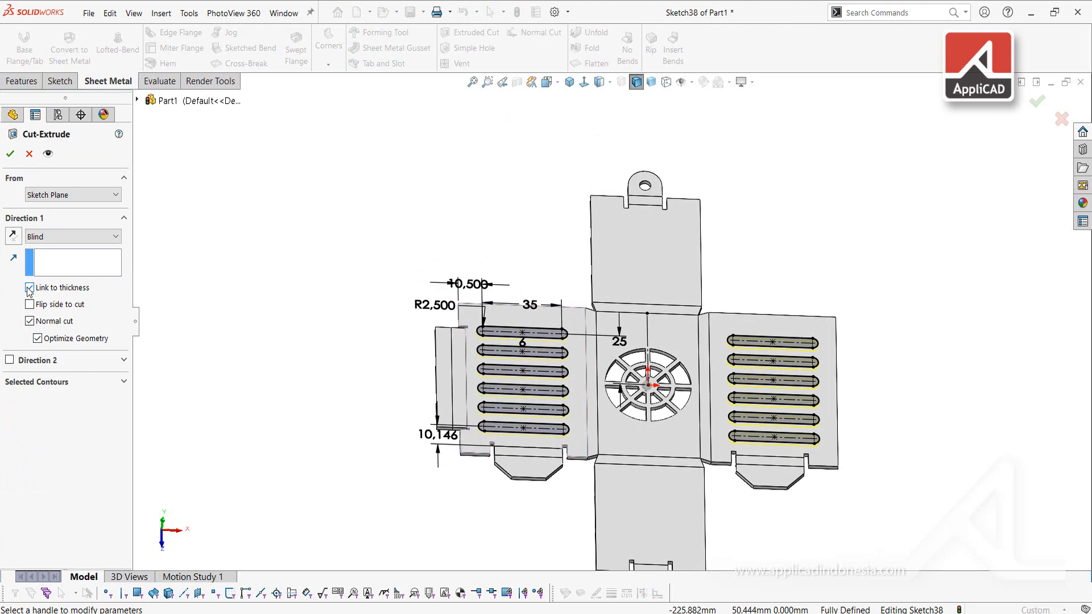
left_click(11, 156)
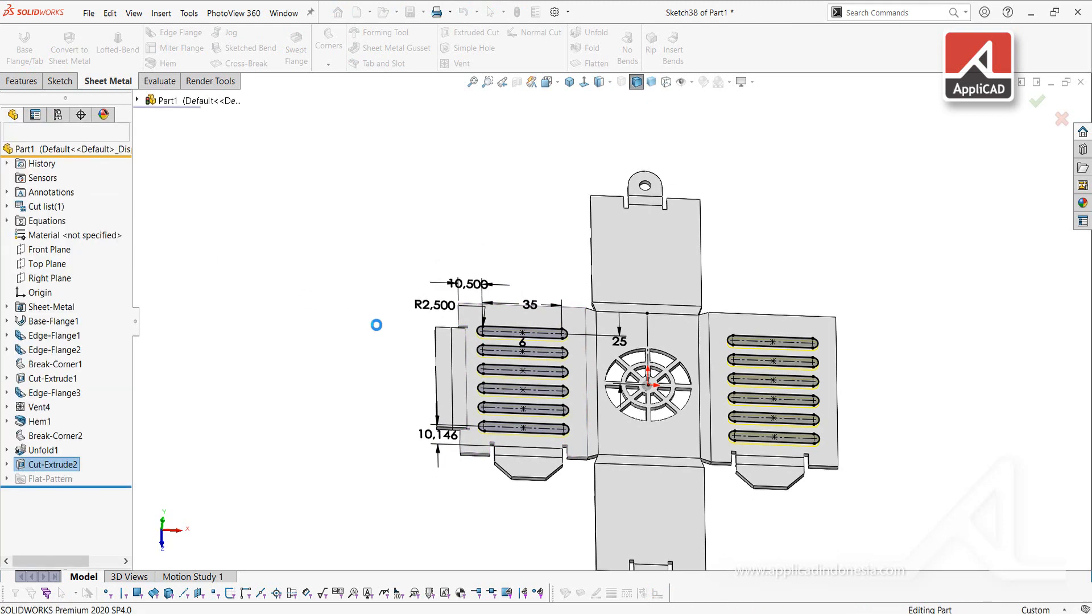
middle_click_drag(613, 399, 621, 363)
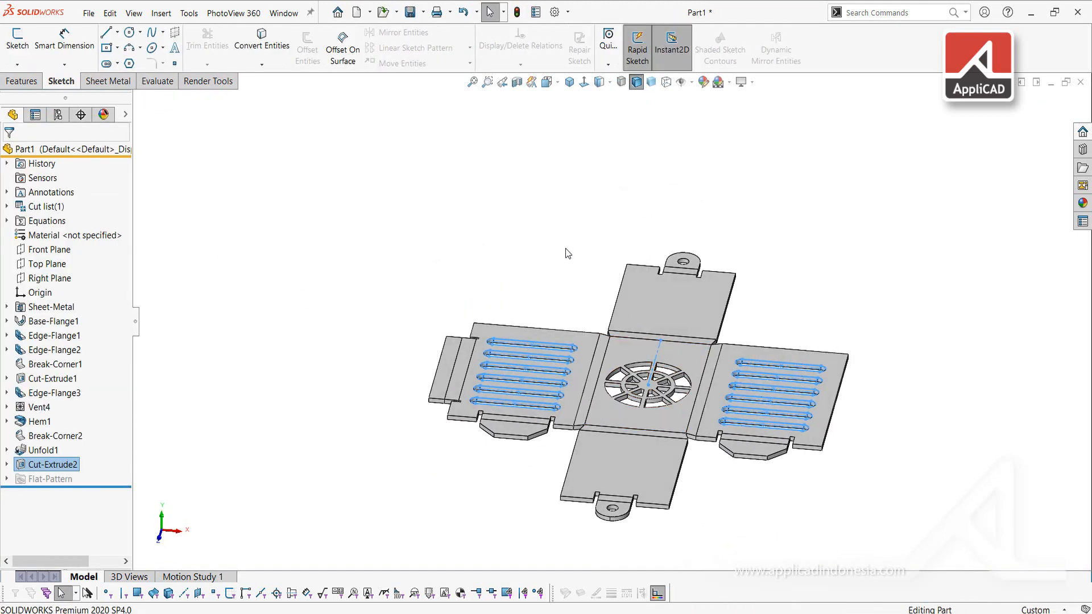
left_click(578, 286)
scroll(640, 386, "down", 3)
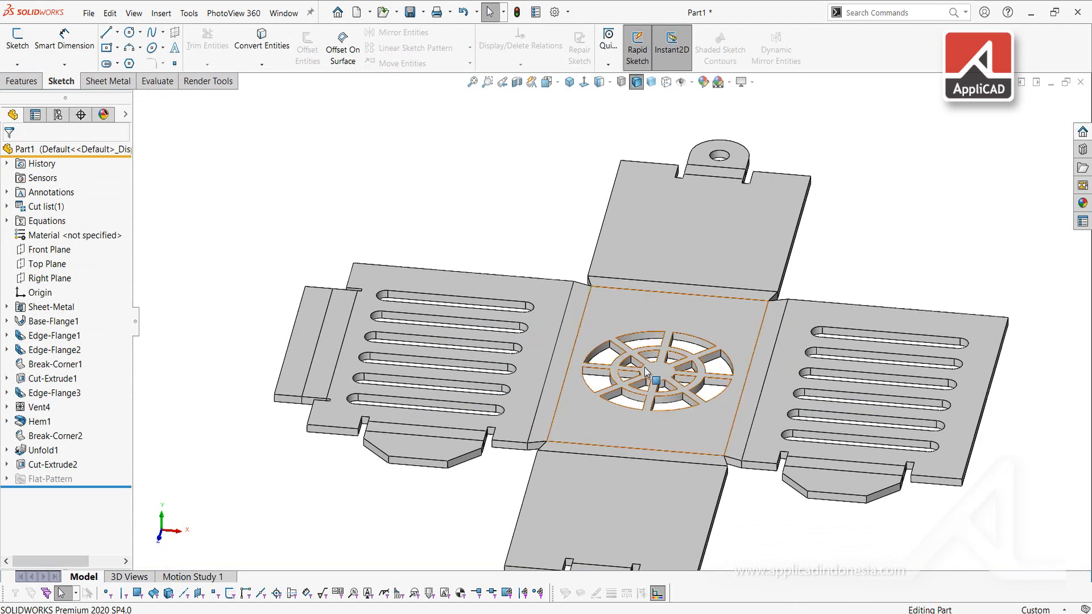
scroll(624, 315, "up", 2)
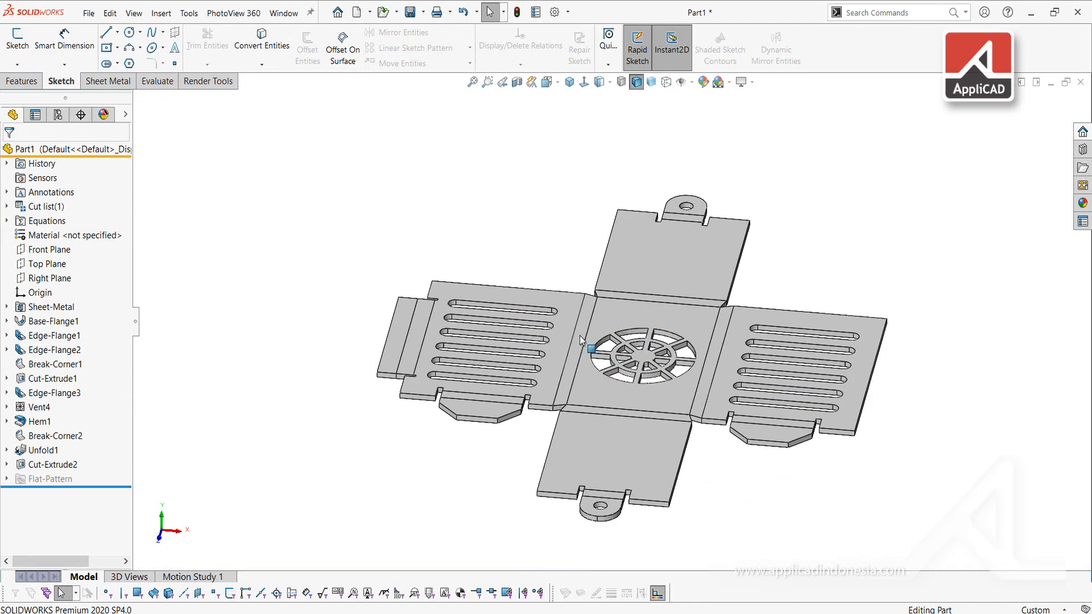
Fold all the collected bends back up, keeping the vented floor face fixed
left_click(107, 82)
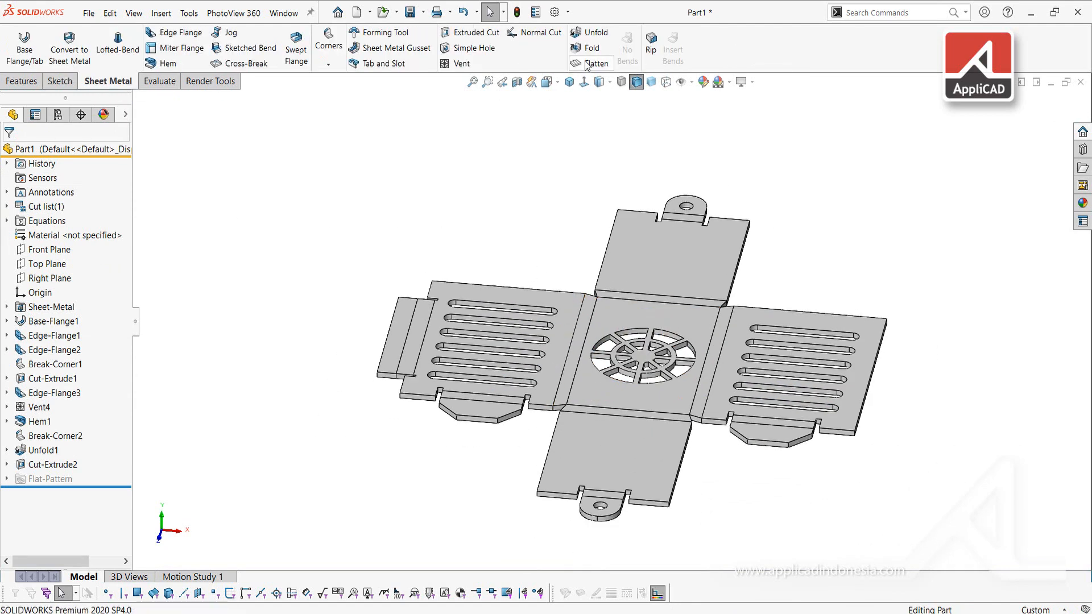
left_click(589, 50)
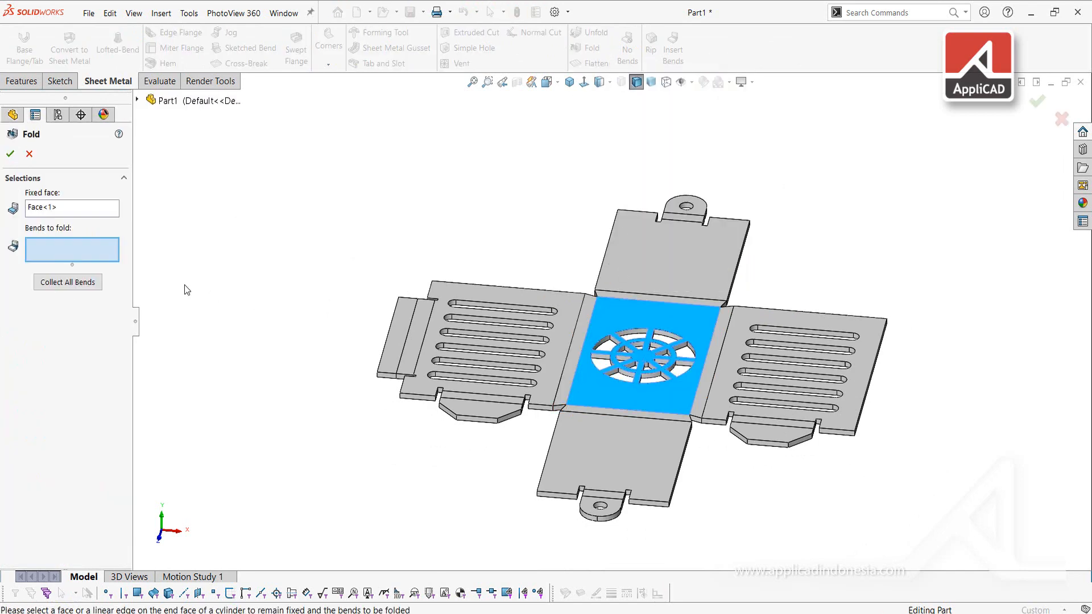
middle_click_drag(596, 234, 600, 289)
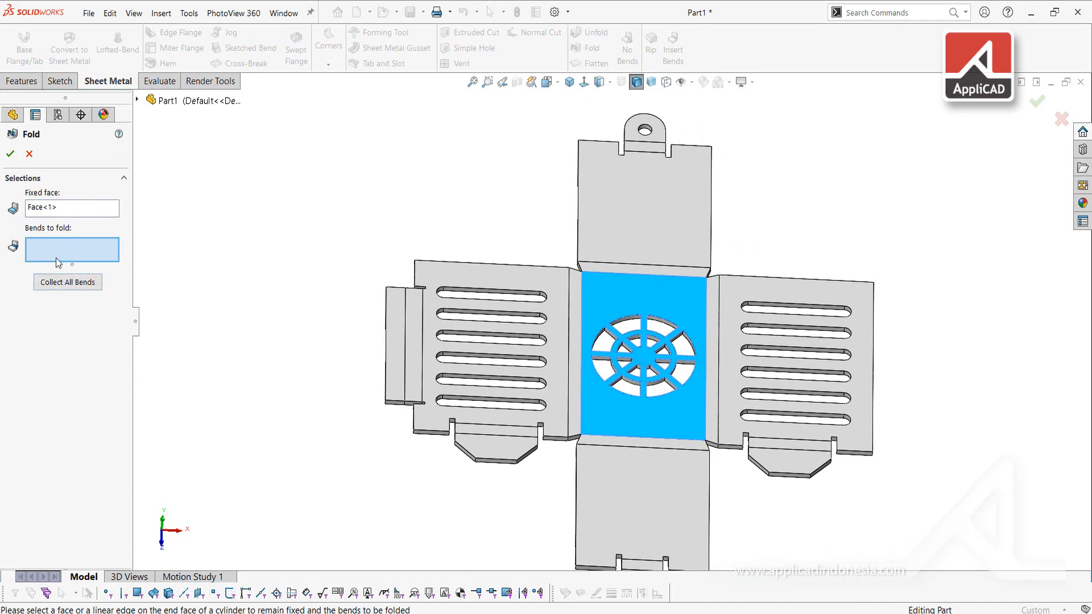
left_click(59, 282)
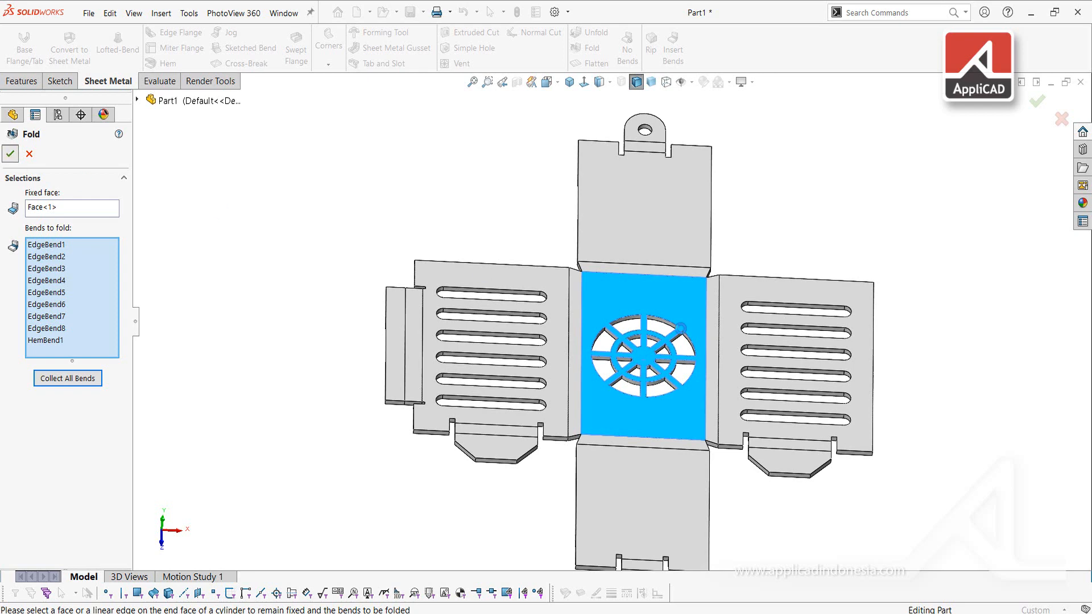
scroll(681, 328, "up", 1)
middle_click_drag(680, 328, 624, 236)
scroll(635, 281, "down", 3)
scroll(796, 211, "up", 3)
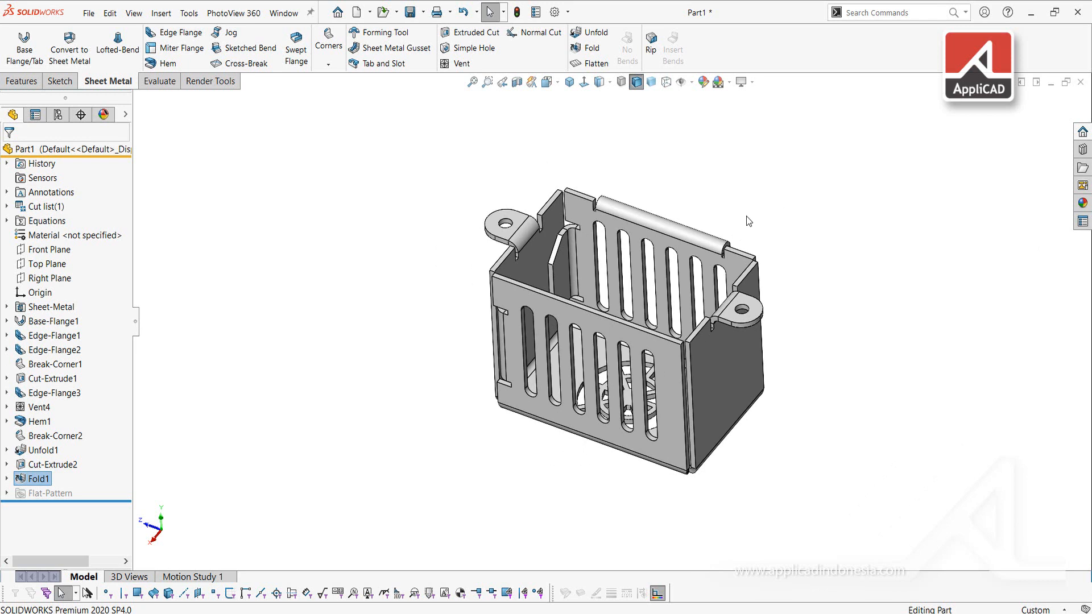